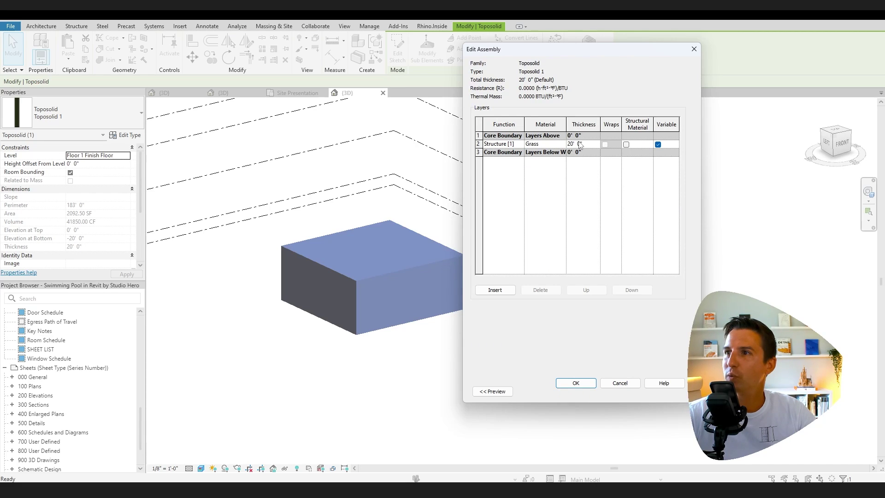
Step: Accept the toposolid type's structure with a single 20' Grass layer and clear the selection
click(581, 383)
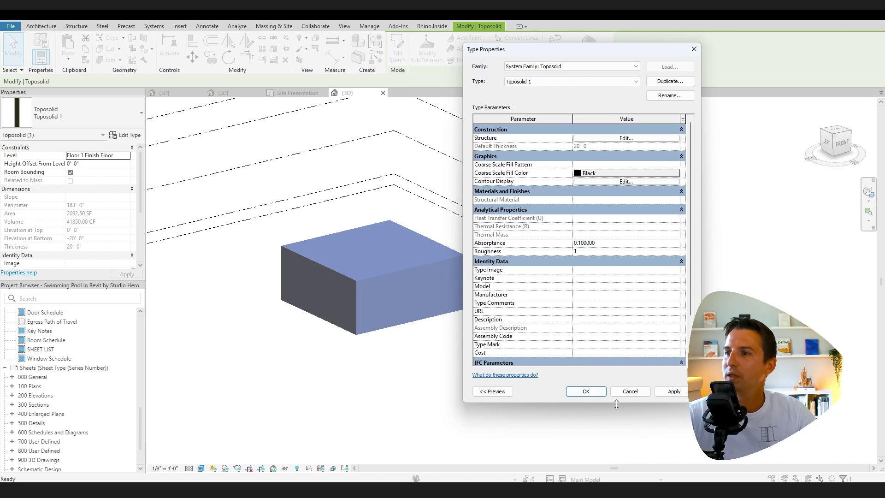
click(586, 391)
key(Escape)
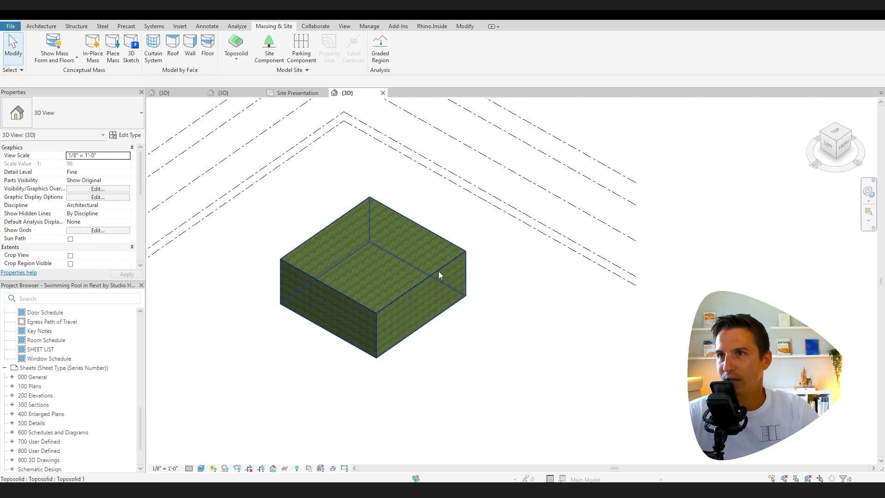
Step: Edit the toposolid's boundary and add a rectangular opening about 24' by 5' near one edge
click(416, 285)
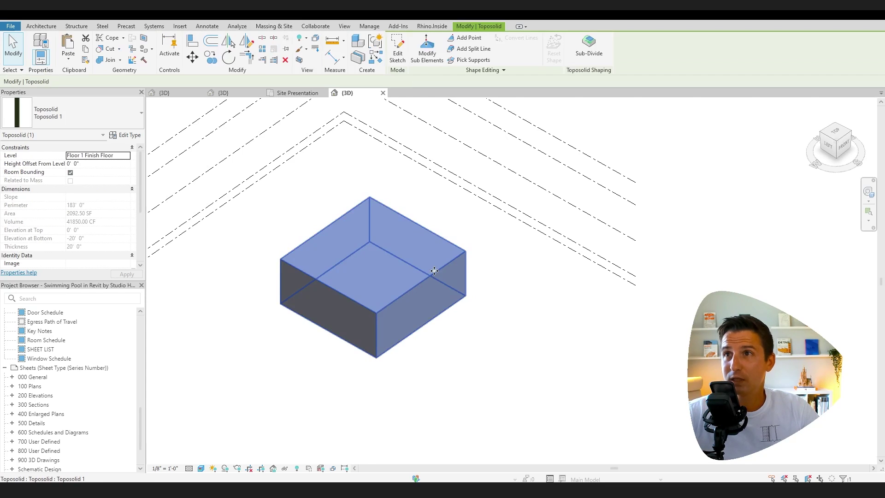
double_click(427, 293)
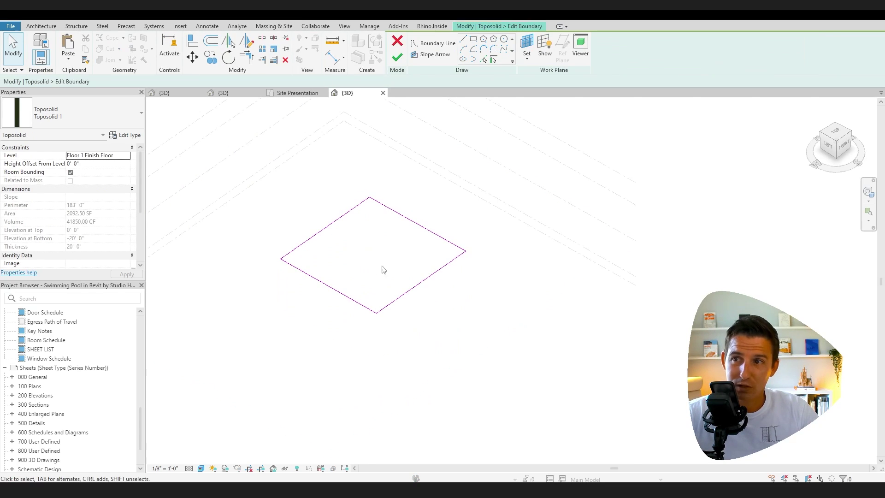
click(473, 39)
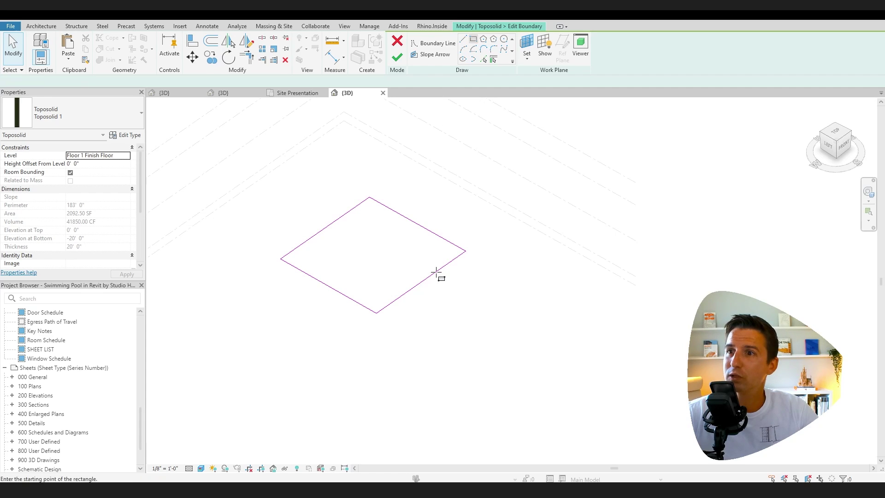
click(432, 250)
click(387, 291)
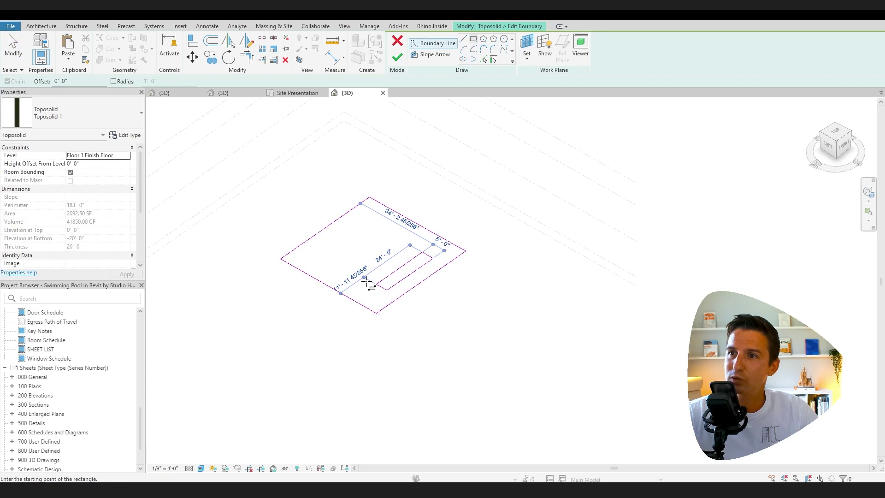
click(397, 57)
Step: Examine how deep the rectangular boundary opening cuts through the toposolid
shift+middle_drag(453, 267, 395, 265)
scroll(417, 295, up, 5)
scroll(375, 246, down, 5)
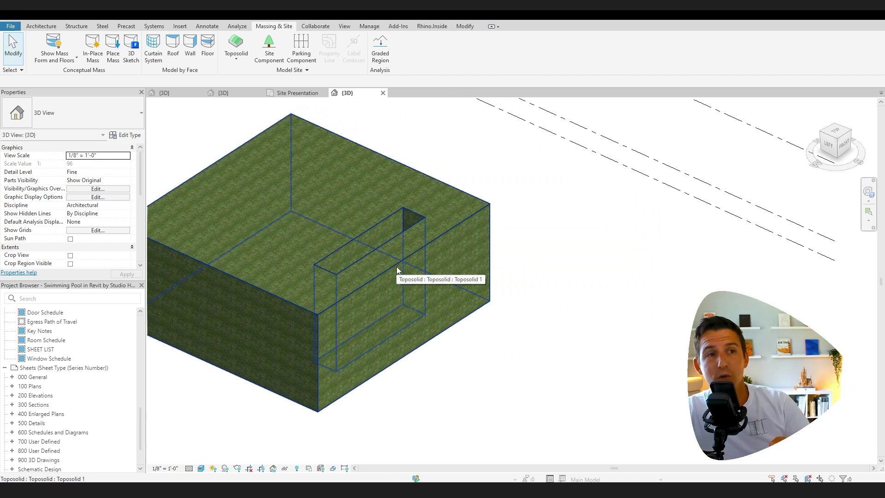
click(341, 301)
shift+middle_drag(369, 334, 390, 361)
key(Escape)
shift+middle_drag(428, 305, 537, 312)
middle_drag(361, 183, 373, 240)
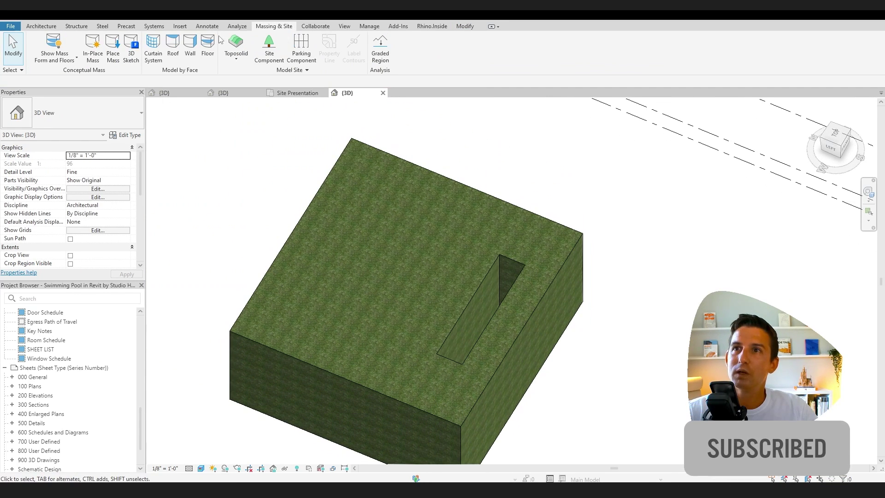
Step: Create an in-place mass named Mass 1 and set its work plane to the toposolid's top face
click(91, 50)
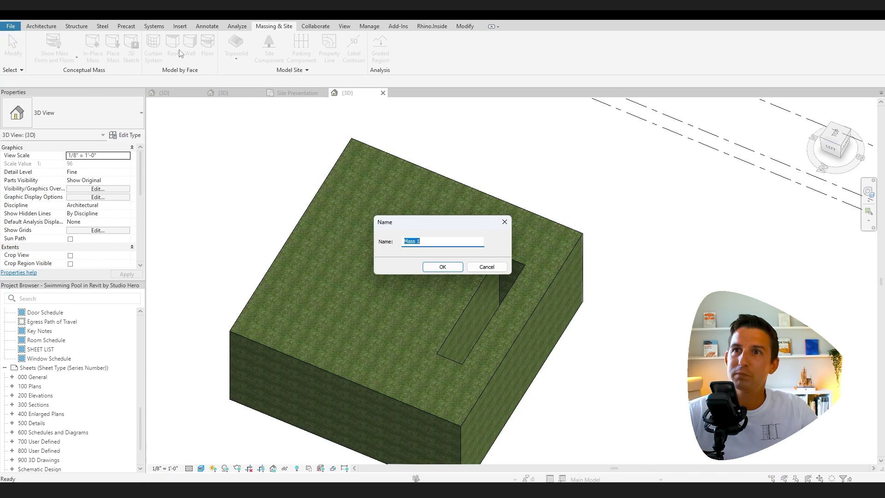
click(442, 267)
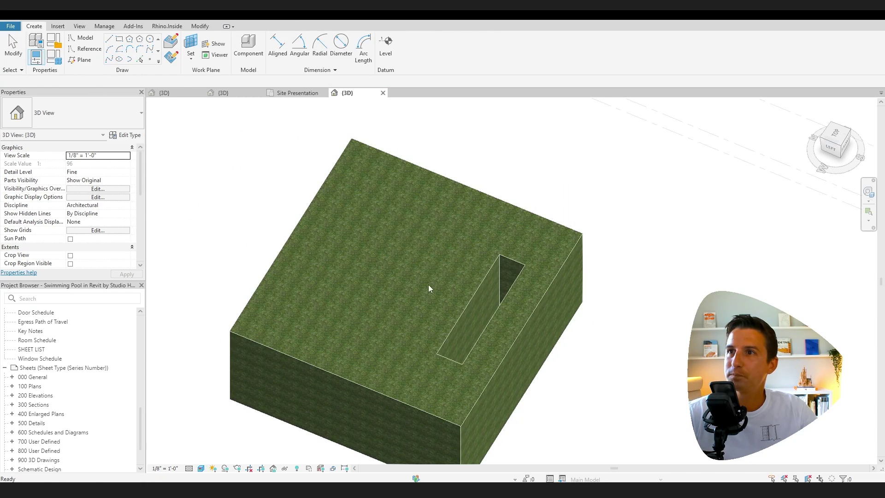
click(192, 58)
key(Escape)
key(Escape)
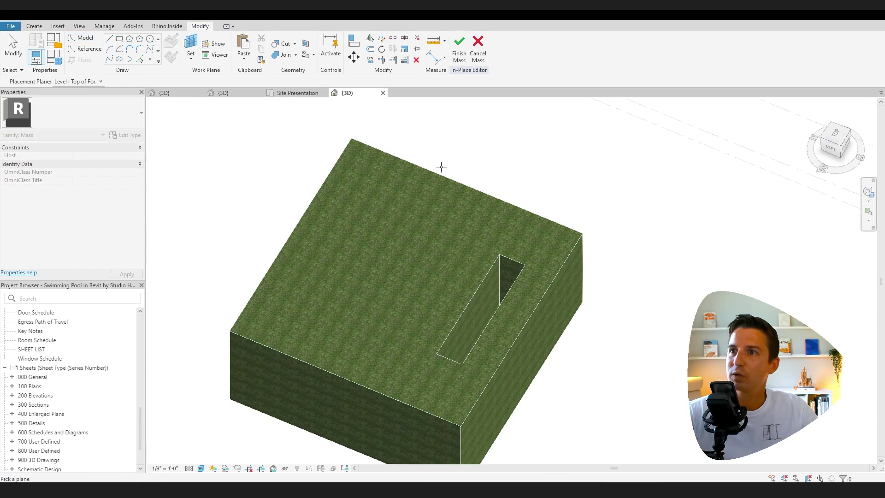
click(430, 172)
Step: Sketch a rectangular pool outline on the toposolid's top face beside the narrow opening
click(341, 290)
click(400, 322)
mouse_move(420, 336)
shift+middle_down()
mouse_move(312, 275)
mouse_move(403, 330)
shift+middle_up()
scroll(367, 232, up, 5)
key(Escape)
key(Escape)
Step: Select the whole rectangular outline and create a void form from it
key(Tab)
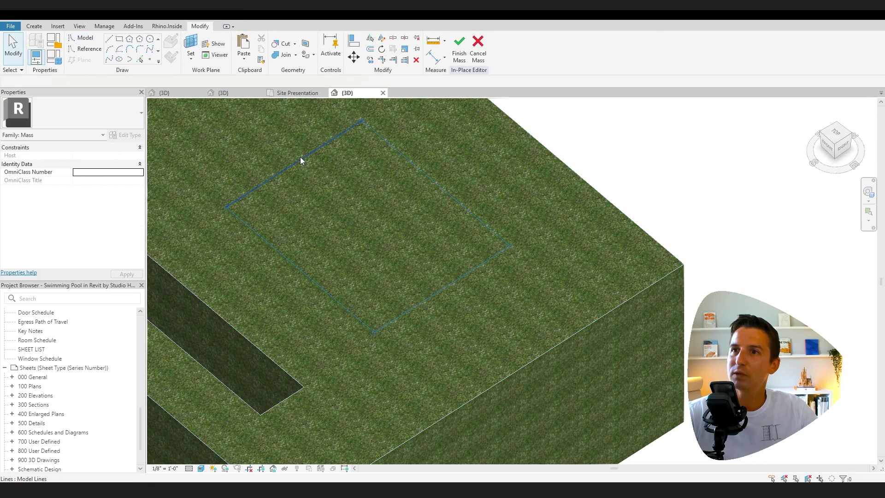
click(300, 160)
shift+middle_drag(349, 242, 470, 267)
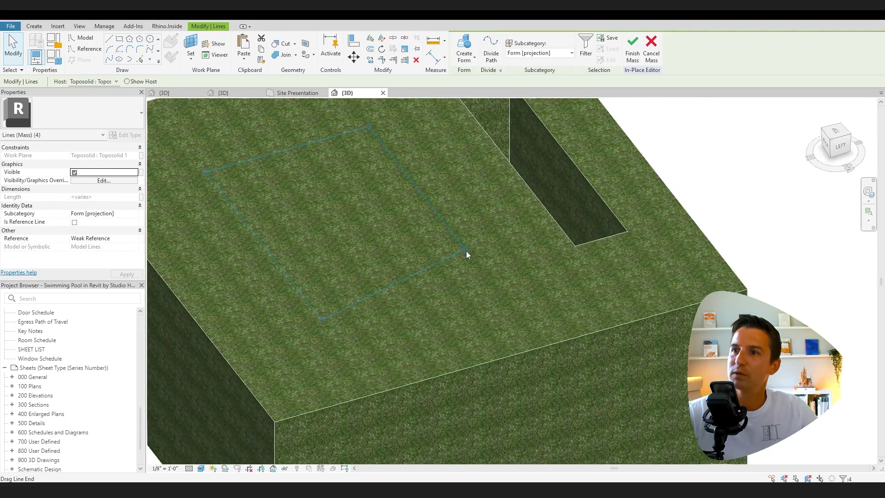
click(465, 57)
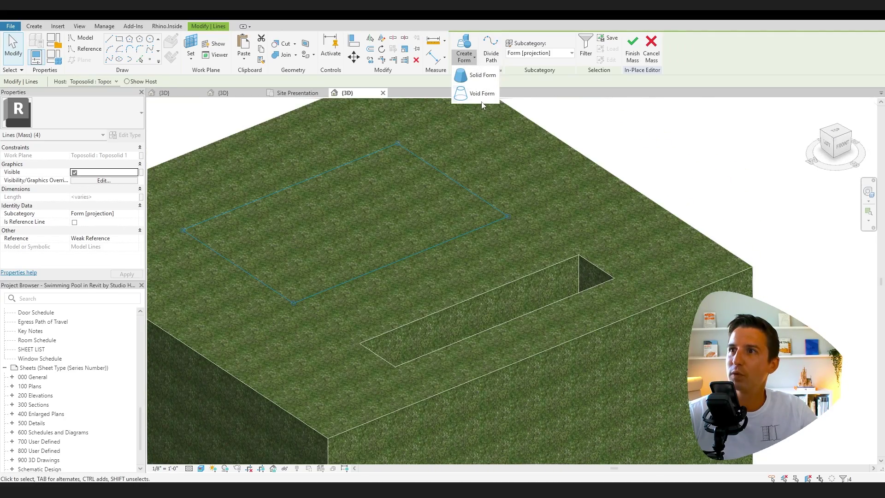
click(482, 94)
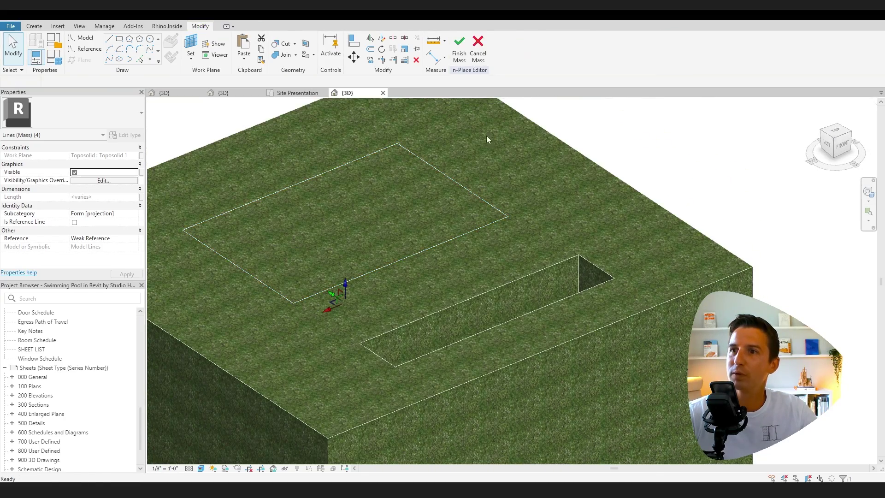
scroll(320, 286, down, 5)
shift+middle_drag(326, 306, 351, 272)
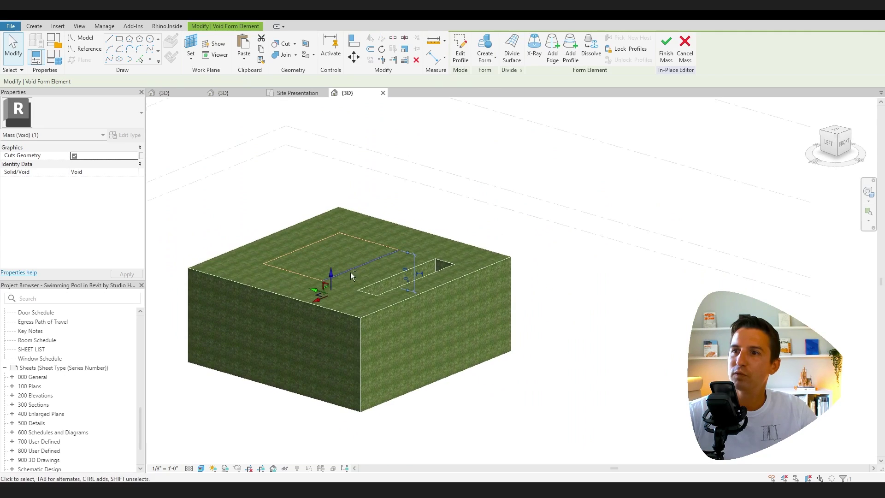
Step: Set the void form's depth to 6' and clear the selection
click(412, 275)
text(6)
key(Return)
shift+middle_drag(446, 282, 345, 253)
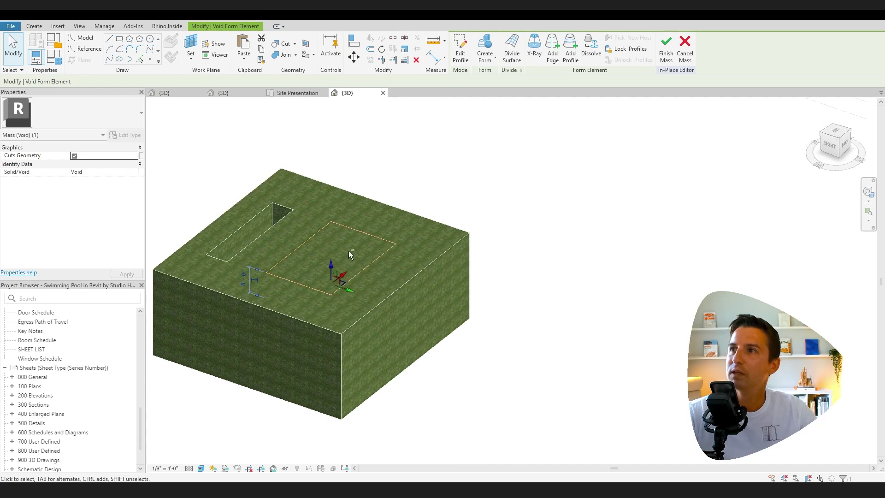
key(Escape)
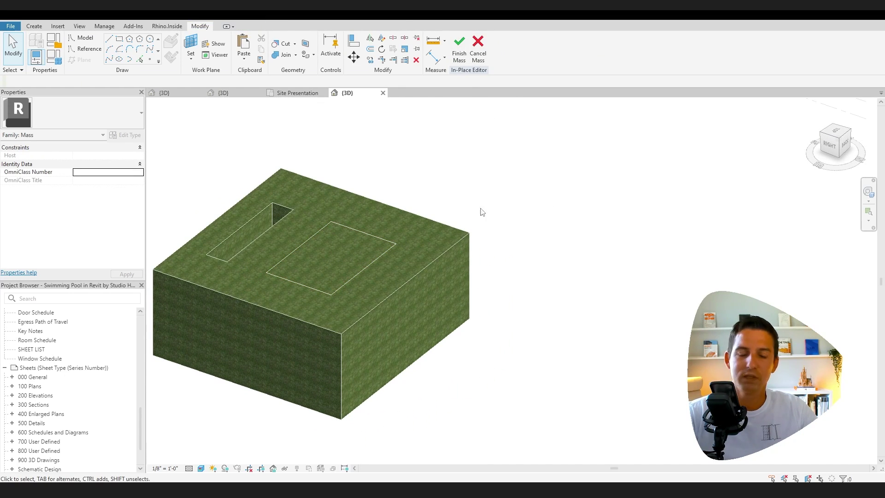
Step: Cut the toposolid with the rectangular void form to excavate the pool pit
click(368, 230)
click(369, 229)
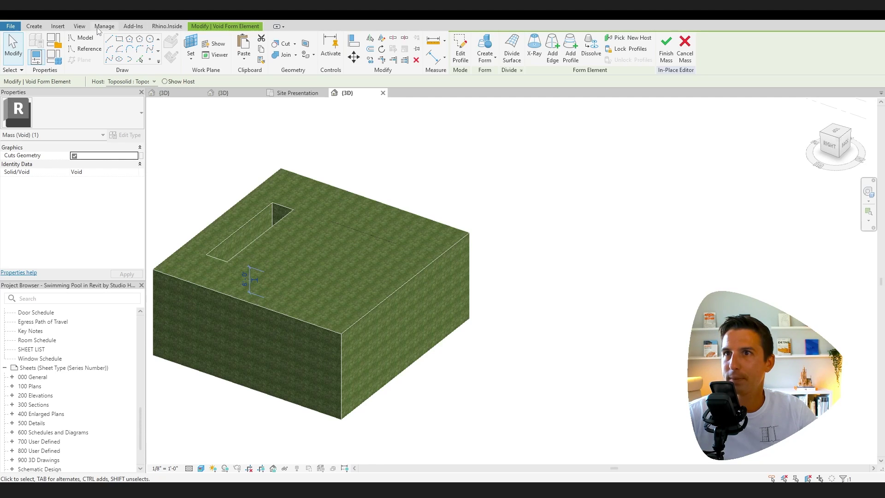
click(286, 45)
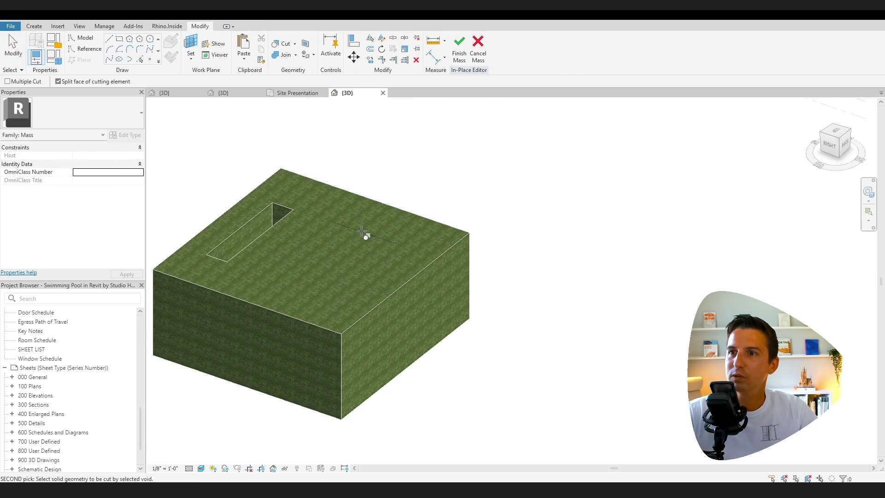
click(415, 218)
shift+middle_drag(323, 297, 286, 323)
scroll(466, 282, up, 5)
key(Escape)
scroll(465, 280, down, 5)
shift+middle_drag(465, 280, 480, 300)
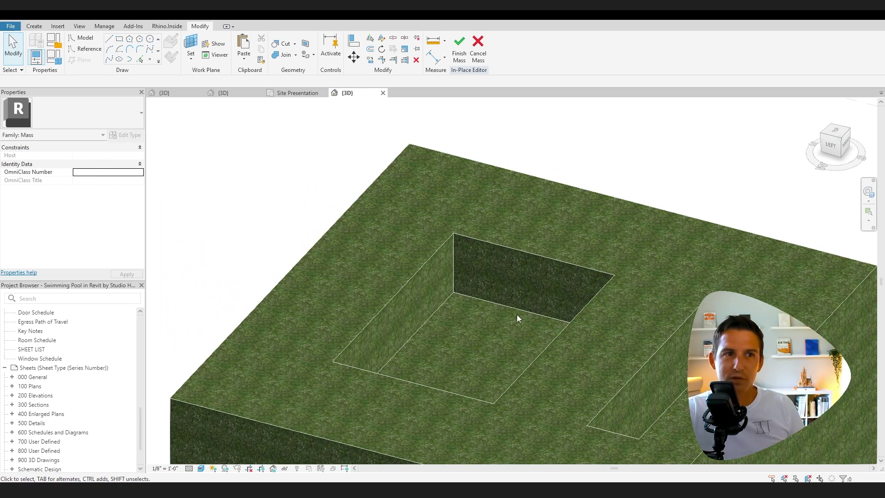
Step: Compare the pit with the boundary opening, then finish the in-place mass and dismiss the warning
scroll(557, 310, down, 3)
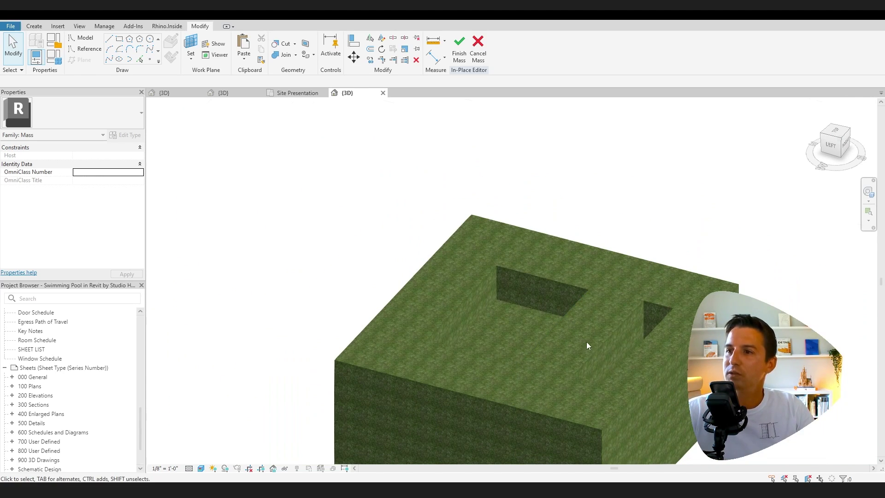
shift+middle_drag(492, 328, 649, 338)
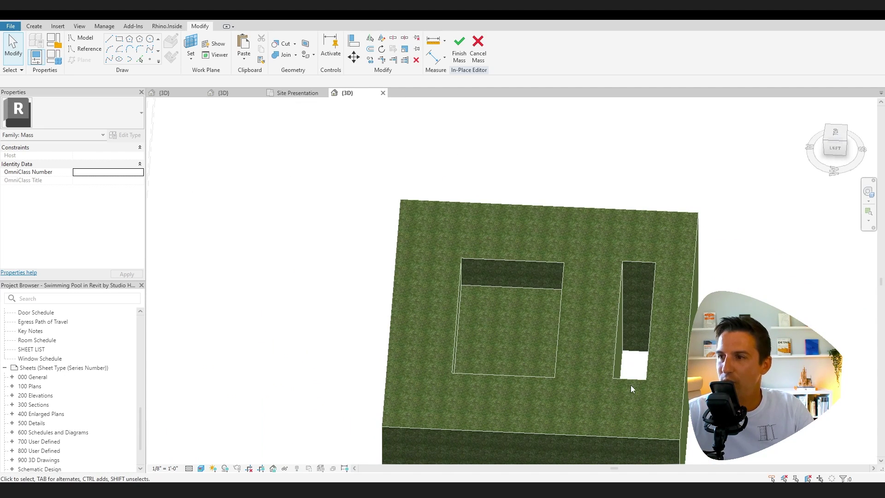
shift+middle_drag(577, 369, 651, 311)
click(459, 49)
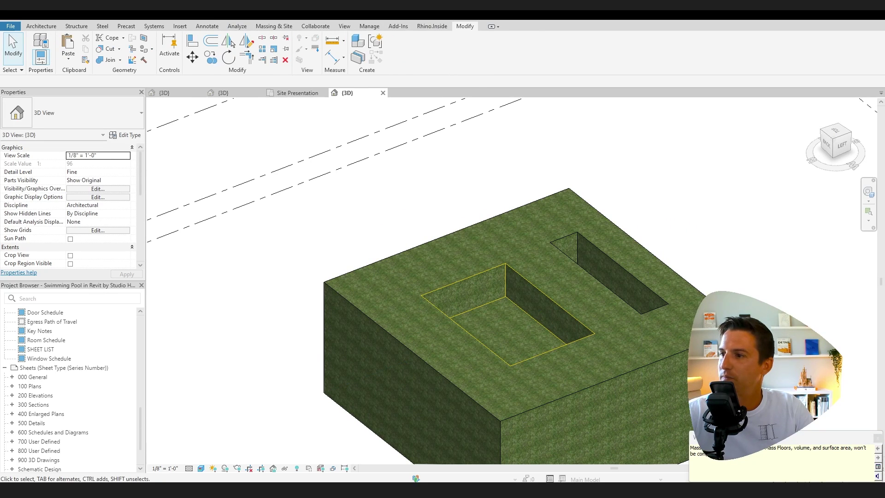
click(754, 287)
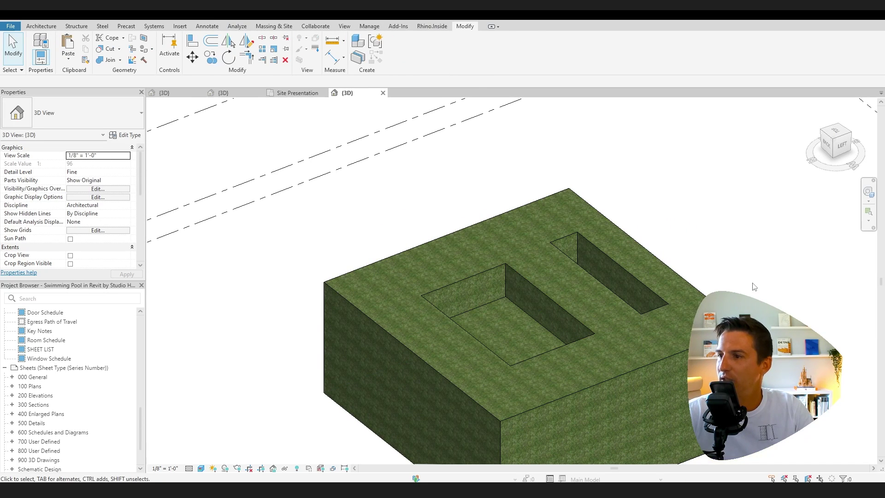
Step: Edit the toposolid's boundary sketch and delete the narrow rectangular opening
shift+middle_drag(751, 291, 630, 327)
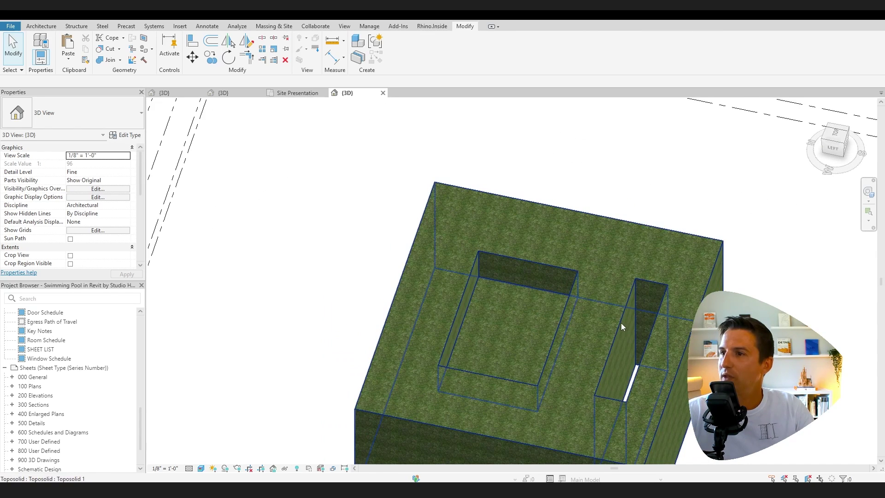
click(621, 323)
click(397, 49)
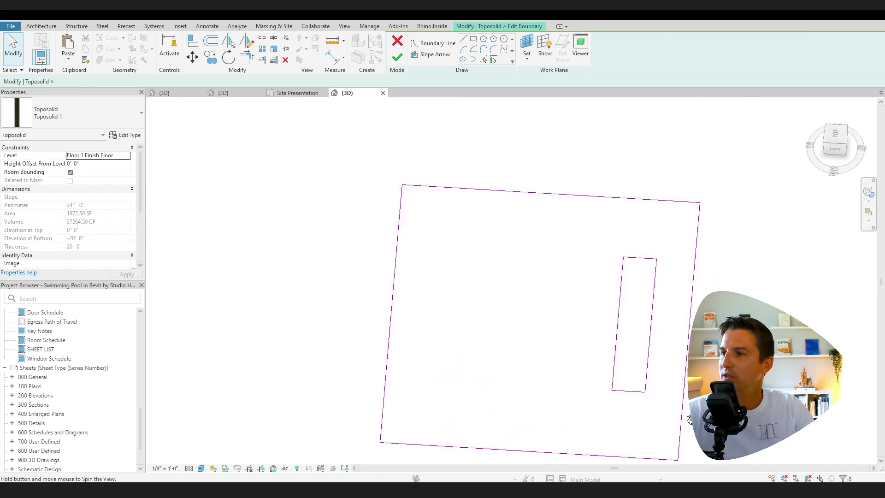
drag(582, 207, 691, 408)
key(Delete)
click(397, 56)
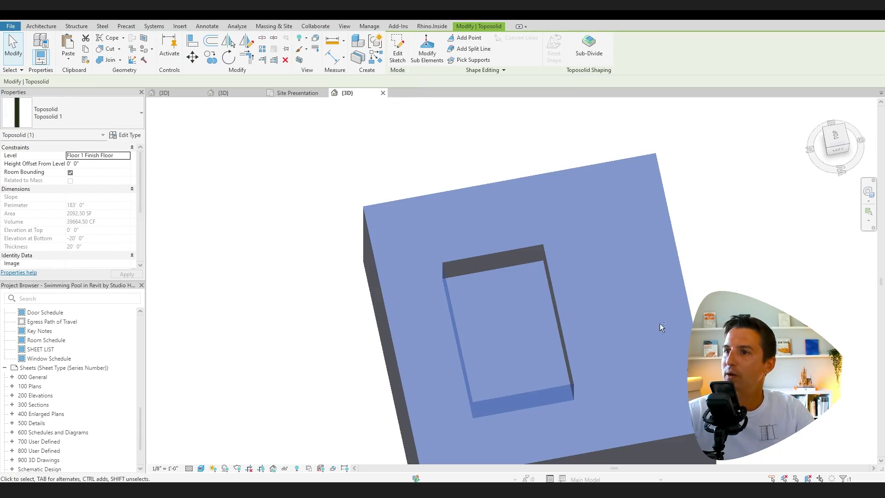
key(Escape)
Step: Start a sub-division of the toposolid and pick the pool pit's four top edges as its inner boundary
shift+middle_drag(505, 217, 642, 297)
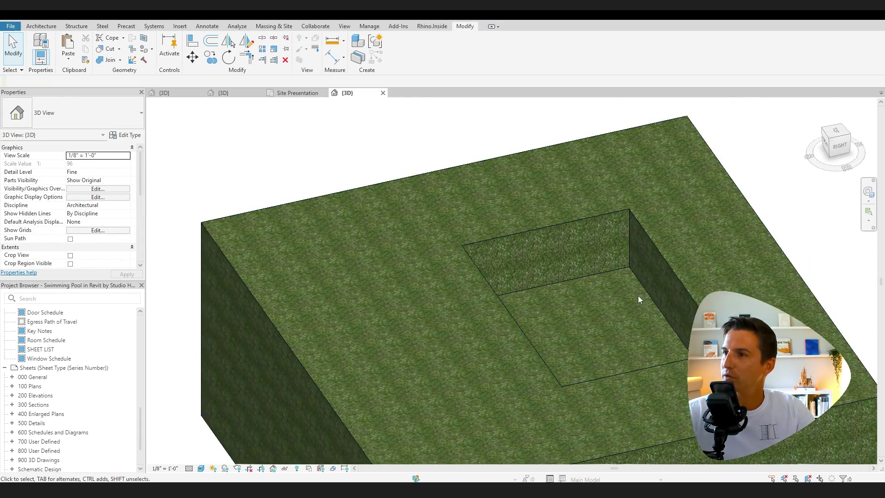
scroll(597, 266, up, 2)
shift+middle_drag(598, 266, 474, 304)
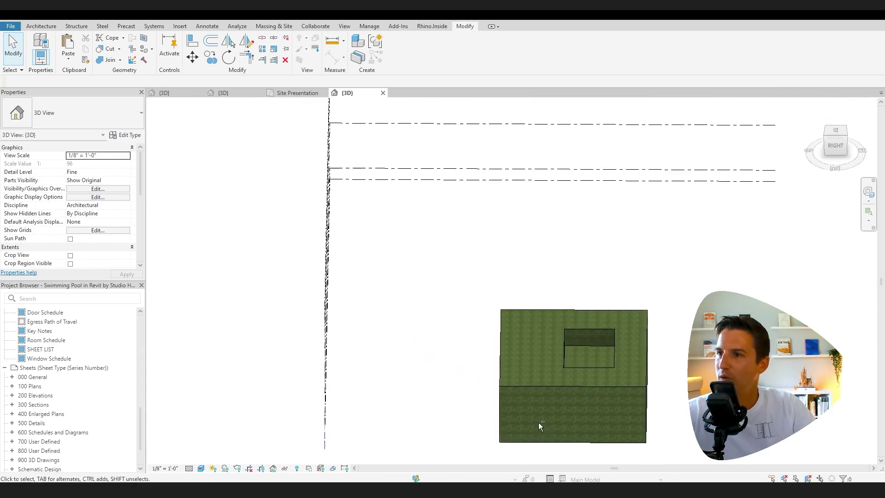
shift+middle_drag(538, 422, 370, 329)
scroll(370, 329, up, 3)
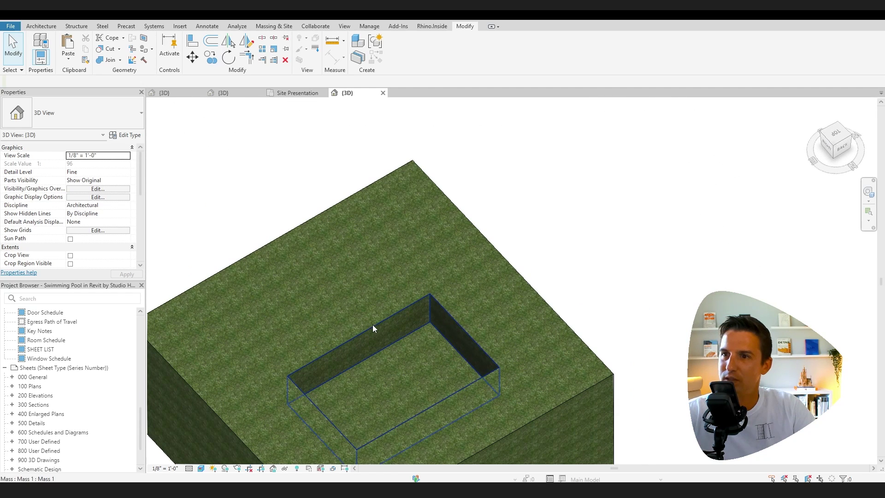
click(520, 227)
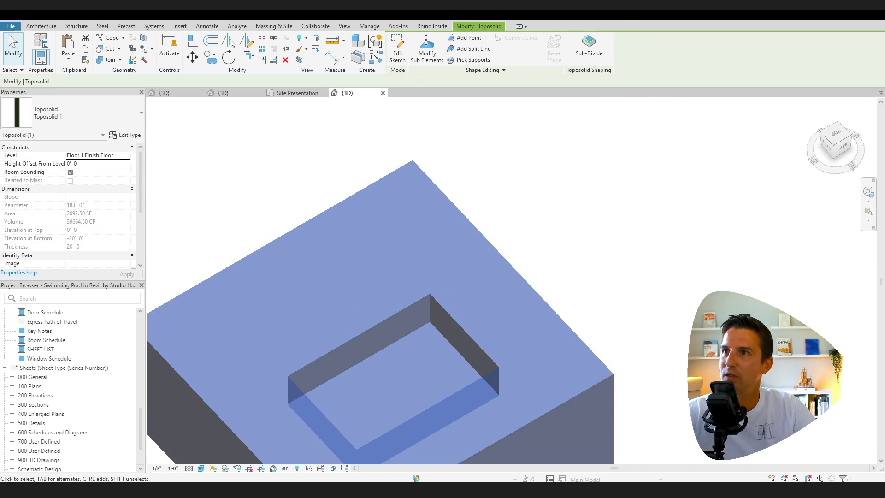
click(589, 45)
click(485, 60)
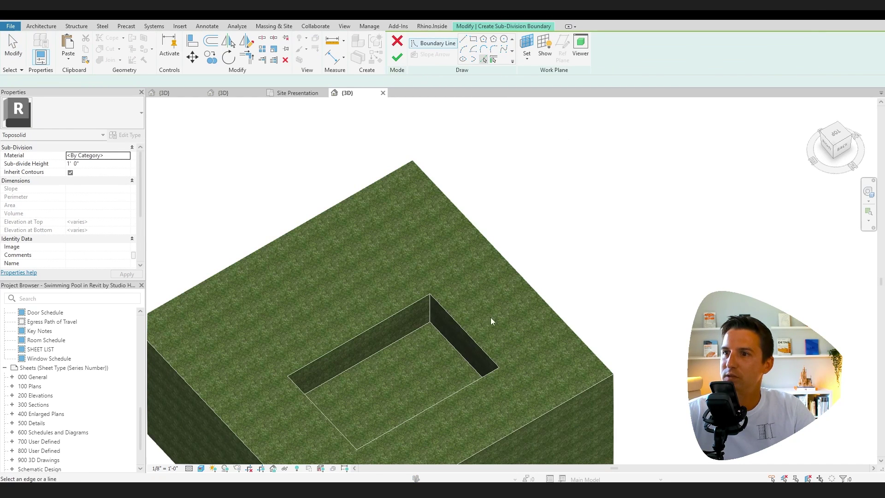
key(Tab)
click(469, 337)
middle_drag(502, 330, 448, 221)
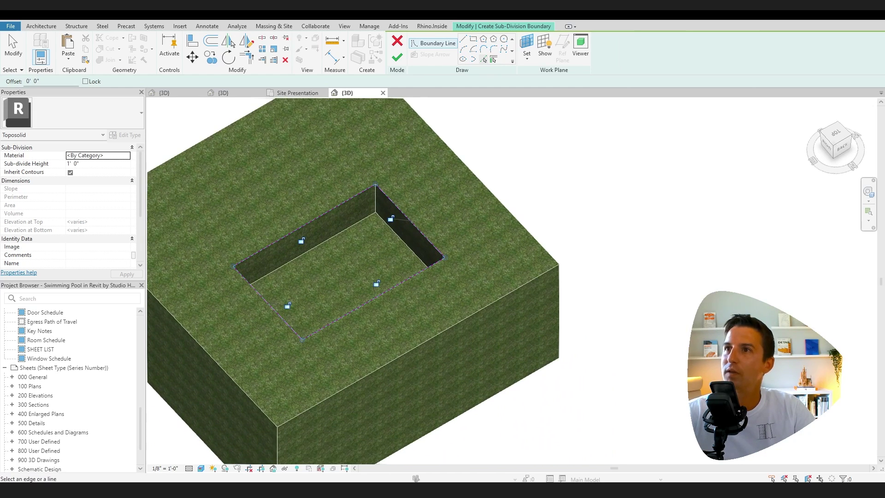
Step: Draw a circle centred on the pit as the sub-division's outer boundary
click(504, 39)
click(346, 274)
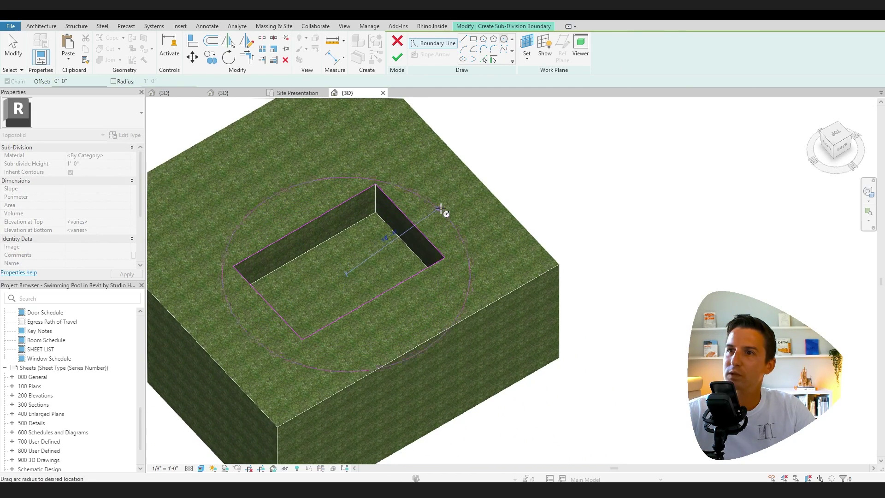
click(436, 209)
middle_drag(425, 311, 438, 330)
key(Escape)
Step: Pick the toposolid's nearby top edge that crosses the circle as a boundary line and trim it with the circle
click(483, 60)
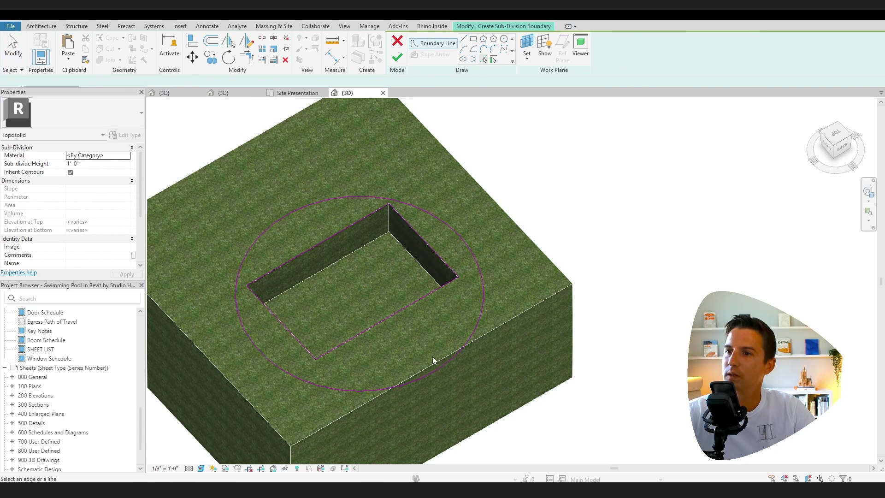
click(437, 363)
key(t)
key(r)
click(442, 362)
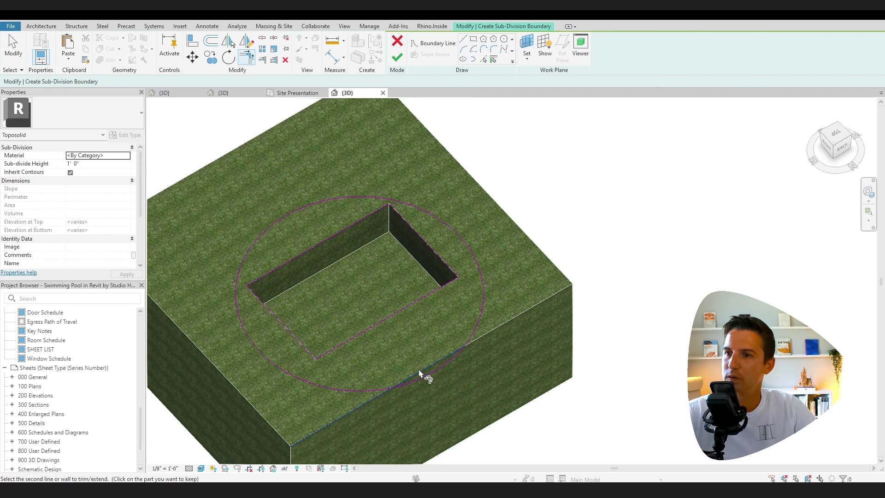
click(356, 394)
Step: Finish the circular sub-division around the pit and delete it from the toposolid
click(397, 57)
key(Escape)
shift+middle_drag(360, 323, 480, 356)
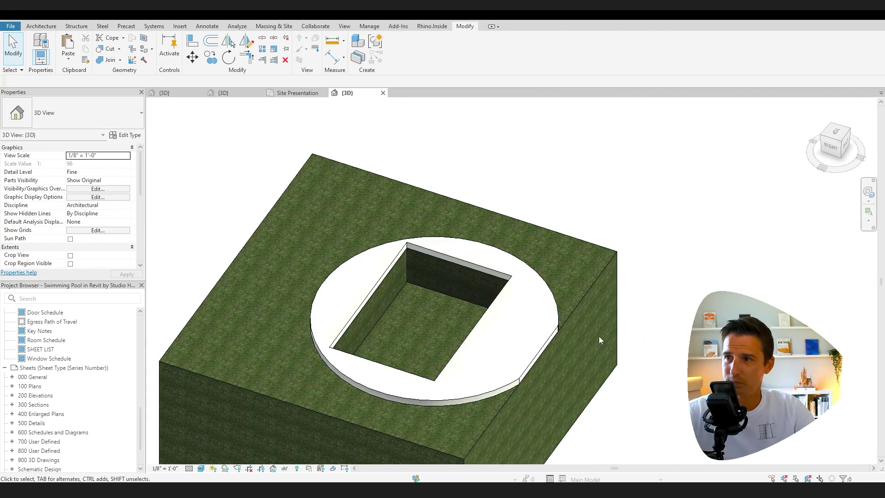
click(559, 309)
key(Delete)
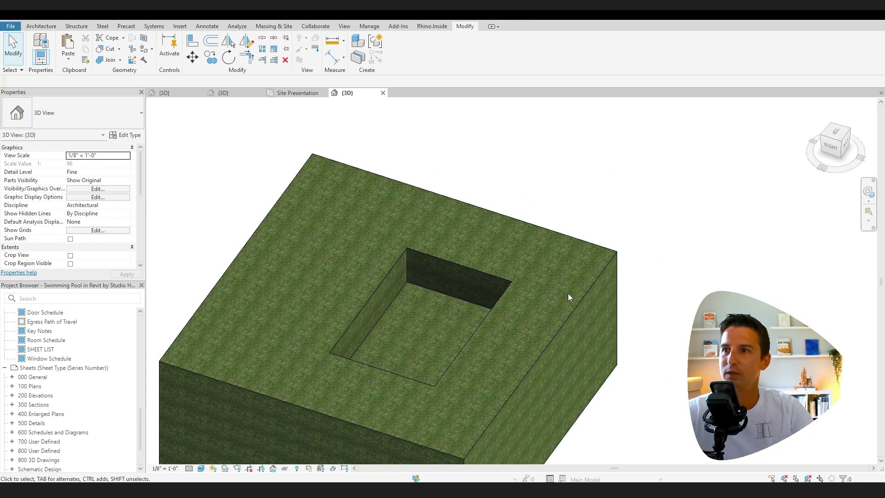
Step: Start an architectural floor and choose the type 6" Concrete with 6" Compacted Gravel
click(43, 26)
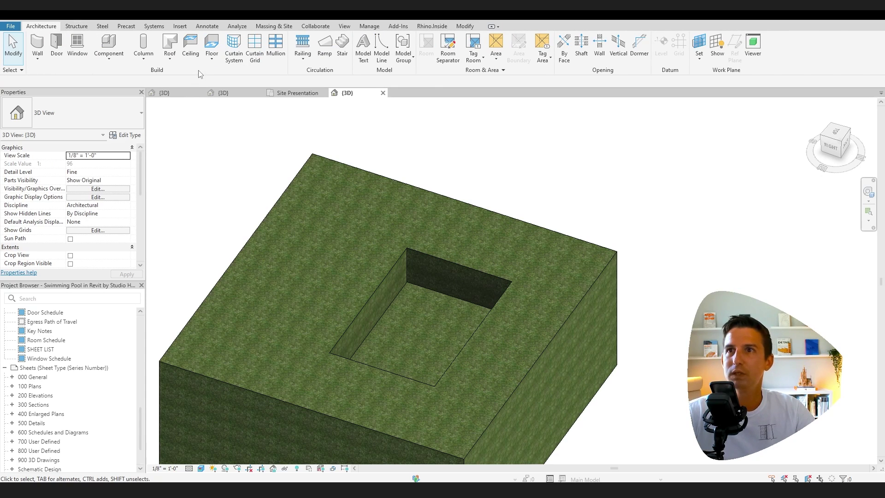
click(214, 44)
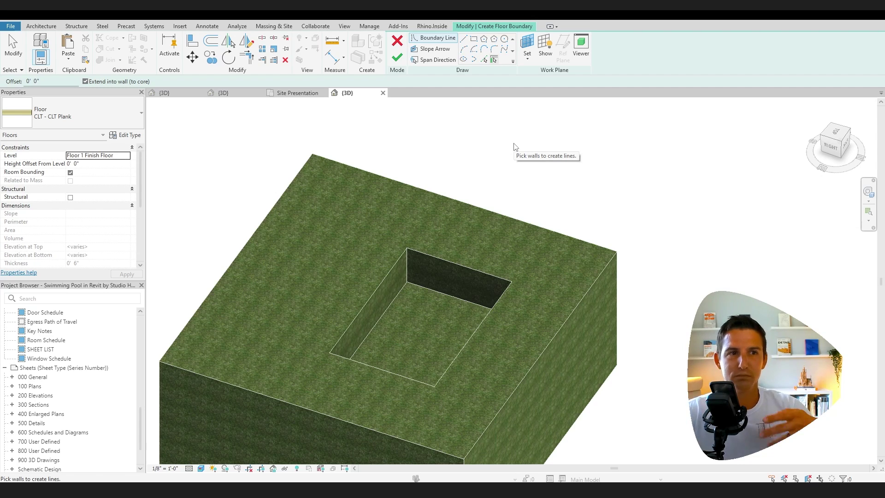
click(132, 115)
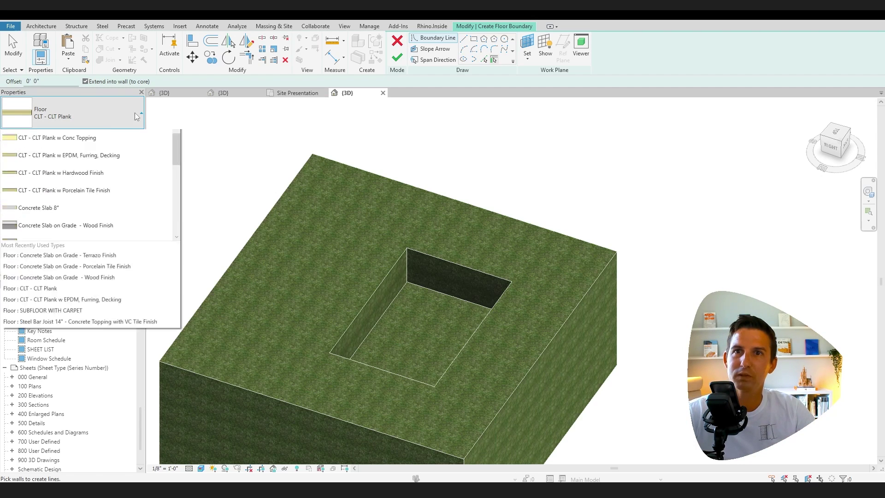
text(concrete)
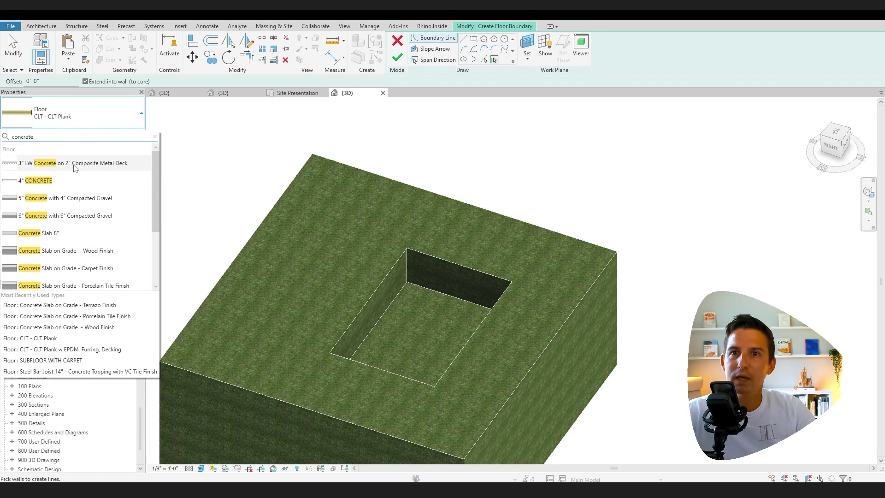
click(76, 217)
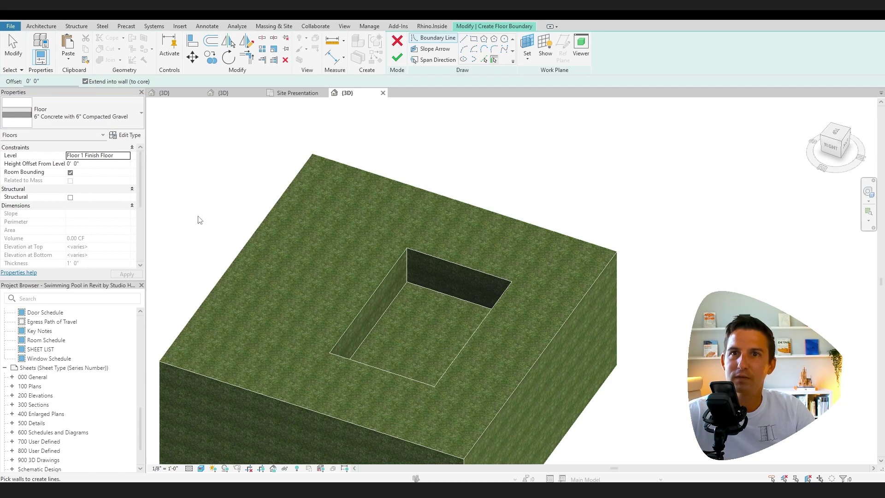
Step: Sketch a rectangle around the pool pit, inside the toposolid's edges, as the floor's outer boundary
click(474, 39)
click(331, 190)
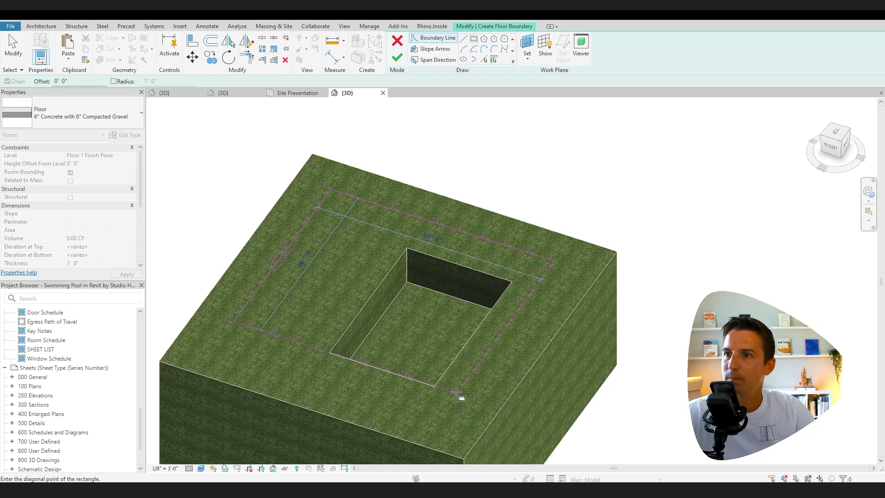
click(455, 428)
Step: Add the pit's four top edges as the floor's inner opening and finish the pool deck floor
click(484, 60)
key(Tab)
click(477, 272)
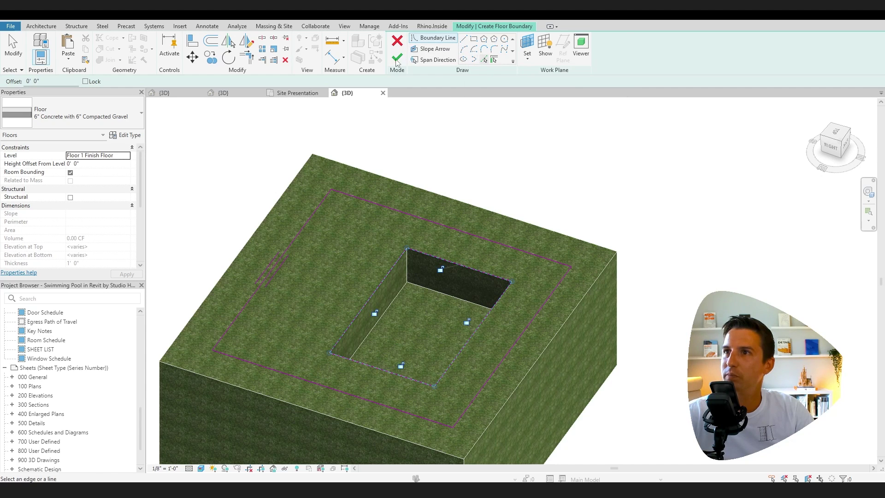
click(396, 59)
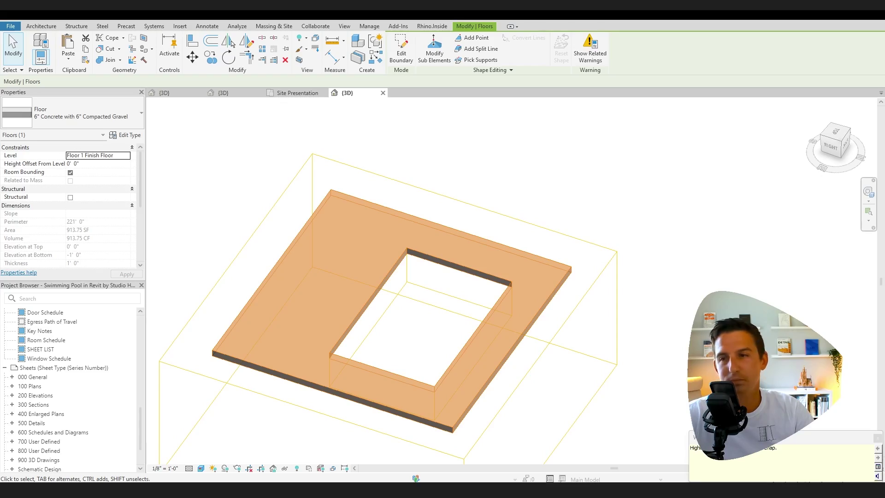
key(Escape)
Step: Set the toposolid's Height Offset From Level to -0' 6"
shift+middle_drag(615, 408, 598, 381)
scroll(536, 309, up, 3)
click(535, 309)
shift+middle_drag(536, 308, 693, 395)
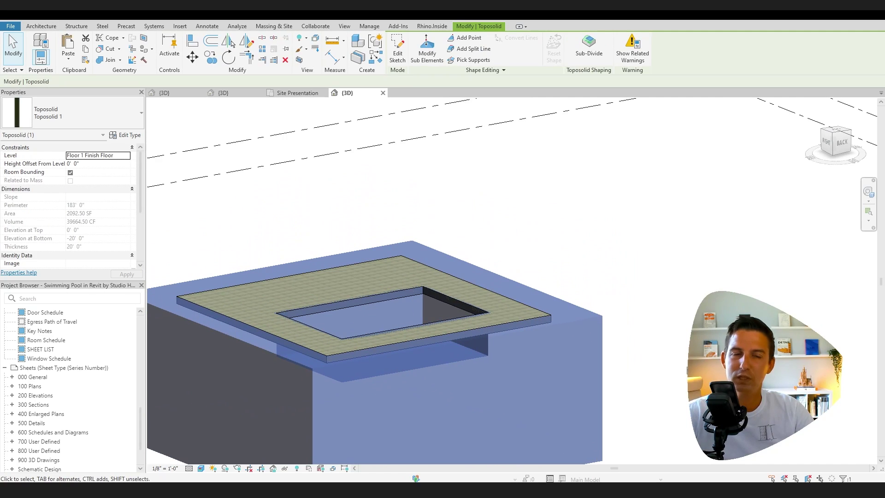
middle_drag(586, 273, 657, 264)
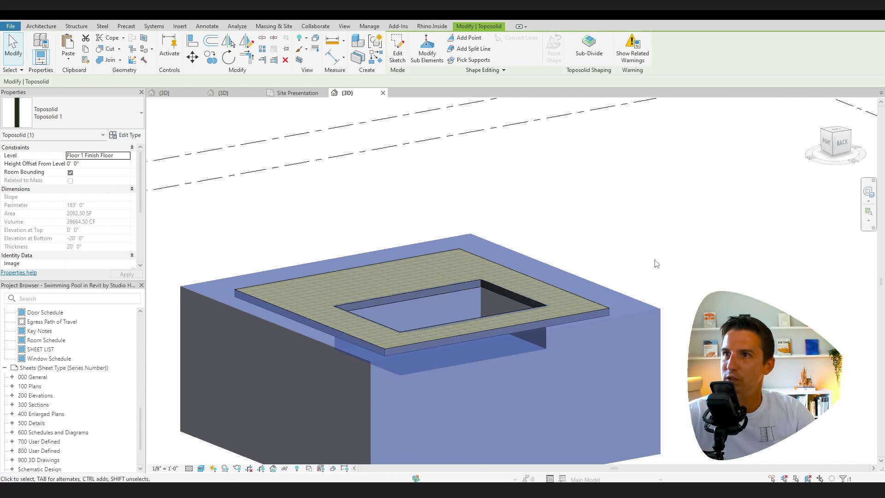
click(75, 164)
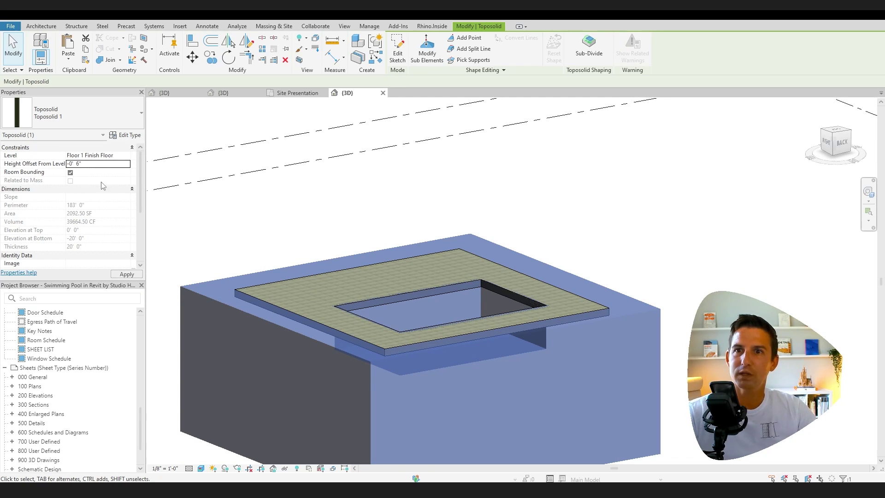
click(211, 256)
Step: Place CONC - 12" Concrete walls along the four edges of the deck's pool opening by picking the edge chain
shift+middle_drag(211, 257, 563, 349)
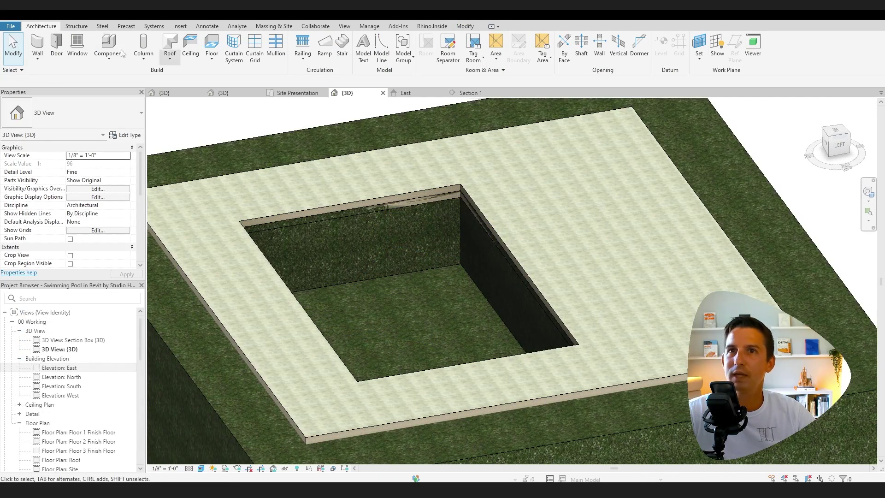
click(38, 44)
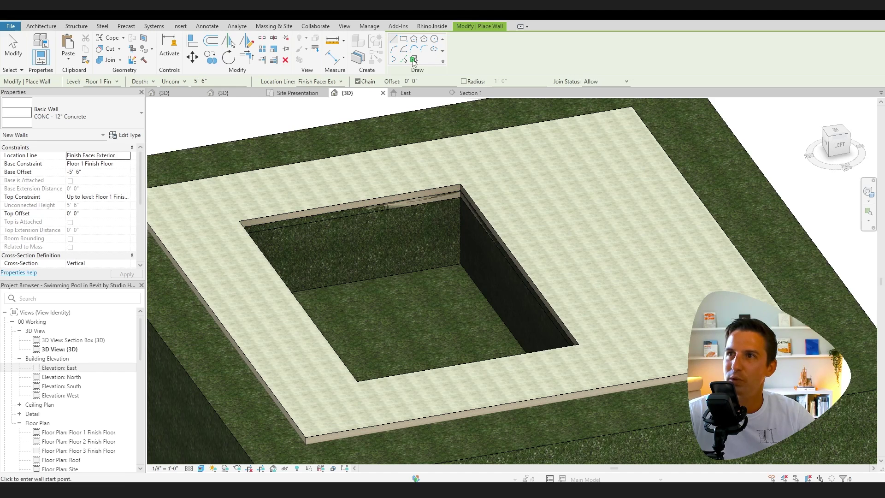
click(403, 60)
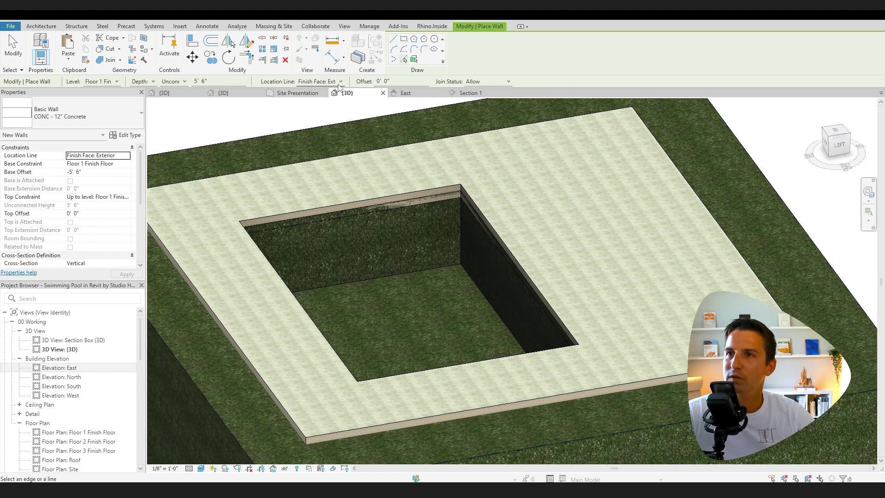
key(Tab)
click(415, 197)
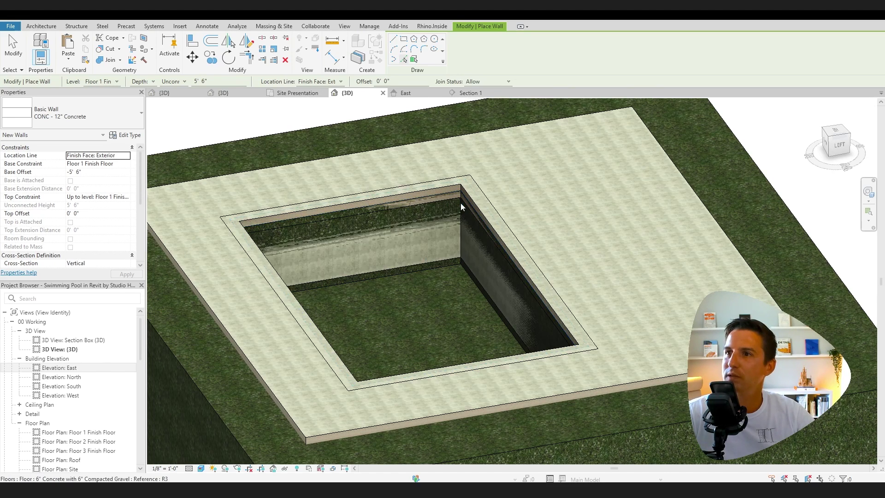
Step: Select the chain of four pool walls and flip them to the inner side of the pit
key(Escape)
key(Tab)
click(512, 226)
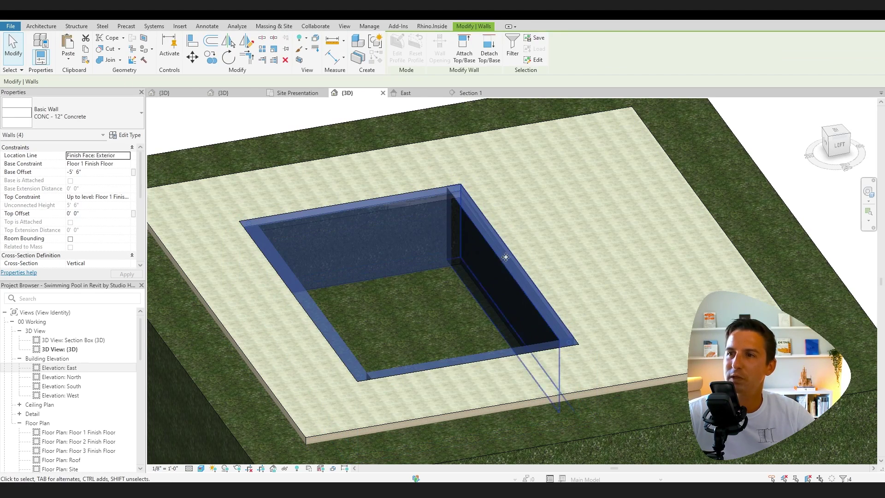
key(Escape)
Step: Start a 6" Concrete with 6" Compacted Gravel floor and pick the inner faces of the four pool walls as its boundary
shift+middle_drag(485, 311, 480, 221)
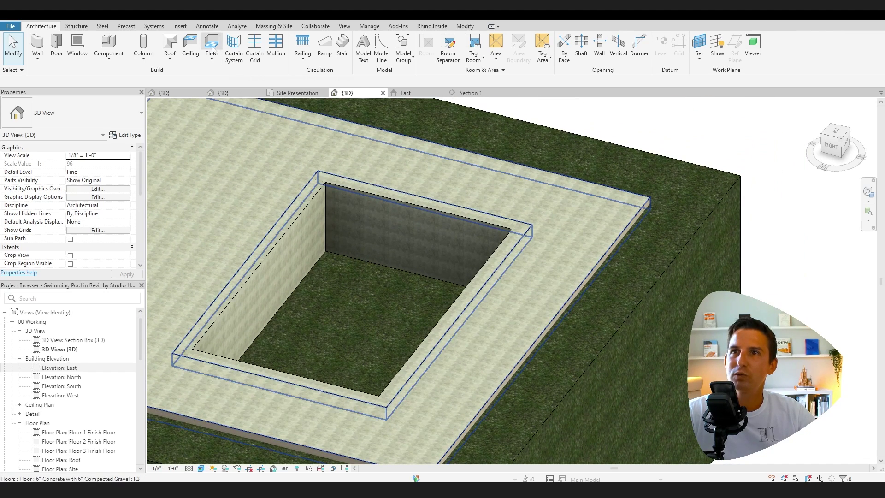
click(211, 46)
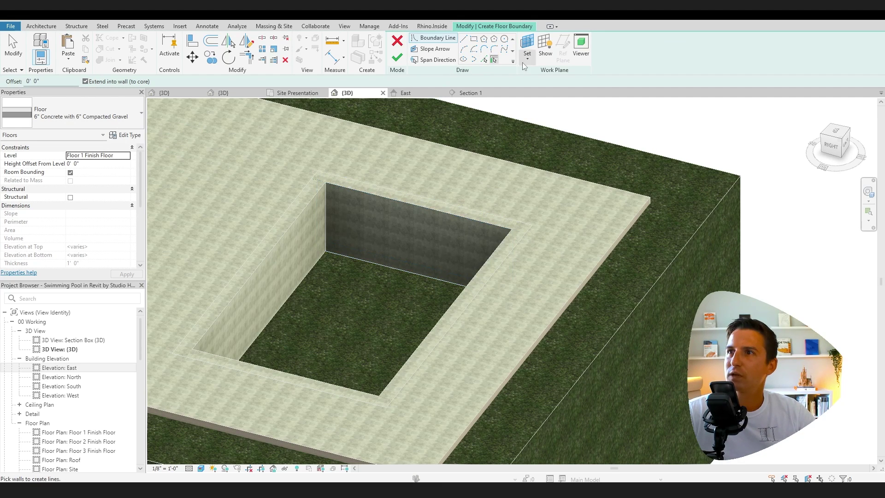
key(Tab)
click(442, 211)
shift+middle_drag(466, 195, 486, 258)
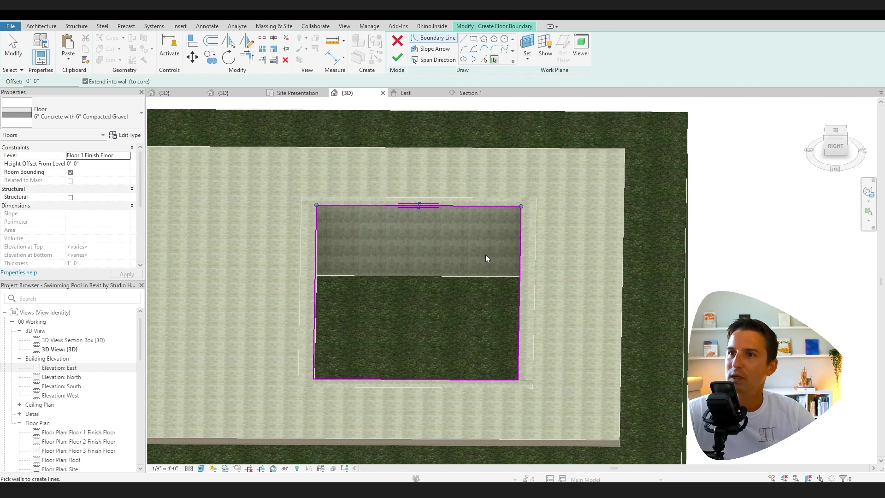
Step: Set the new floor's level to Pool Floor and check the levels in the East elevation
click(128, 156)
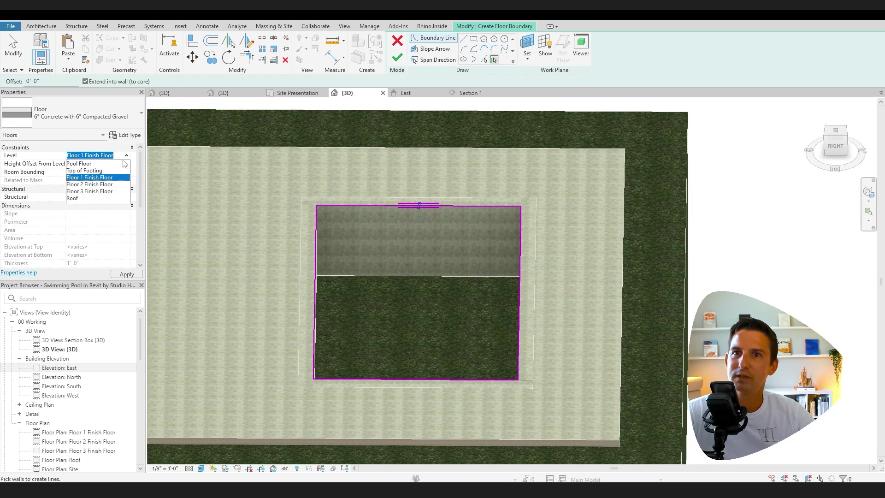
click(84, 165)
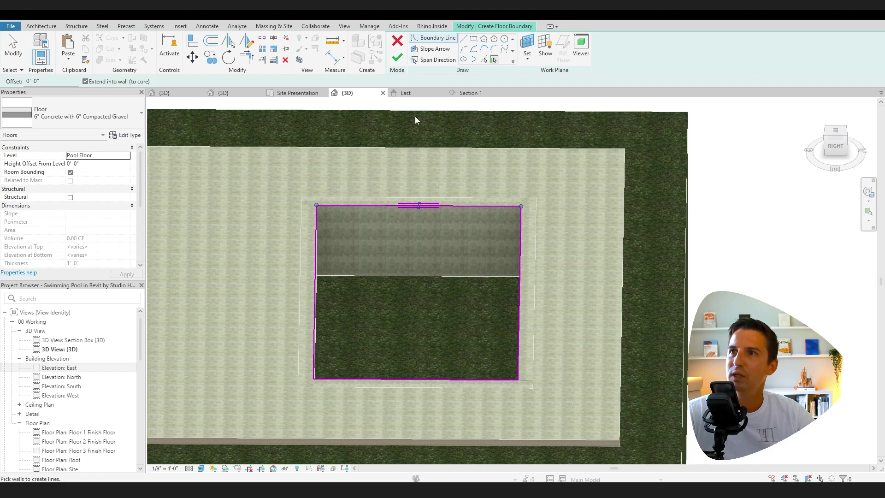
click(425, 94)
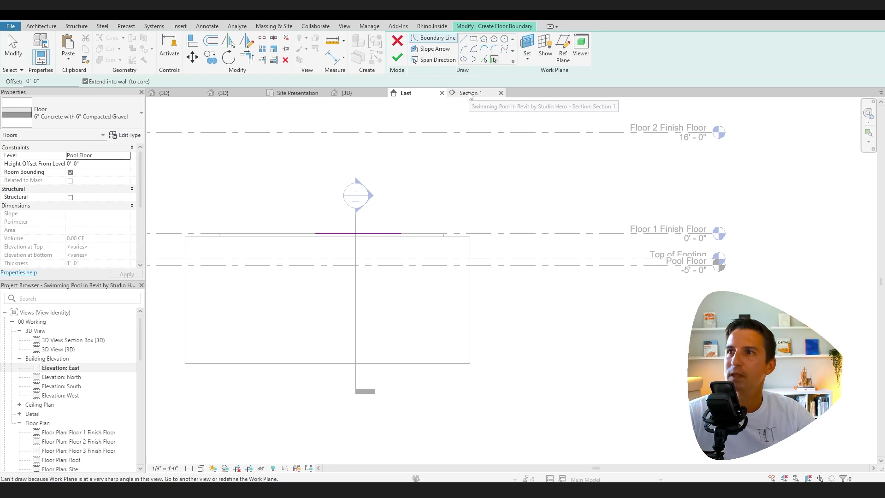
key(ctrl+Tab)
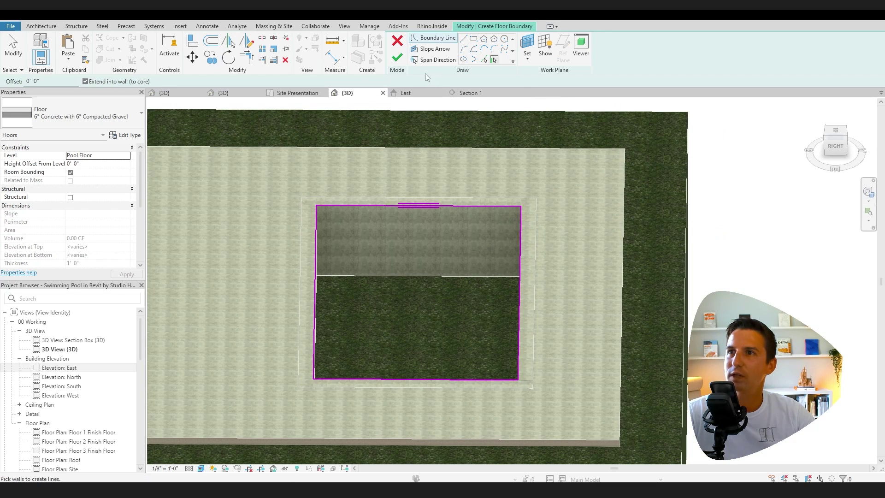
Step: Finish the pool's bottom floor without joining it to the overlapping walls
click(397, 57)
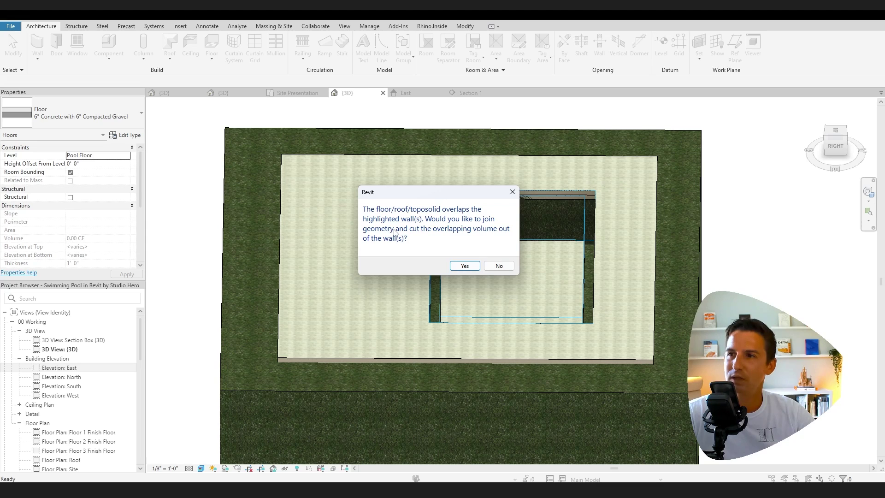
click(503, 265)
shift+middle_drag(585, 292, 475, 304)
key(Escape)
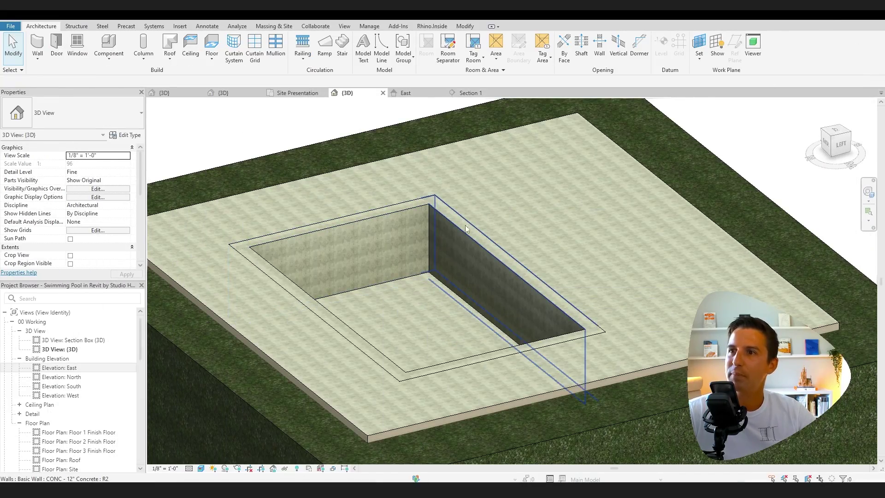
Step: Place Bearing Footing - 36" x 12" wall foundations under the chain of four pool walls and open the Site Presentation view
shift+middle_drag(640, 341, 369, 323)
click(76, 25)
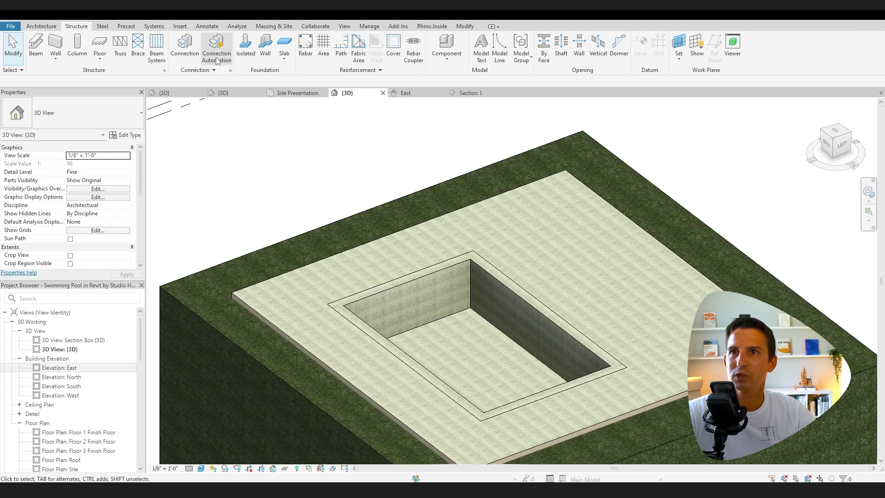
click(270, 45)
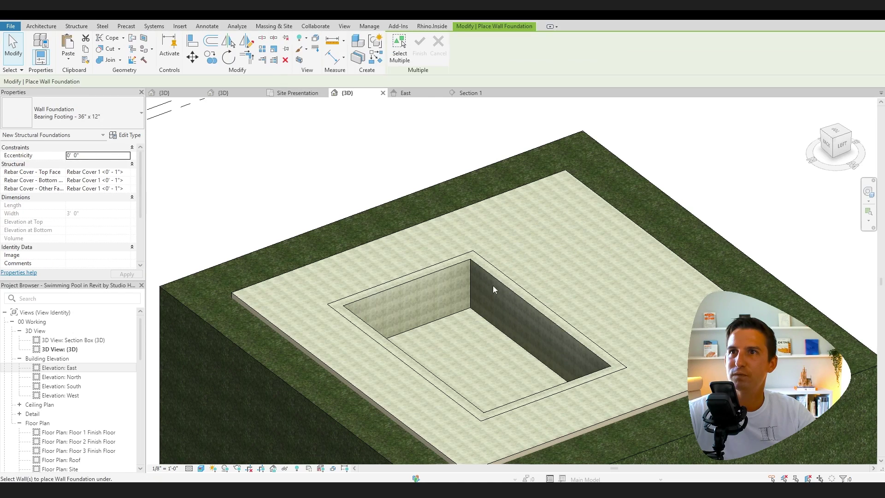
key(Tab)
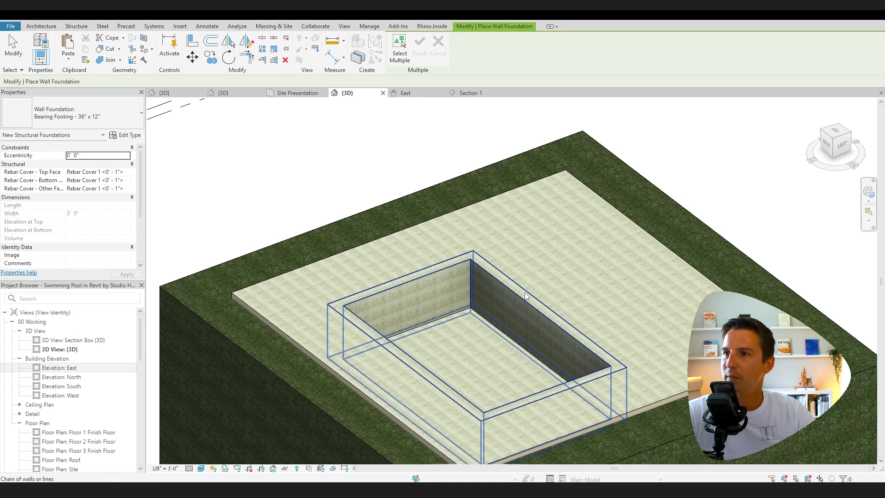
click(526, 296)
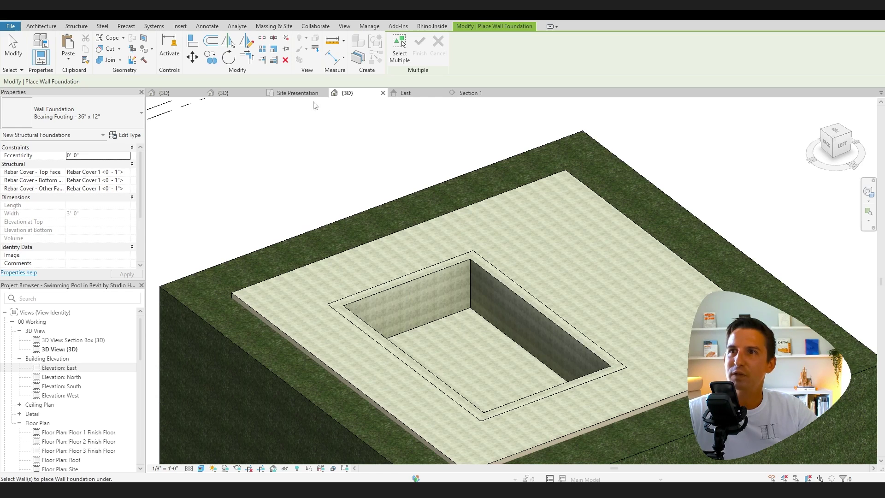
click(299, 93)
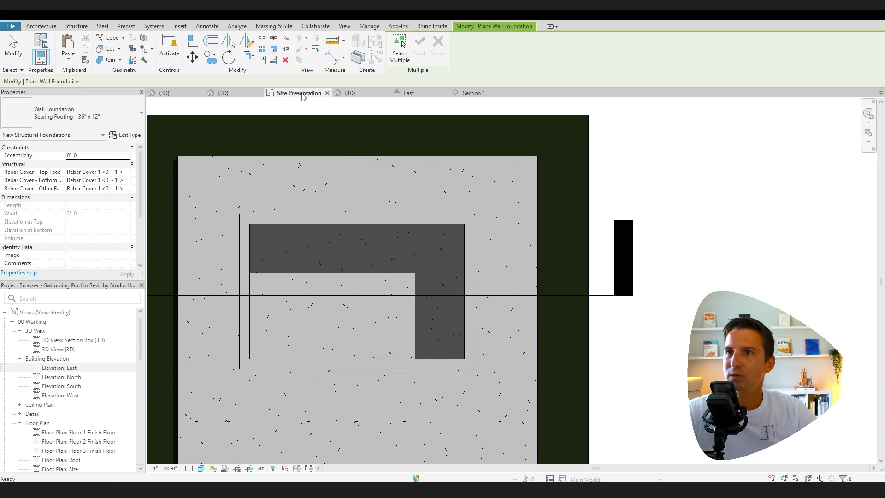
Step: Examine the deck floor, pool wall, bottom floor and wall foundation one after another in the Section 1 view
click(344, 26)
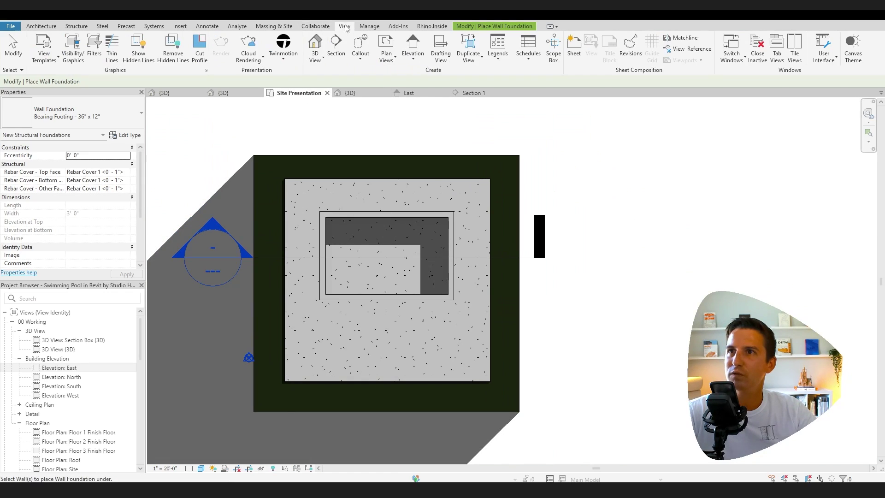
click(480, 95)
scroll(507, 238, down, 2)
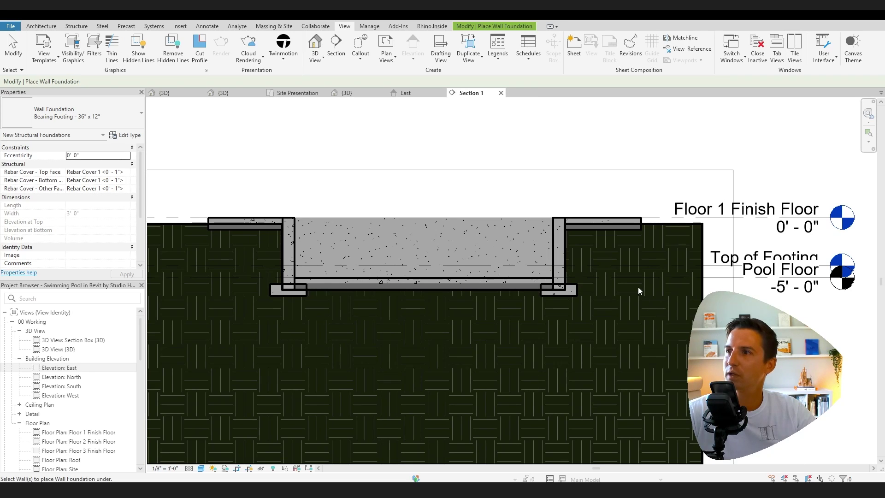
key(Escape)
click(602, 220)
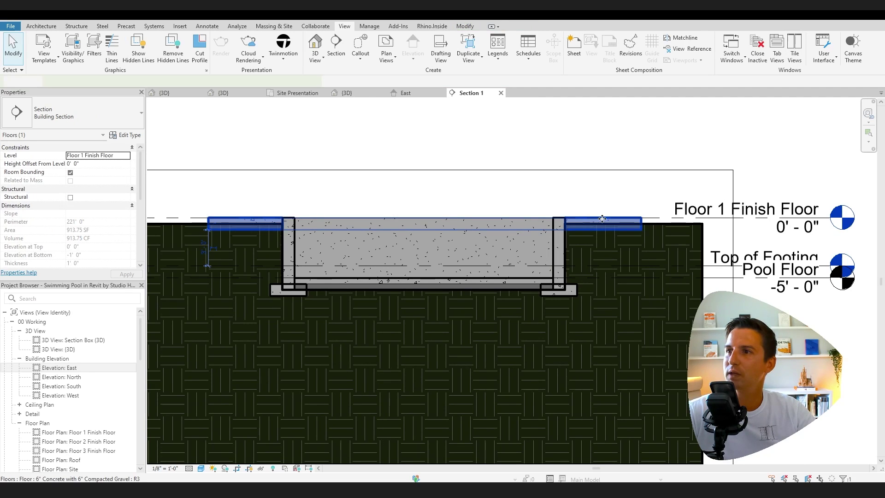
click(556, 253)
click(466, 280)
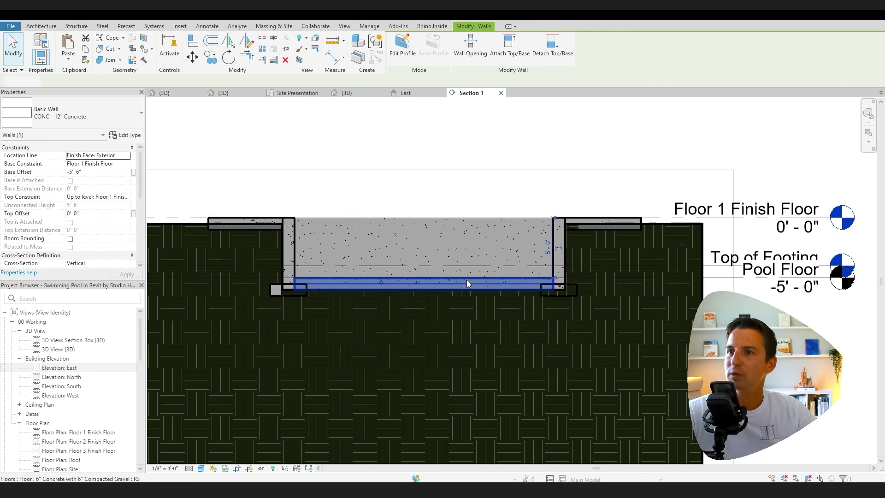
click(560, 295)
scroll(558, 292, up, 5)
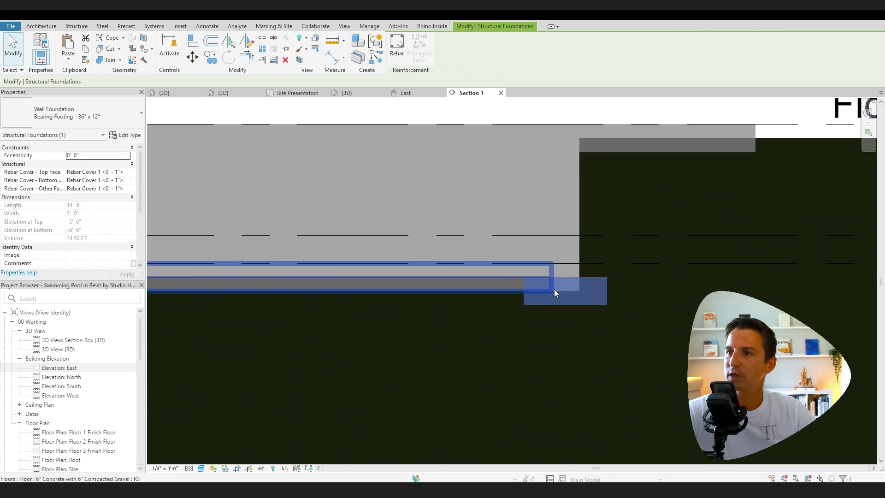
Step: Inspect the junction between the pool's bottom floor and the wall foundation up close, and review the whole pool section
key(Escape)
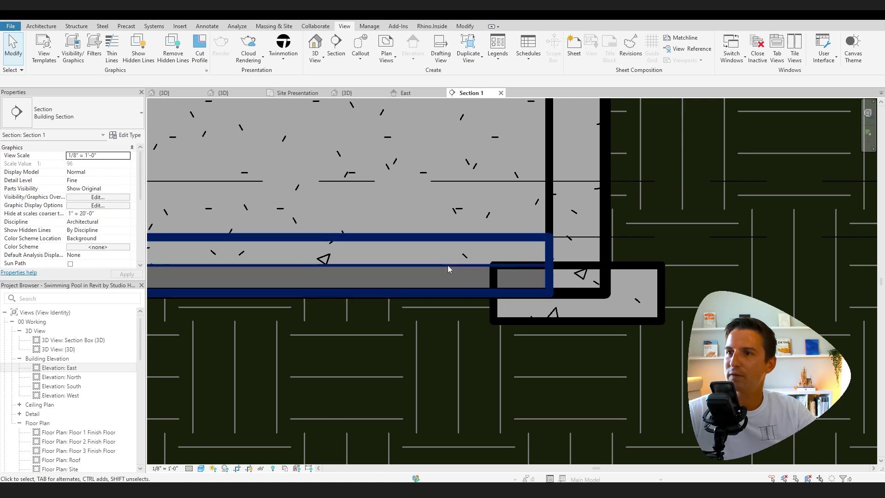
scroll(447, 266, up, 4)
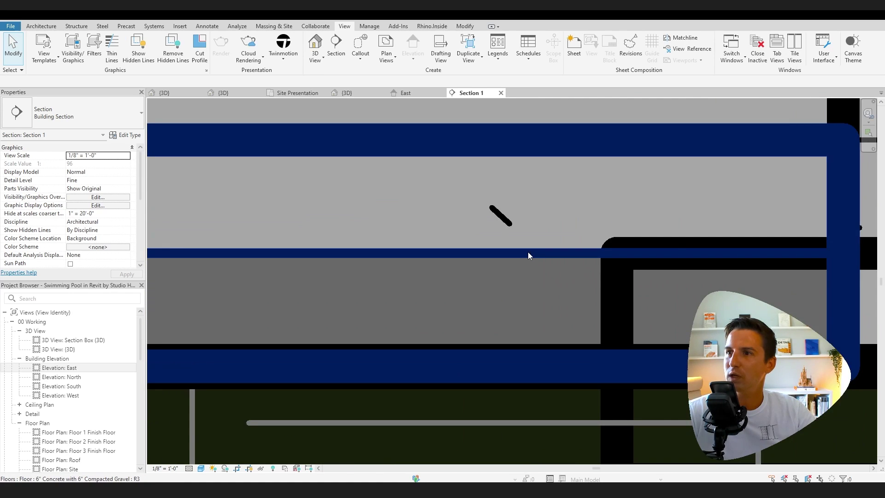
click(529, 254)
scroll(528, 251, down, 4)
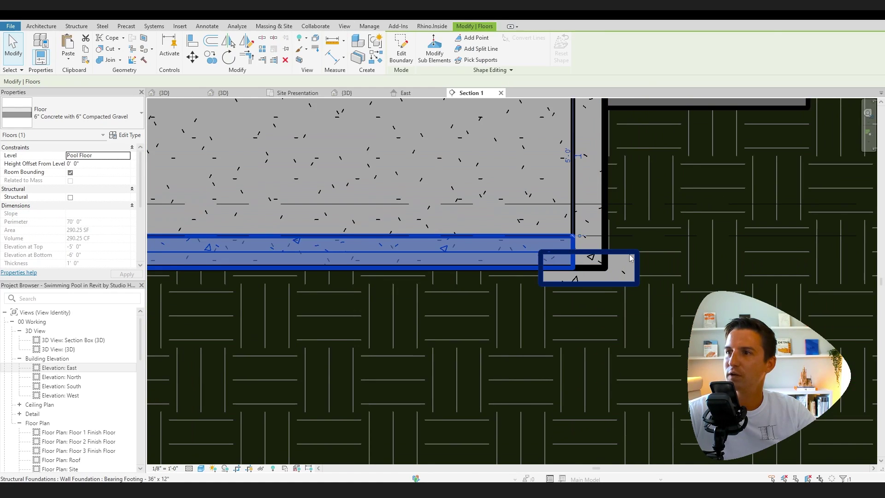
click(631, 257)
middle_drag(631, 258, 563, 283)
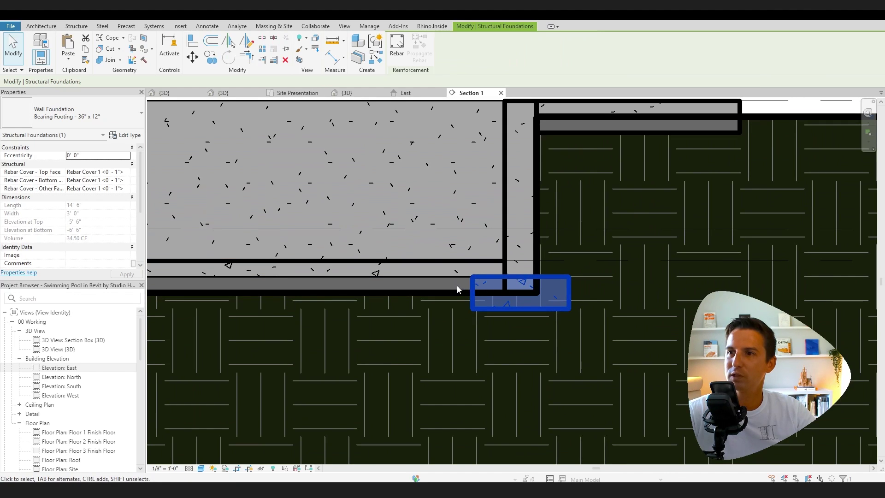
scroll(490, 291, down, 5)
key(Escape)
scroll(572, 397, up, 3)
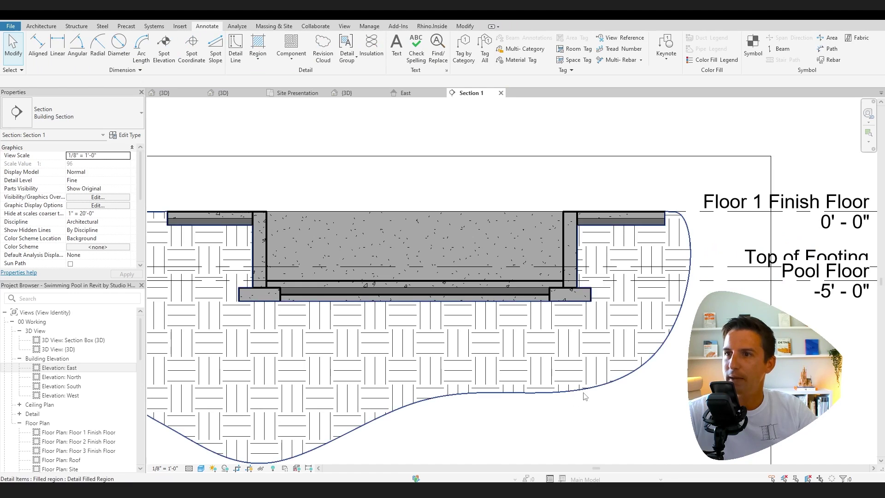
middle_drag(379, 351, 443, 379)
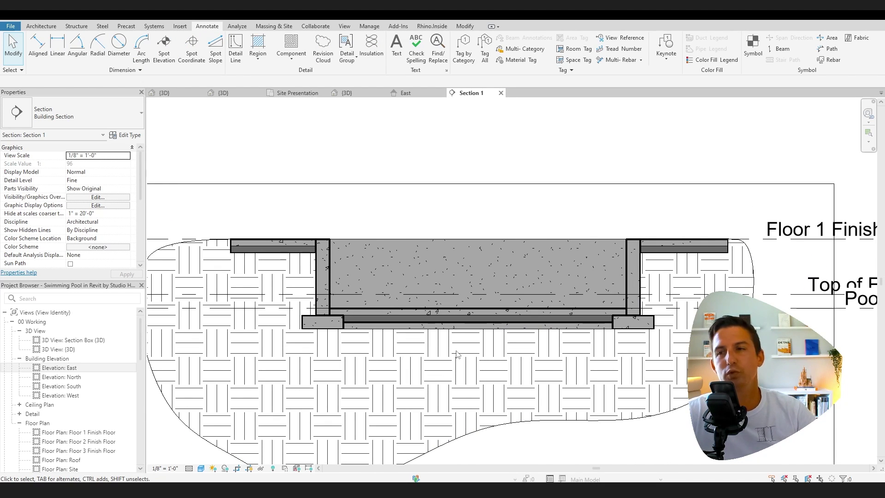
middle_drag(612, 361, 578, 355)
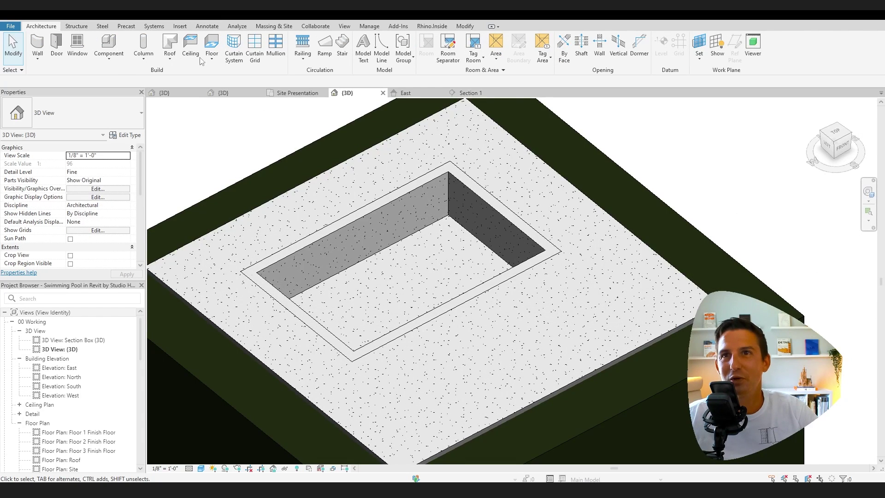
Step: Start an in-place model in the Generic Models category and name it Water
click(110, 57)
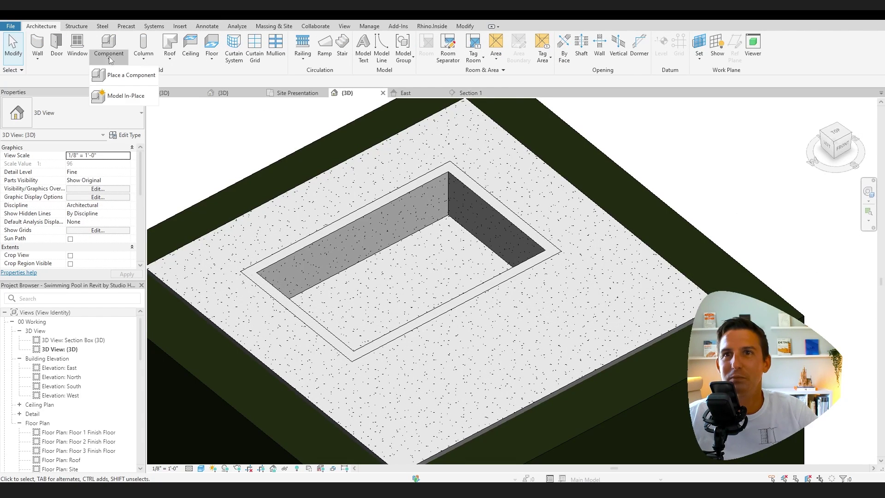
click(129, 96)
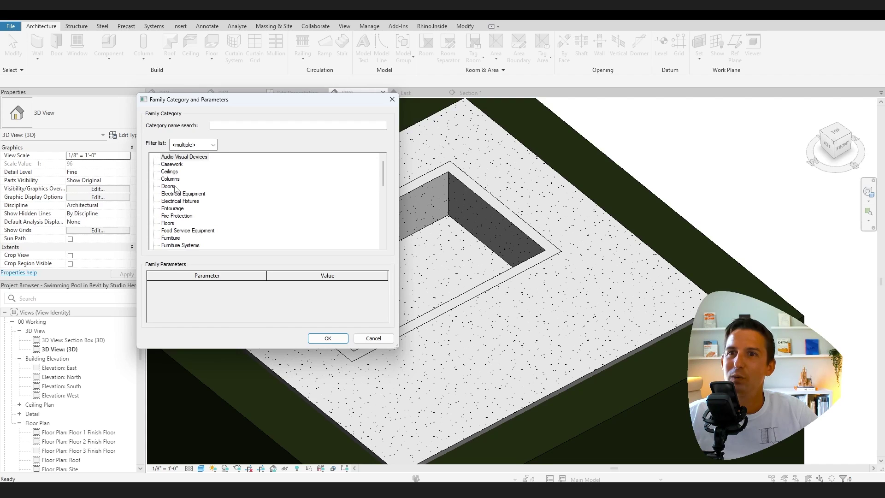
scroll(176, 188, down, 2)
click(180, 217)
click(326, 338)
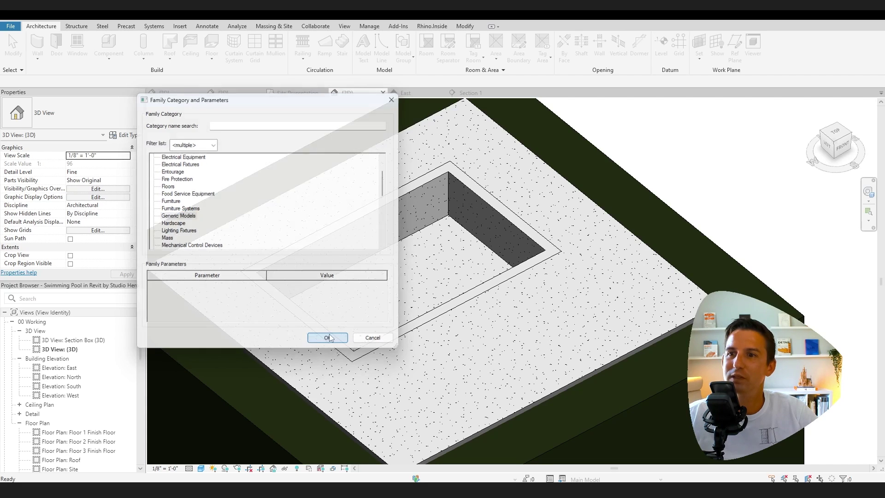
text(Water)
click(442, 267)
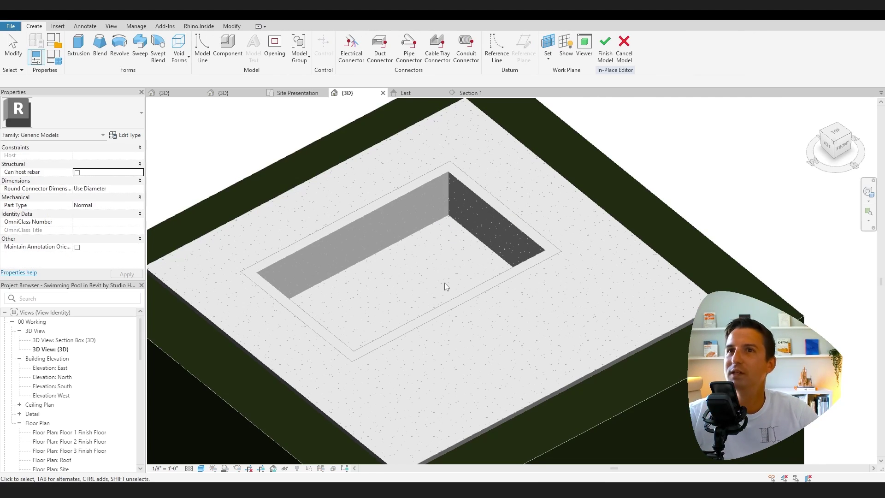
Step: Start an extrusion and pick the top face of the pool's bottom floor as its work plane
click(76, 47)
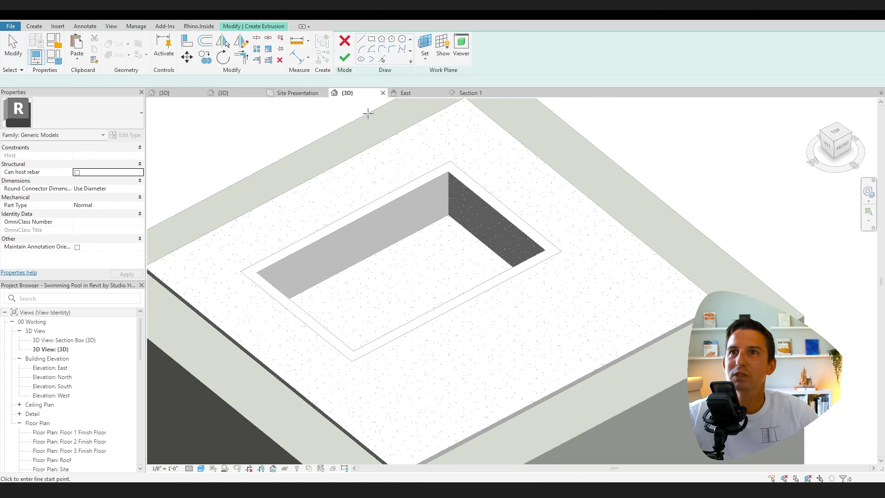
click(383, 60)
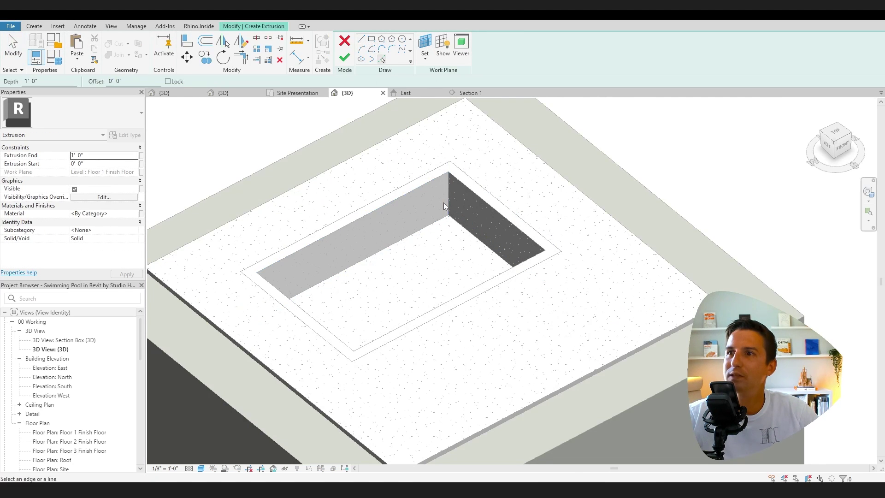
click(426, 60)
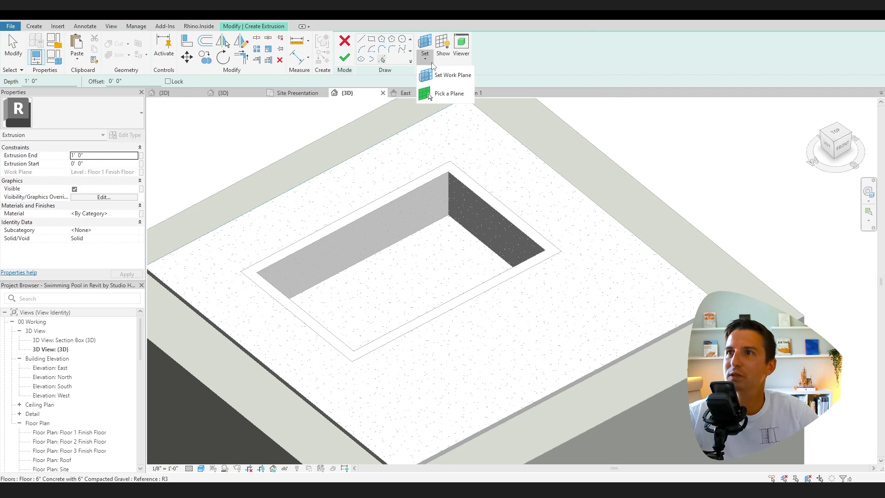
click(454, 74)
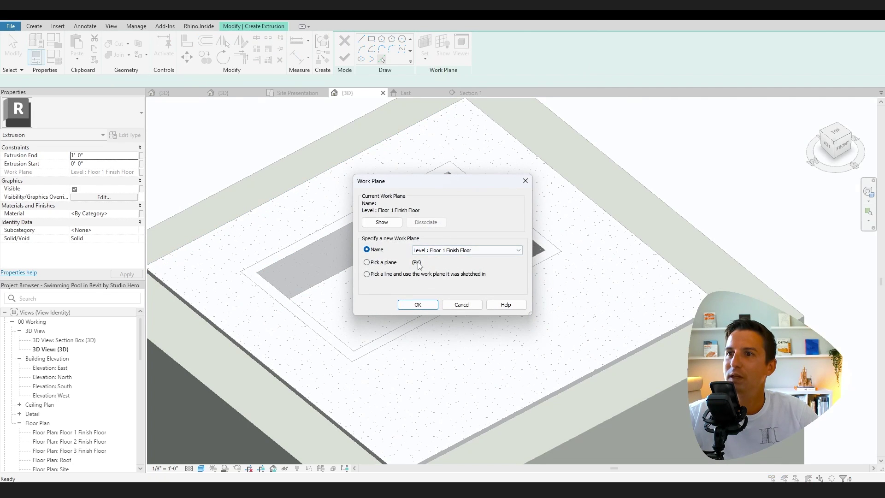
click(383, 262)
click(418, 304)
click(380, 248)
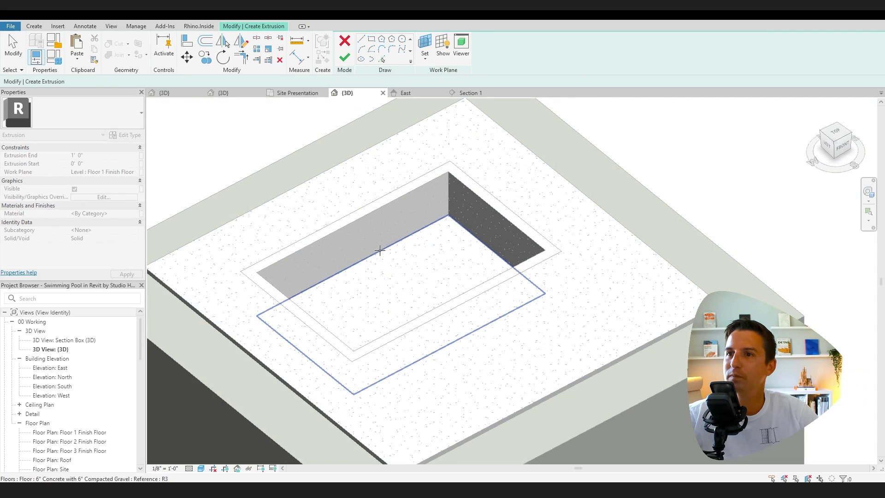
click(444, 46)
click(446, 46)
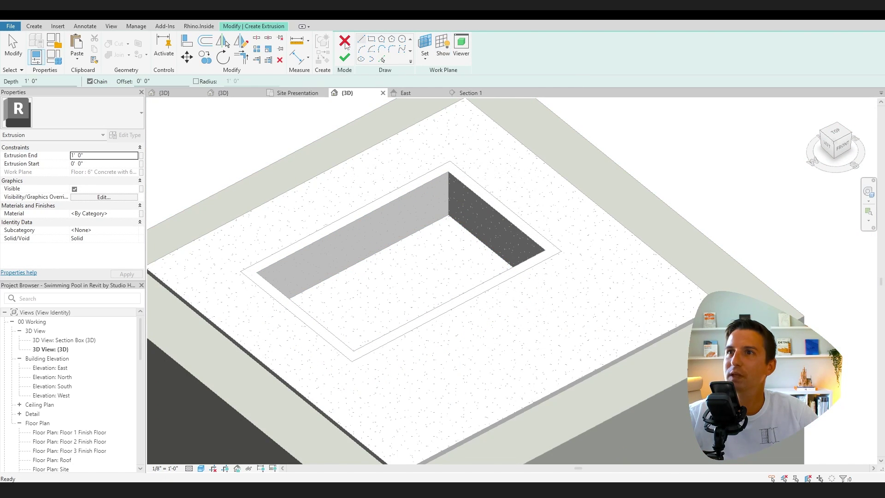
Step: Sketch the extrusion's closed rectangular profile by picking the edges of the pool's bottom floor
click(383, 60)
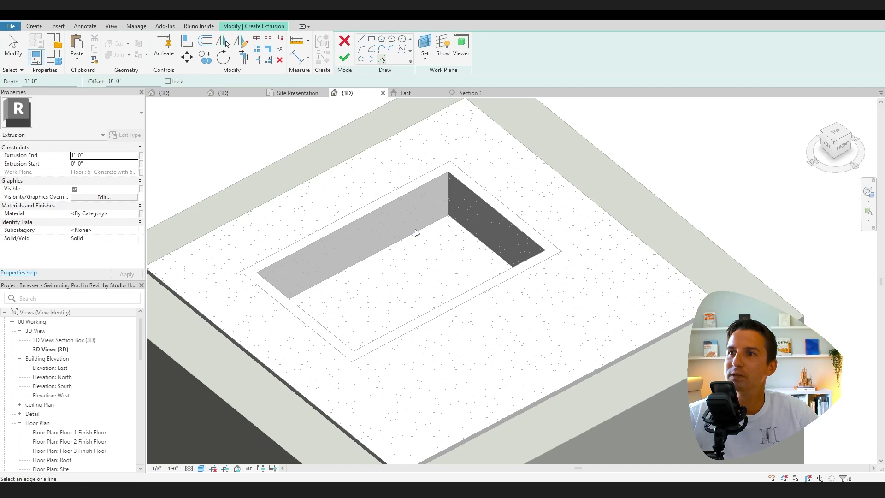
click(355, 257)
mouse_move(429, 264)
shift+middle_down()
mouse_move(498, 240)
mouse_move(489, 242)
shift+middle_up()
scroll(754, 231, up, 2)
click(774, 166)
mouse_move(775, 166)
shift+middle_down()
mouse_move(798, 245)
mouse_move(549, 233)
mouse_move(470, 197)
shift+middle_up()
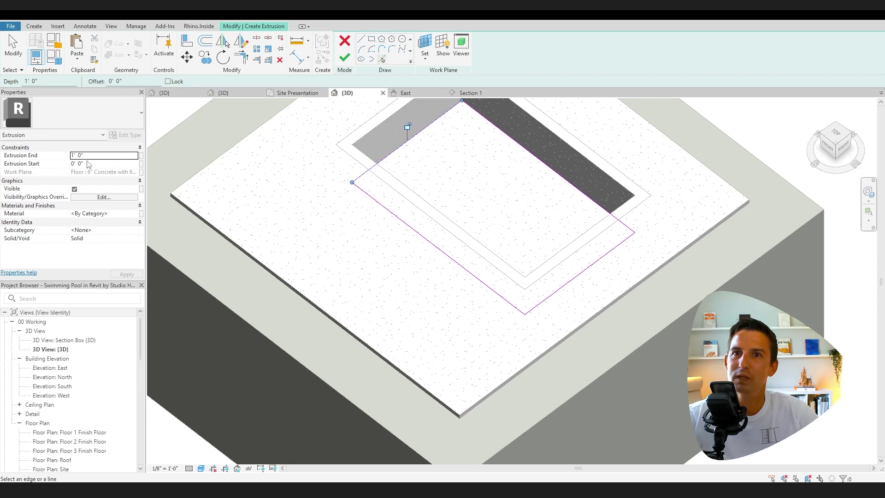
Step: Set the extrusion end to 4' 6" and finish the water extrusion
key(Return)
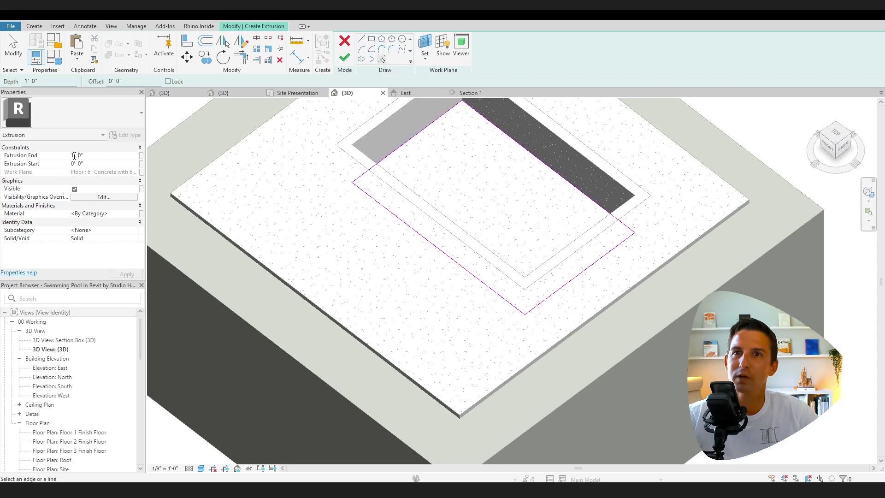
double_click(72, 155)
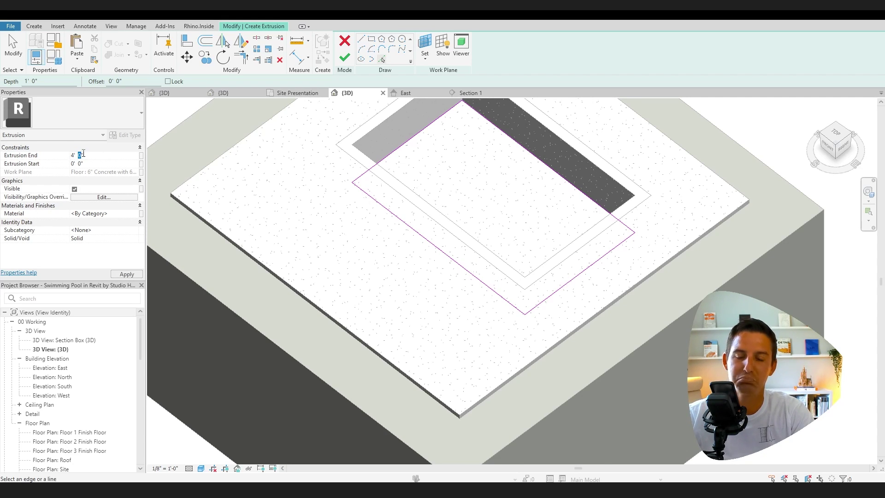
click(127, 274)
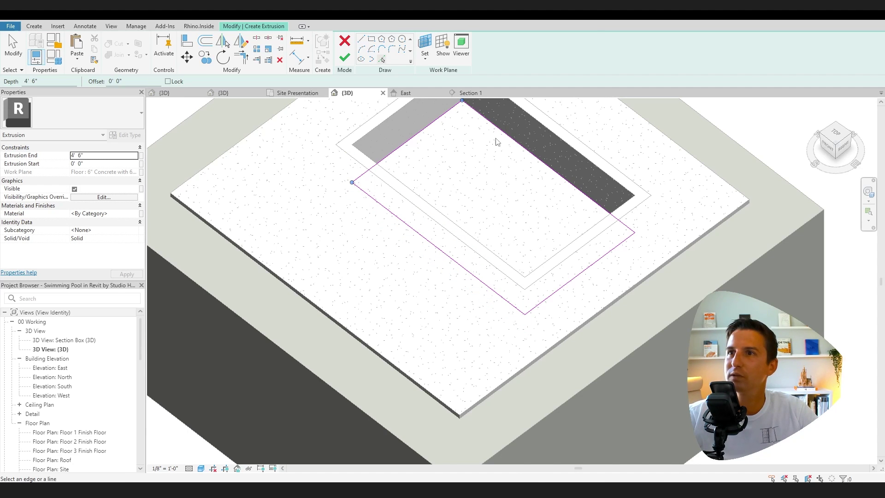
click(346, 61)
scroll(524, 192, down, 3)
mouse_move(524, 191)
shift+middle_down()
mouse_move(284, 261)
mouse_move(540, 242)
mouse_move(386, 259)
mouse_move(395, 223)
shift+middle_up()
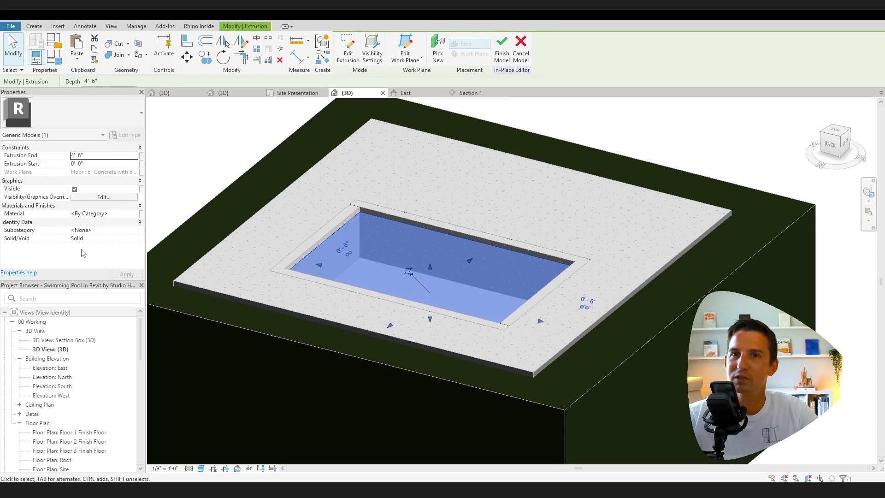
Step: Assign the Water material to the extrusion and make its shading use the render appearance
click(134, 214)
click(136, 213)
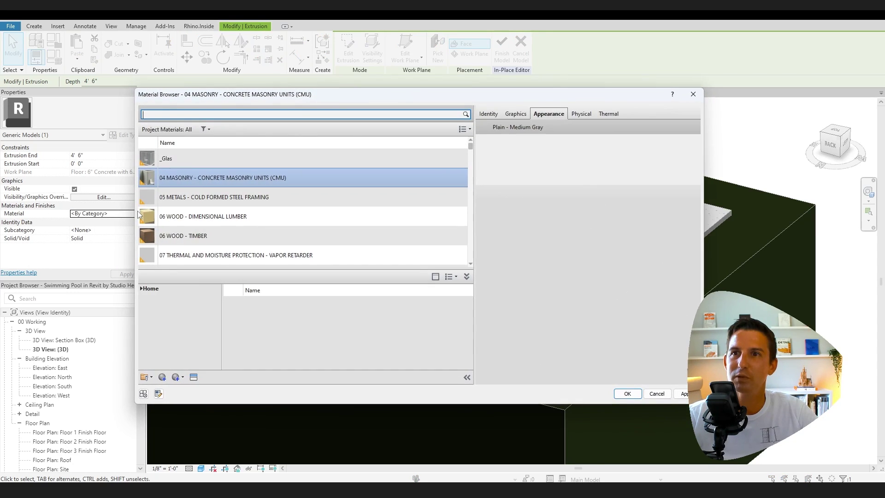
text(waterr)
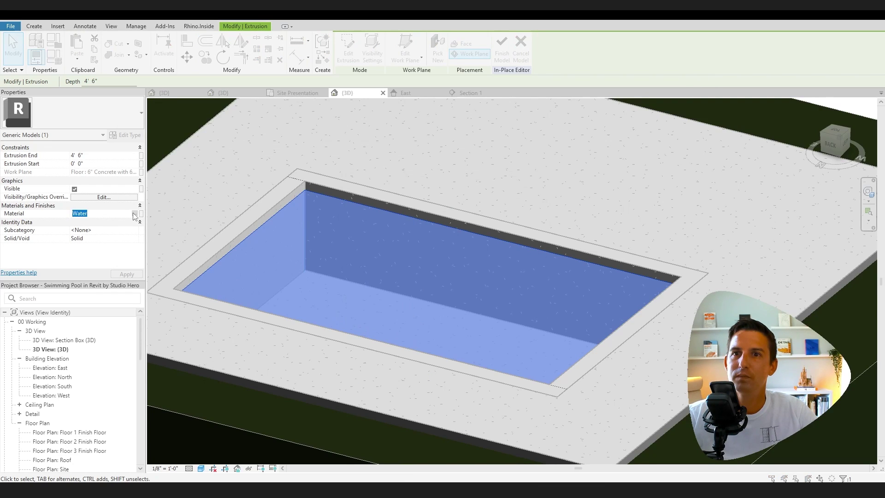
click(133, 212)
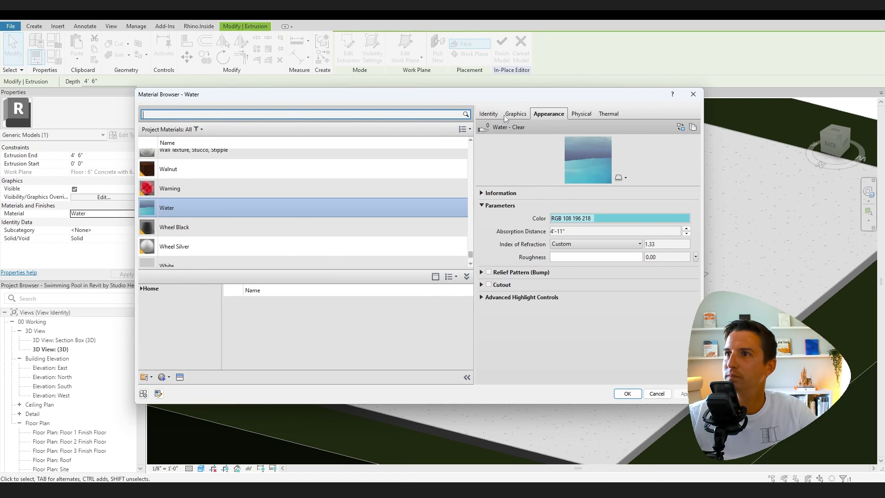
click(515, 114)
click(546, 138)
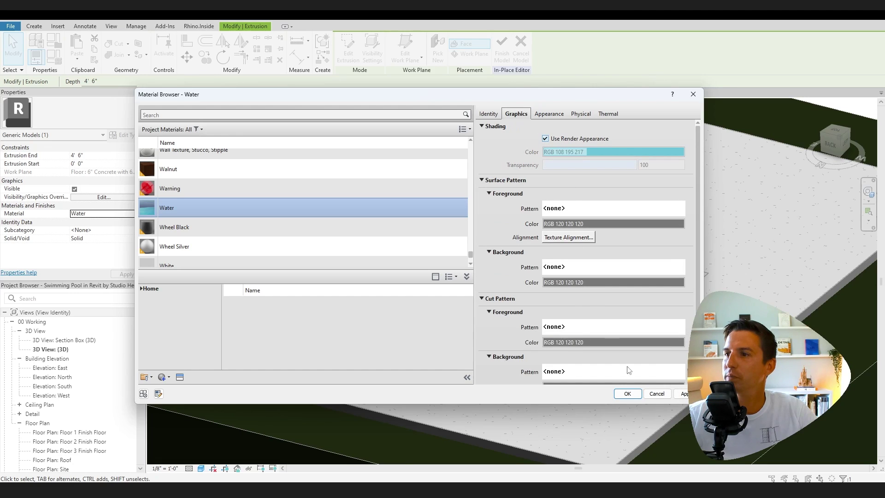
click(628, 394)
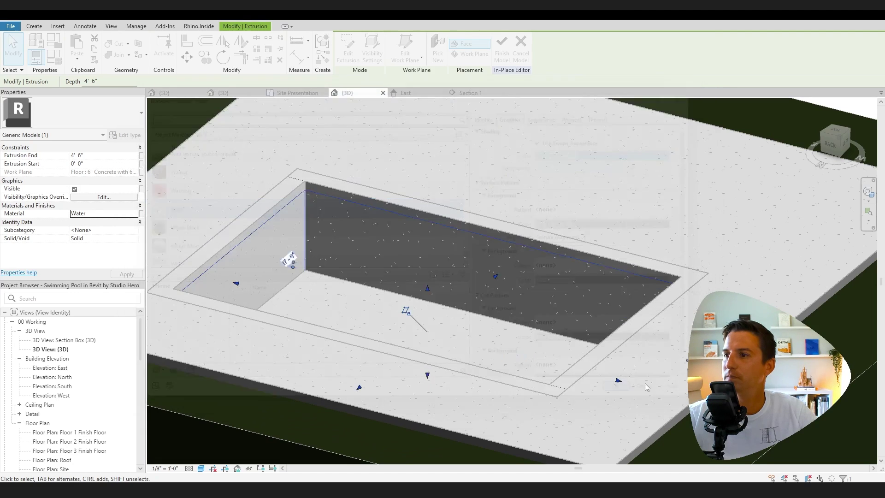
Step: Finish the in-place water model and return to the project's 3D view of the pool
click(502, 48)
scroll(582, 179, down, 4)
shift+middle_drag(582, 180, 557, 229)
click(505, 183)
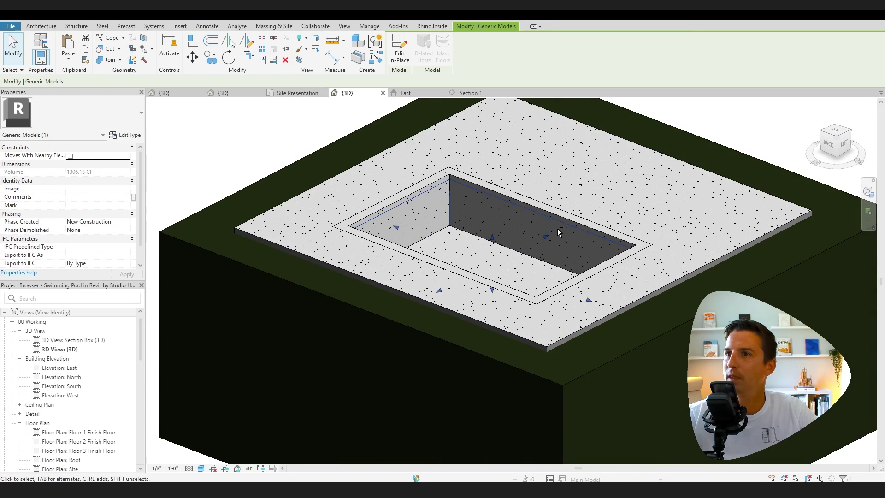
Step: Set the 3D view's visual style to Realistic and deselect the water
click(201, 468)
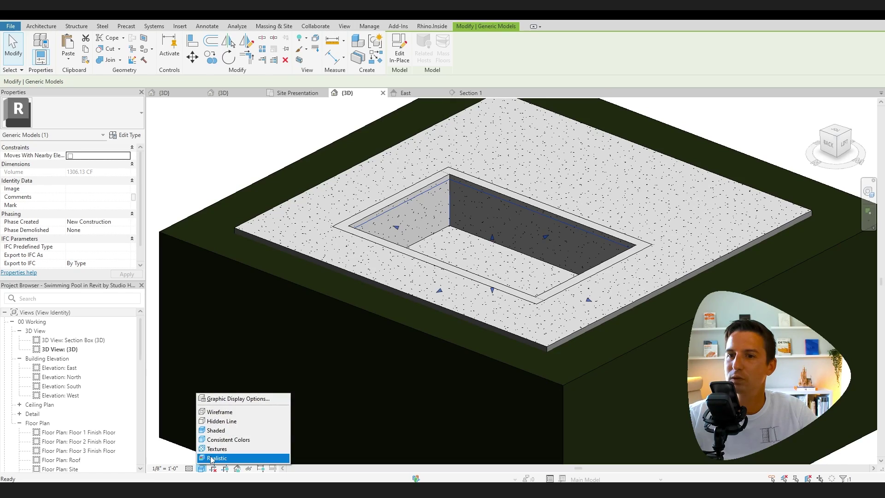
click(226, 458)
scroll(554, 177, up, 4)
key(Escape)
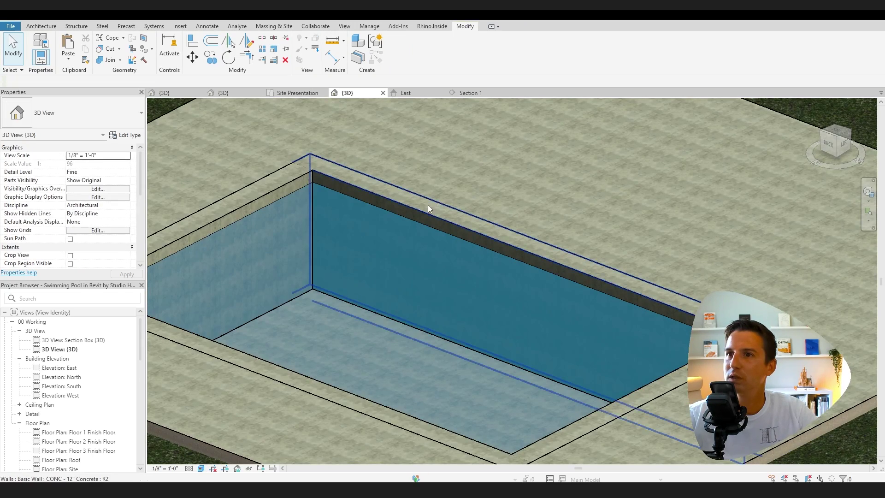
scroll(519, 189, down, 4)
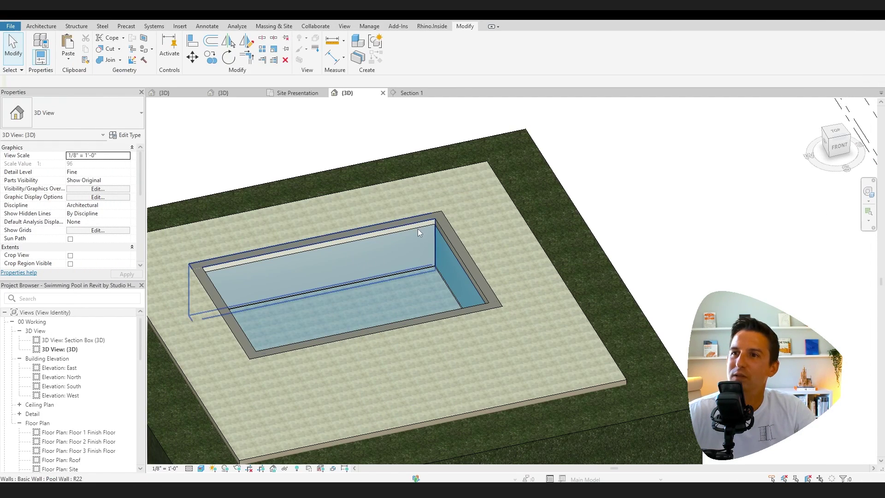
Step: In the Pool Wall type's structure, set the function of both expanded polystyrene layers to Thermal/Air Layer [3]
middle_drag(419, 226, 486, 208)
click(465, 209)
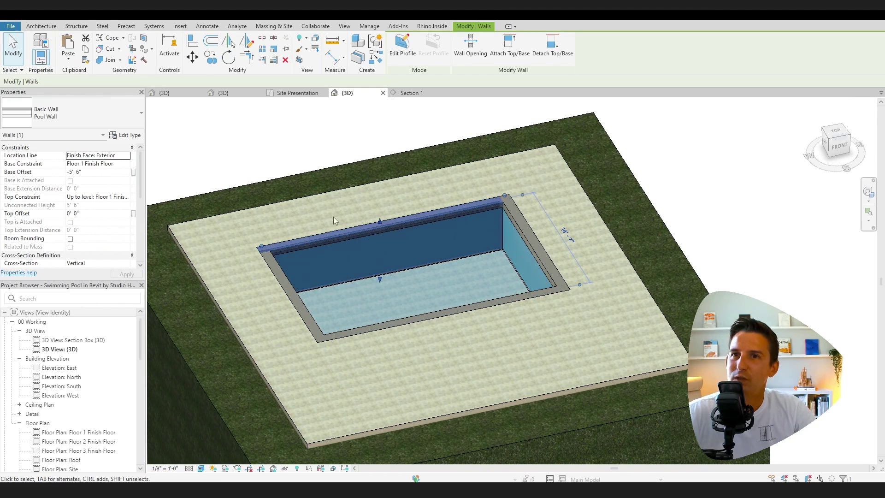
click(130, 138)
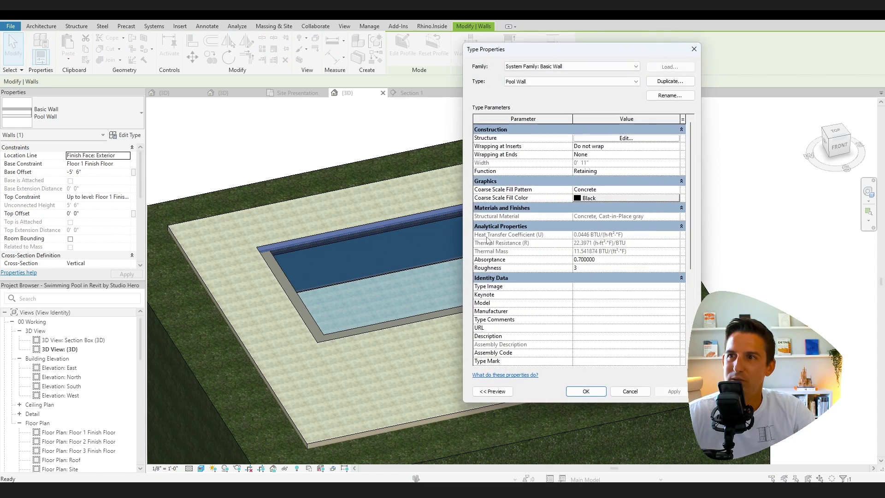
click(612, 139)
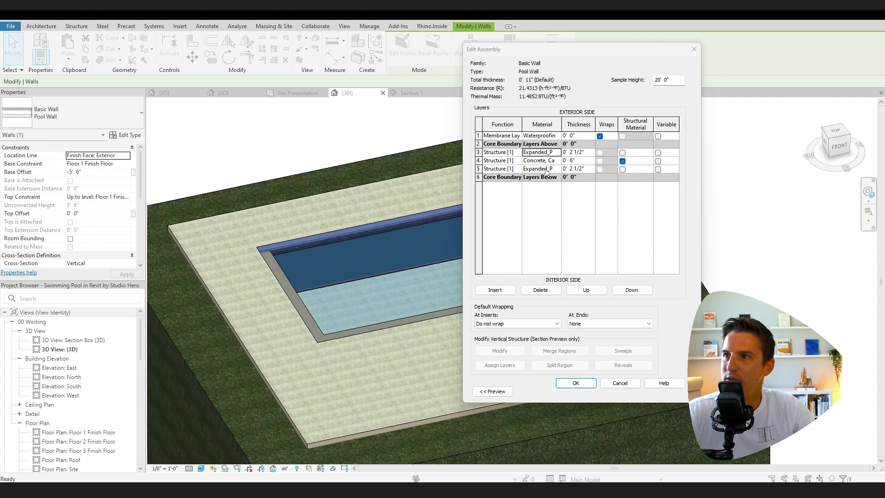
click(517, 154)
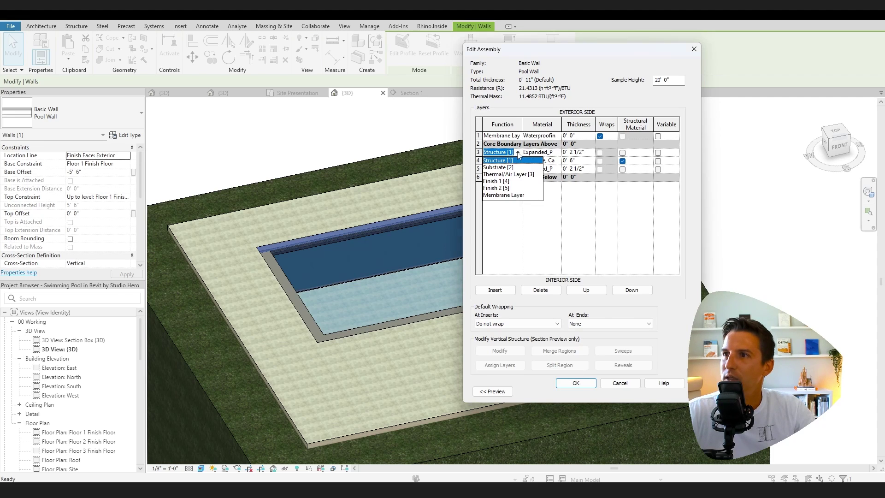
click(510, 174)
click(520, 170)
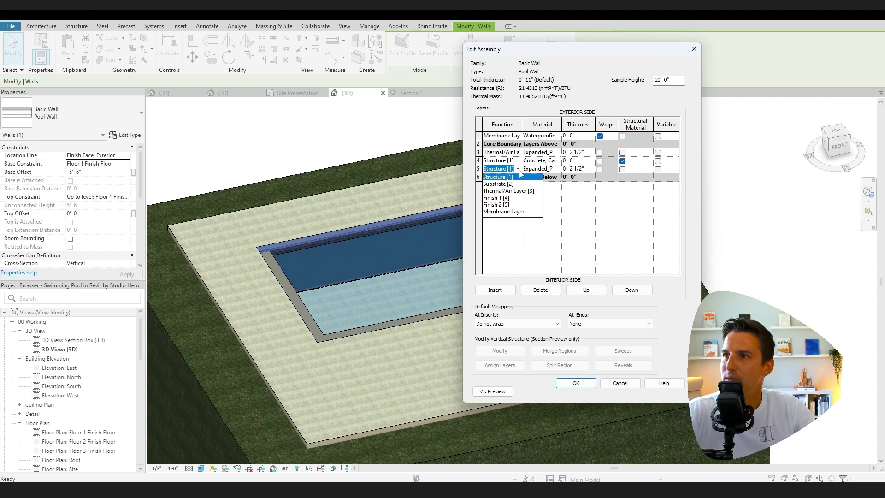
click(512, 191)
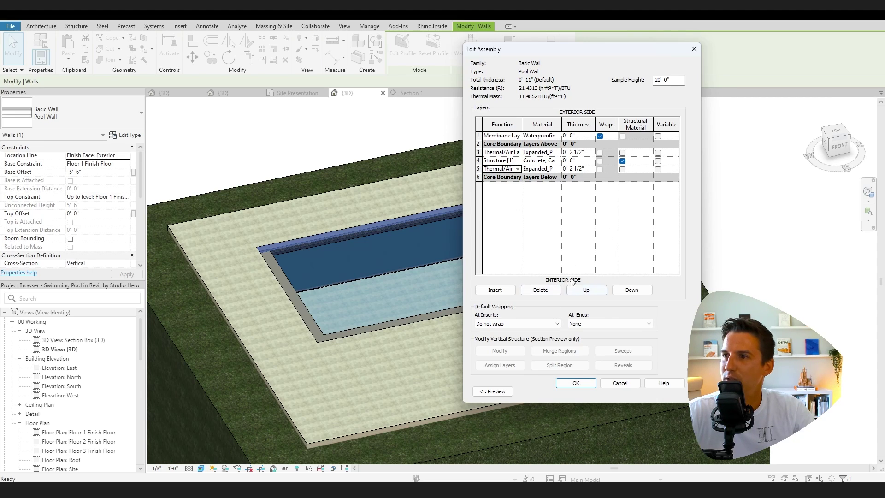
Step: Add a Substrate [2] layer on the interior side outside the core, with Wall Texture, Stucco material and 1/8" thickness
click(495, 289)
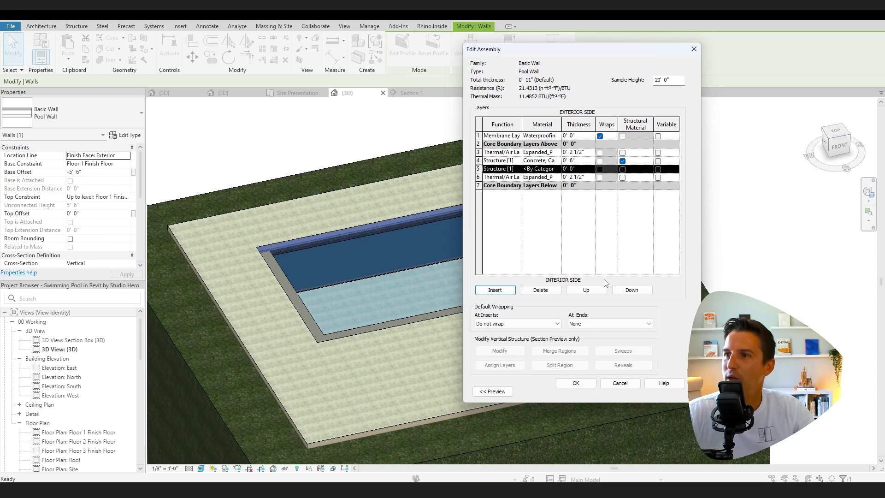
click(631, 289)
click(632, 290)
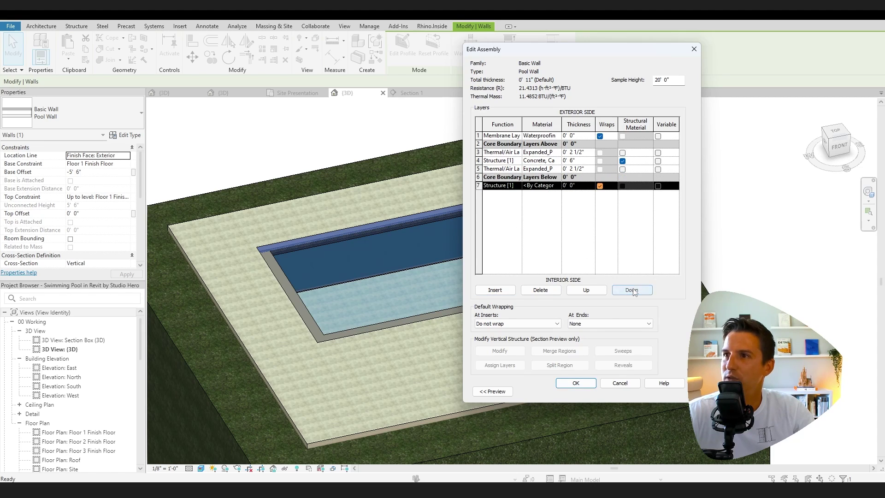
click(517, 186)
click(505, 200)
click(542, 185)
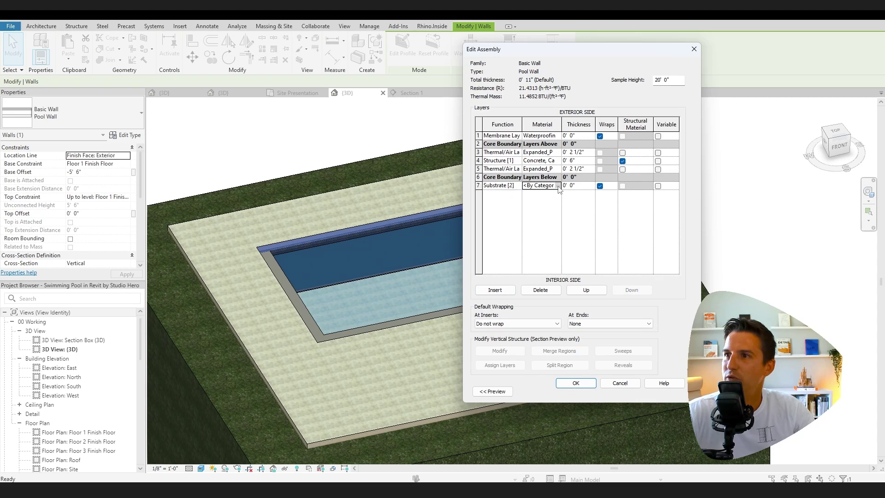
click(571, 185)
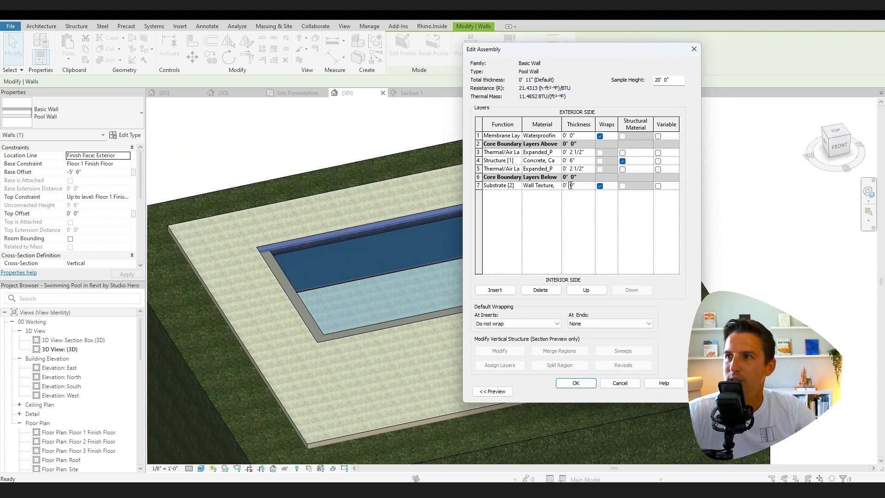
text(.125)
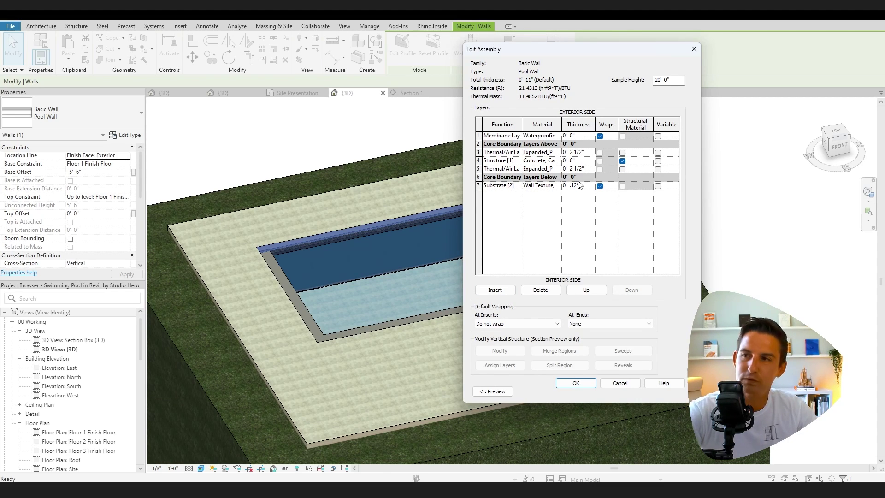
click(570, 220)
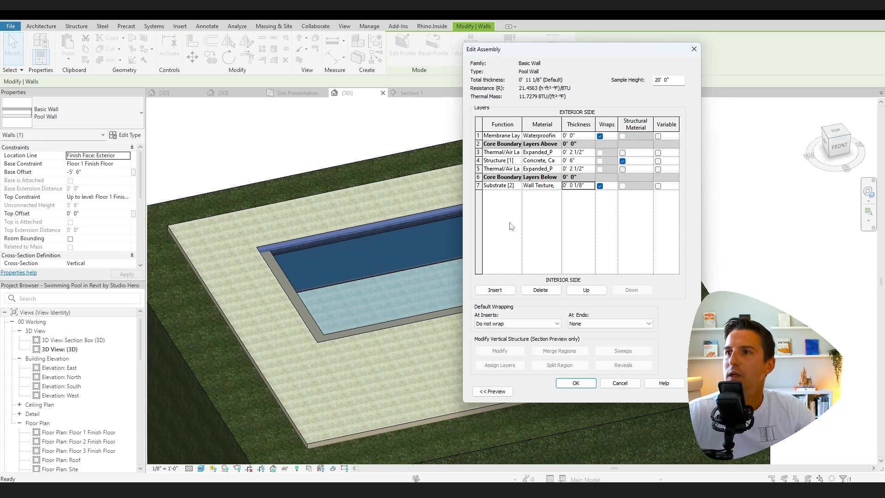
Step: Add a Finish 1 [4] layer as the innermost wall layer, with Wall Texture, Stucco material and 1/8" thickness
click(479, 185)
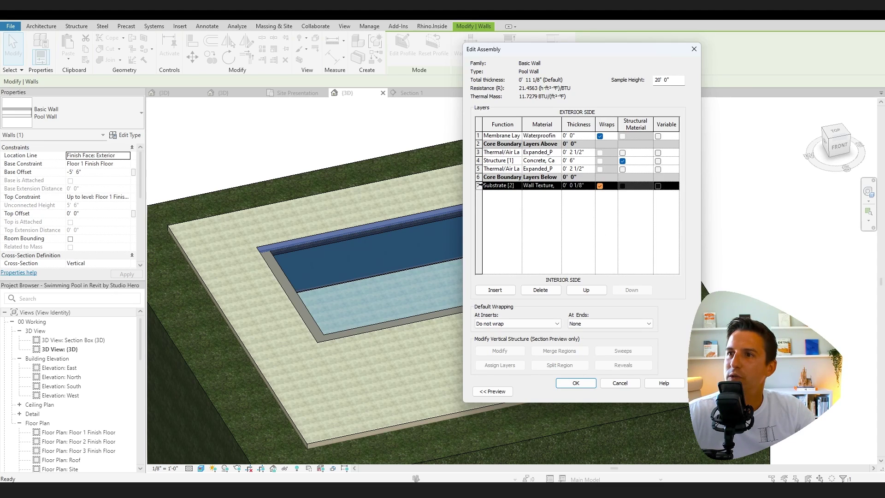
click(504, 290)
click(519, 194)
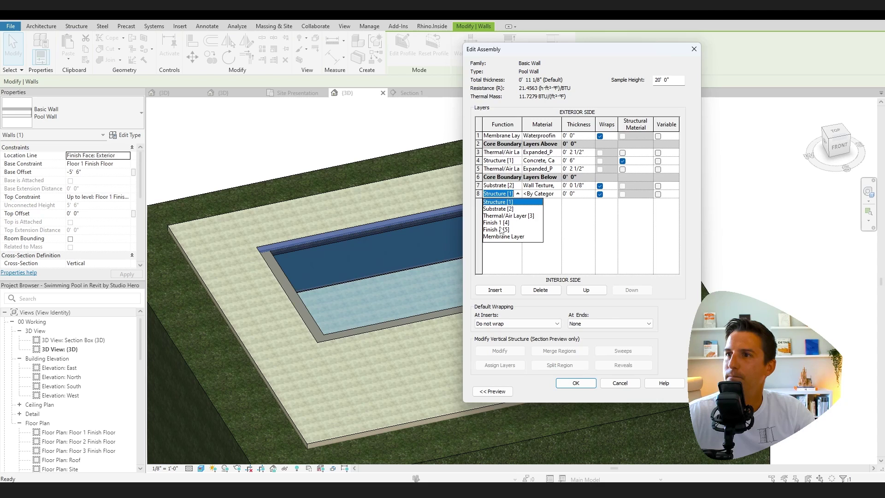
click(501, 230)
click(557, 186)
click(627, 394)
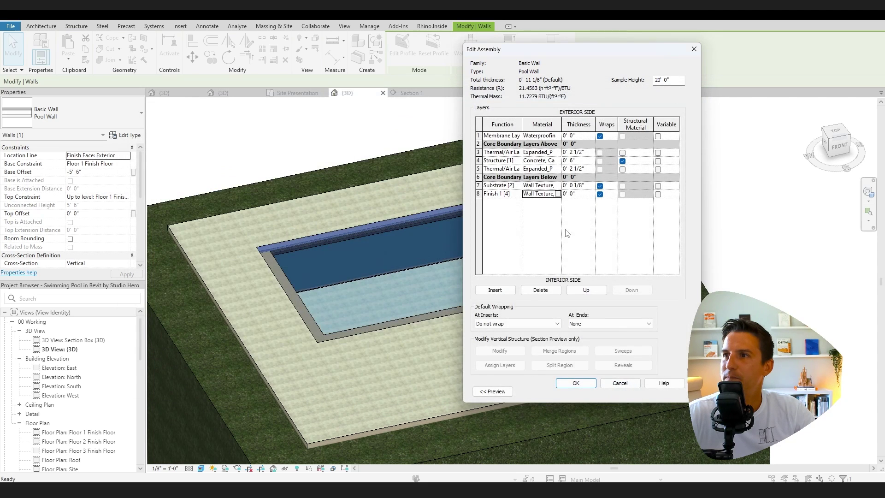
text(1/8")
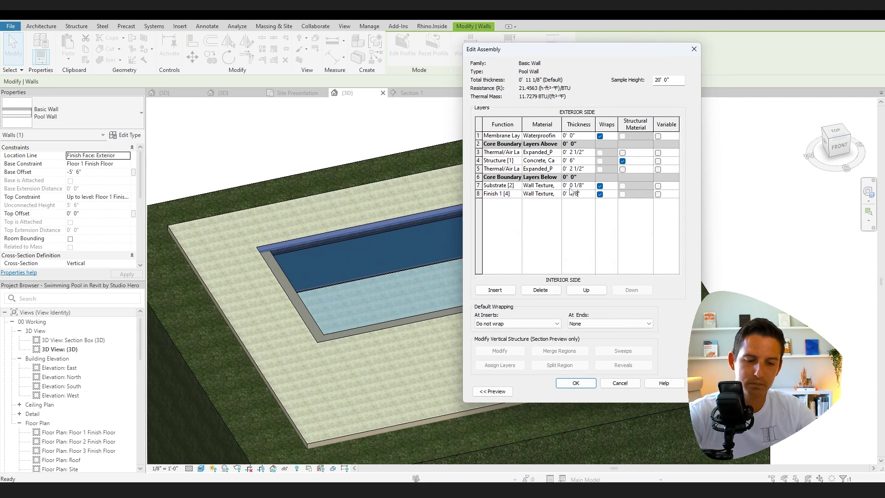
key(Tab)
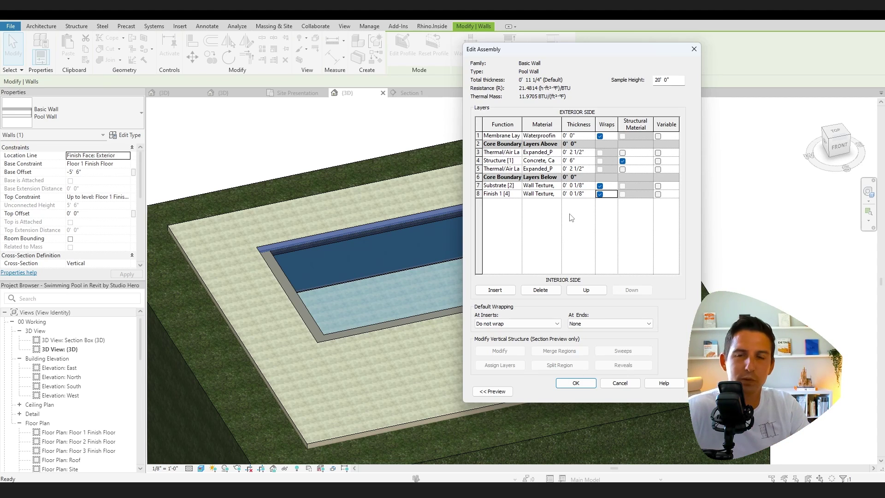
Step: Duplicate the substrate layer's stucco material with its assets, name it "Sider-Powerbase ICF with Fiberglass Mesh embedded" and assign it to that layer
click(553, 185)
click(557, 185)
right_click(214, 212)
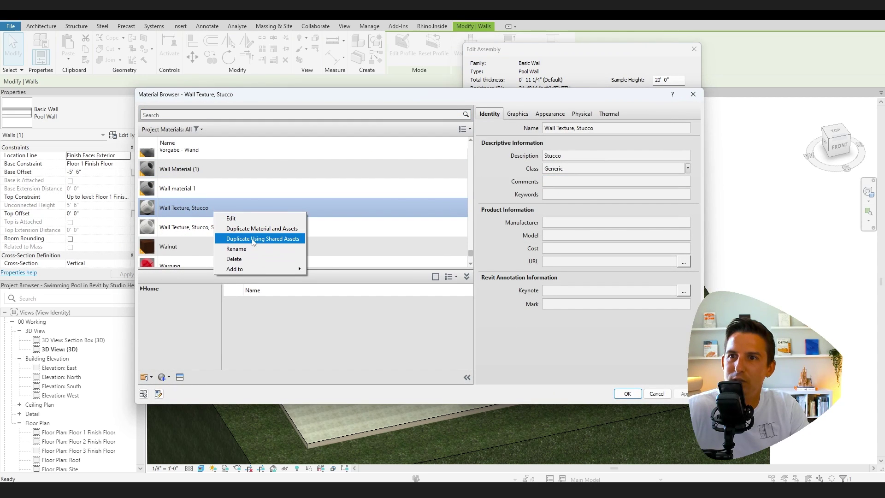
click(270, 228)
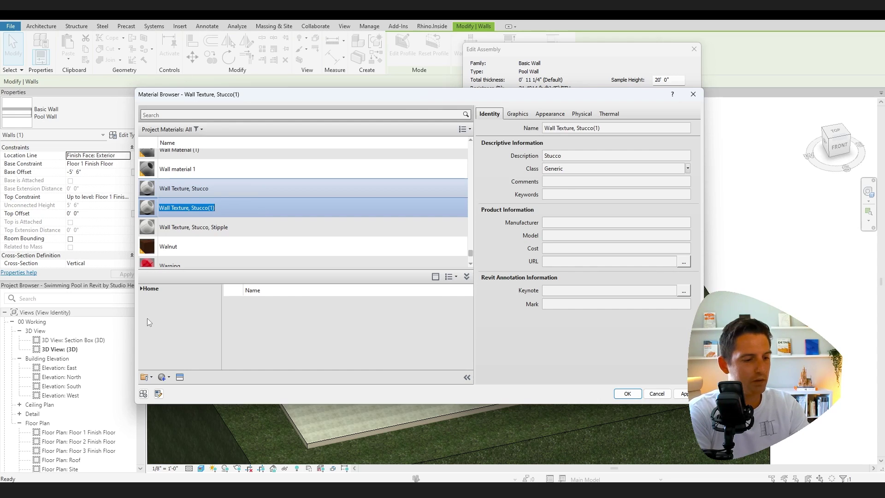
text(Sider-Powerbase ICF with Fiberglass Mesh embedded)
key(End)
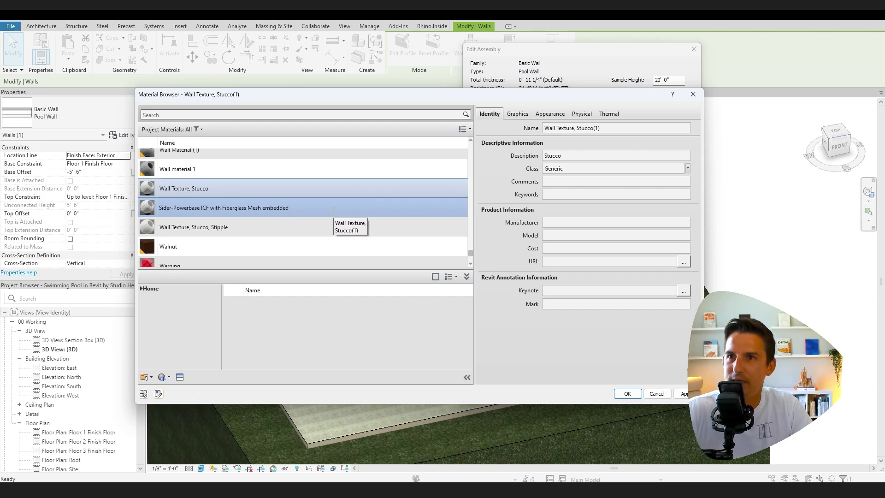
key(Return)
key(Return)
Step: Duplicate the stucco material with its assets for the Finish 1 [4] layer as a Sider-Proof material
click(557, 194)
right_click(207, 209)
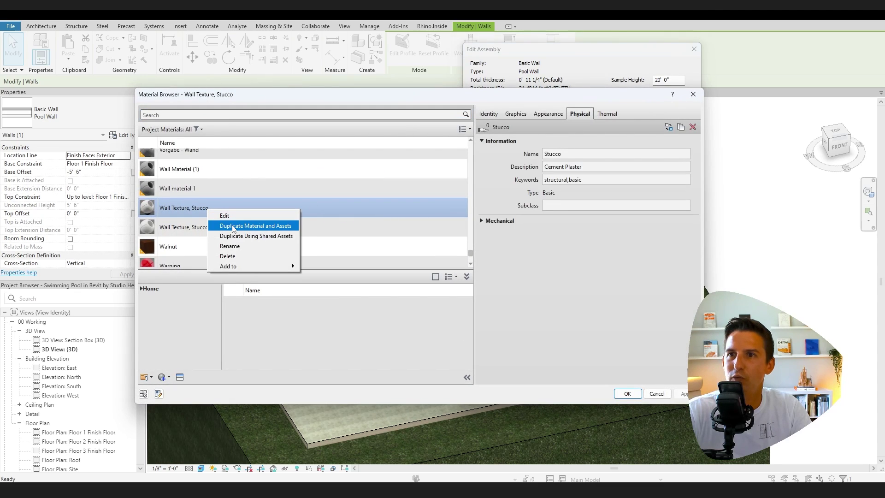
click(233, 226)
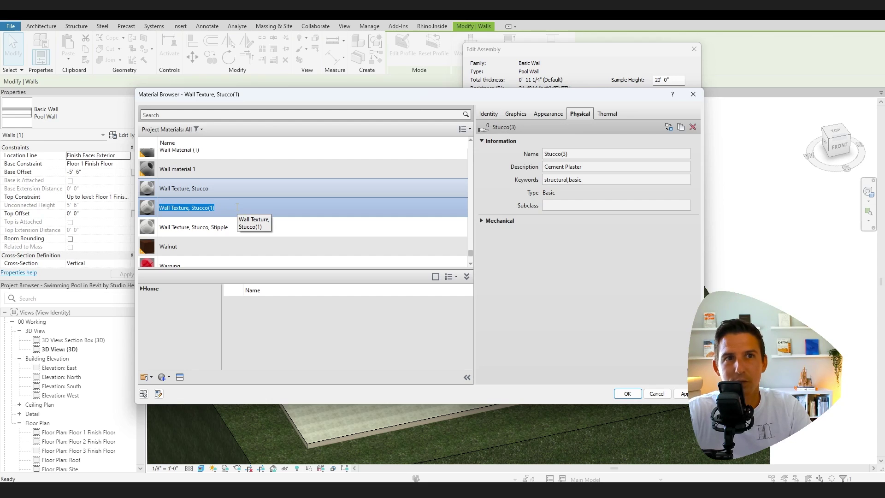
scroll(236, 207, up, 5)
key(Escape)
key(Escape)
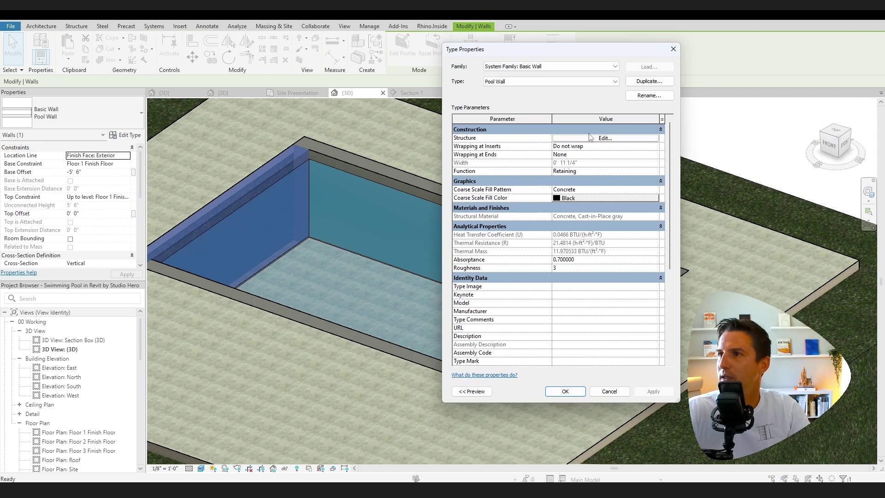
Step: Set the Pool Wall type's default wrapping at ends to Interior and apply the changes to the pool walls
click(590, 138)
click(577, 324)
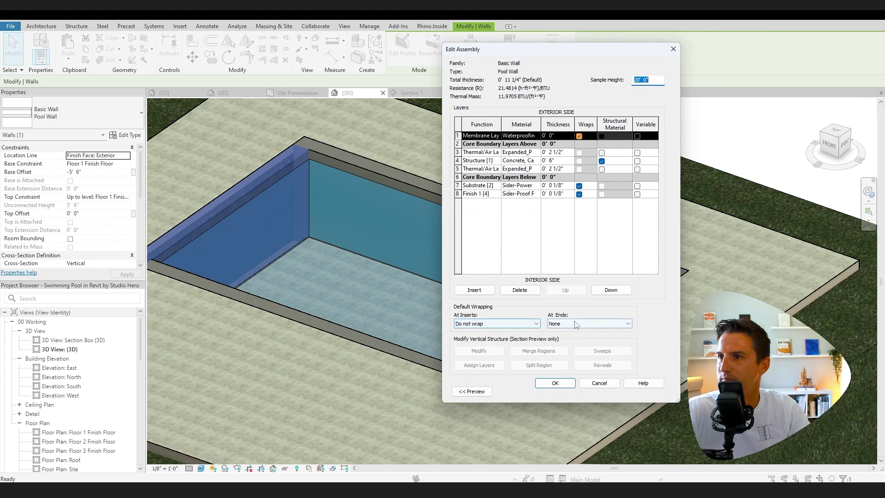
click(566, 345)
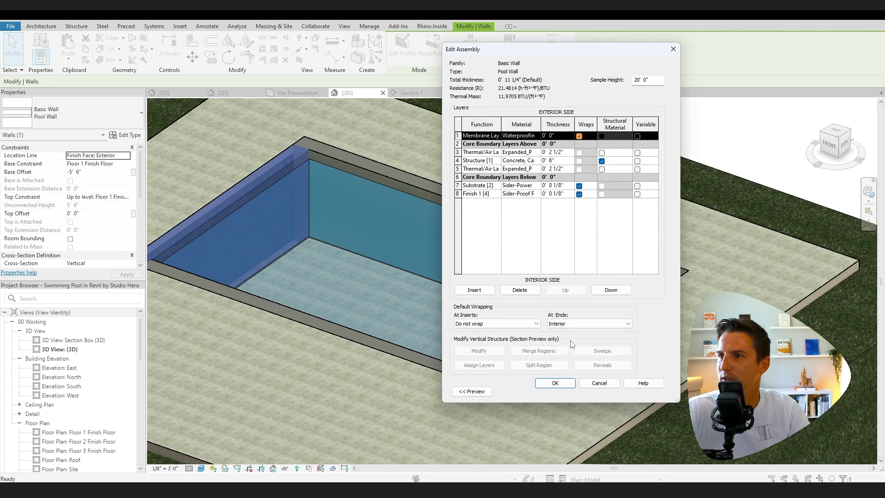
click(555, 383)
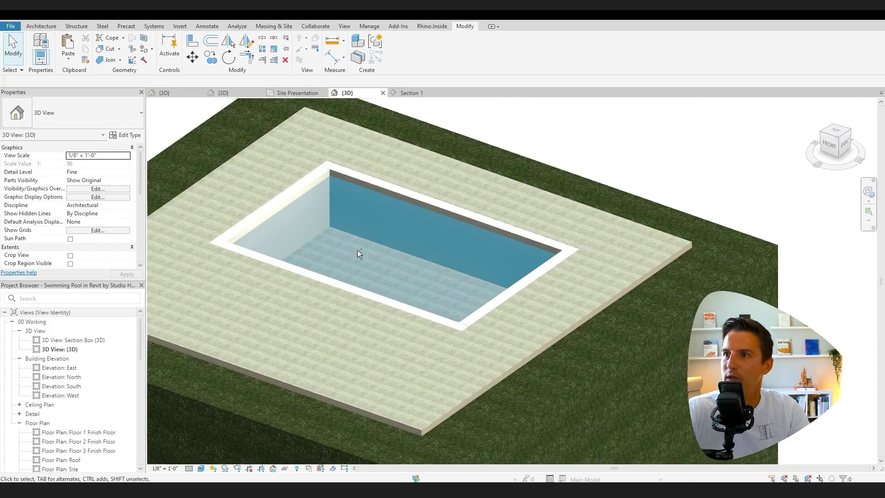
shift+middle_drag(358, 250, 567, 258)
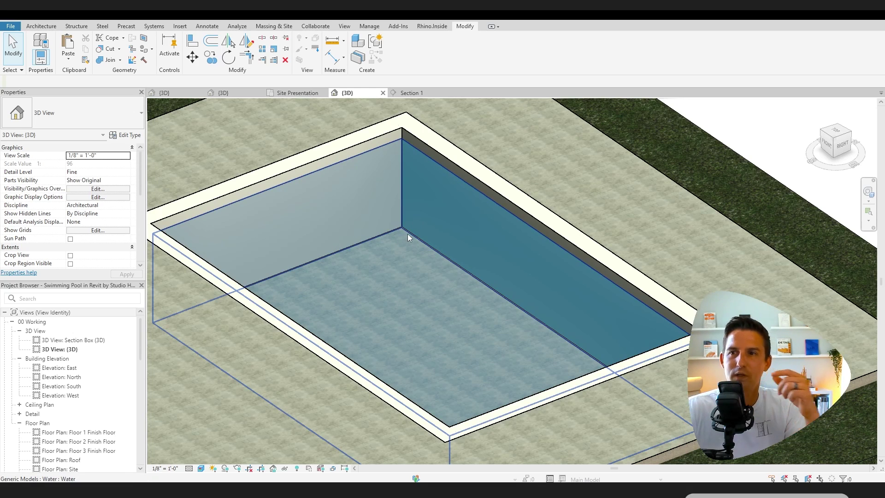
Step: Add a 4" layer below the pool floor type's lower core boundary with the Insulation / Thermal Barriers - Rigid insulation material
click(408, 234)
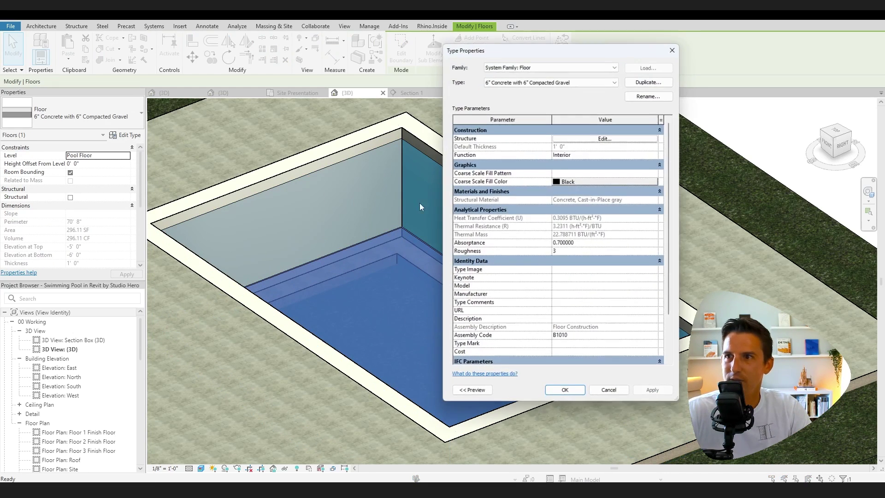
click(618, 141)
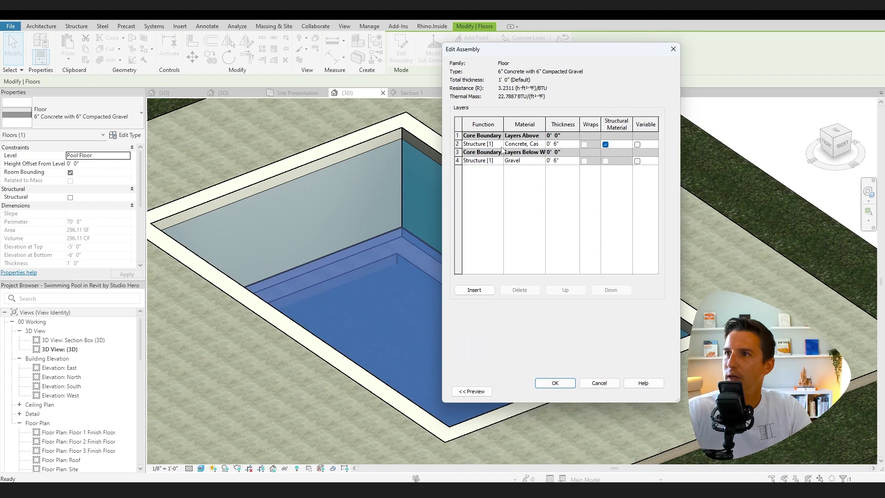
click(459, 144)
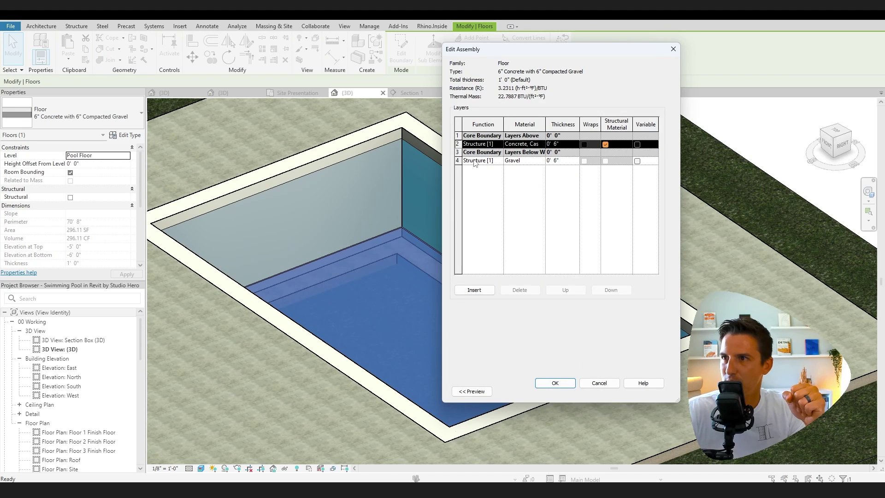
click(462, 152)
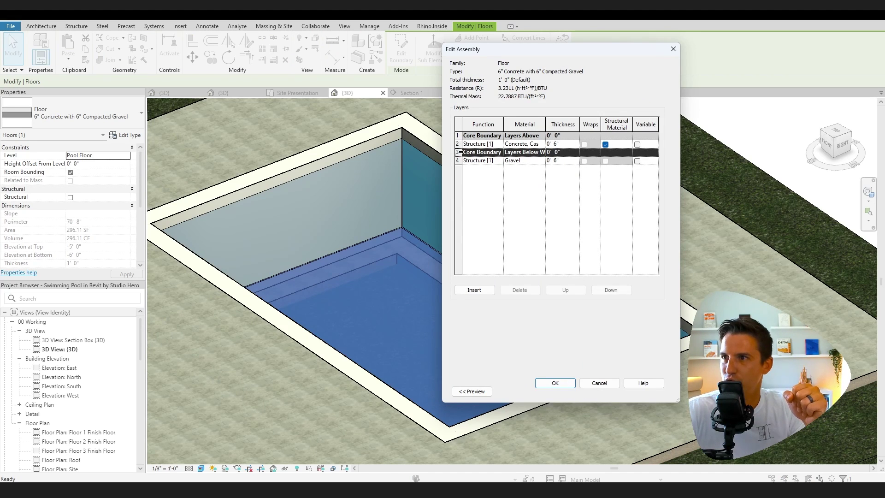
click(474, 290)
click(612, 289)
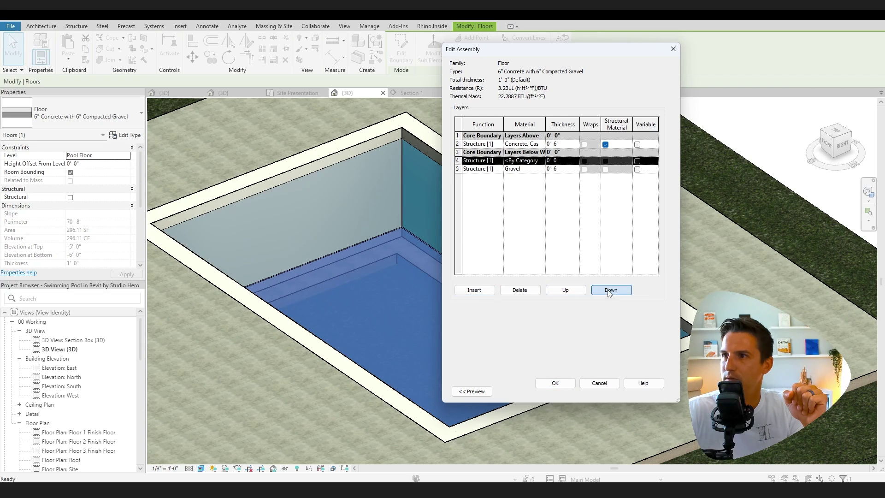
double_click(541, 163)
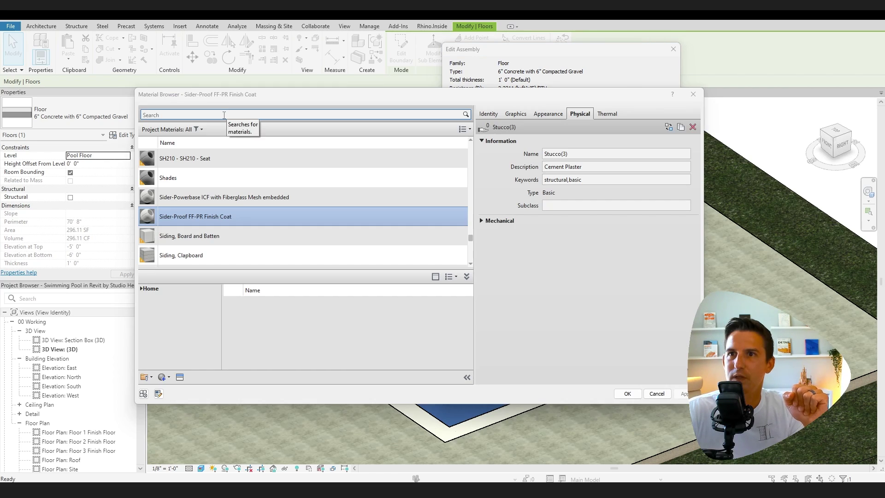
text(rigid)
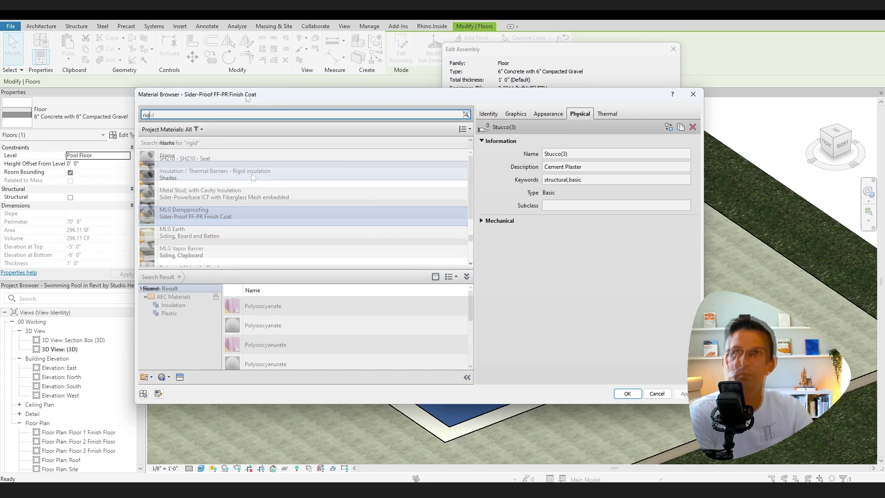
click(198, 158)
click(639, 392)
click(555, 161)
text(4)
Step: Add a Substrate [2] layer above the floor's core with the Sider-Powerbase ICF with Fiberglass Mesh embedded material
click(458, 144)
click(459, 135)
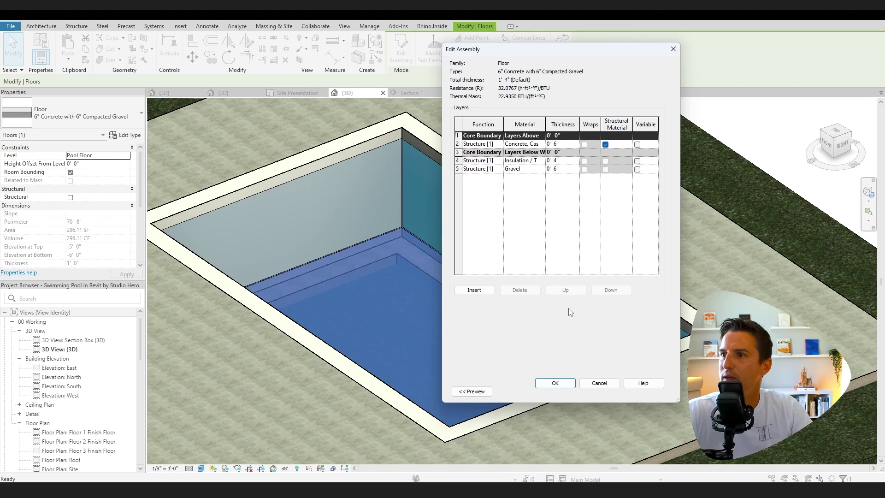
click(475, 290)
click(482, 135)
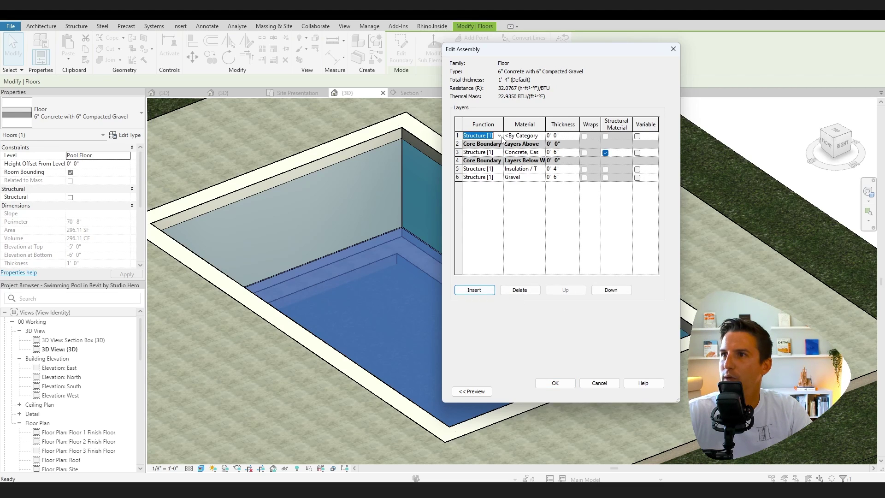
click(499, 135)
click(480, 151)
click(543, 136)
click(543, 136)
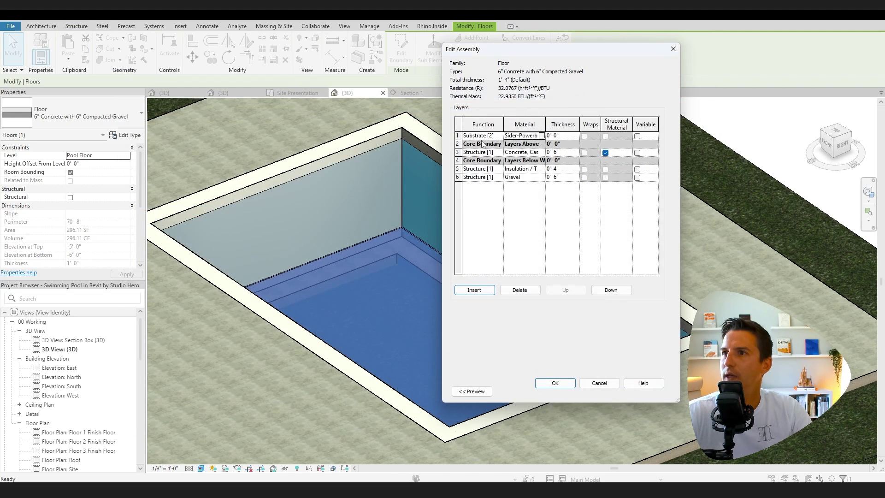
Step: Add a Finish 1 [4] layer above the substrate with the Sider-Proof FF-PR Finish Coat material
click(457, 136)
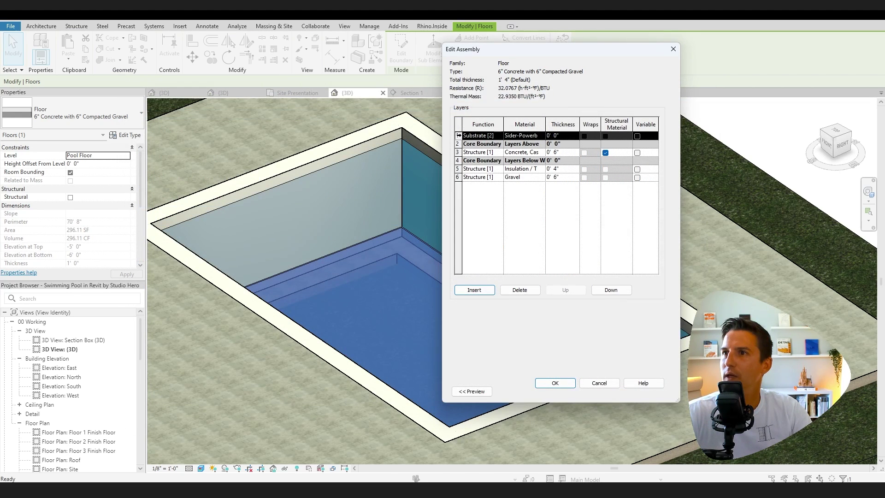
click(474, 290)
click(525, 136)
click(543, 136)
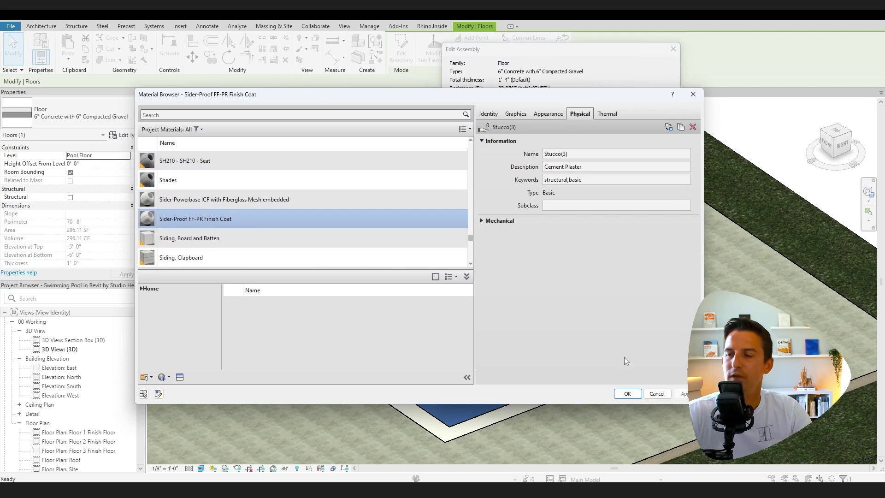
click(628, 393)
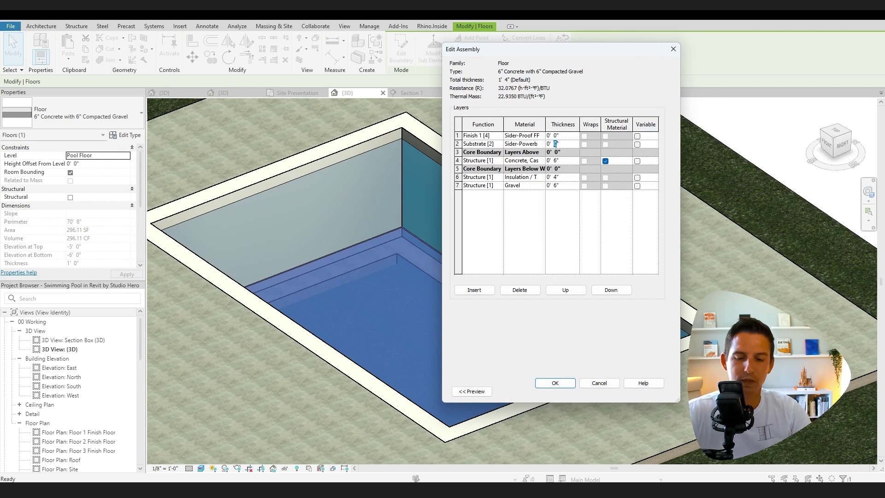
Step: Set the finish and substrate layer thicknesses to 1/8" and apply the new structure to the floor type
click(561, 135)
text(1/8)
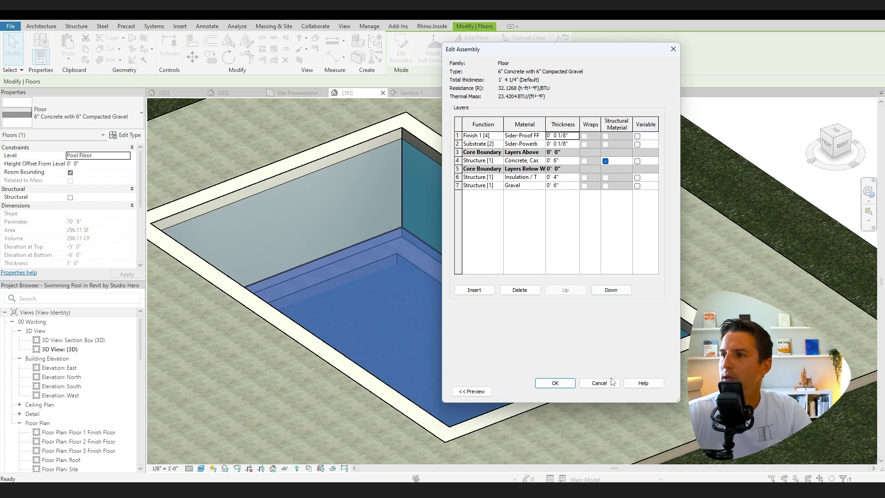
click(555, 384)
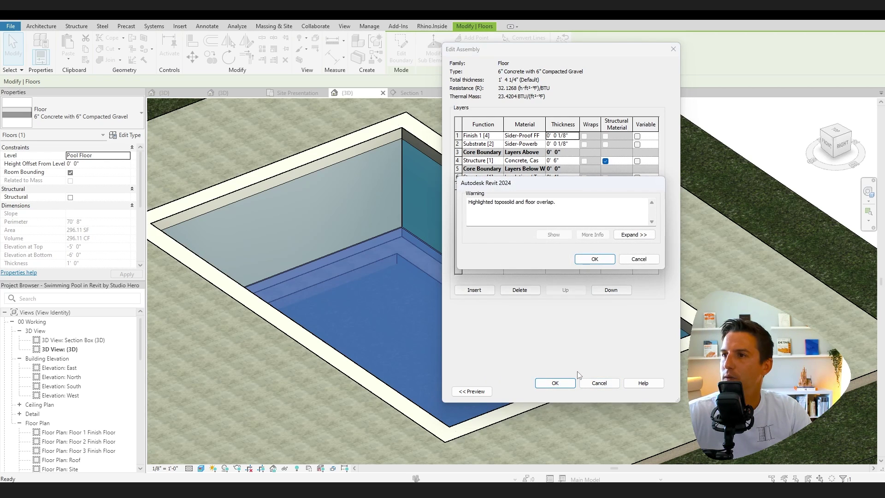
click(594, 259)
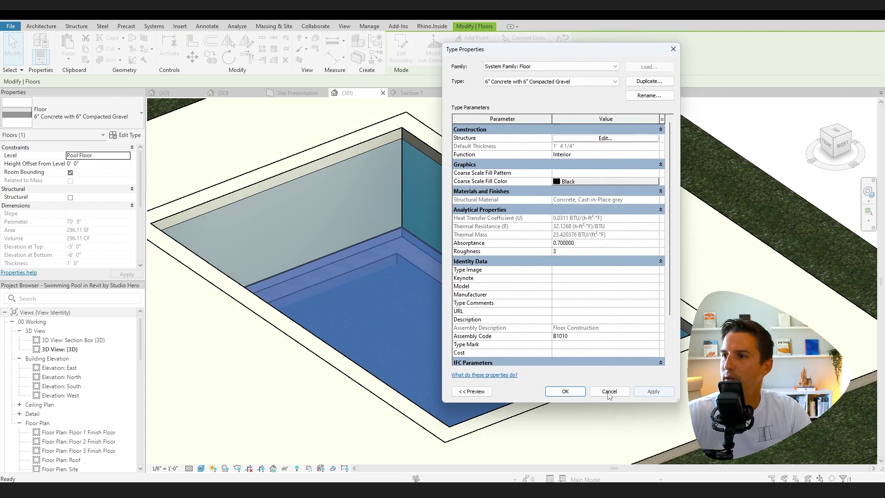
click(566, 391)
Step: Duplicate the surrounding deck floor's type as "6" Concrete with 6" Compacted Gravel Pool"
scroll(524, 331, down, 2)
scroll(587, 378, down, 2)
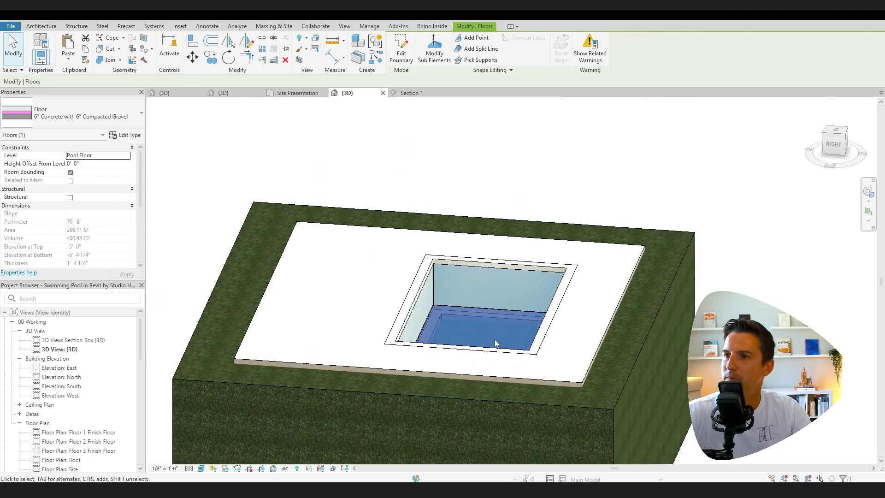
scroll(506, 346, up, 4)
key(Escape)
shift+middle_drag(506, 346, 475, 399)
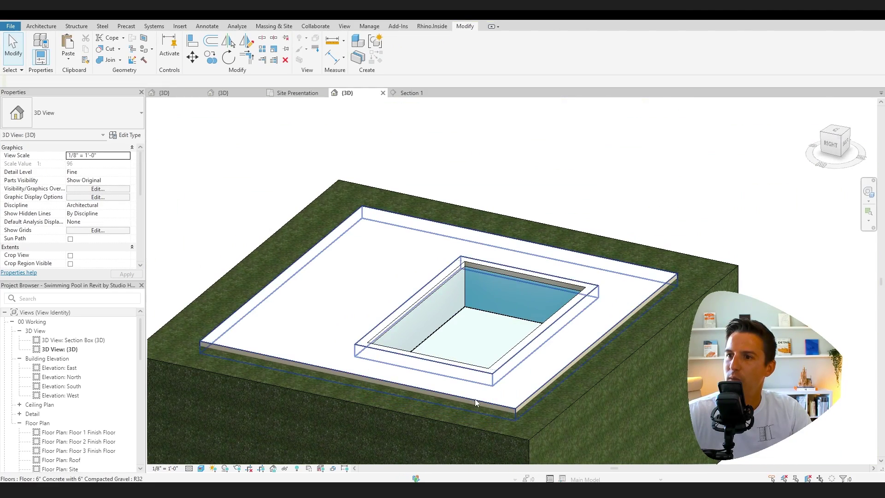
click(475, 399)
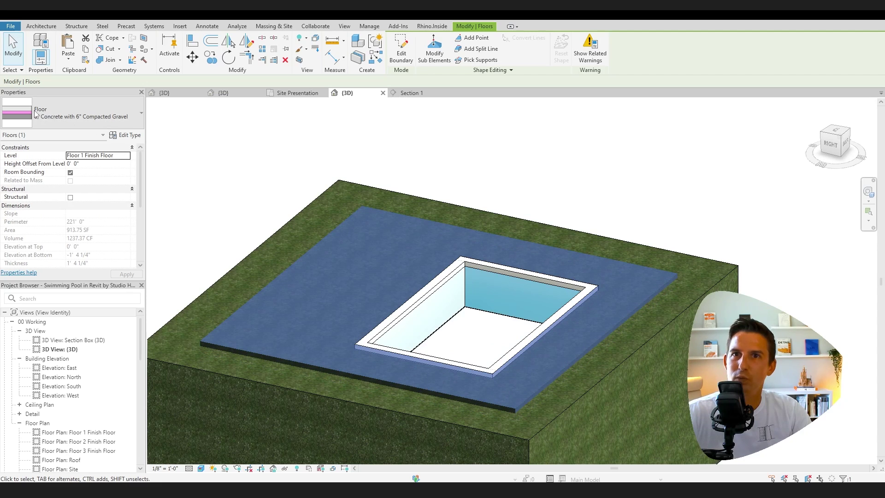
click(125, 135)
click(649, 80)
click(603, 220)
key(BackSpace)
text(Pool)
key(Return)
key(Return)
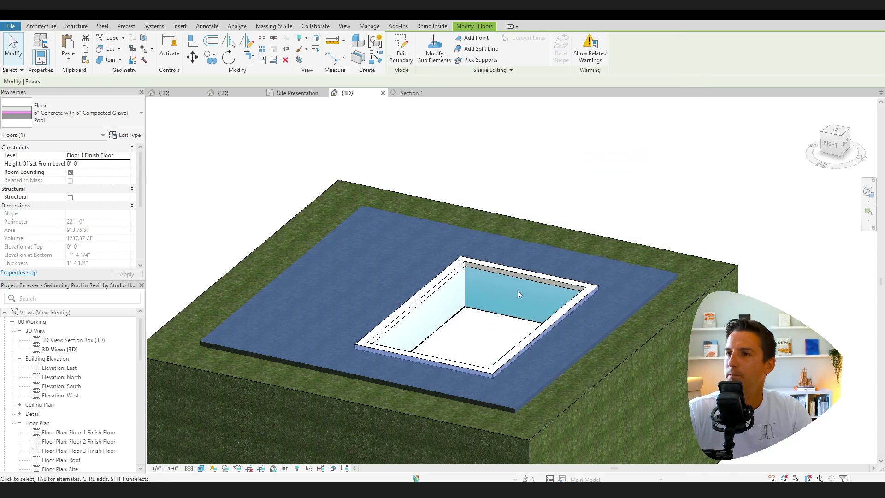
Step: Assign the original 6" Concrete with 6" Compacted Gravel type to the deck floor again
key(Escape)
click(472, 233)
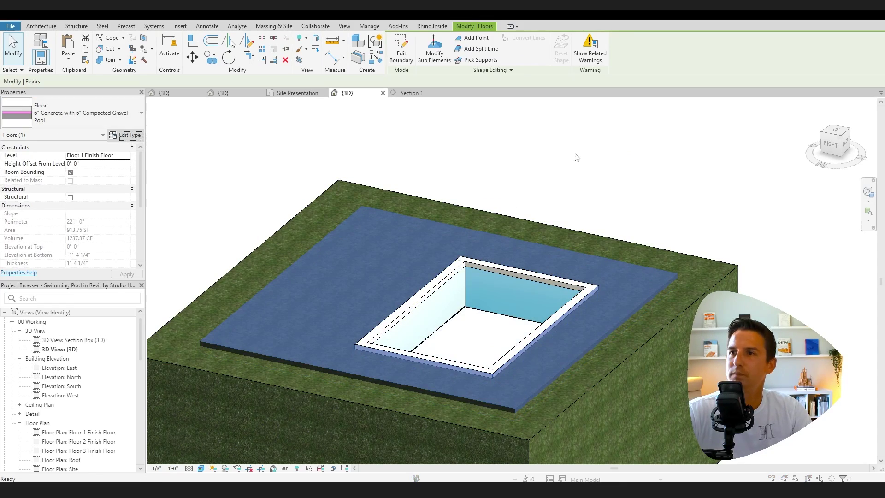
click(69, 113)
click(51, 158)
Step: Delete the finish, substrate and insulation layers from the deck's floor type and apply the changes
double_click(427, 220)
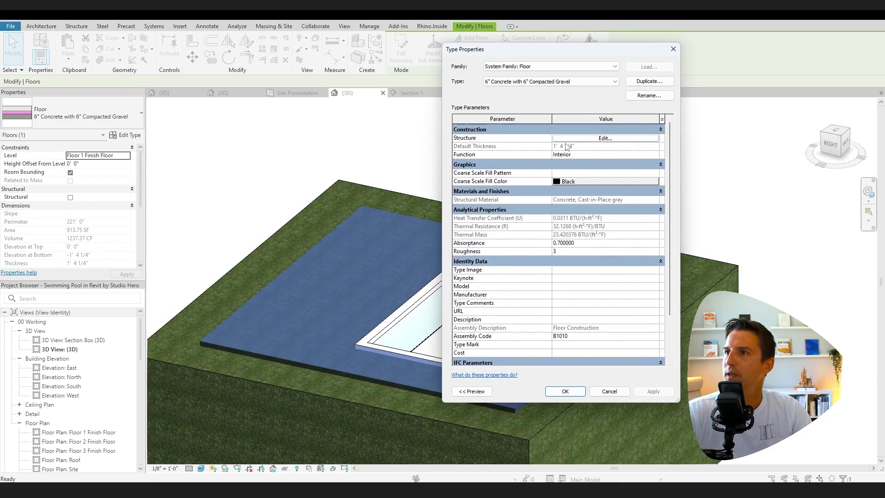
click(556, 174)
click(520, 290)
click(520, 290)
click(555, 383)
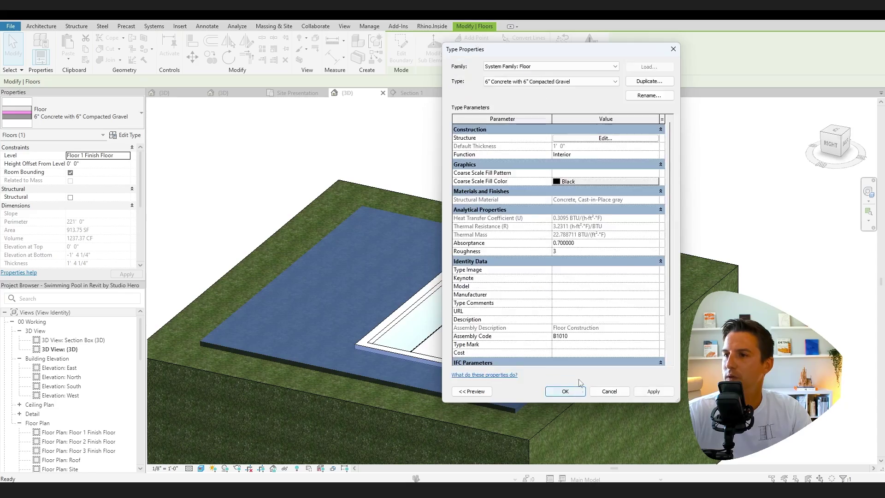
click(566, 389)
Step: Assign the 6" Concrete with 6" Compacted Gravel Pool type to the pool's floor and open Section 1
key(Escape)
scroll(510, 320, up, 3)
shift+middle_drag(511, 365, 497, 289)
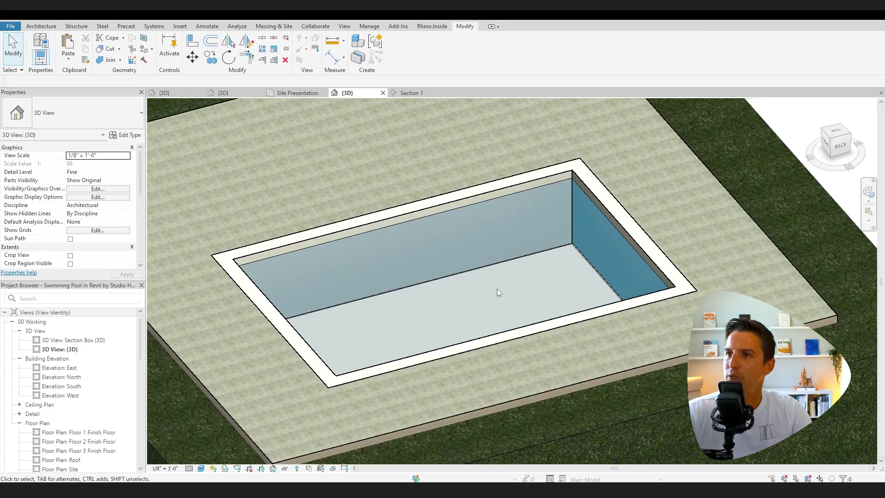
click(499, 264)
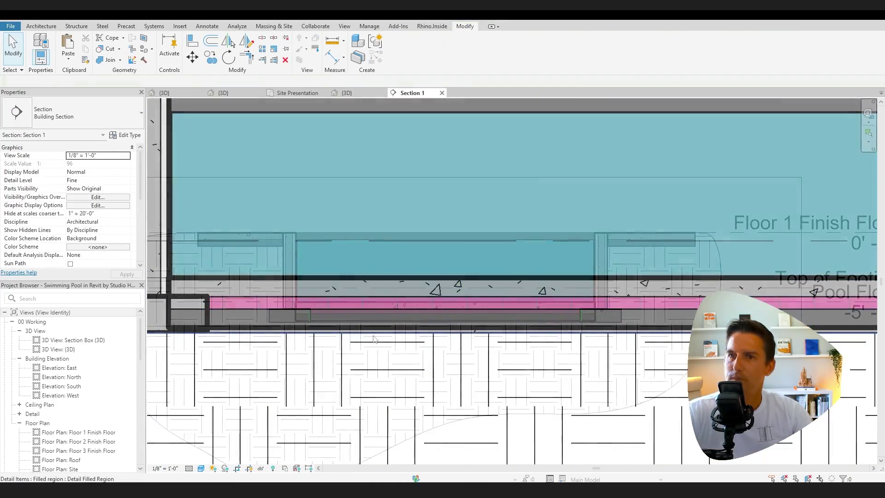
Step: Use Cut Profile in Section 1 to trim the pool floor's insulation layer at the left footing's inner edge
scroll(302, 324, down, 3)
scroll(302, 324, up, 5)
scroll(303, 323, up, 3)
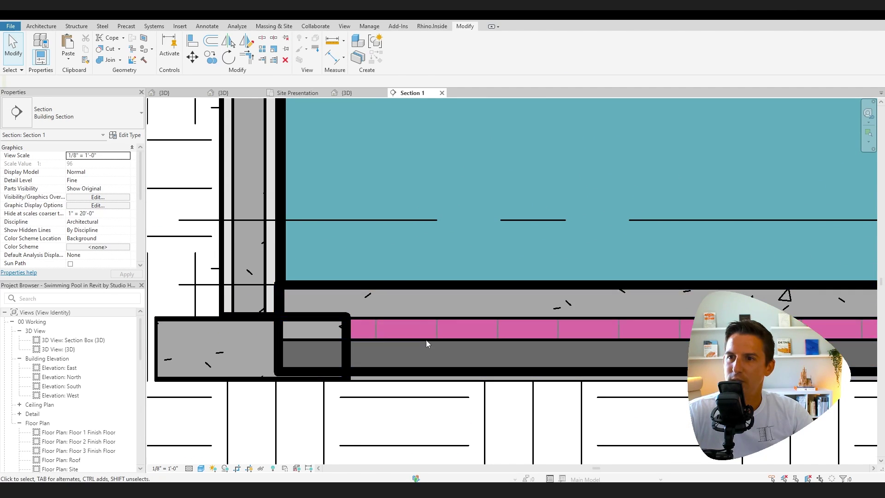
click(389, 340)
key(Escape)
click(398, 340)
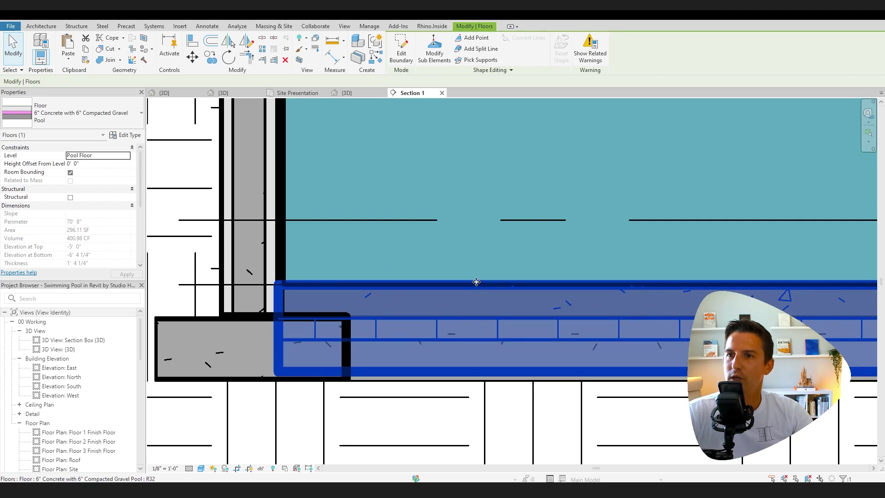
click(344, 26)
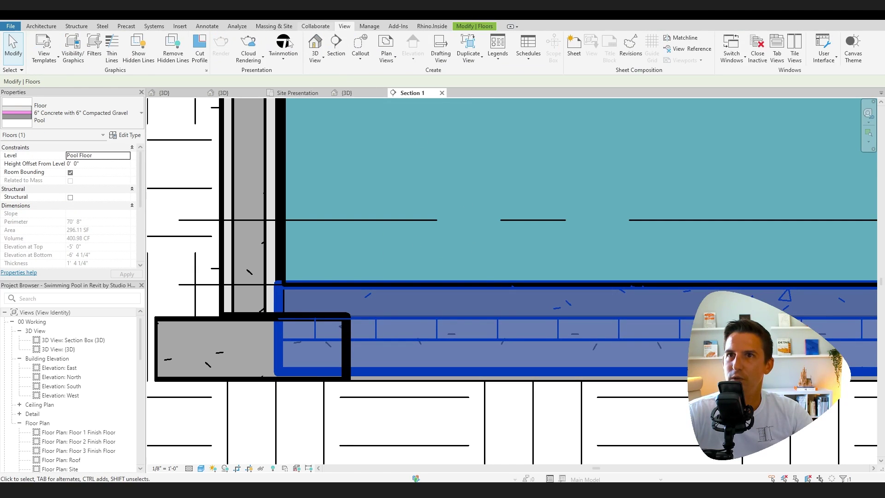
click(197, 50)
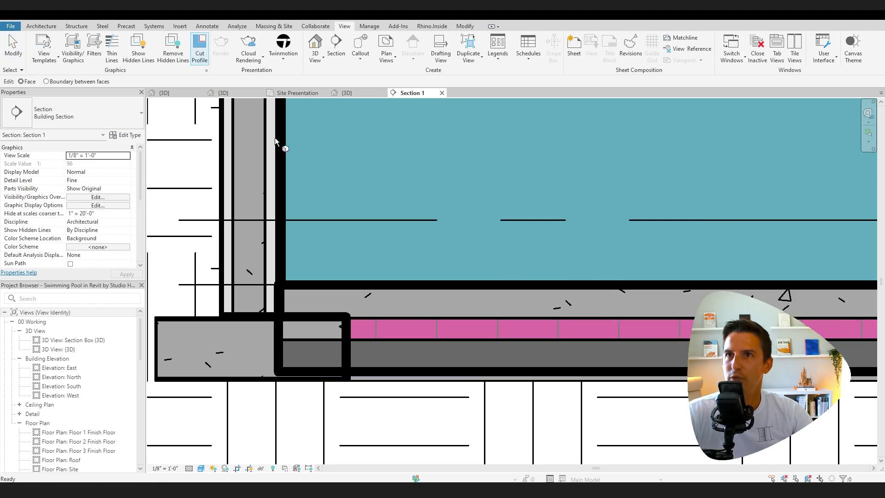
click(376, 318)
scroll(341, 318, up, 3)
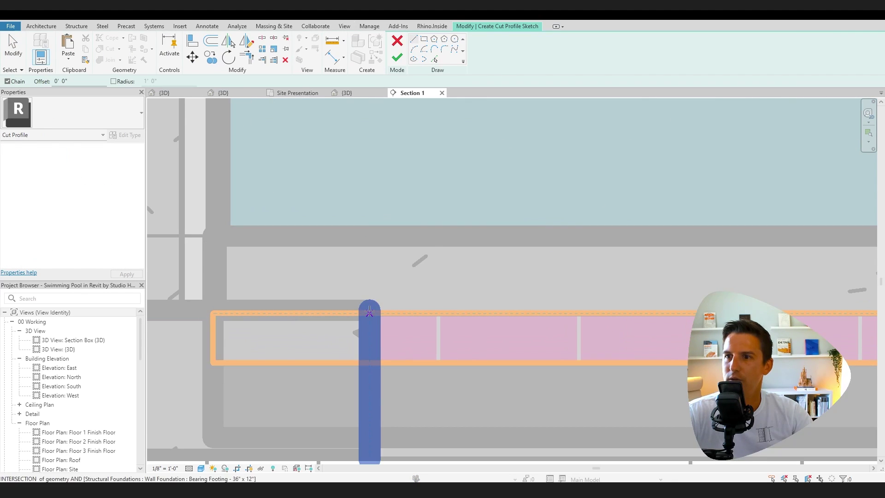
click(354, 344)
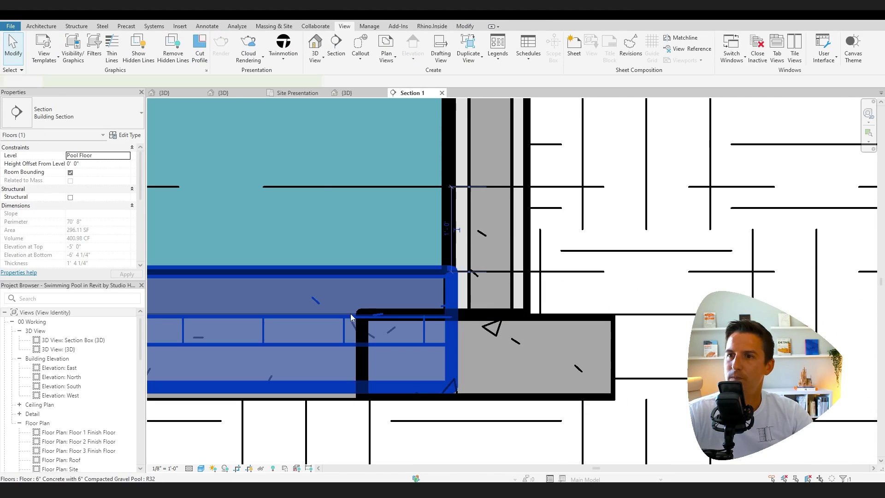
Step: Use Cut Profile to trim the floor's insulation and gravel layers at the right footing's inner edge
click(362, 318)
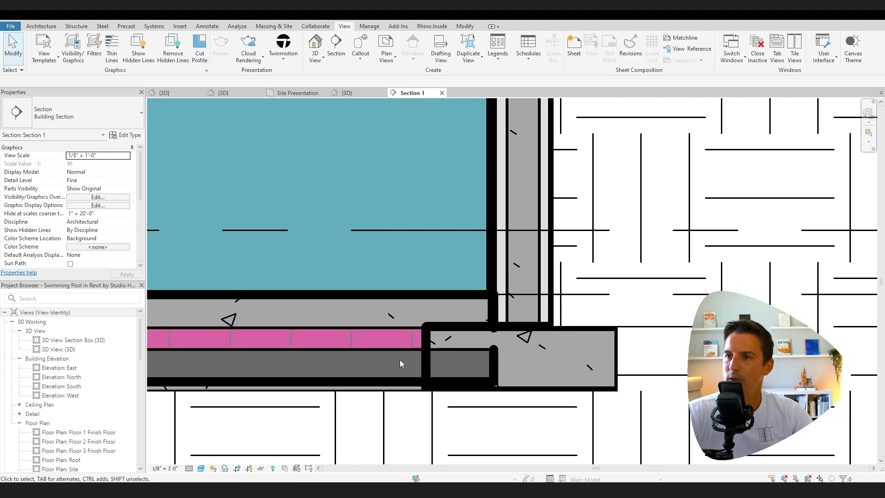
click(400, 360)
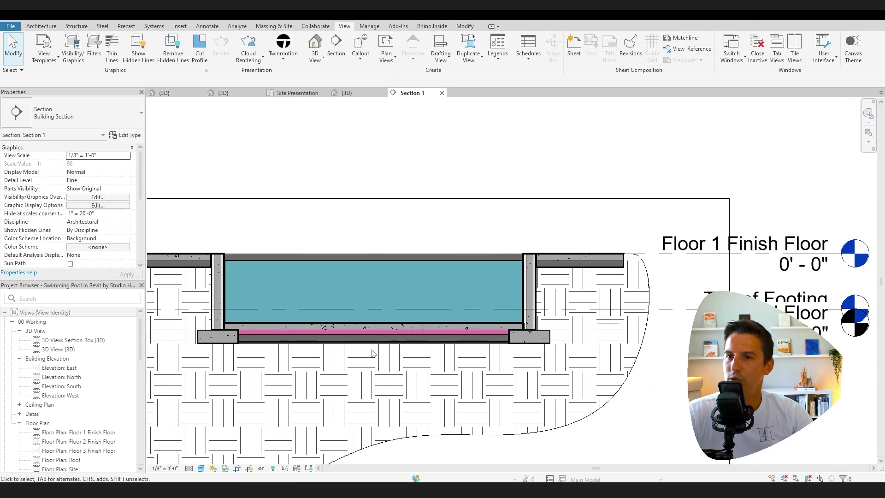
scroll(258, 339, up, 2)
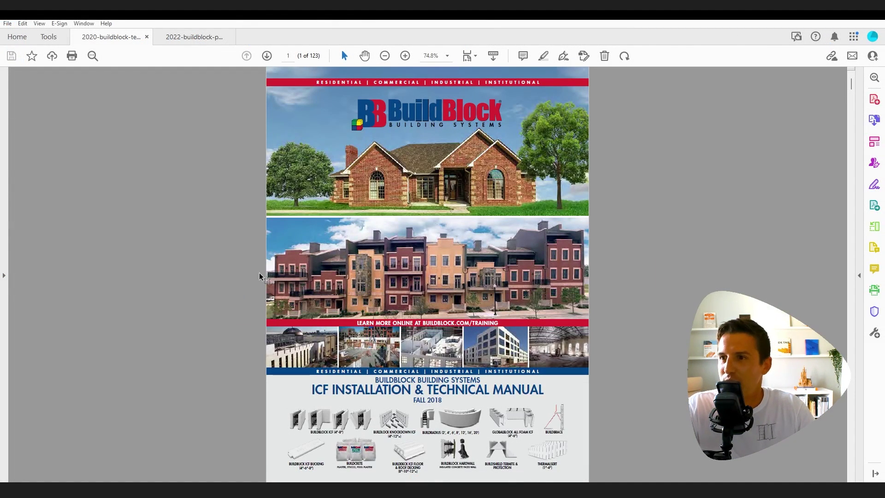
Step: Switch to Adobe Acrobat and go to the table of contents of BuildBlock's ICF Installation & Technical Manual
scroll(231, 279, down, 15)
scroll(682, 172, up, 1)
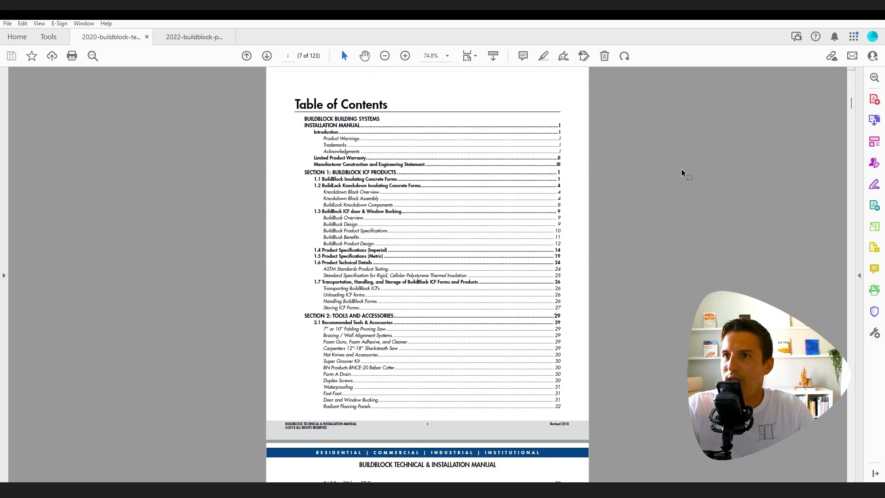
Step: Look through BuildBlock's ICF Installation & Technical Manual from the table of contents to the metric product specifications
scroll(681, 171, down, 3)
scroll(682, 168, down, 15)
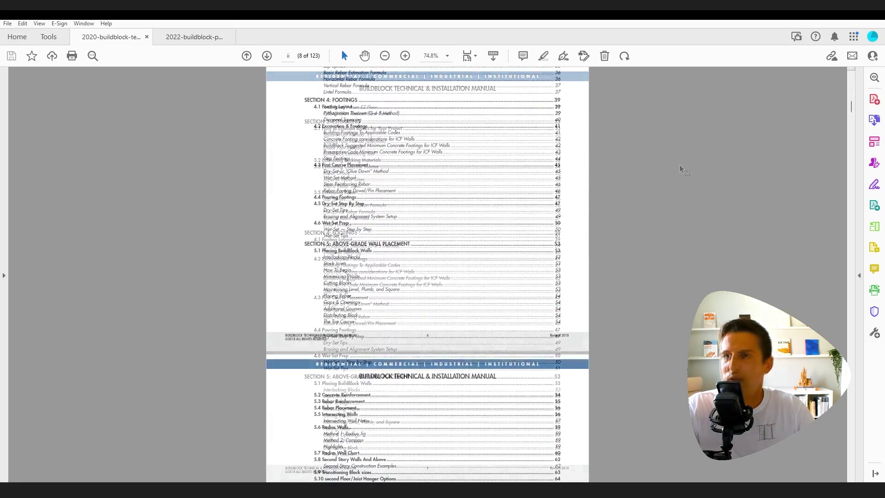
scroll(378, 305, down, 10)
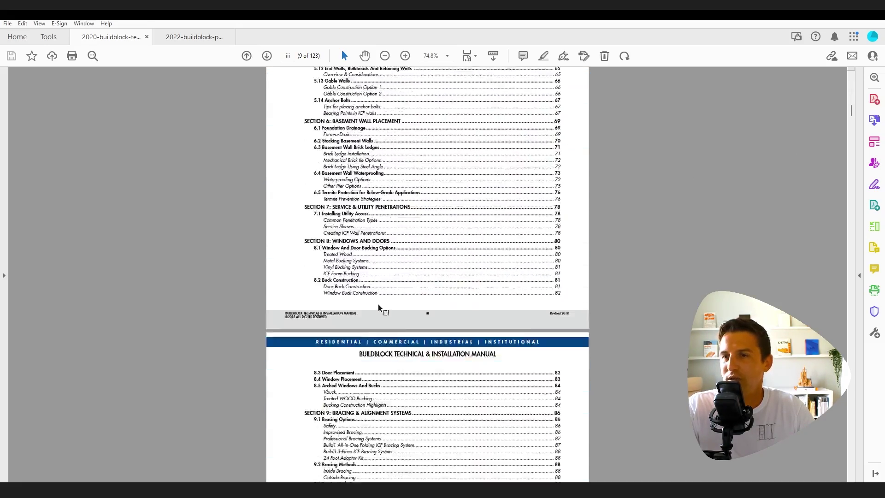
scroll(379, 306, down, 10)
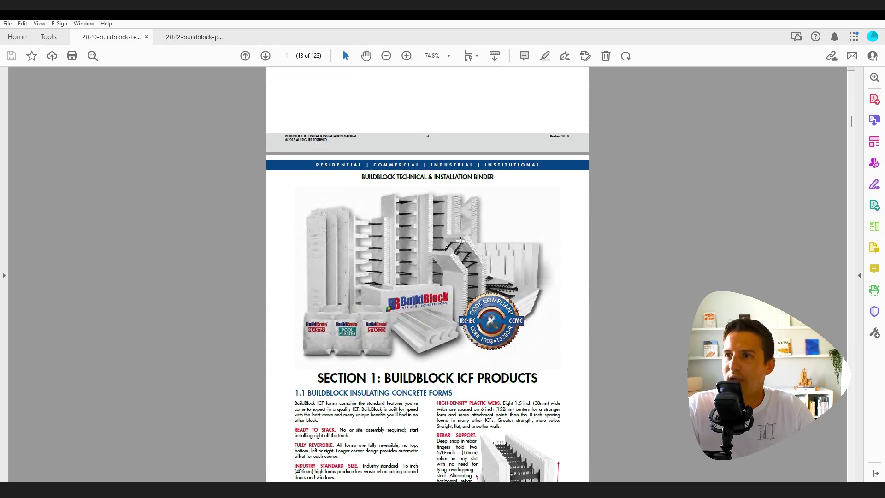
scroll(392, 249, down, 10)
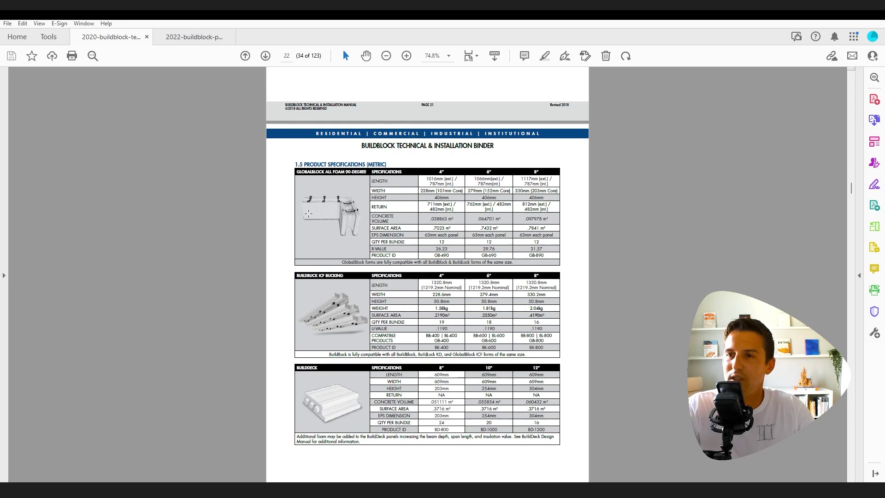
scroll(311, 215, down, 3)
scroll(337, 205, down, 8)
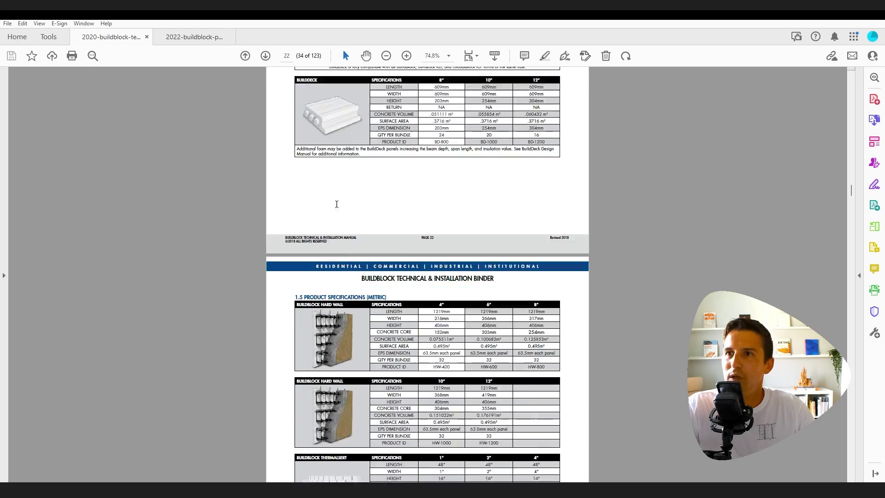
scroll(338, 205, down, 4)
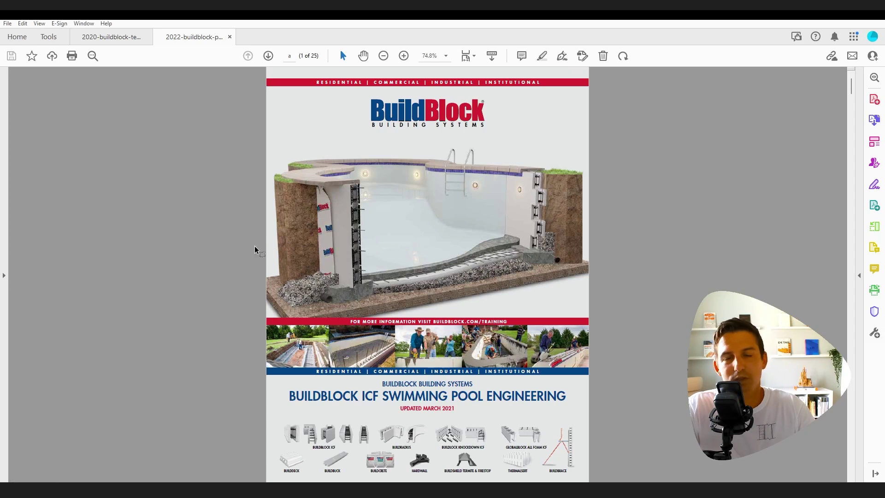
Step: Examine BuildBlock's ICF Swimming Pool Engineering manual, including the 6" wall reinforcing and footing tables and in-ground pool details PE4A and PE4B
scroll(226, 237, down, 18)
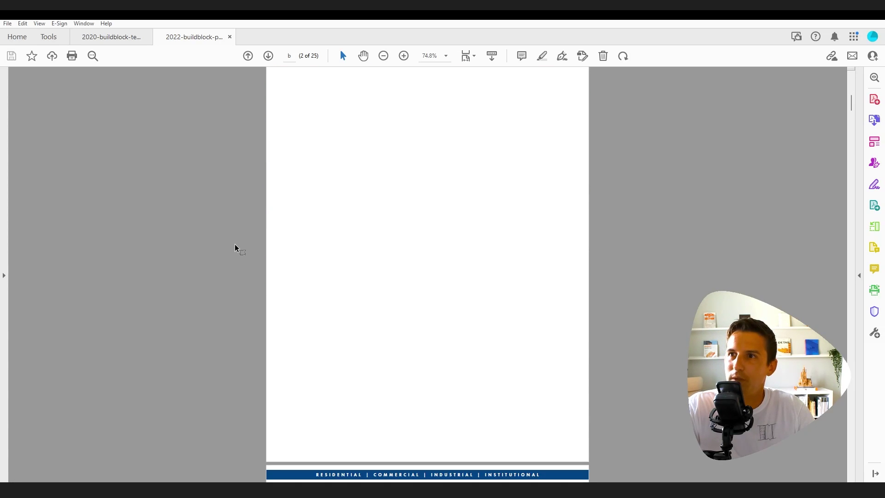
scroll(235, 245, down, 15)
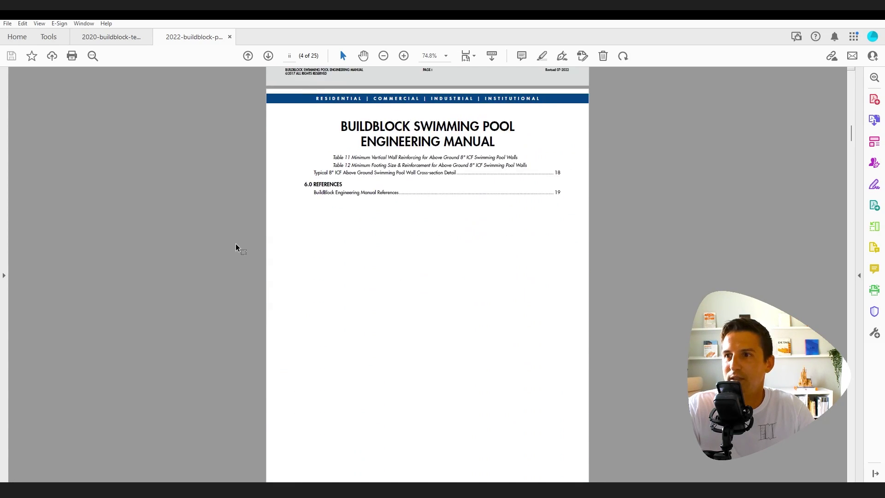
scroll(236, 243, down, 15)
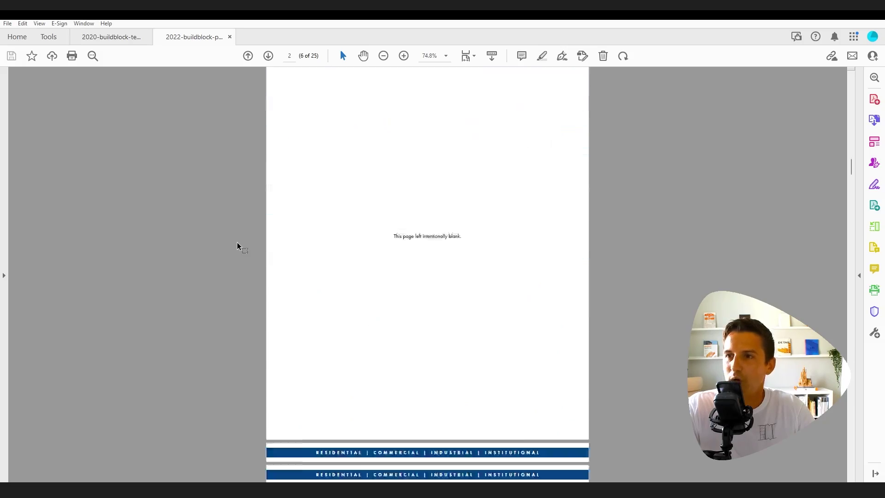
scroll(237, 242, down, 15)
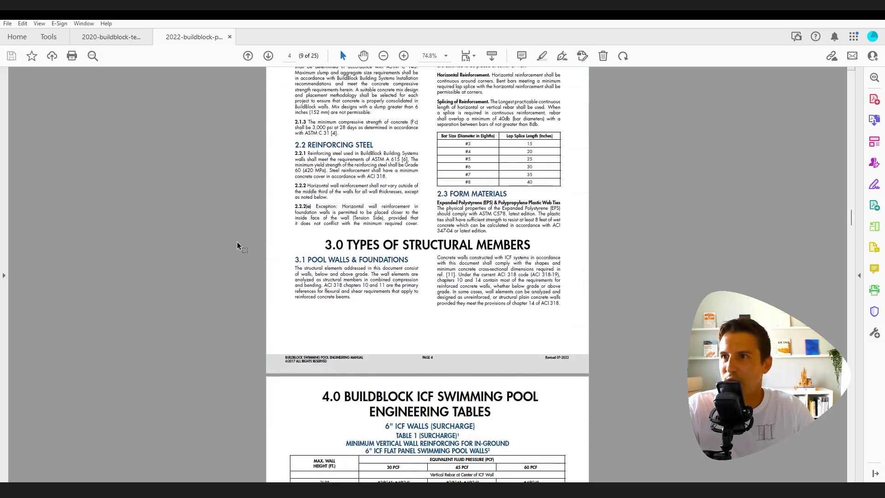
scroll(237, 242, down, 15)
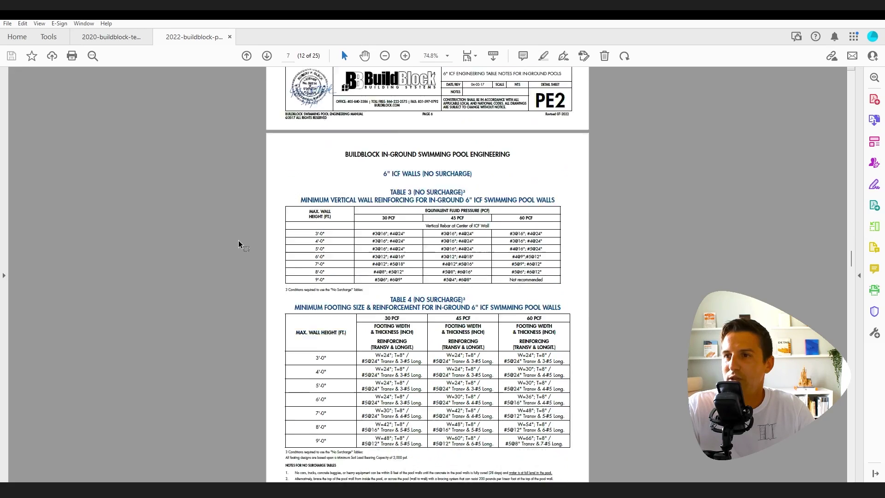
scroll(239, 241, down, 10)
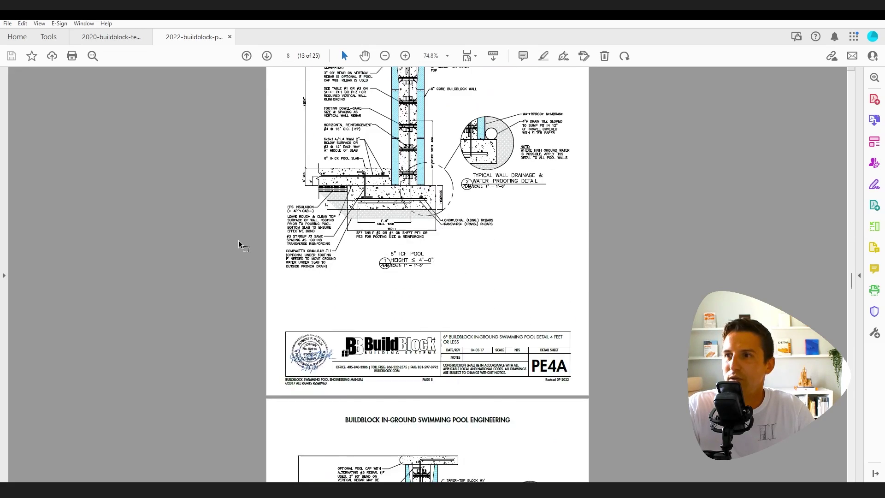
scroll(239, 244, down, 8)
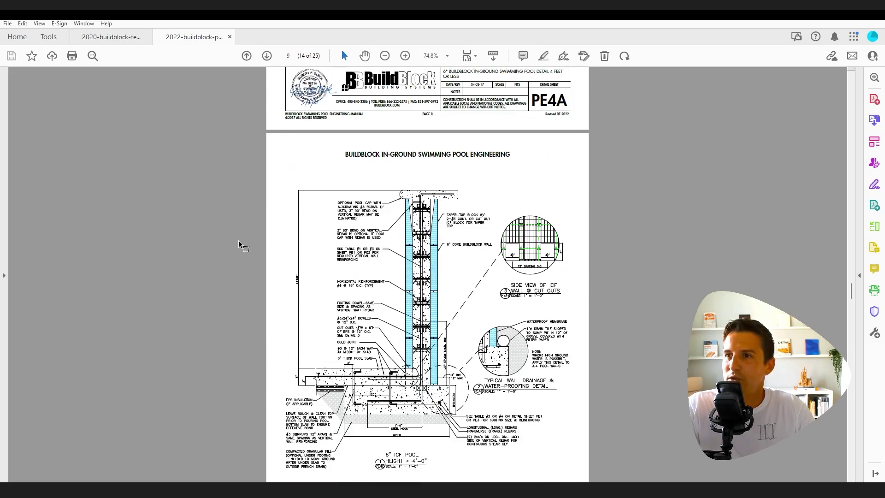
scroll(239, 244, down, 2)
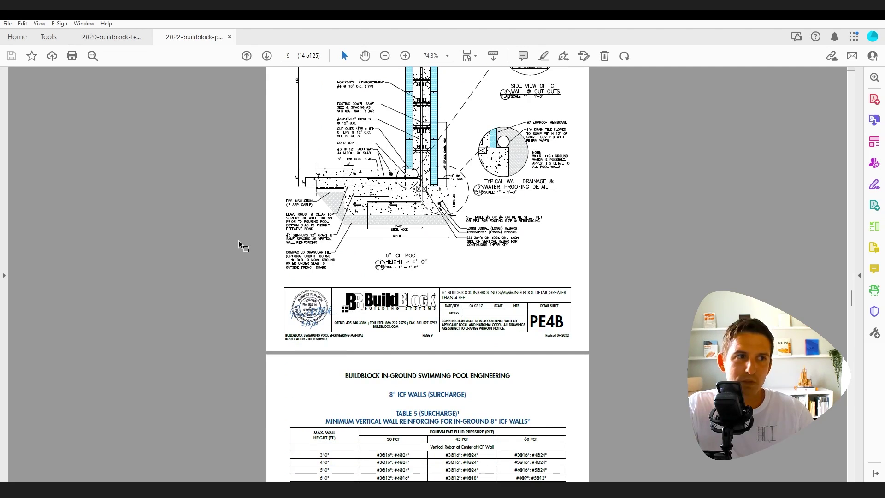
scroll(239, 245, down, 2)
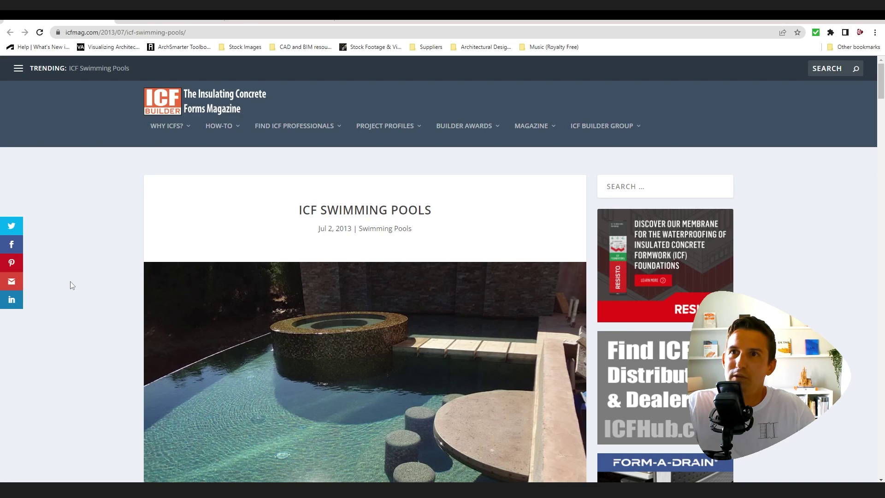
Step: Review ICF Builder Magazine's ICF Swimming Pools article, including the construction photos, the cutaway wall and slab drawing, and the hillside hot tub example
scroll(70, 281, down, 15)
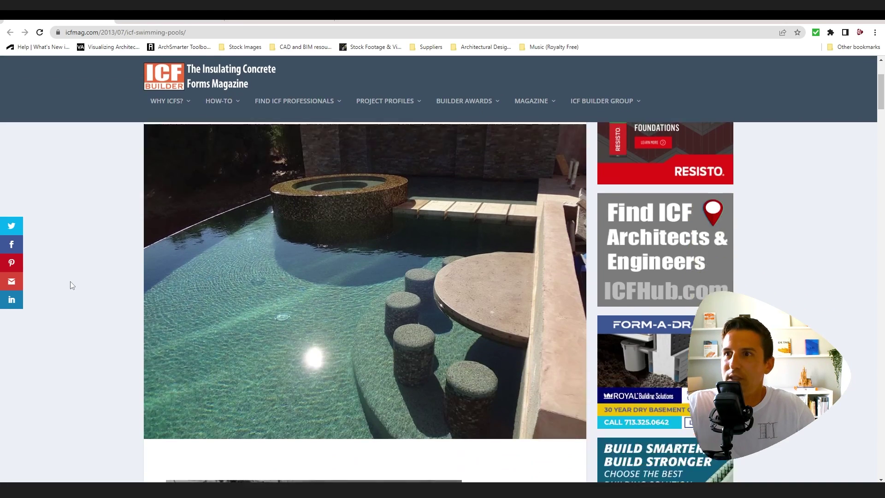
scroll(70, 281, down, 1)
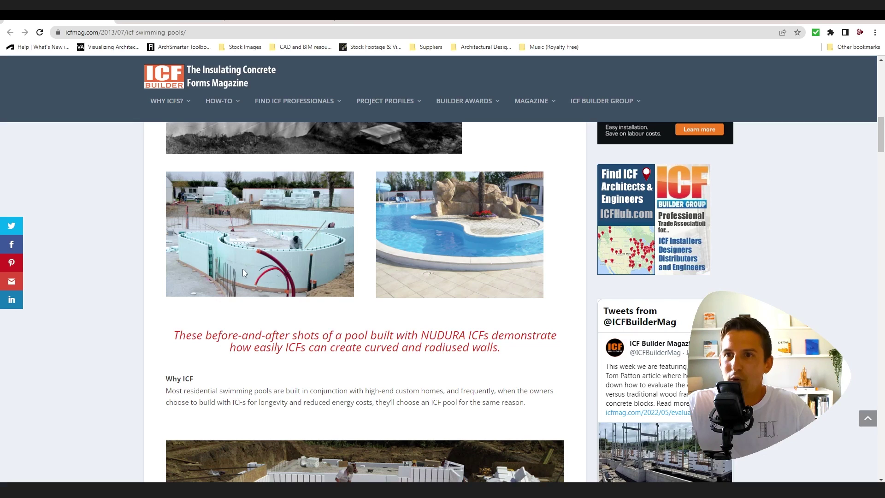
scroll(212, 254, down, 2)
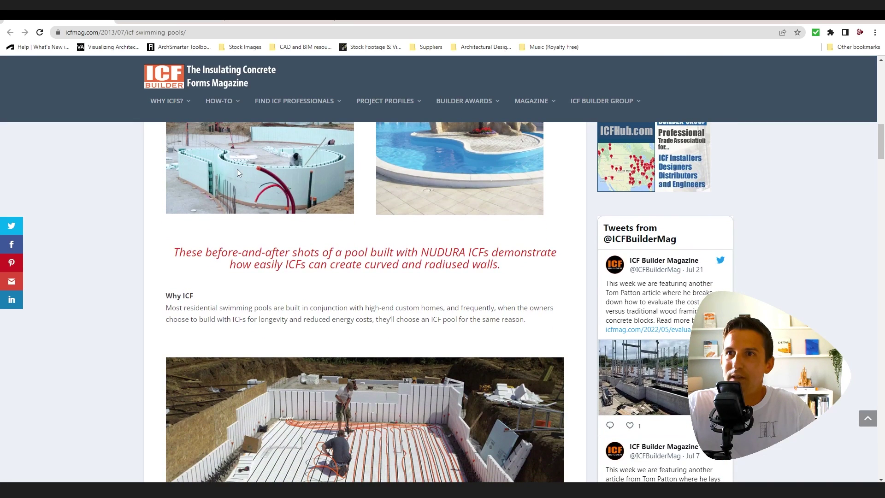
scroll(277, 328, down, 5)
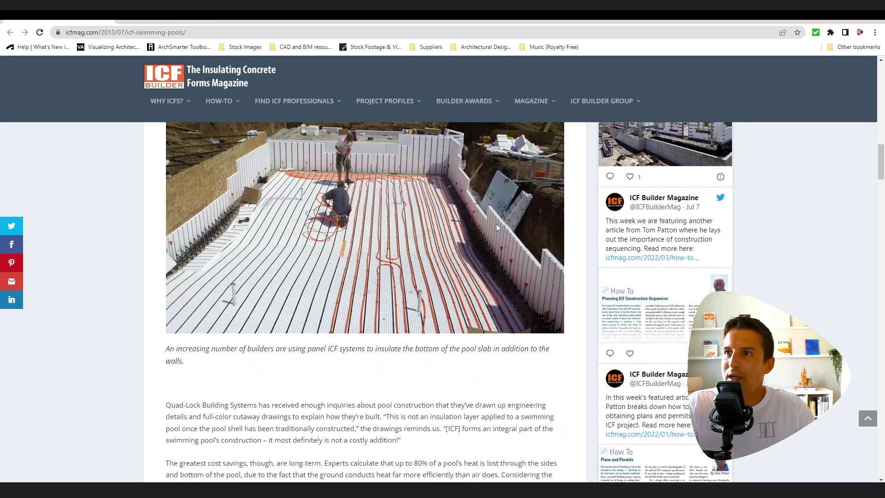
scroll(323, 237, down, 7)
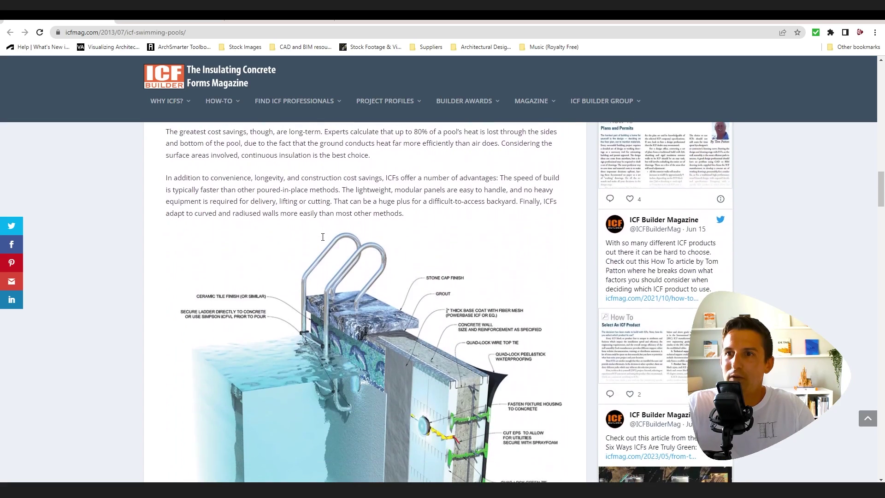
scroll(323, 237, down, 4)
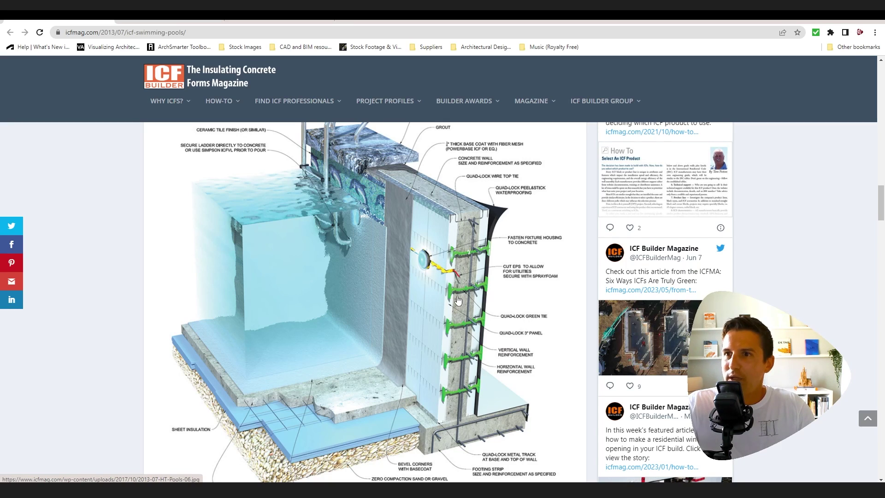
scroll(458, 300, down, 15)
scroll(462, 246, up, 7)
scroll(449, 309, down, 4)
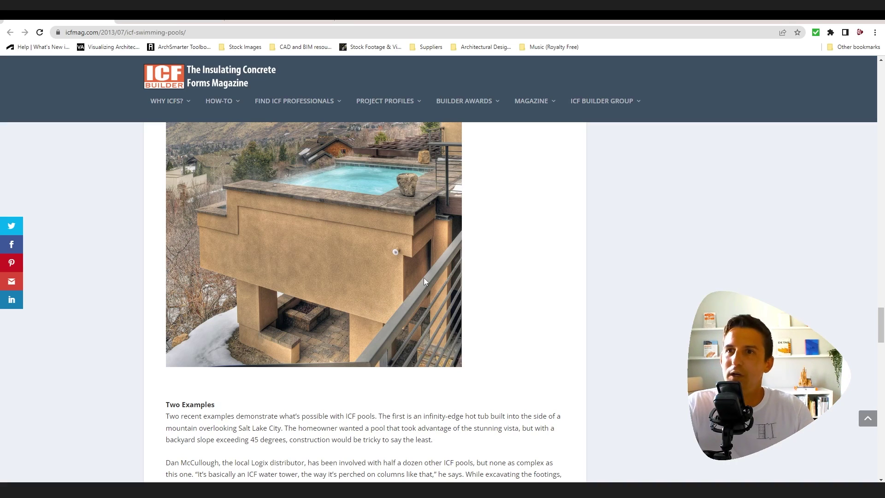
scroll(391, 302, up, 2)
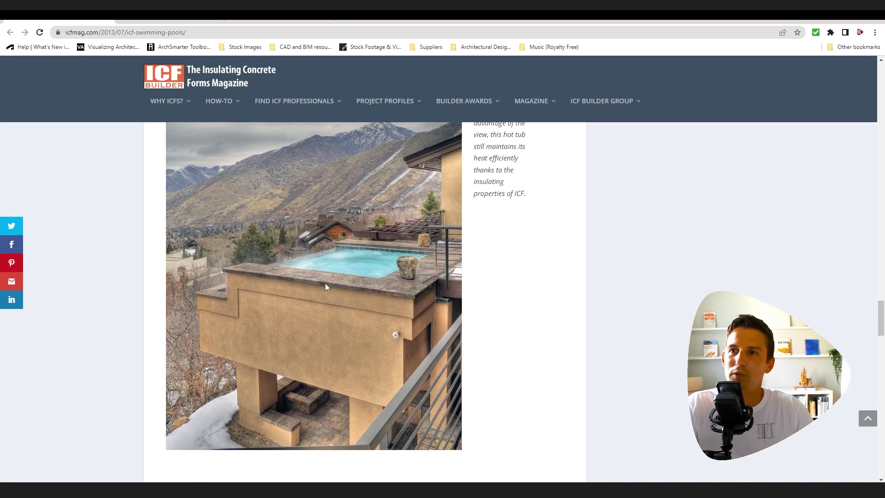
Step: Switch to the 2020 Florida Building Code on UpCodes and review section 454.1 from walls and corners back to flood hazard areas
key(ctrl+Tab)
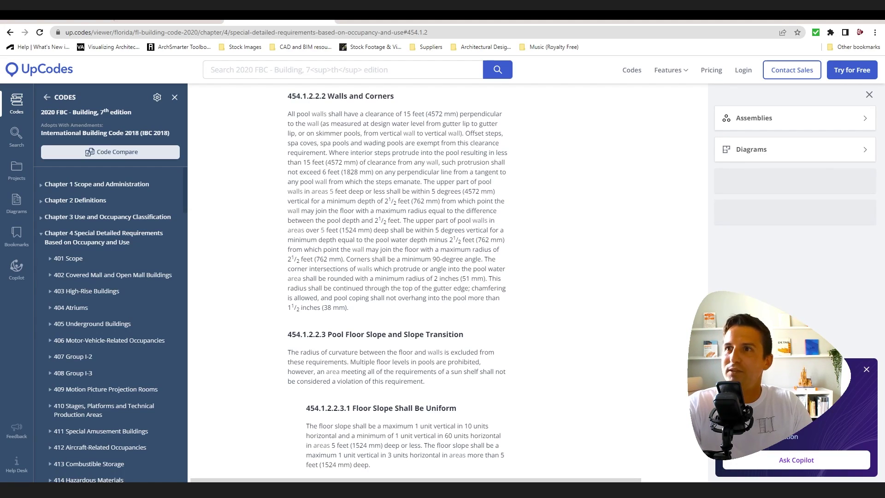
scroll(334, 302, up, 10)
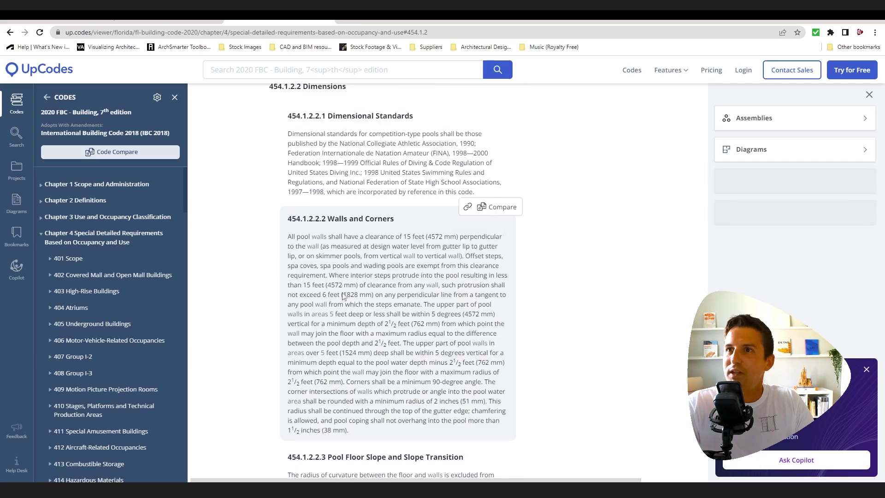
scroll(334, 302, up, 2)
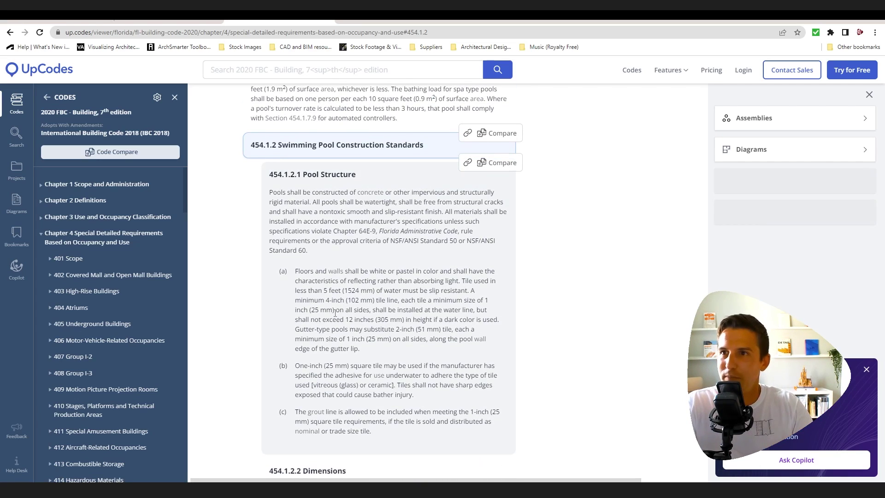
scroll(335, 313, up, 12)
scroll(325, 298, up, 15)
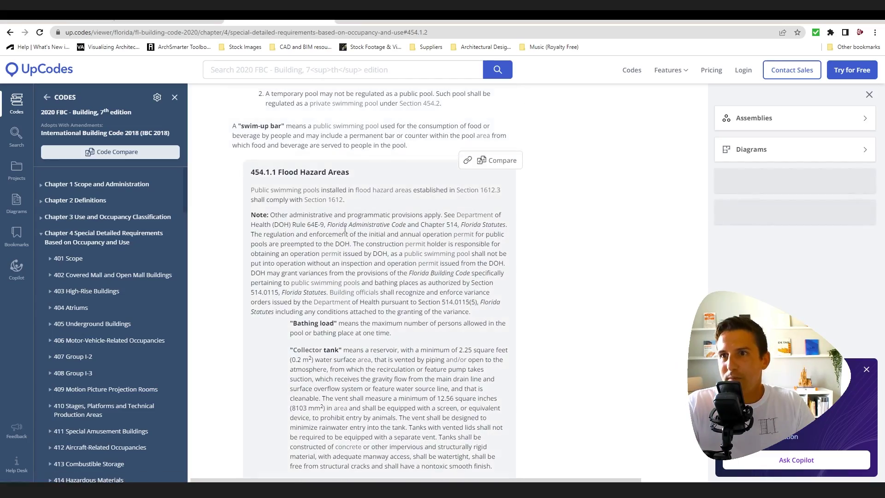
Step: Read the Florida code's public pool definitions and its rules on dimensions, floor slope, depths, markings and rules signage
scroll(340, 237, down, 5)
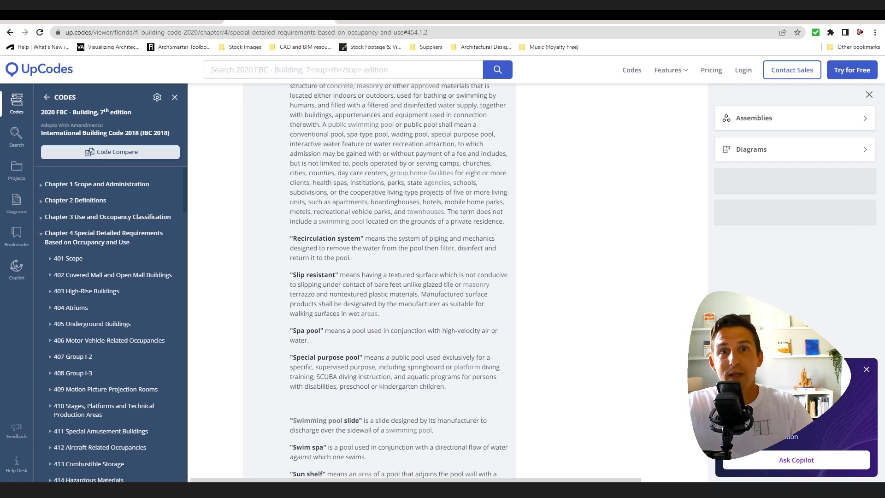
scroll(340, 238, down, 10)
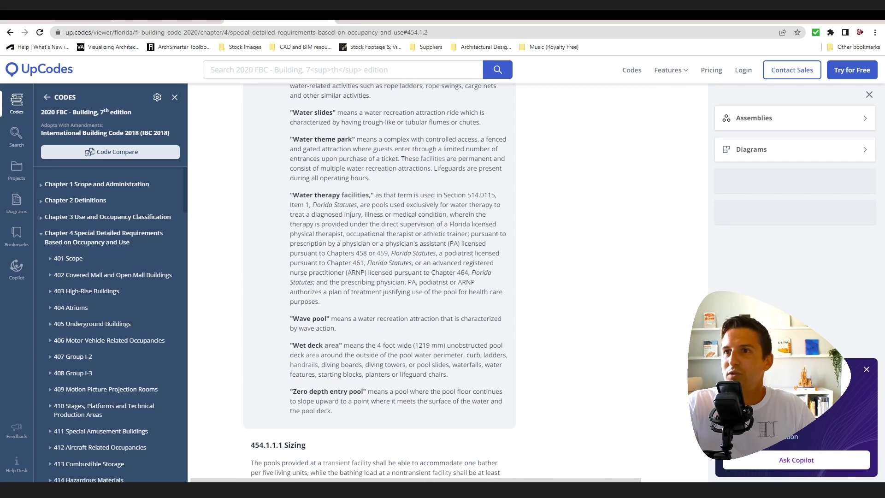
scroll(340, 237, down, 6)
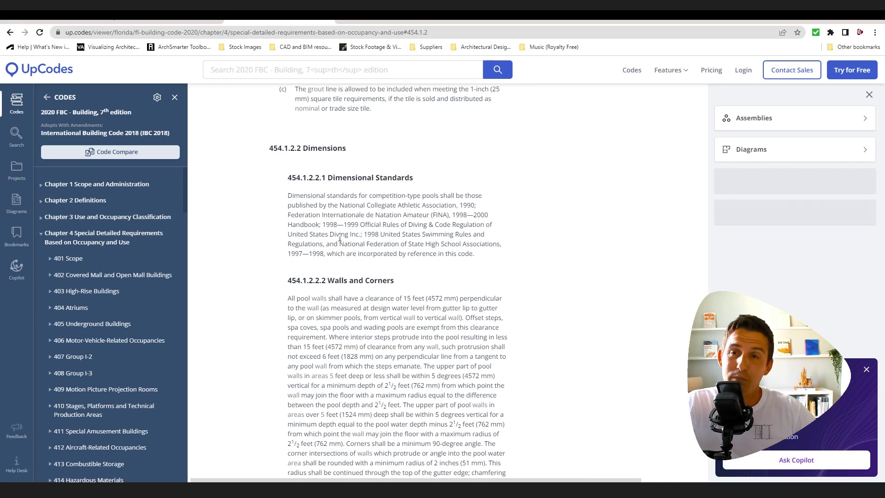
scroll(340, 238, down, 10)
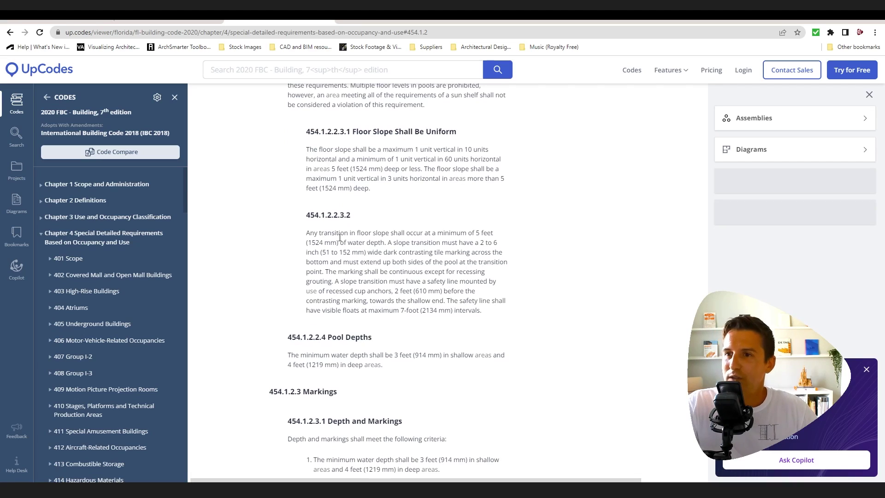
scroll(339, 237, down, 8)
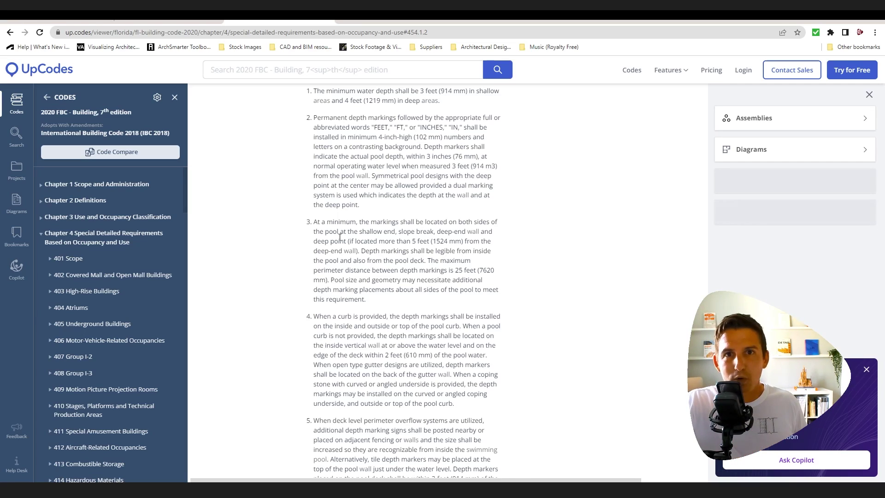
scroll(342, 240, down, 10)
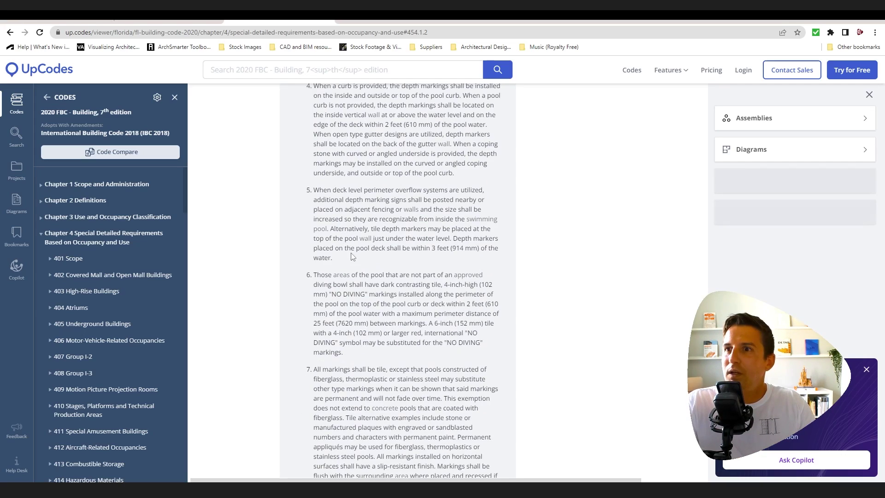
scroll(352, 249, down, 4)
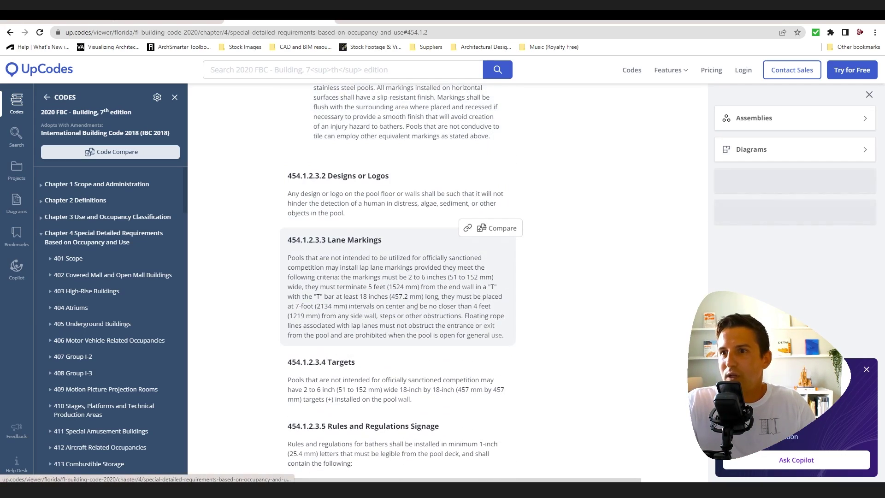
scroll(540, 322, down, 4)
scroll(525, 314, down, 6)
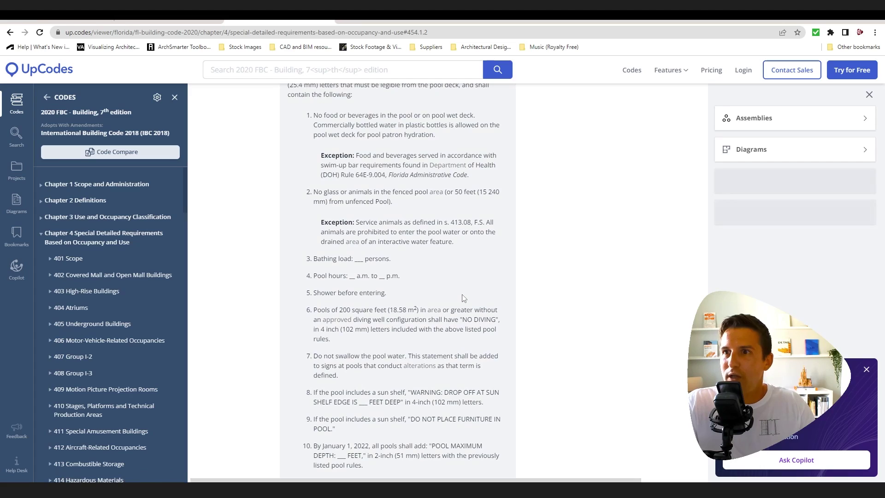
Step: Read the Florida code's public pool rules on color, access, stairs, swimouts, handrails, disabled access and obstructions
scroll(475, 293, down, 12)
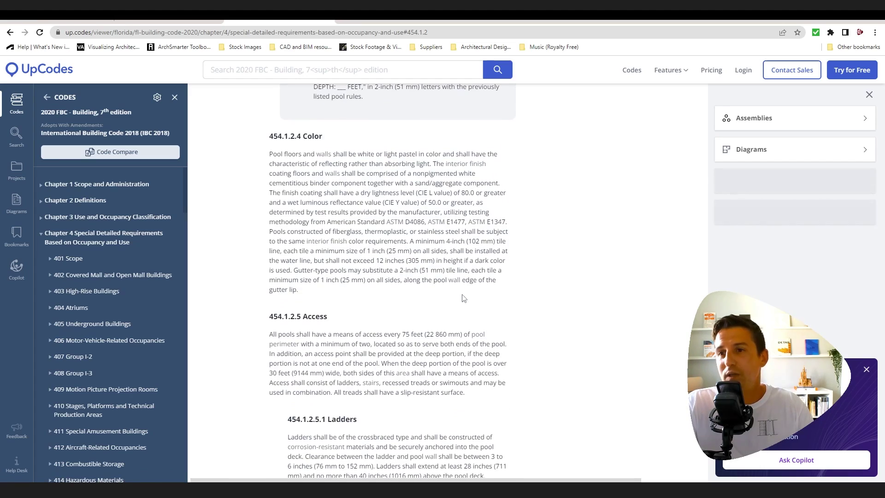
scroll(489, 286, down, 6)
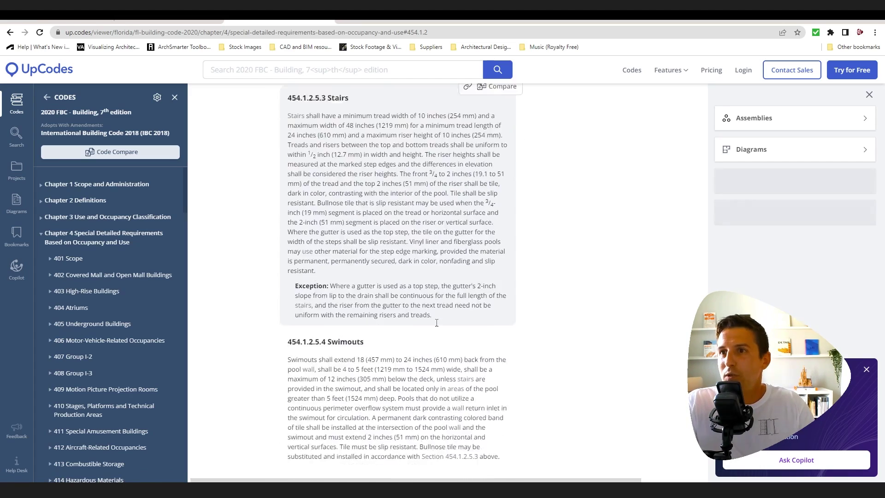
scroll(438, 323, down, 5)
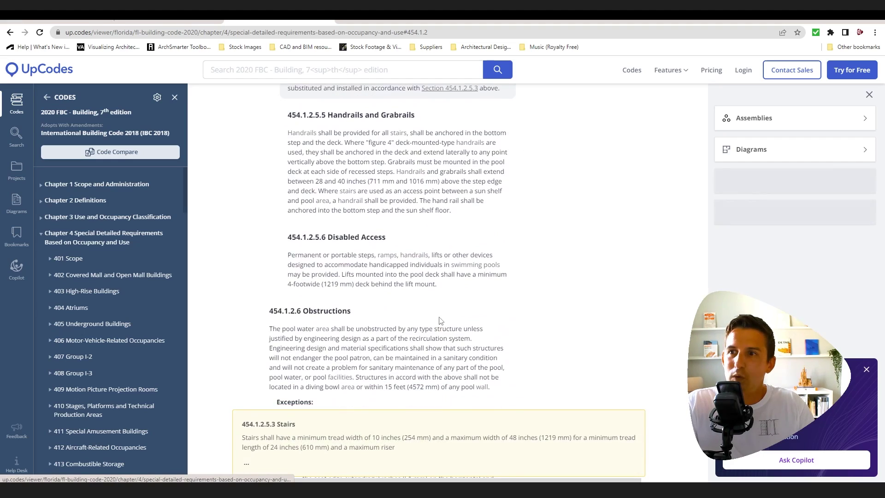
scroll(431, 341, down, 3)
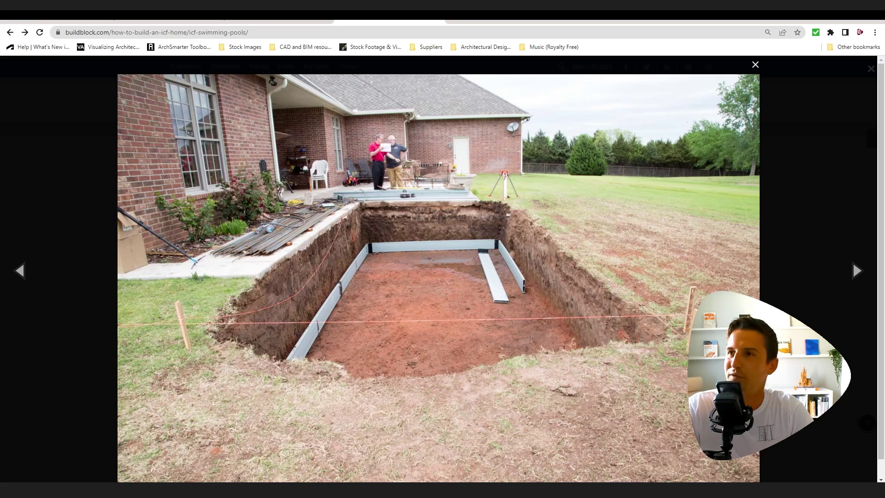
Step: Review BuildBlock's ICF pool construction photos covering the excavation, footing forms, footing reinforcement and stacked ICF walls
click(854, 266)
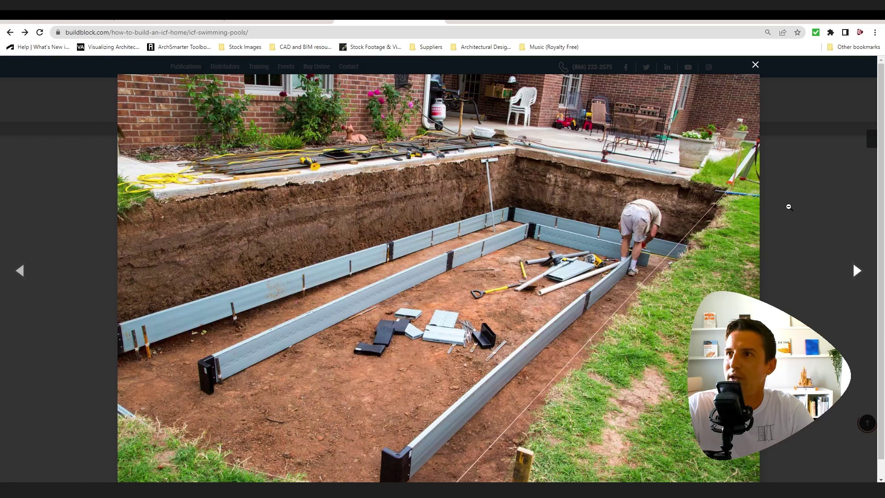
key(Right)
key(Right)
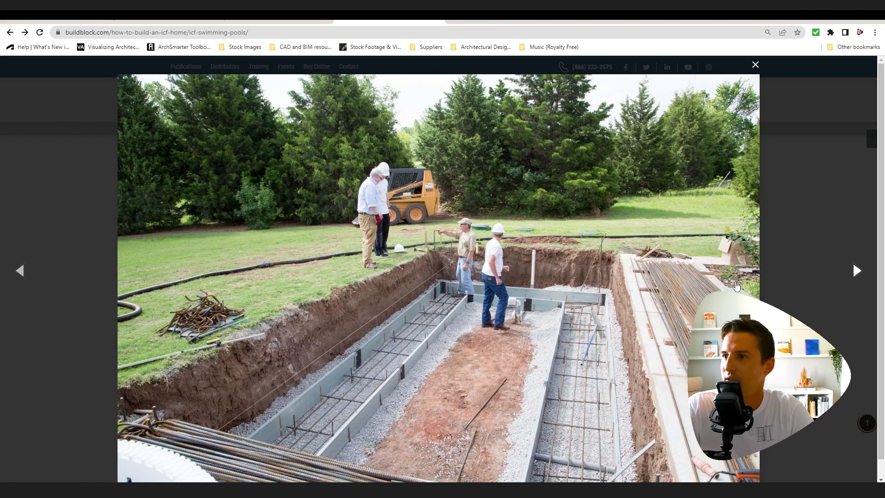
click(737, 289)
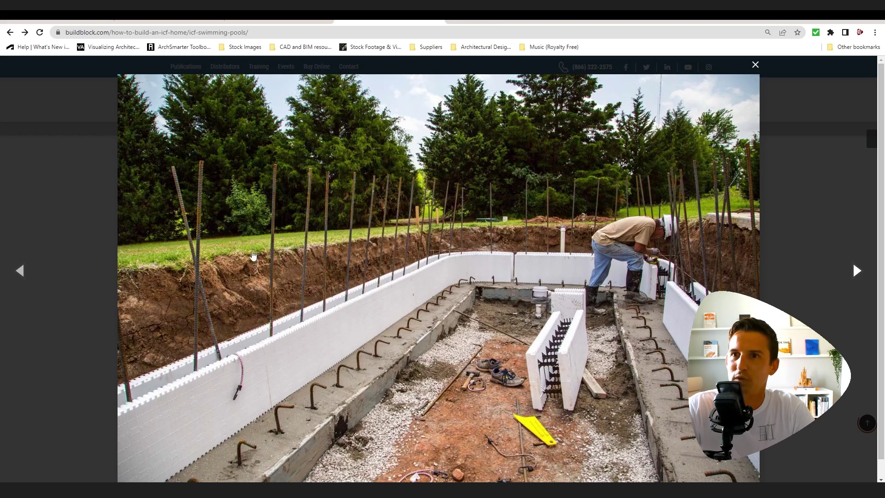
click(514, 424)
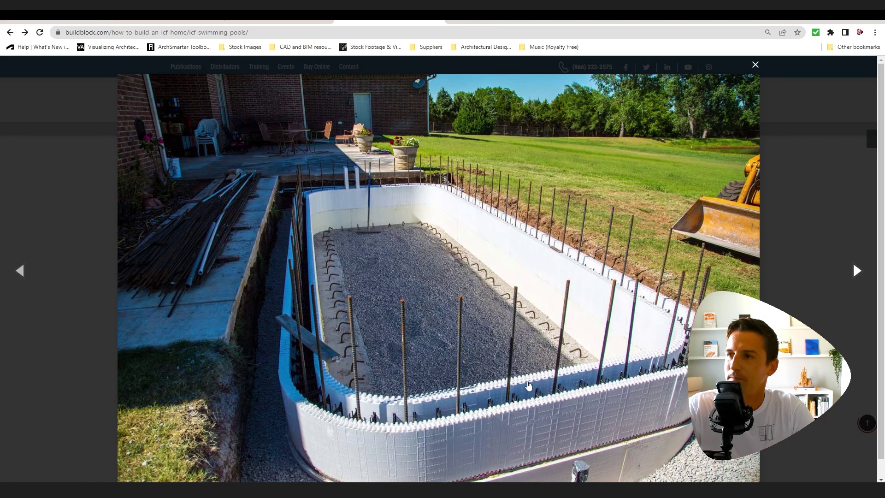
click(529, 385)
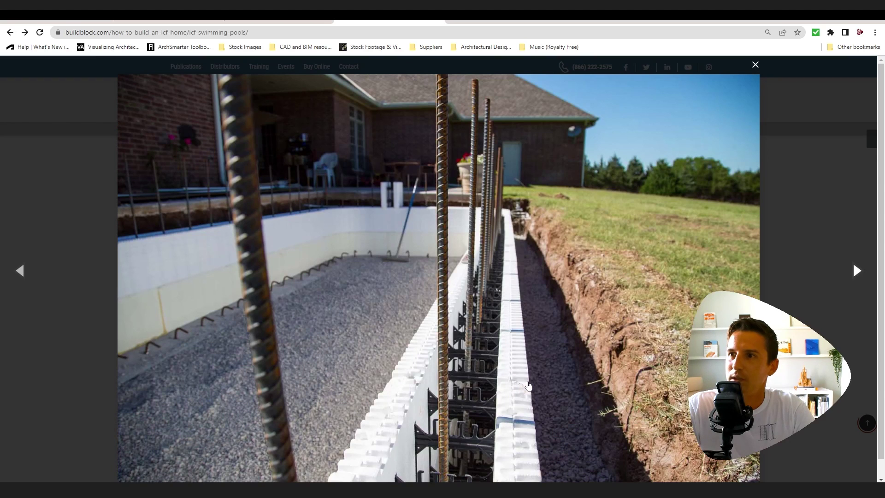
click(530, 385)
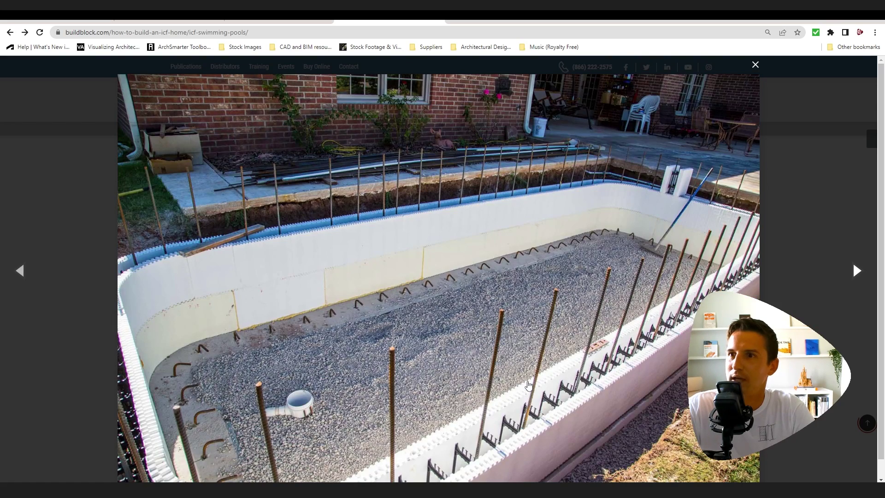
click(529, 385)
click(529, 385)
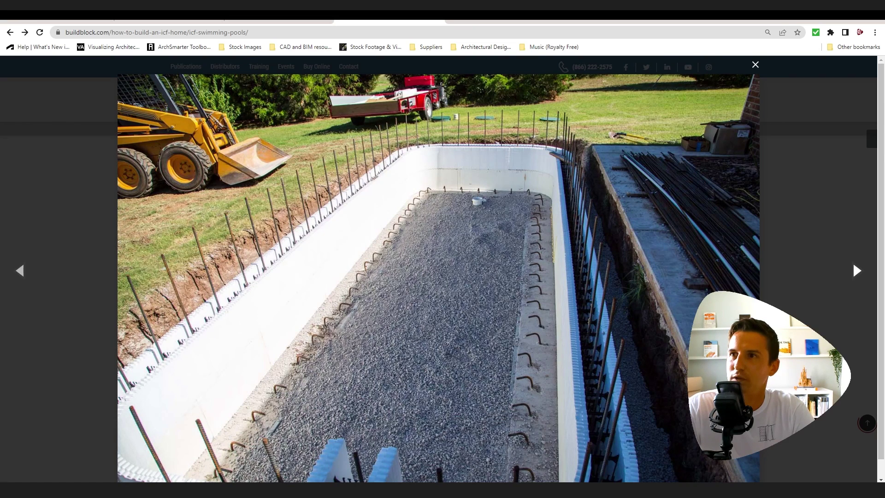
key(Right)
key(Right)
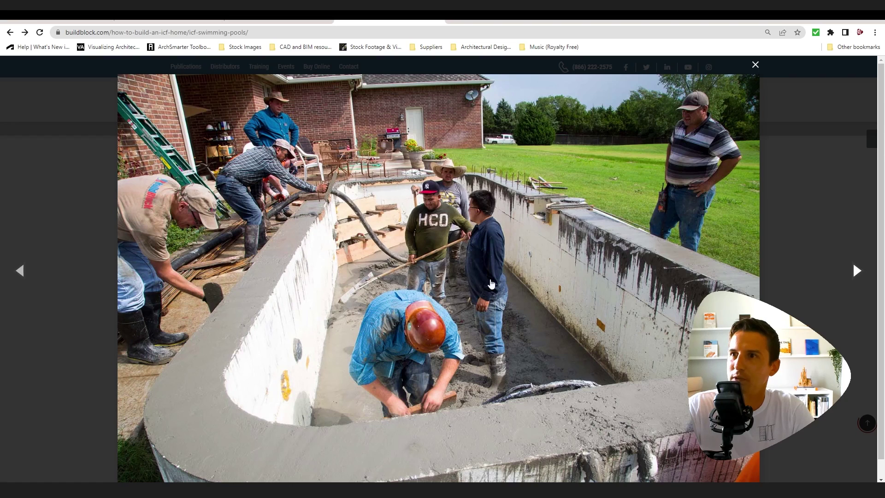
Step: Examine the gallery photos of the slab reinforcement, wall openings, stair formwork, skimmer, plumbing and exterior waterproofing membrane
click(694, 225)
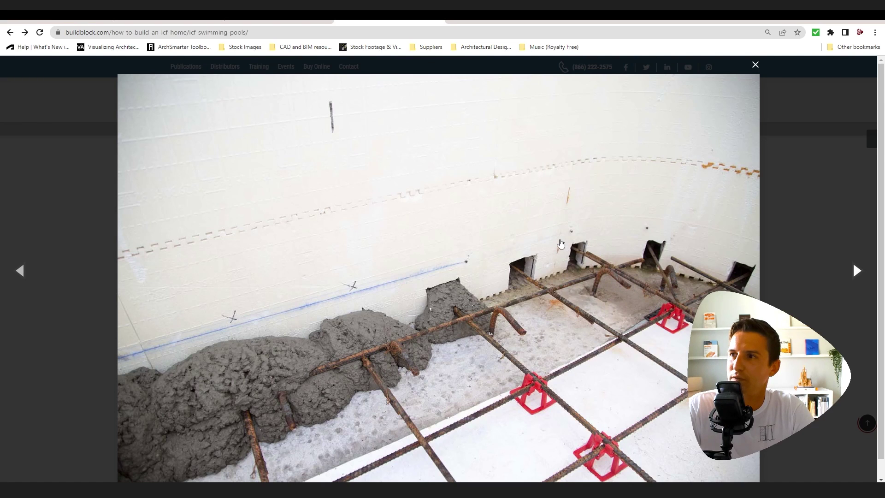
click(649, 311)
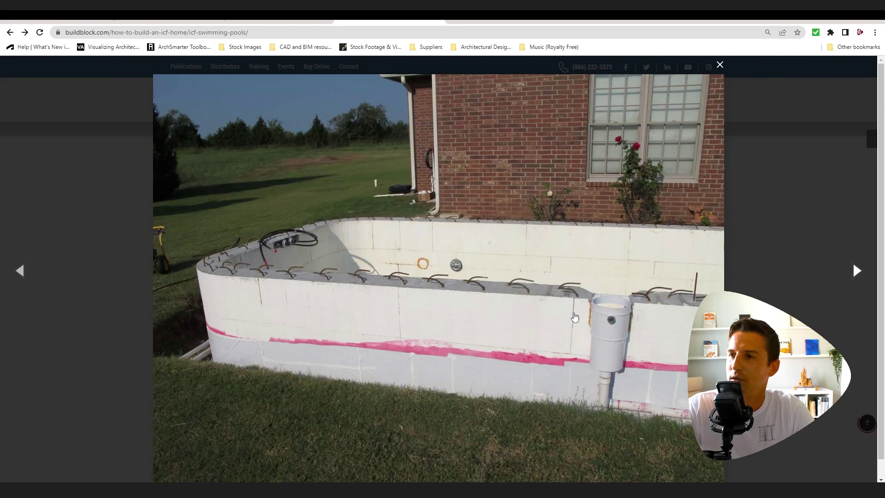
click(575, 317)
click(575, 317)
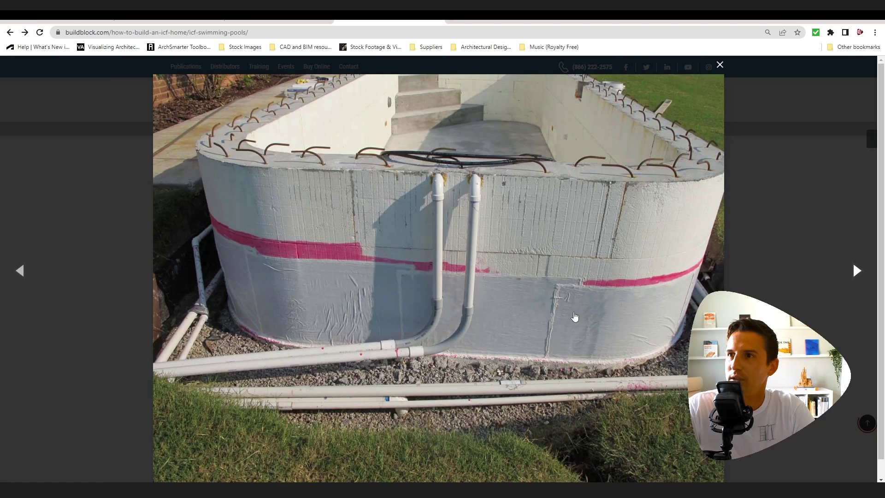
click(575, 317)
click(575, 317)
click(575, 317)
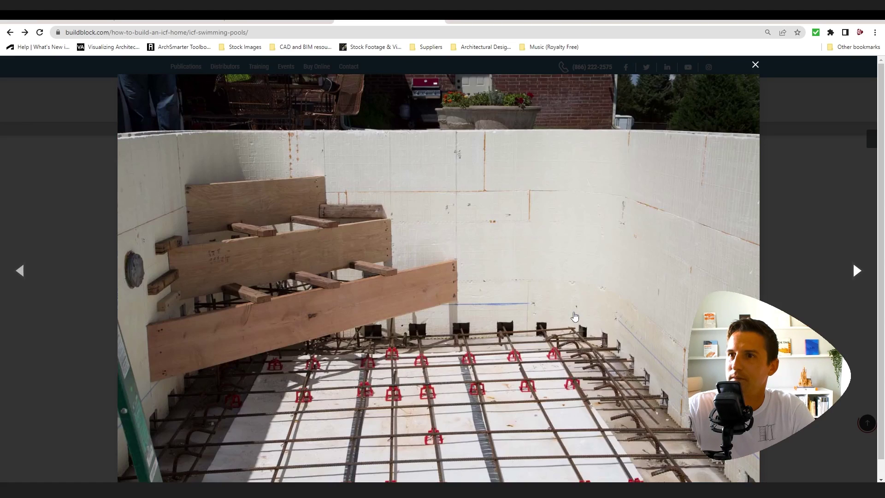
click(575, 317)
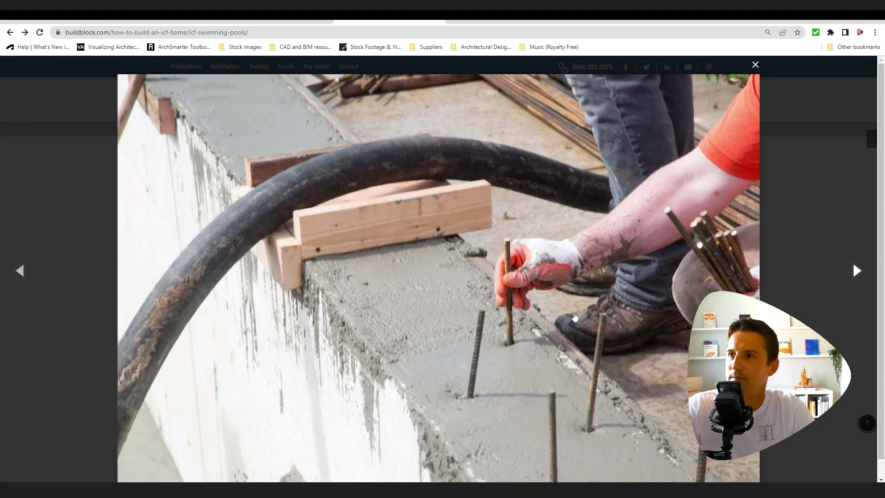
click(575, 317)
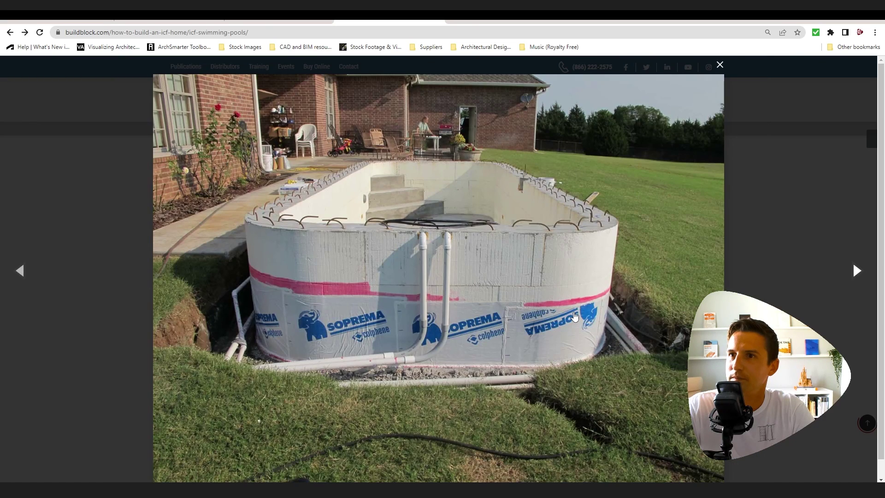
Step: Examine the gallery photos of the bent rebar on the wall tops, waterline tile, coping, skimmer opening and pool surroundings
click(404, 283)
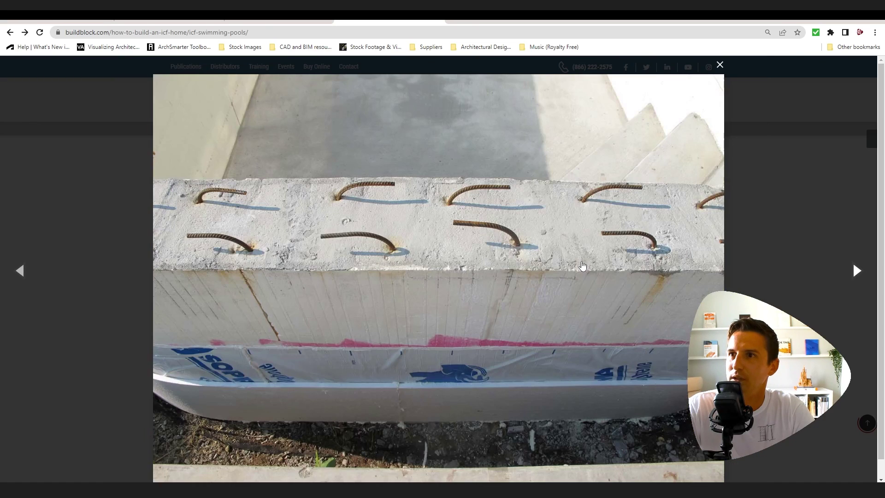
click(605, 293)
click(598, 299)
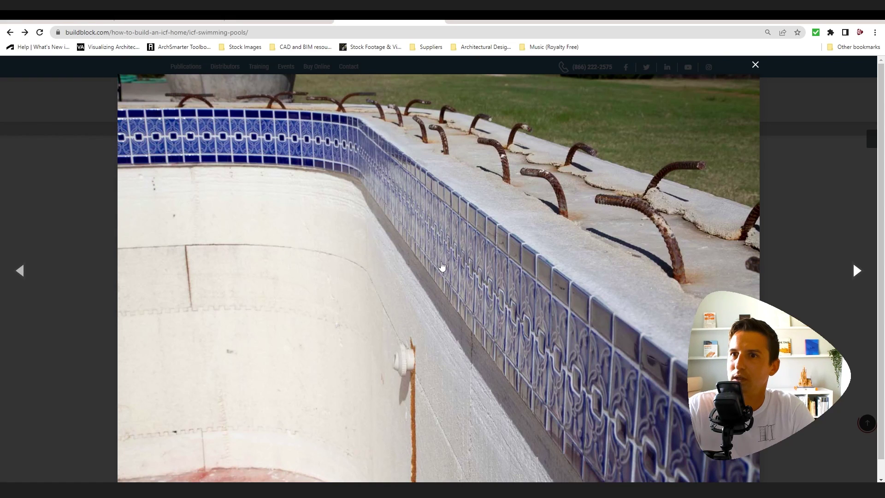
click(441, 266)
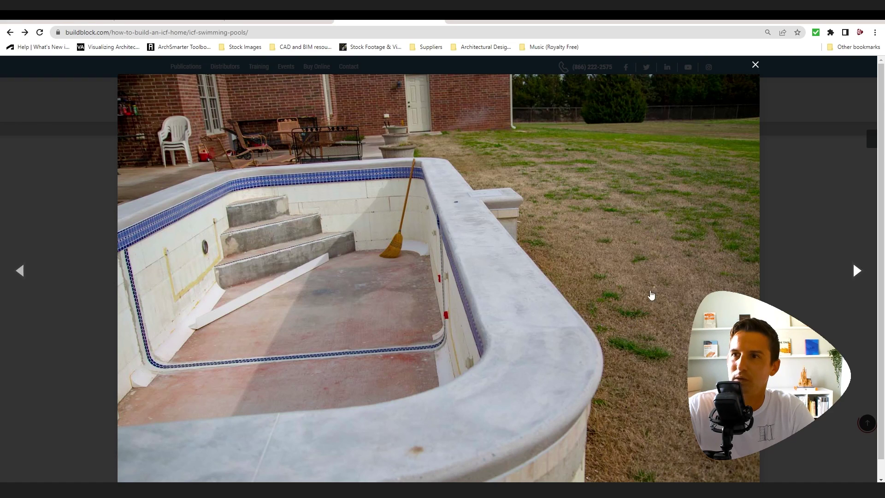
click(669, 266)
click(668, 266)
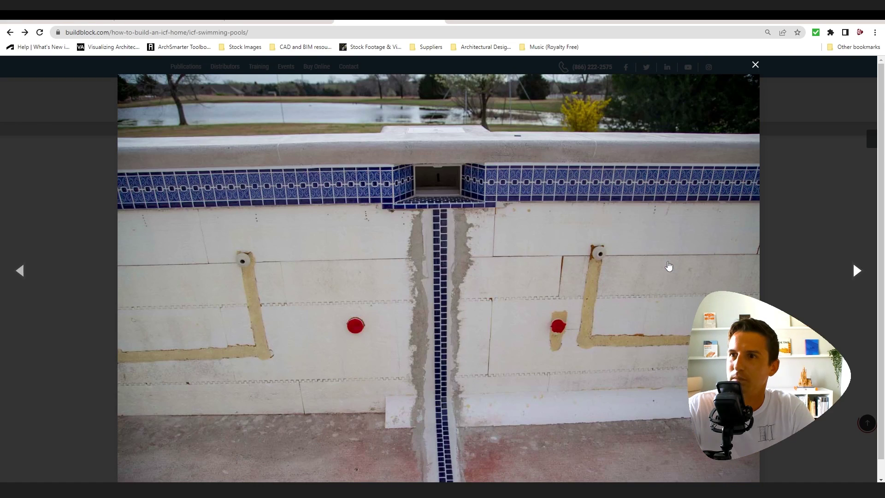
click(666, 265)
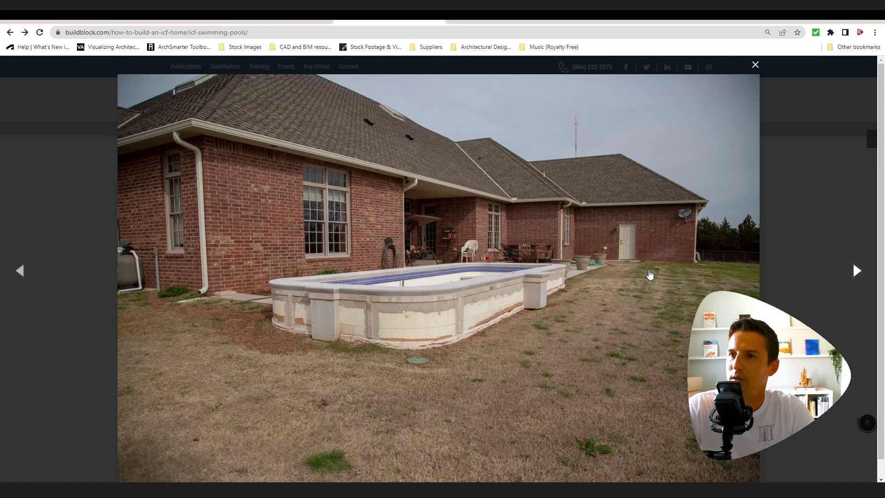
click(648, 272)
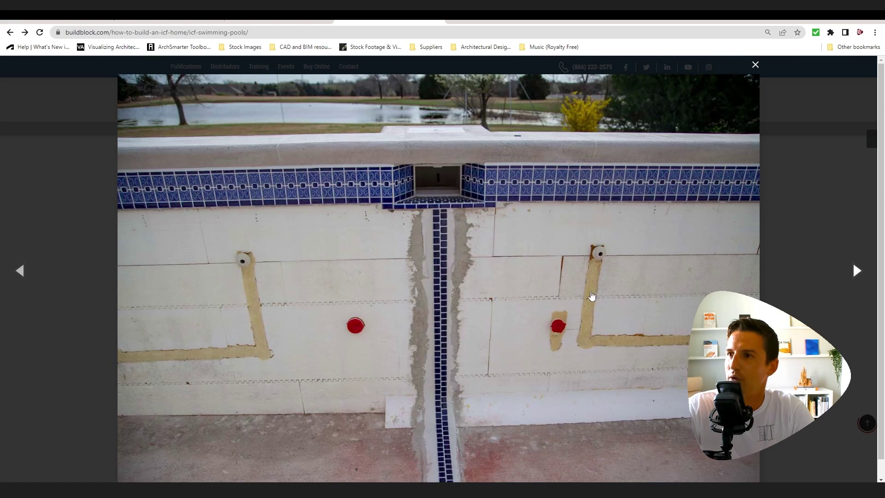
click(587, 368)
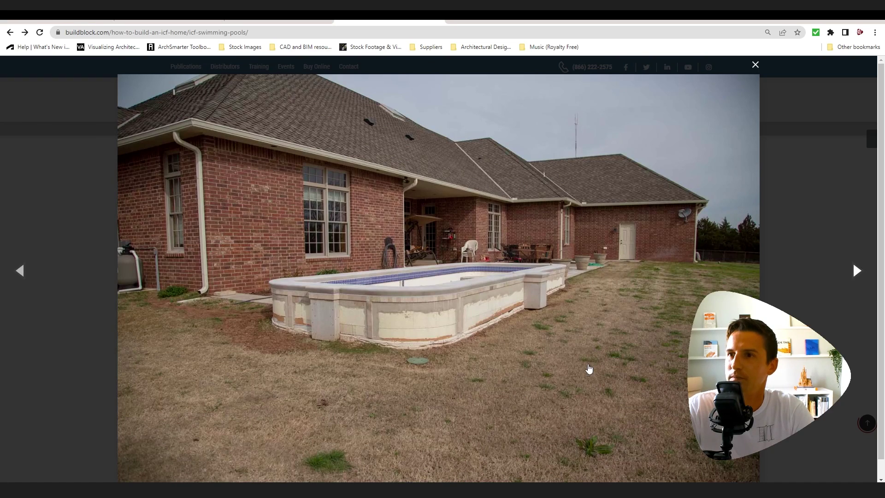
click(588, 369)
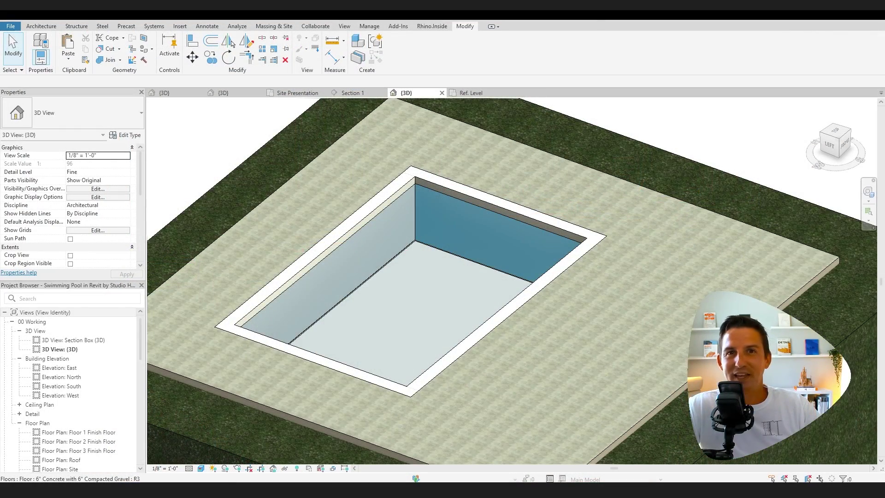
Step: Switch to the Revit 3D view and inspect a pool wall and the description of the Wall: Sweep tool
click(390, 199)
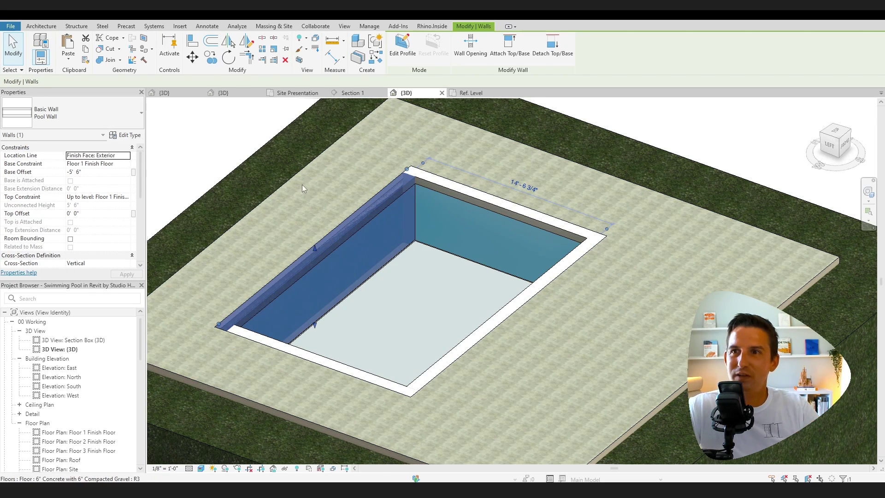
key(Escape)
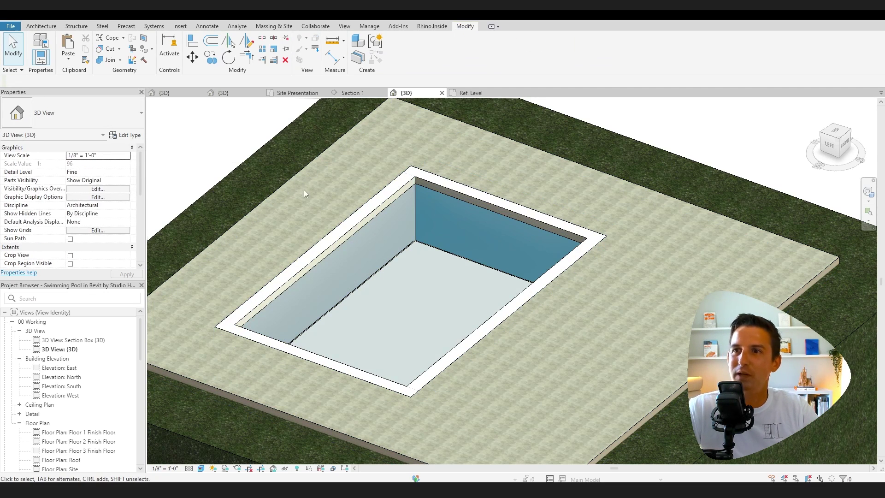
click(34, 27)
click(43, 60)
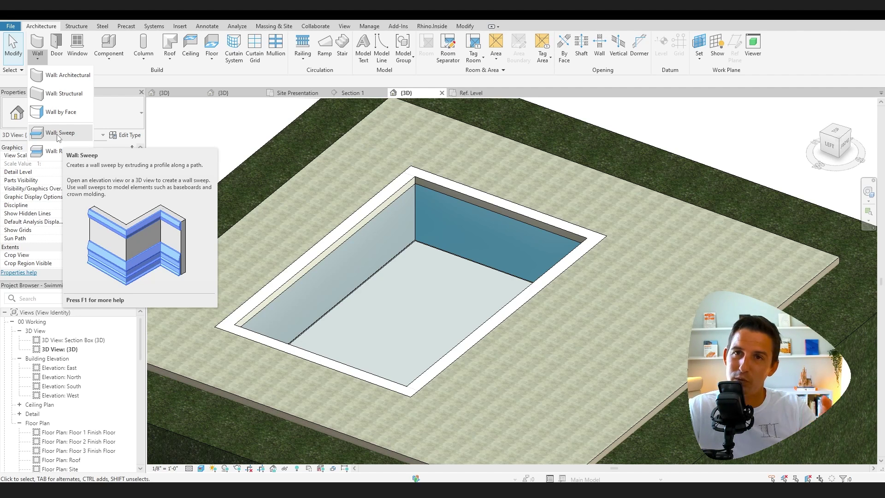
click(188, 123)
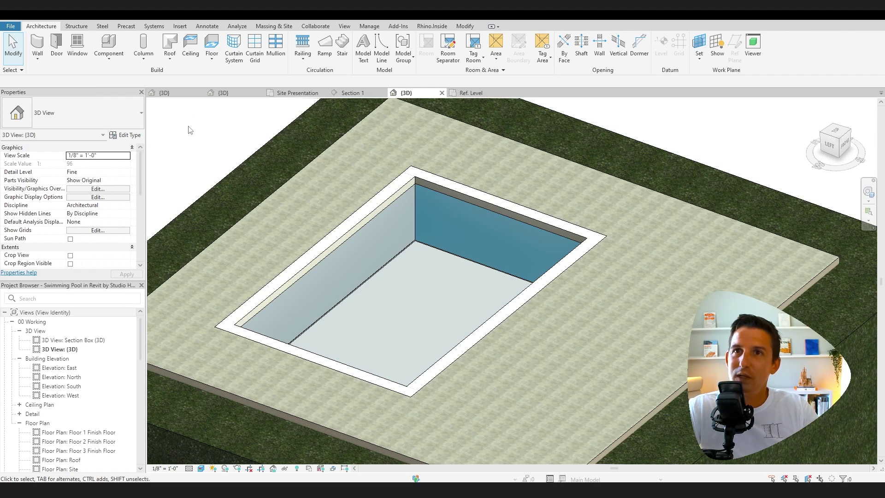
Step: Create a new family from the Profile.rft template in English-Imperial, and close the blank profile family
click(10, 26)
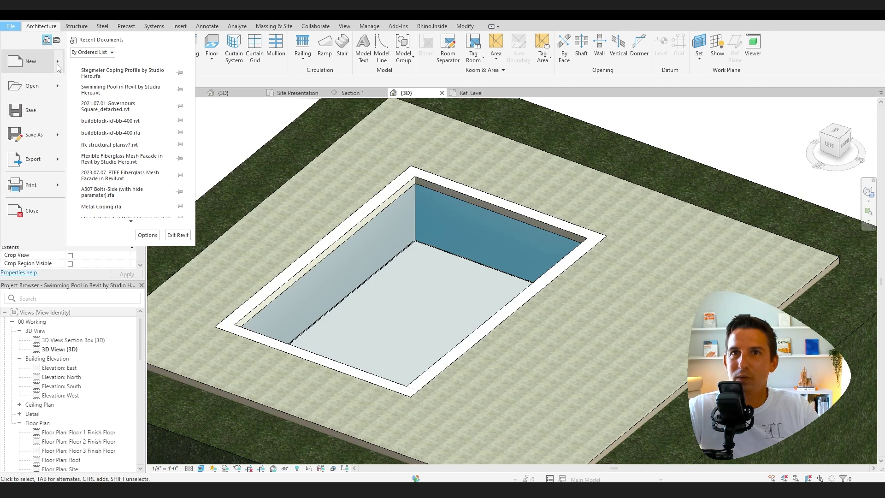
mouse_move(57, 62)
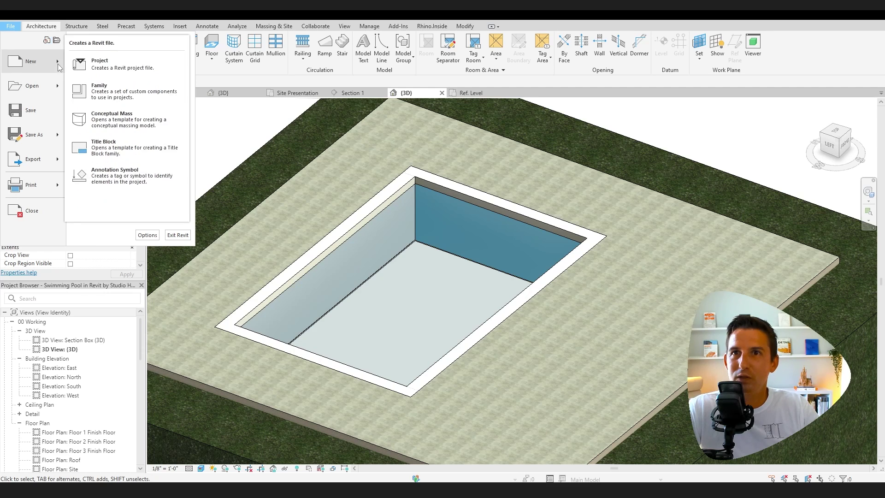
click(109, 95)
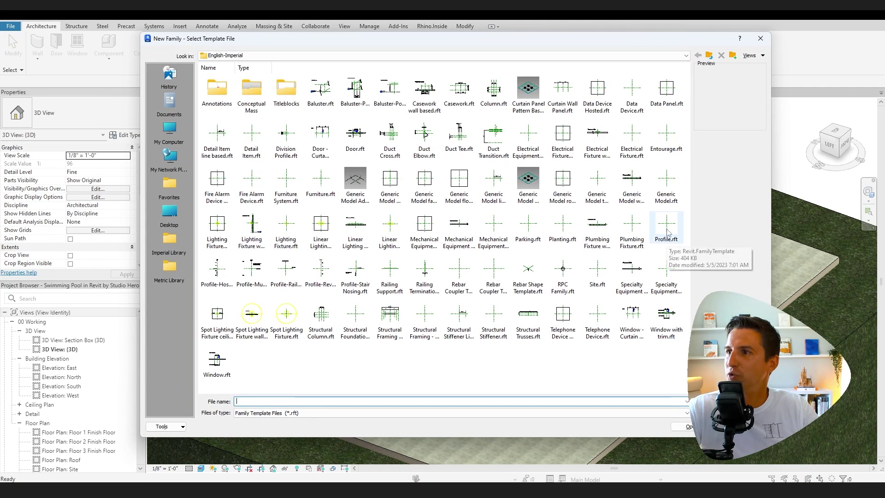
double_click(667, 227)
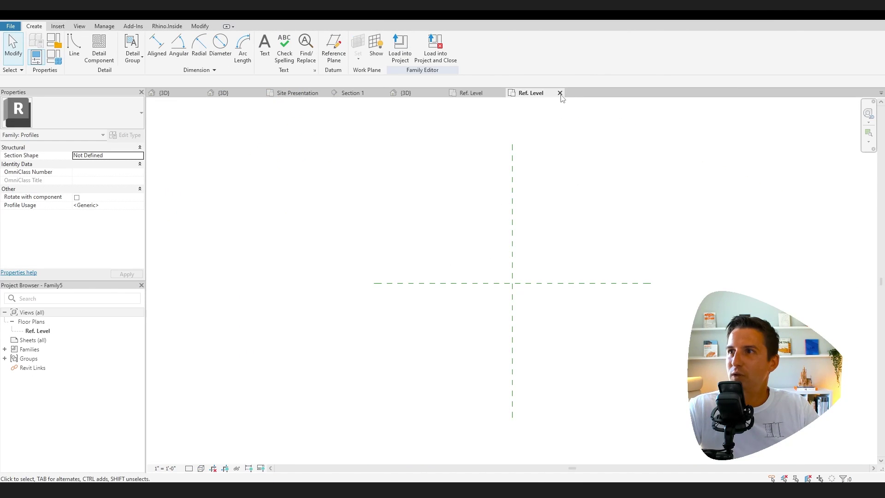
click(560, 94)
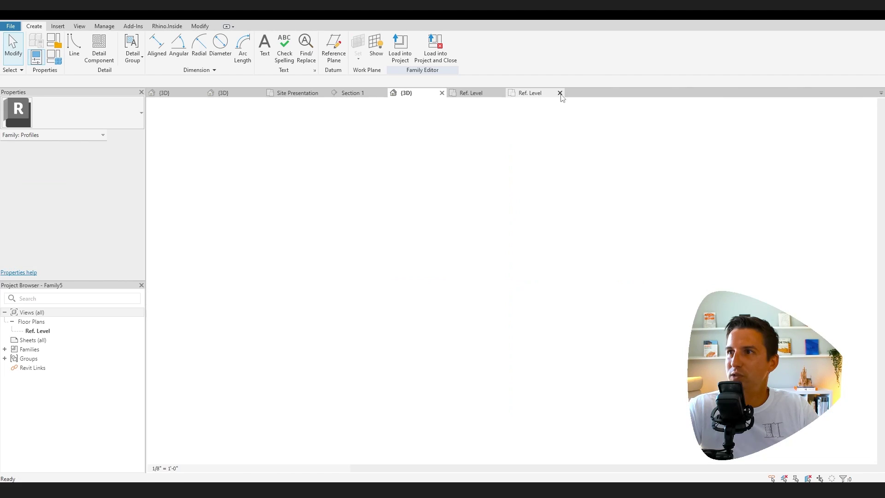
Step: Open the Stegmeier coping profile family and examine its outline, arc and straight segments, and dimensions against the reference planes
click(469, 92)
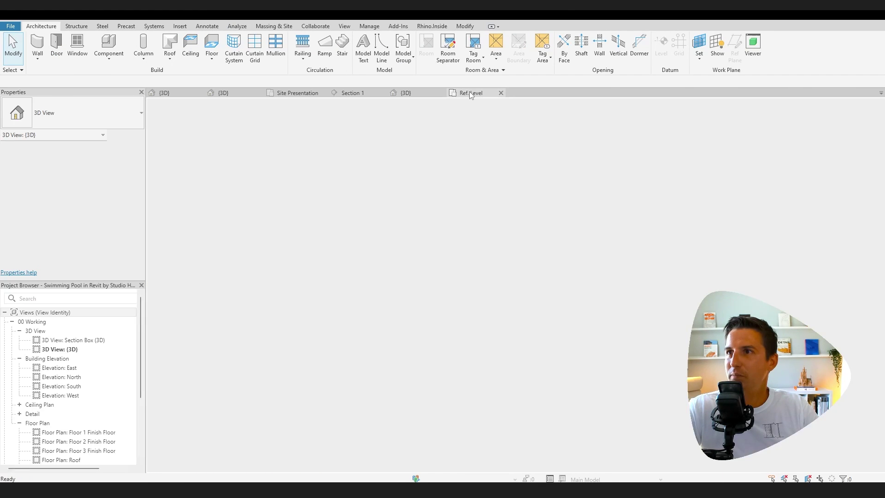
scroll(335, 316, up, 3)
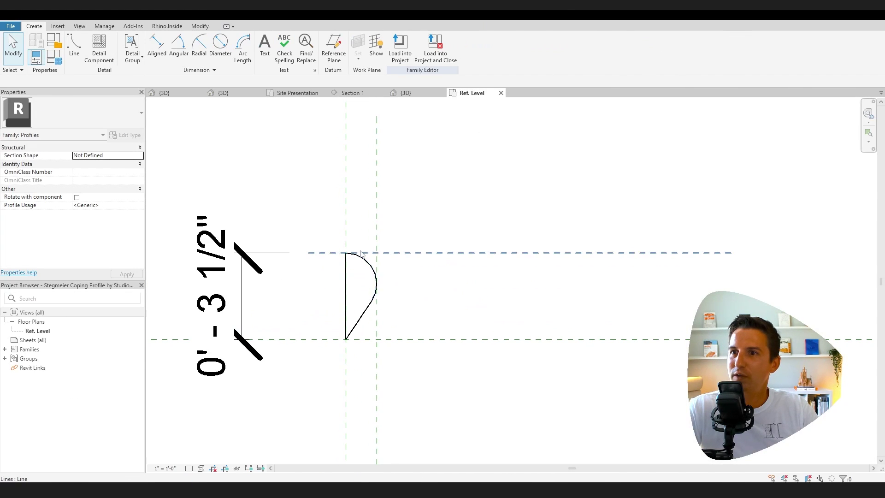
scroll(360, 322, down, 3)
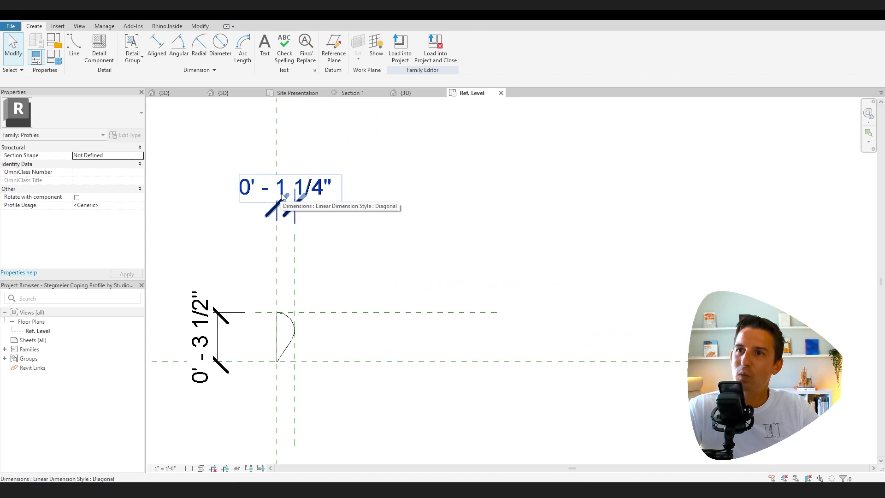
scroll(287, 326, up, 3)
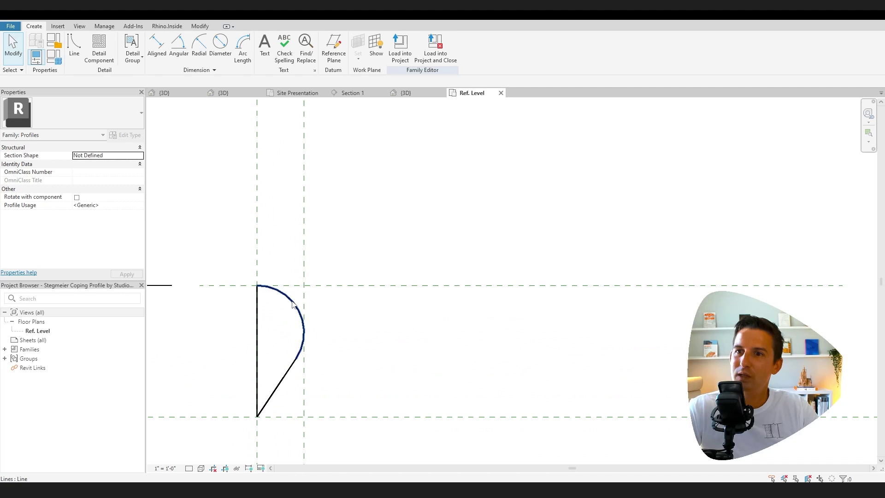
click(301, 357)
click(297, 359)
click(344, 359)
scroll(344, 359, down, 2)
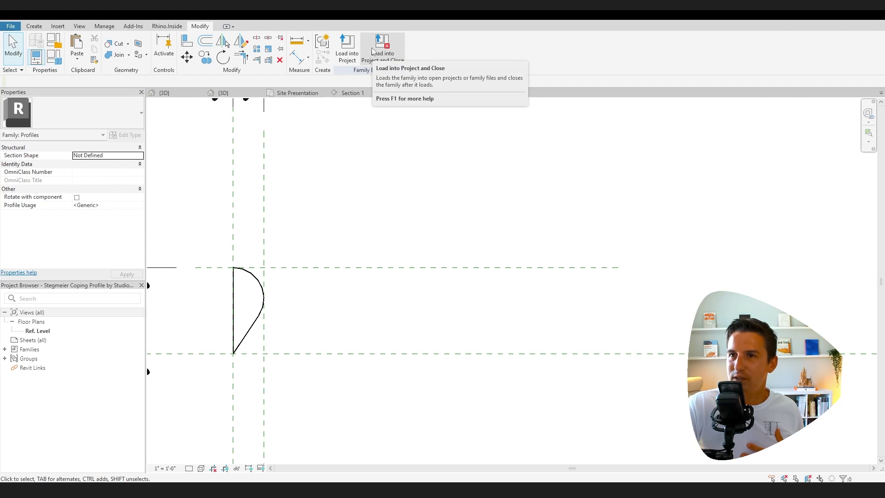
Step: Return to the project's 3D pool view and start a horizontal wall sweep of type Cornice
click(414, 95)
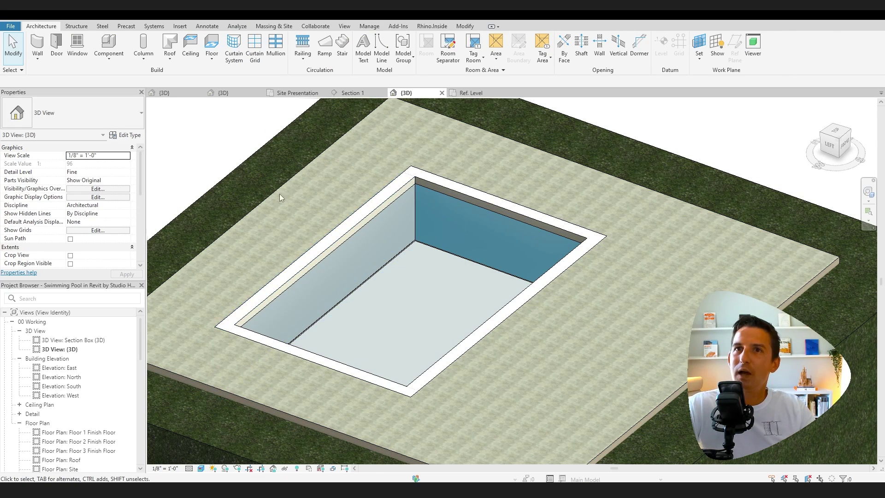
click(37, 58)
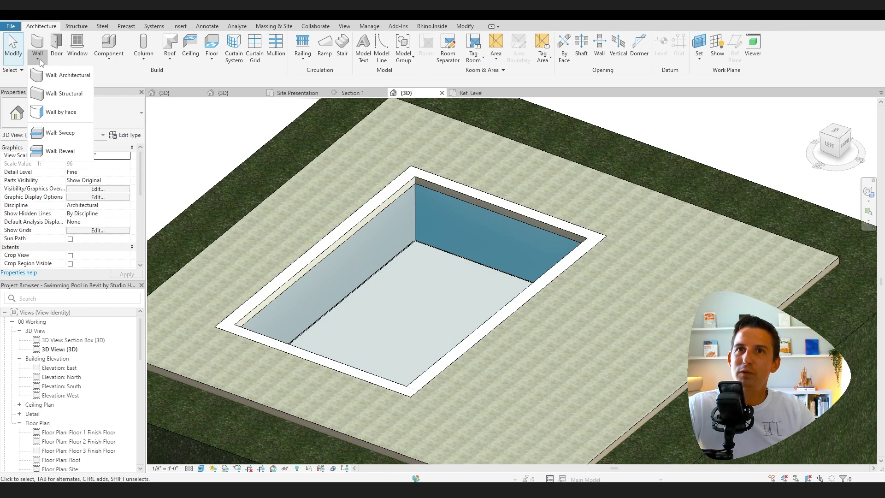
click(70, 134)
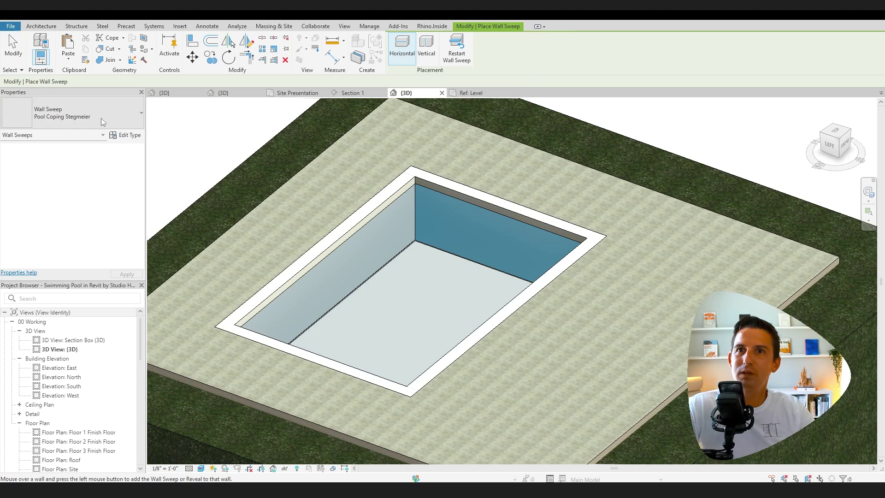
click(124, 114)
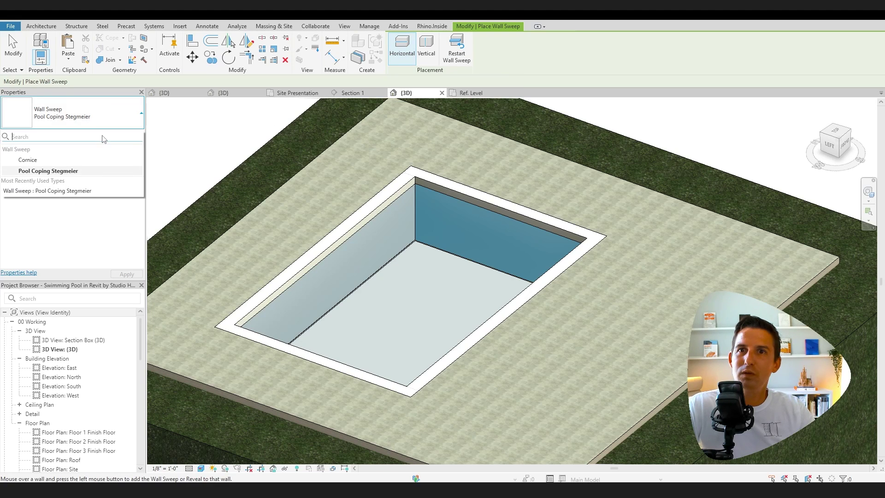
click(70, 160)
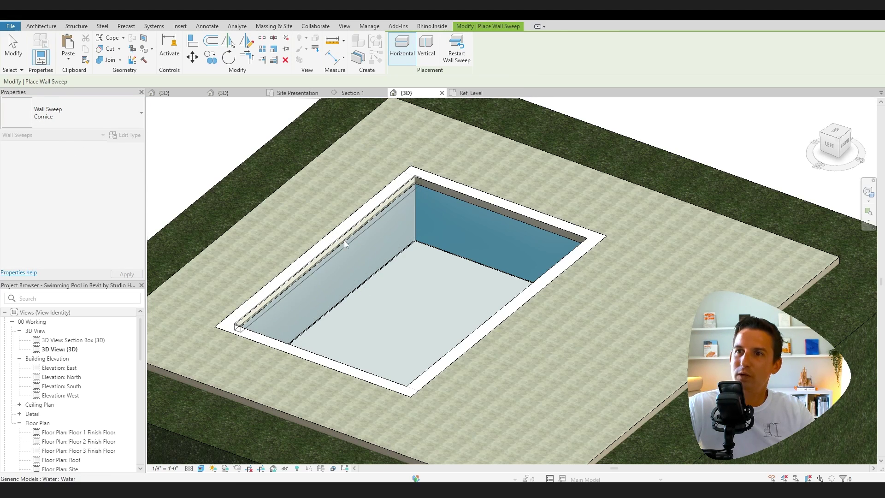
Step: Switch the wall sweep type to Pool Coping Stegmeier and back to Cornice
click(125, 124)
click(140, 158)
click(126, 114)
click(125, 118)
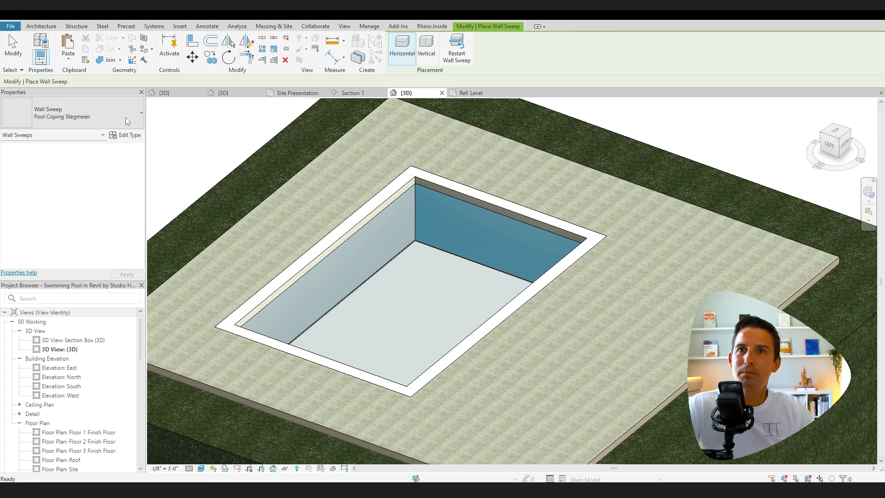
click(127, 121)
click(58, 161)
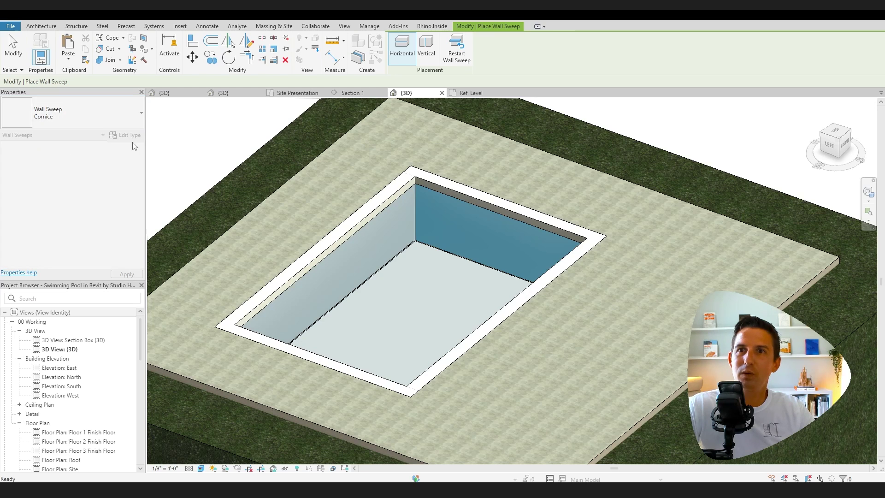
Step: Place the Cornice sweep along the inner upper edge of the pool's long wall and end the placement
click(357, 232)
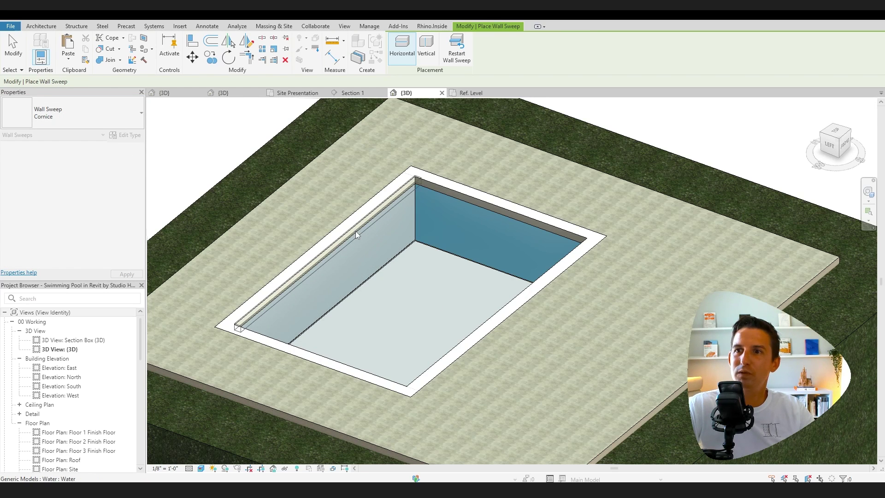
key(Escape)
key(Escape)
scroll(320, 258, up, 6)
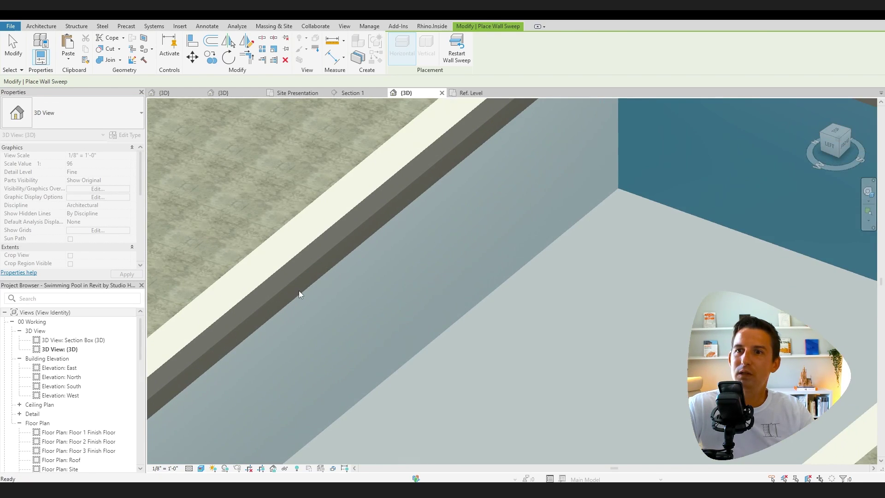
Step: Examine the cornice wall sweep's type properties, including type duplication and the profiles offered for it
click(290, 282)
scroll(290, 282, down, 5)
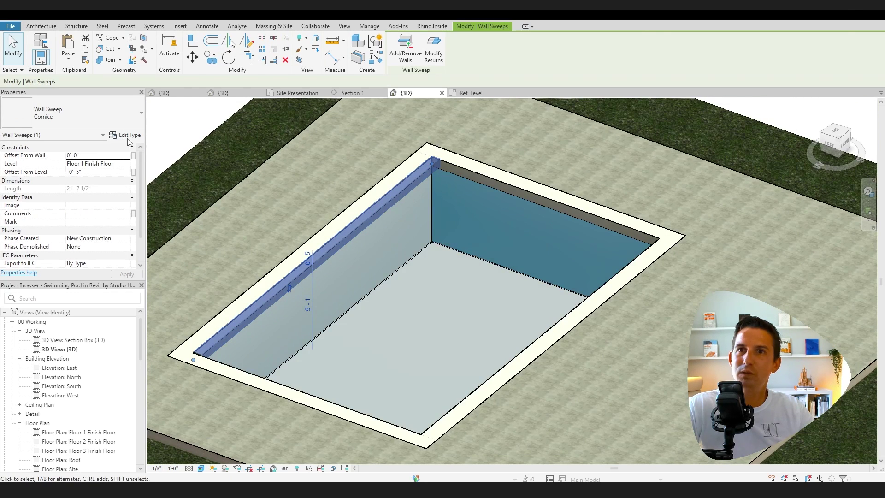
click(128, 135)
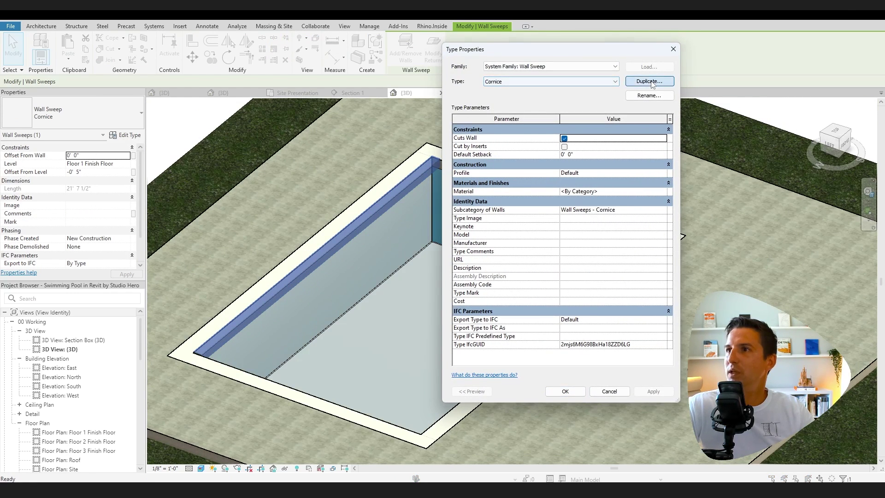
click(650, 81)
click(605, 245)
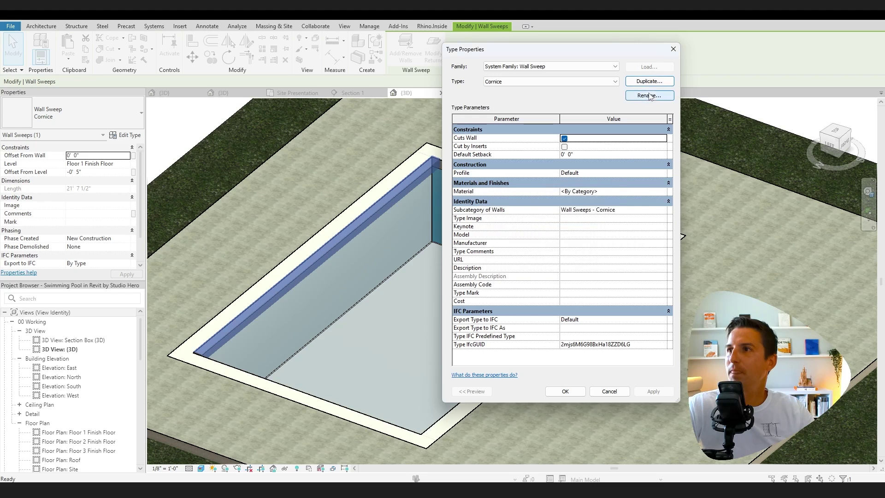
click(663, 173)
click(663, 173)
scroll(604, 195, down, 5)
scroll(604, 194, down, 3)
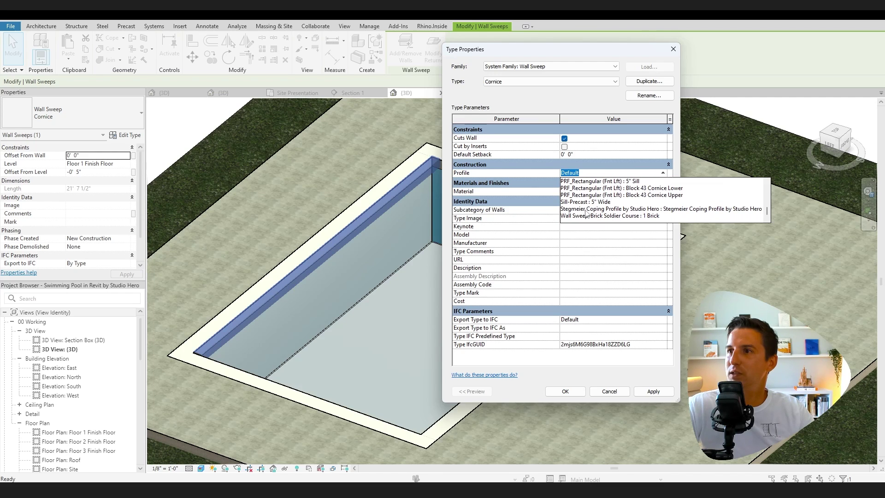
click(623, 393)
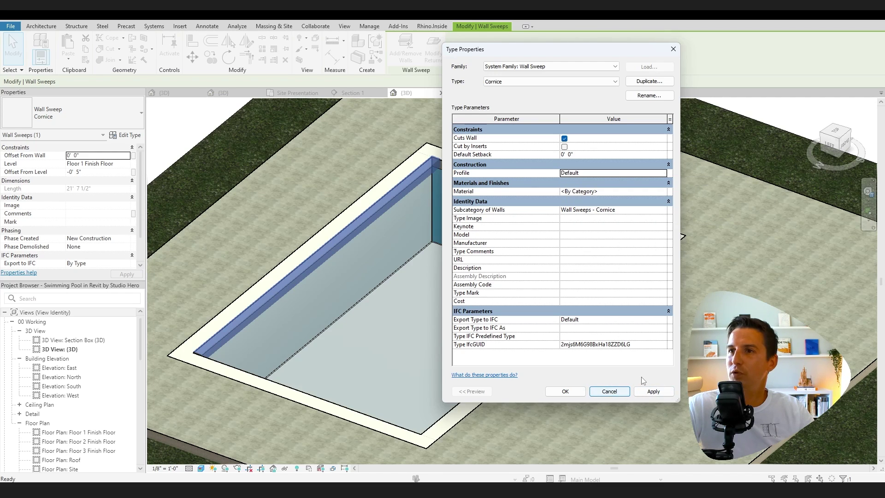
click(565, 391)
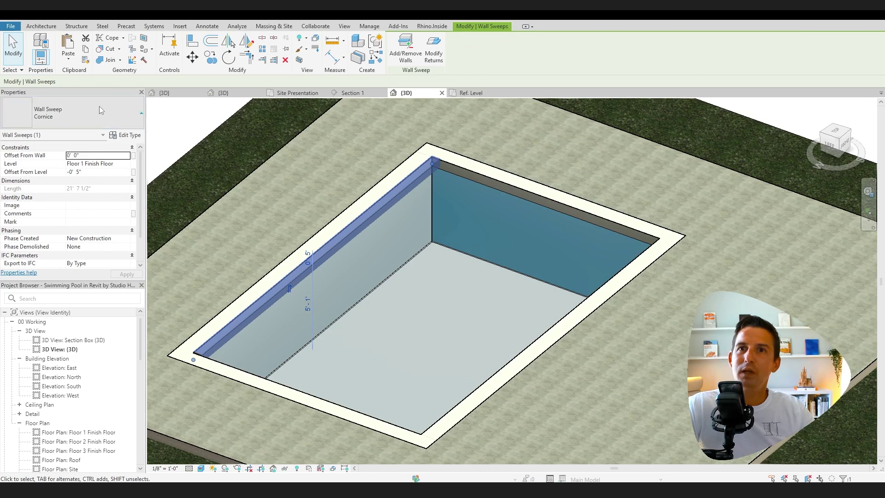
Step: Change the wall sweep's type to Pool Coping Stegmeier, then reselect the sweep and open its Offset From Level value
click(101, 110)
key(Escape)
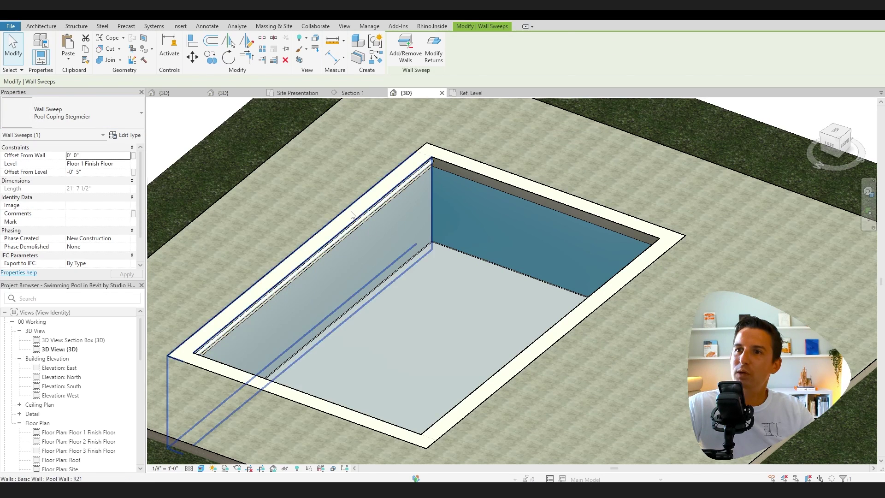
scroll(359, 230, up, 5)
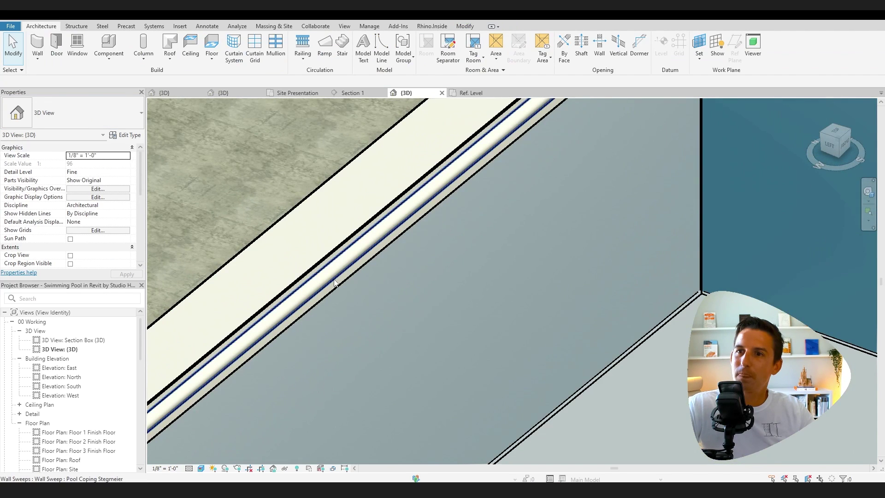
click(335, 282)
scroll(255, 280, up, 2)
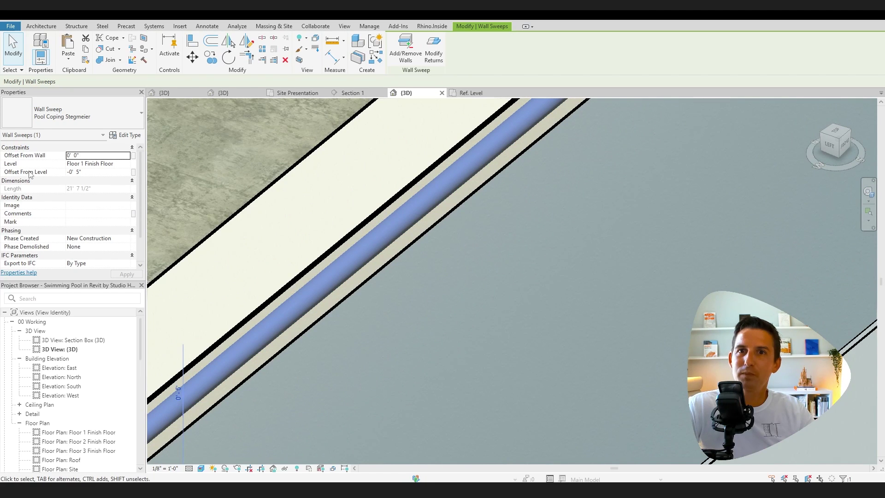
click(97, 172)
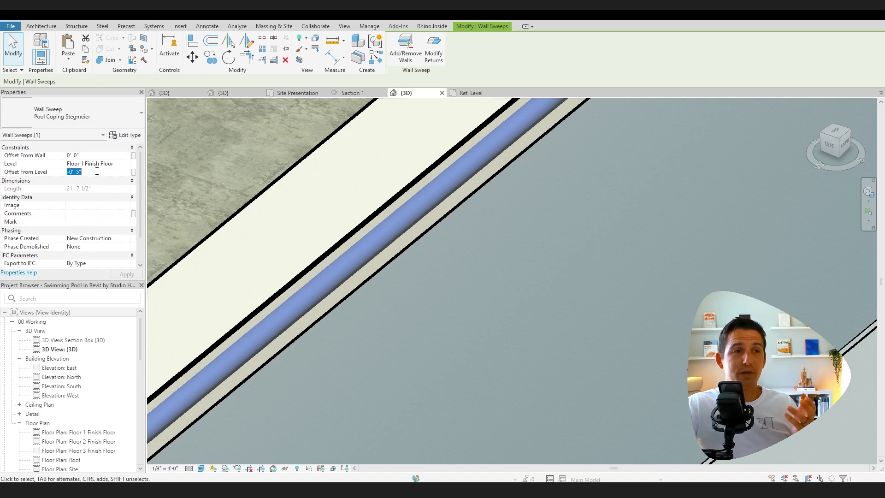
Step: In the coping profile family's Ref. Level view, move the profile lines straight down 3 1/2" so their top meets the horizontal origin plane
click(474, 94)
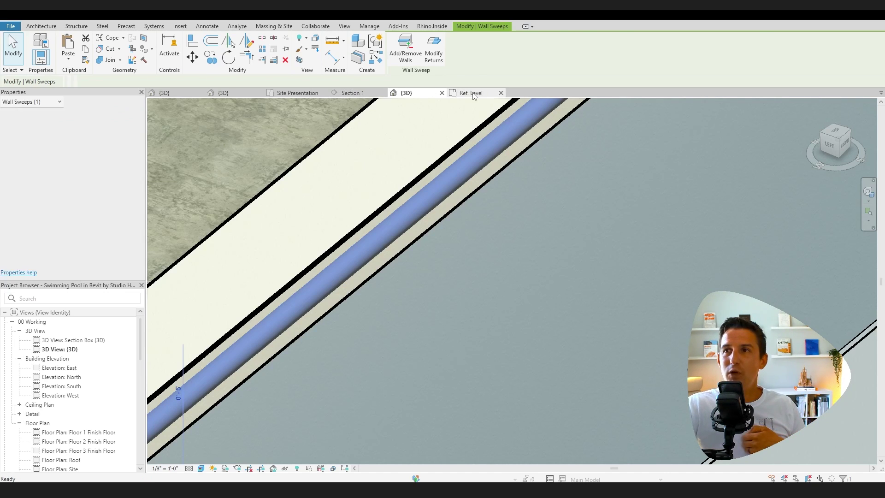
scroll(338, 311, down, 5)
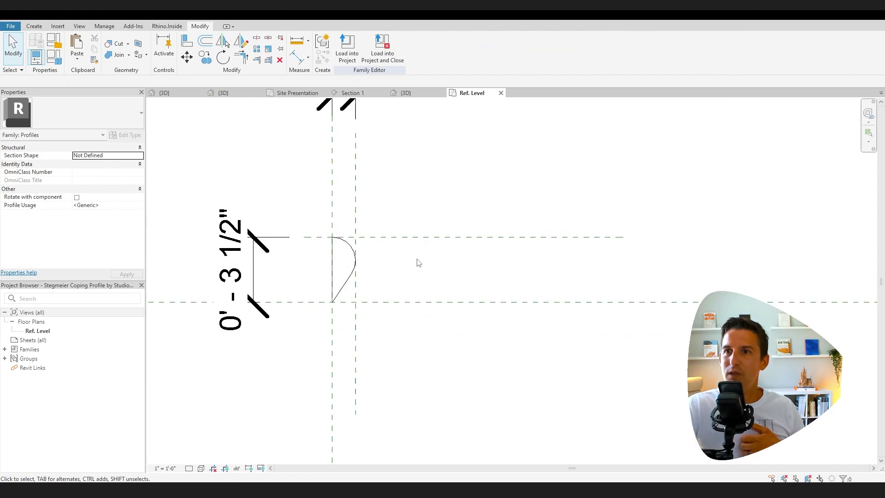
scroll(390, 274, up, 4)
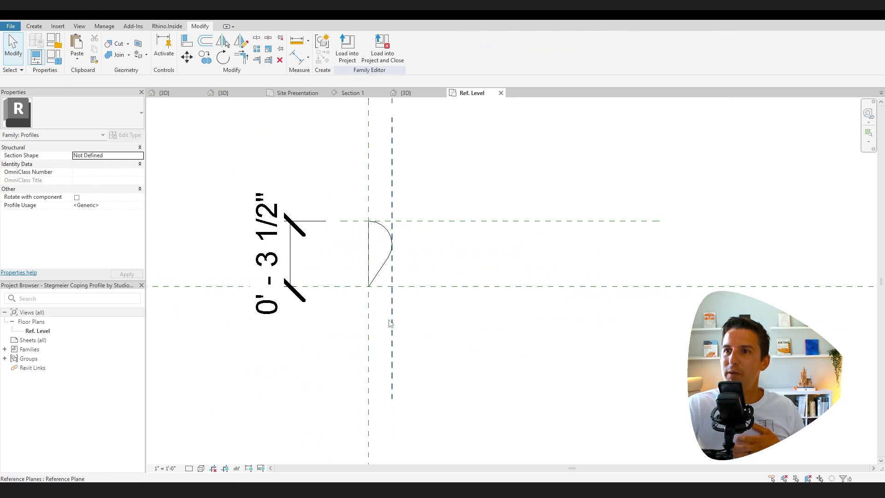
drag(347, 206, 447, 326)
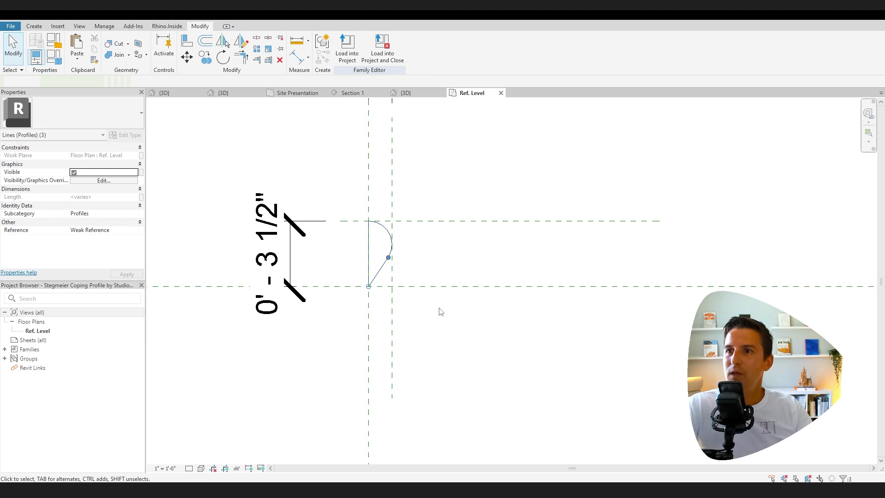
drag(368, 222, 368, 286)
click(462, 312)
scroll(446, 318, down, 3)
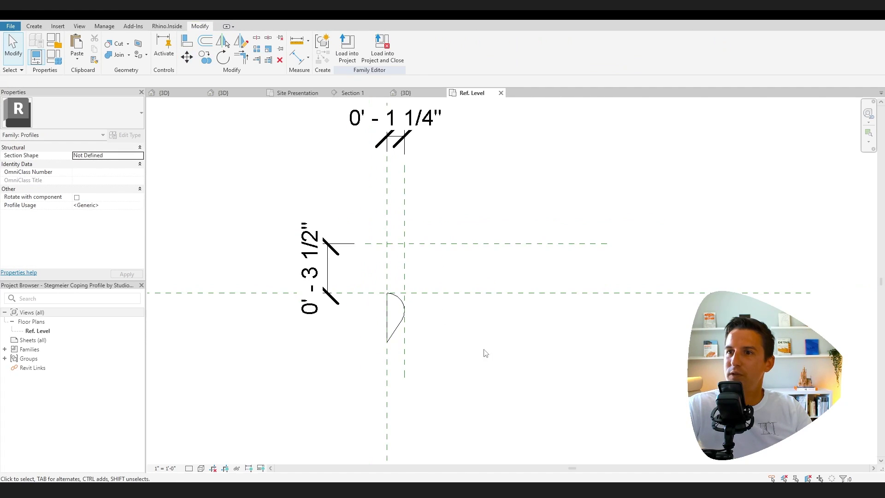
middle_drag(484, 352, 415, 339)
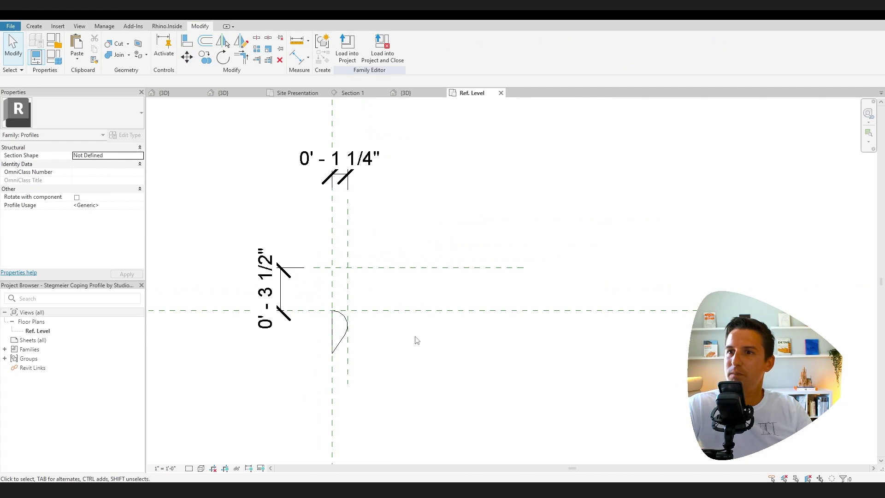
Step: Load the edited profile into Swimming Pool in Revit by Studio Hero.rvt and close it, overwriting the existing version and its parameter values
click(383, 54)
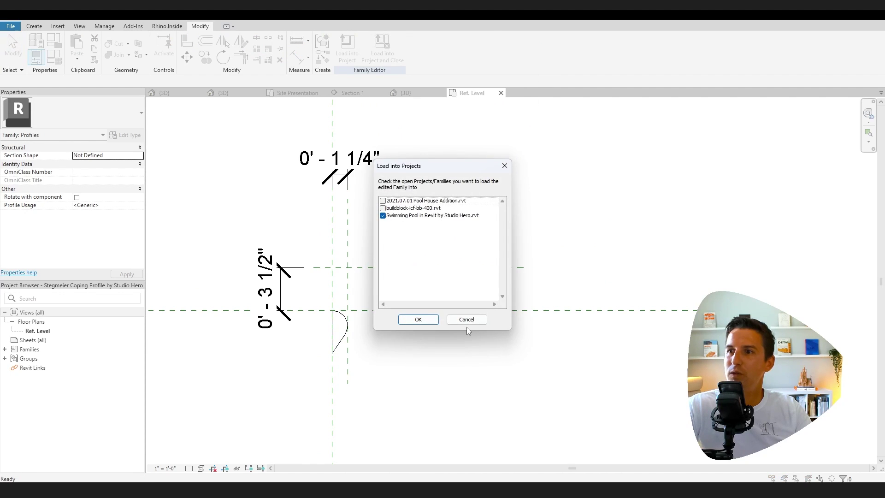
click(467, 319)
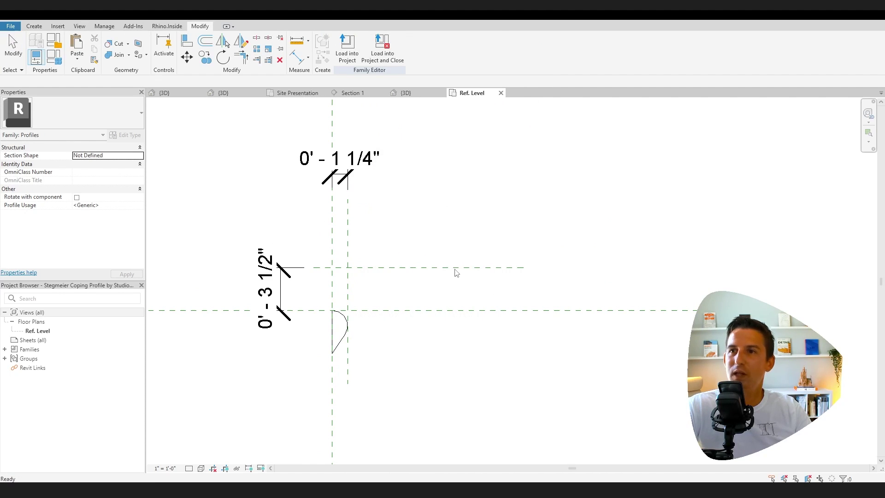
click(383, 55)
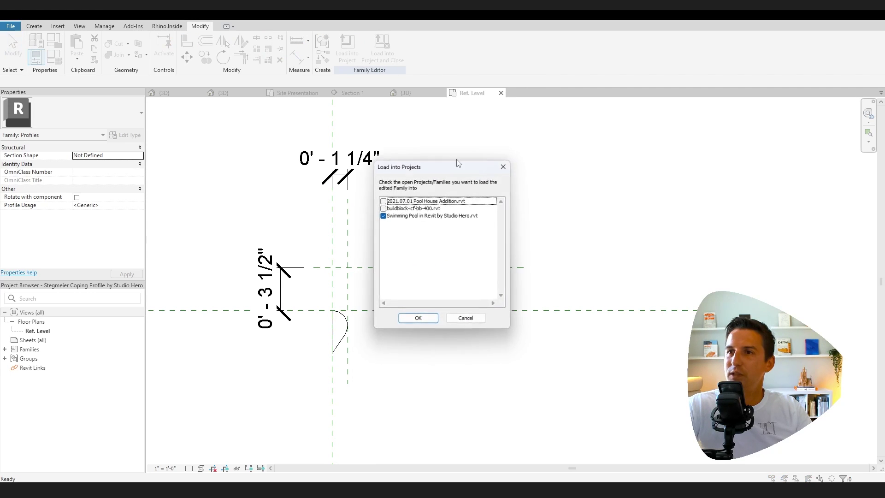
click(418, 320)
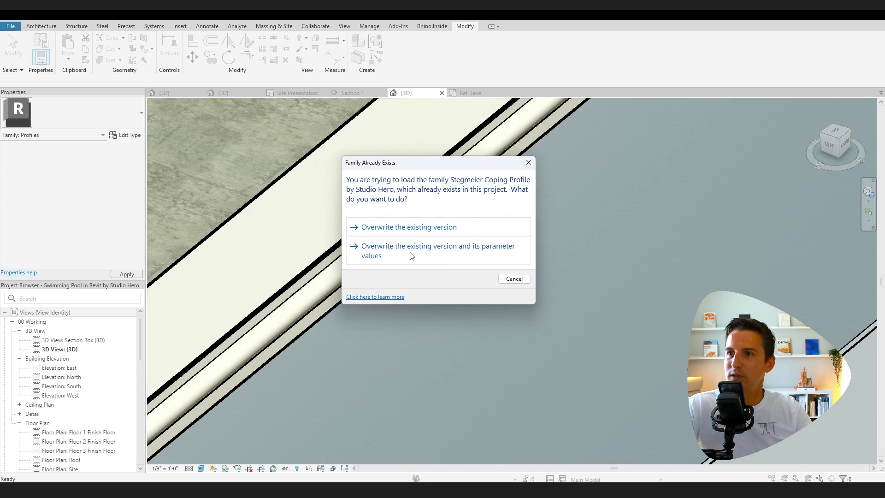
click(410, 254)
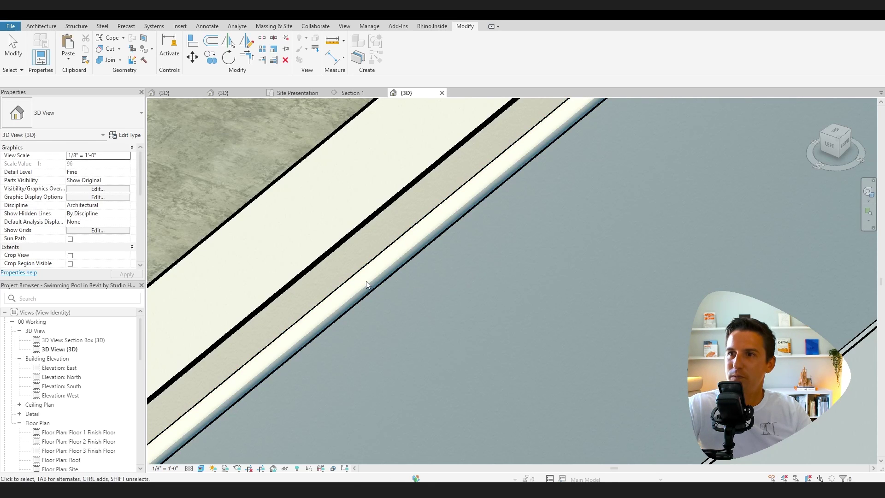
Step: Set the coping wall sweep's Offset From Level to 0' 0"
click(371, 291)
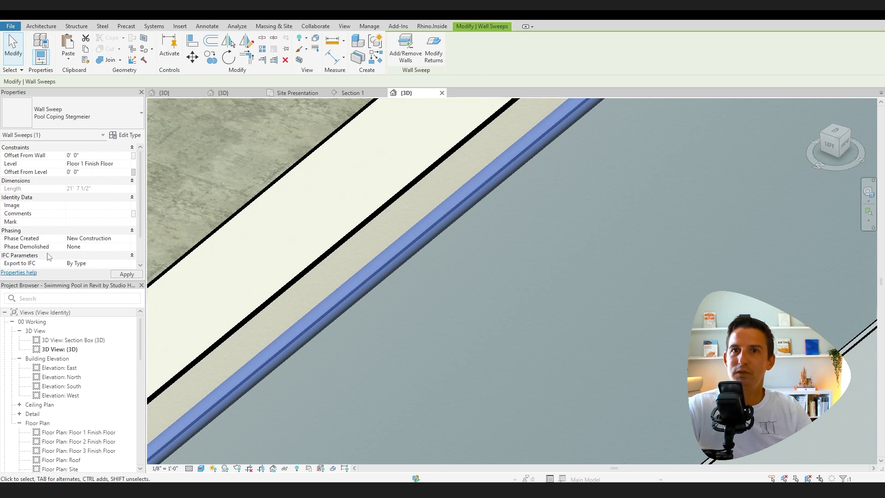
shift+middle_drag(257, 300, 377, 165)
key(Escape)
Step: Extend the coping wall sweep onto the remaining inner walls of the pool
click(412, 257)
click(381, 168)
click(502, 209)
shift+middle_drag(507, 214, 524, 198)
click(527, 190)
shift+middle_drag(395, 244, 203, 270)
key(Escape)
key(Escape)
click(206, 238)
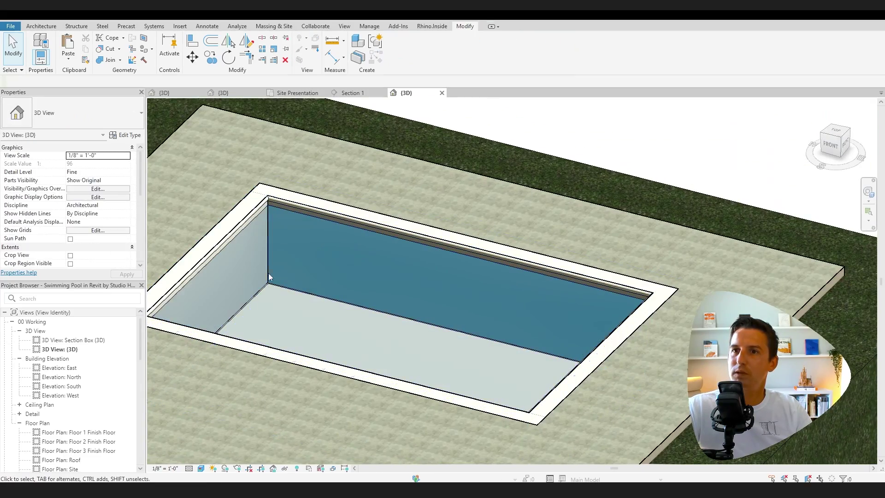
Step: Inspect the coping around the pool edge in 3D and its cut profile at the wall top in Section 1
shift+middle_drag(276, 295, 484, 302)
scroll(484, 302, up, 5)
shift+middle_drag(654, 202, 284, 239)
click(351, 93)
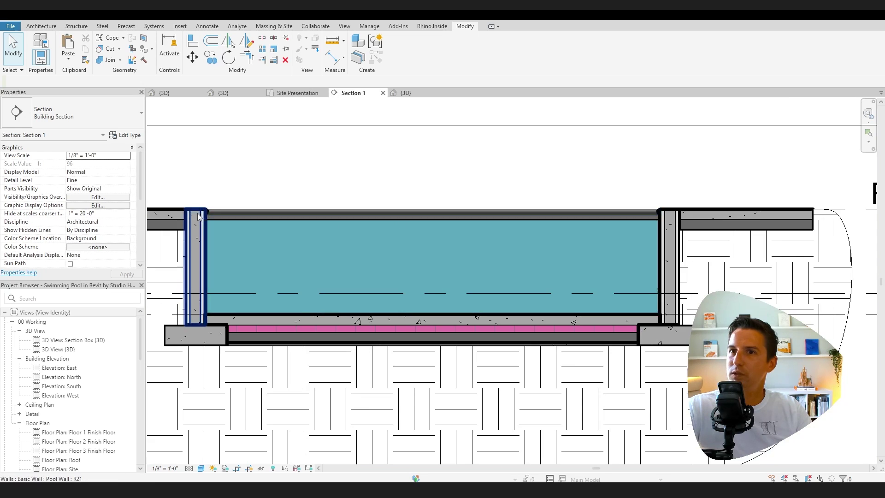
scroll(198, 211, up, 5)
scroll(206, 207, up, 4)
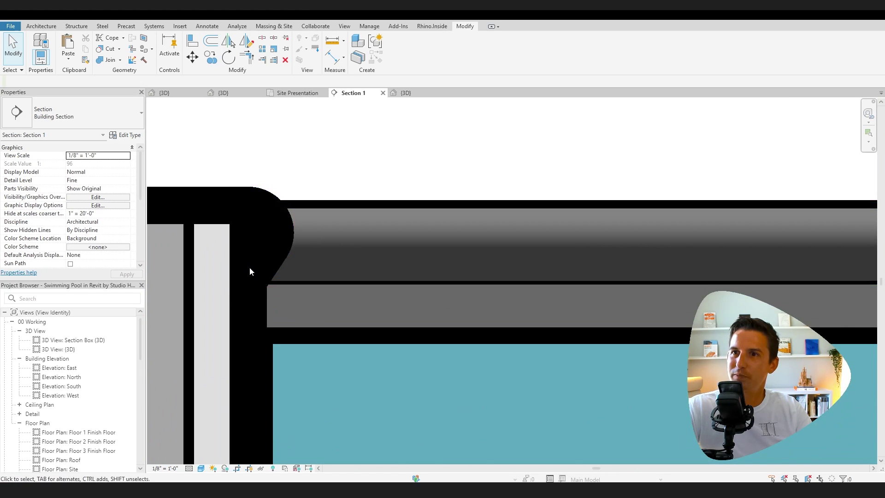
scroll(249, 267, down, 4)
click(406, 93)
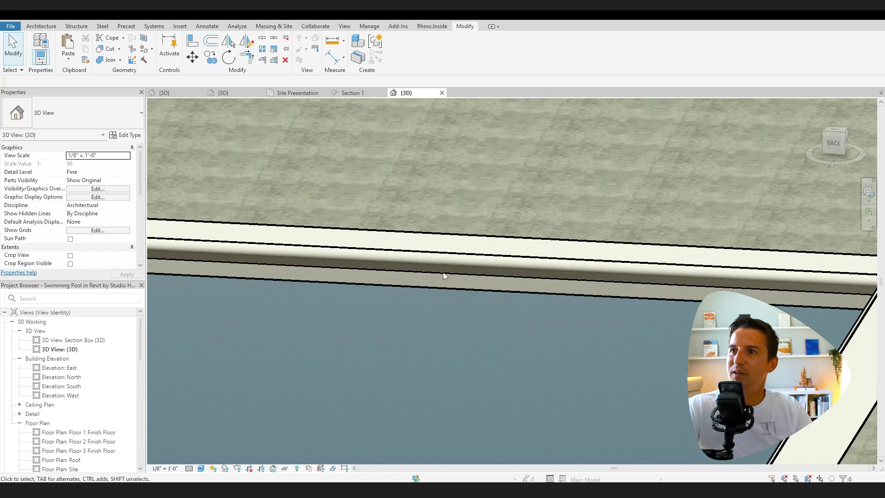
Step: Review the profile and material assigned in the pool coping sweep's type properties, then view the whole pool
click(442, 262)
key(Escape)
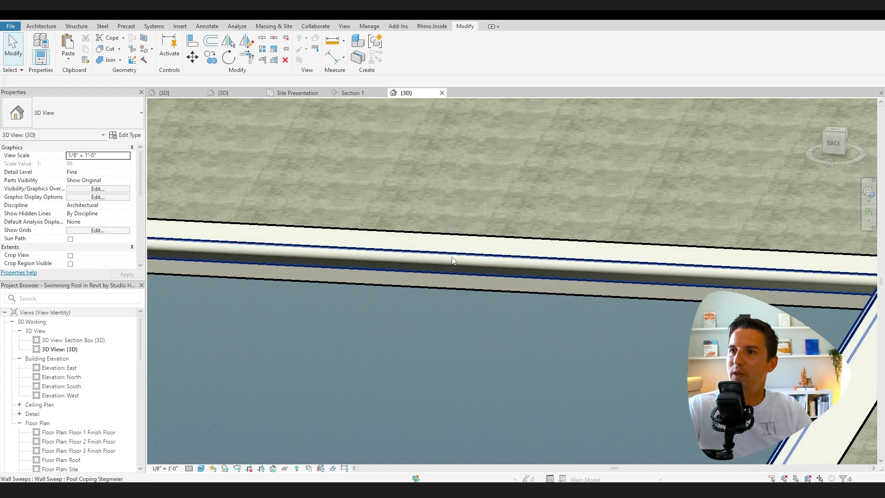
click(452, 261)
click(129, 135)
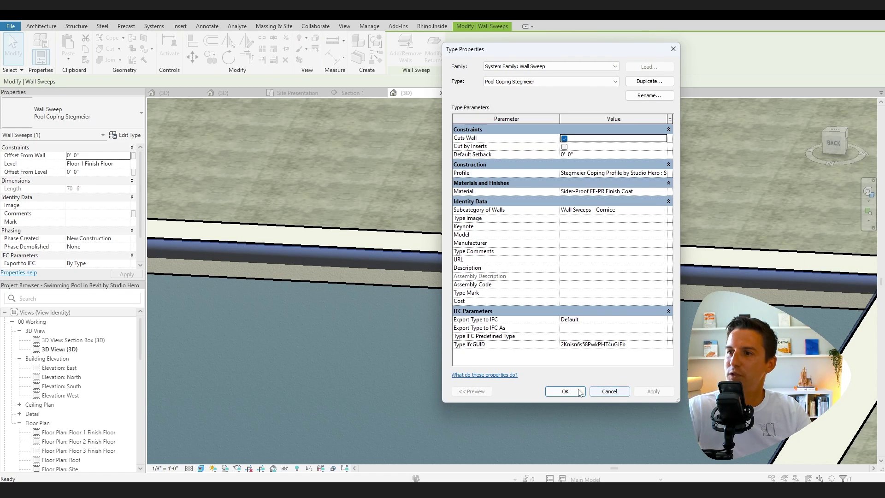
click(565, 392)
scroll(579, 381, down, 4)
key(Escape)
shift+middle_drag(579, 378, 307, 272)
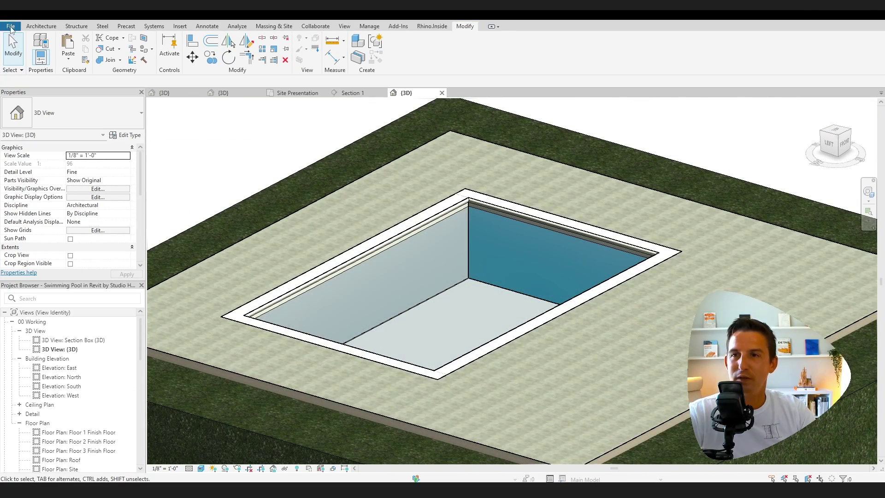
Step: Create a new family from the Profile.rft template
click(10, 26)
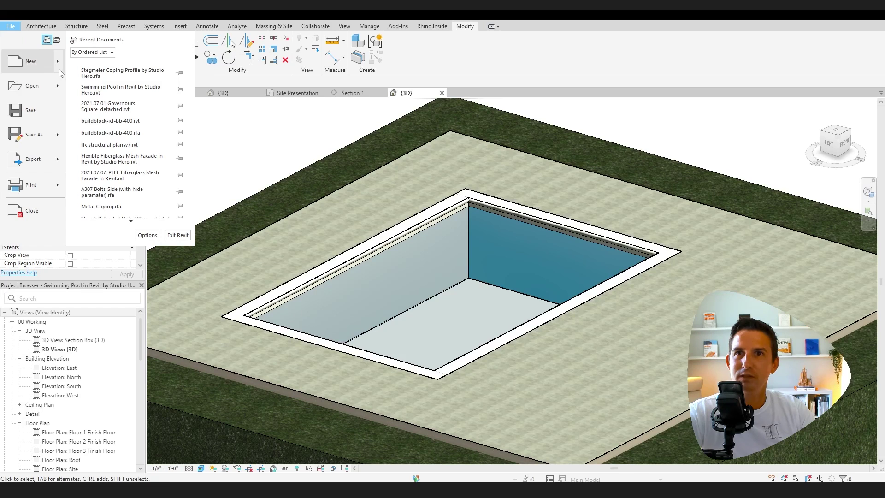
mouse_move(32, 62)
click(132, 90)
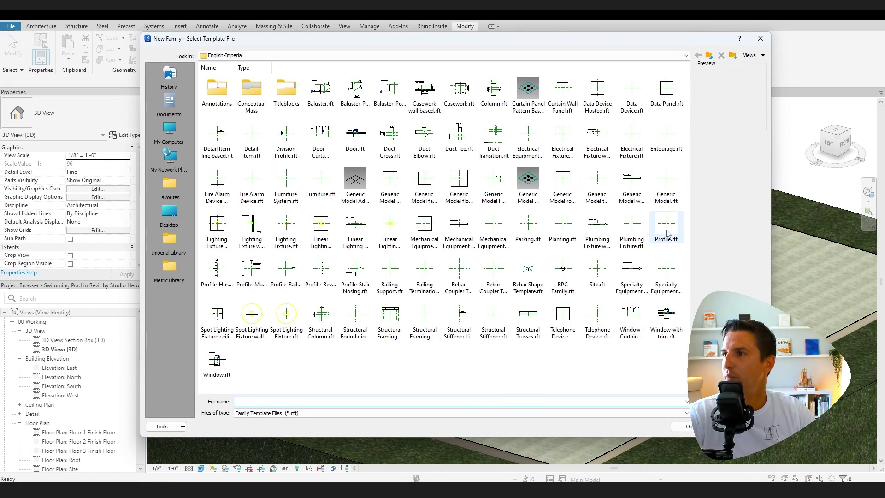
double_click(667, 231)
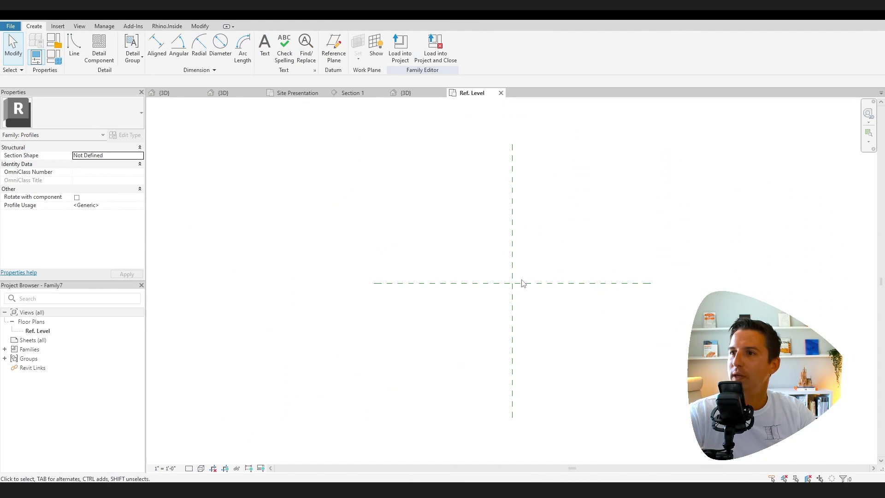
click(554, 283)
middle_drag(599, 269, 466, 285)
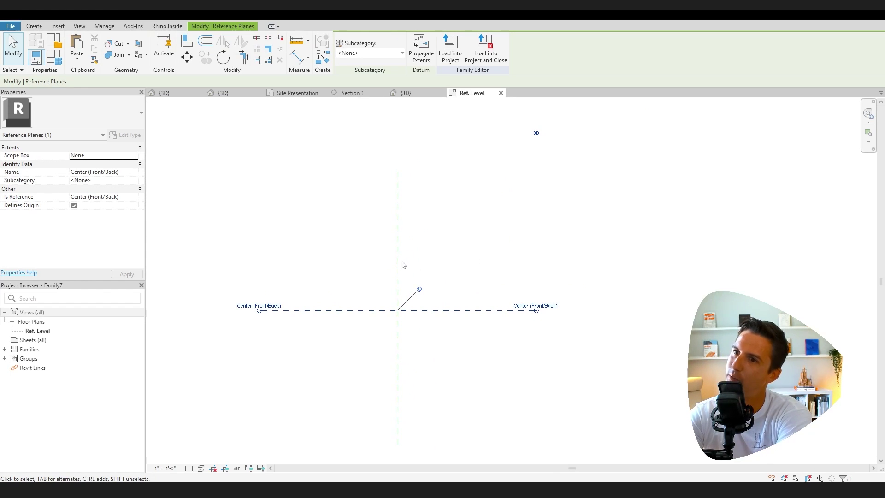
key(Escape)
middle_drag(424, 300, 370, 328)
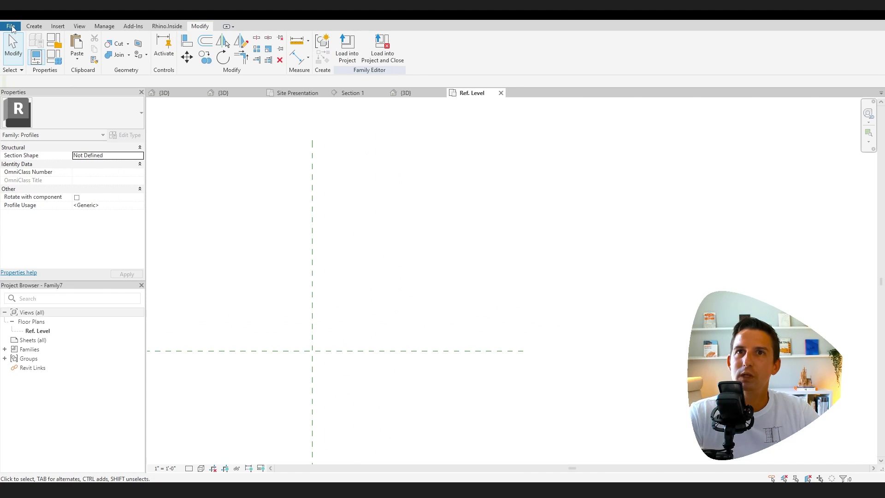
Step: Save the new profile family as Fillet Profile for Wall
click(12, 26)
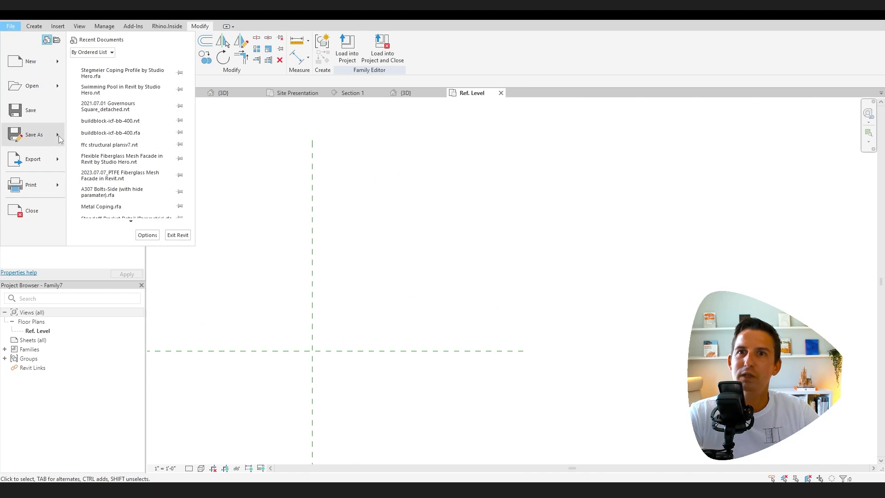
click(483, 264)
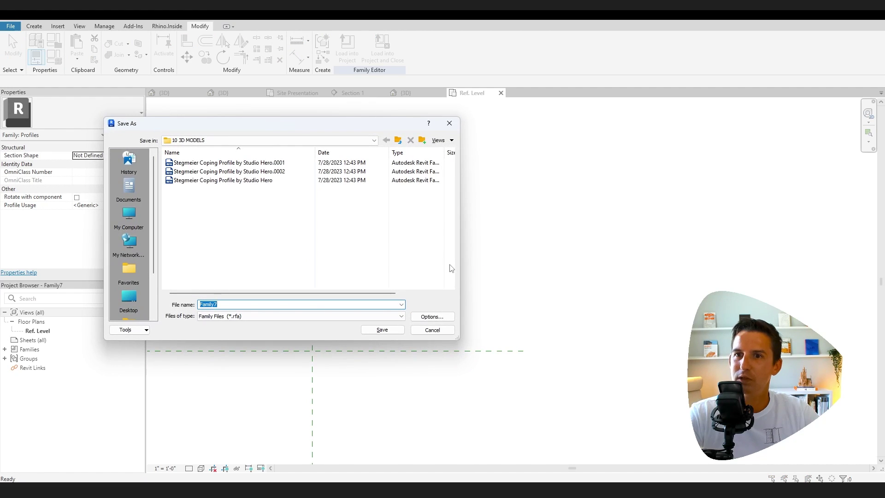
text(Fille)
text(t Profile for Wall)
key(Return)
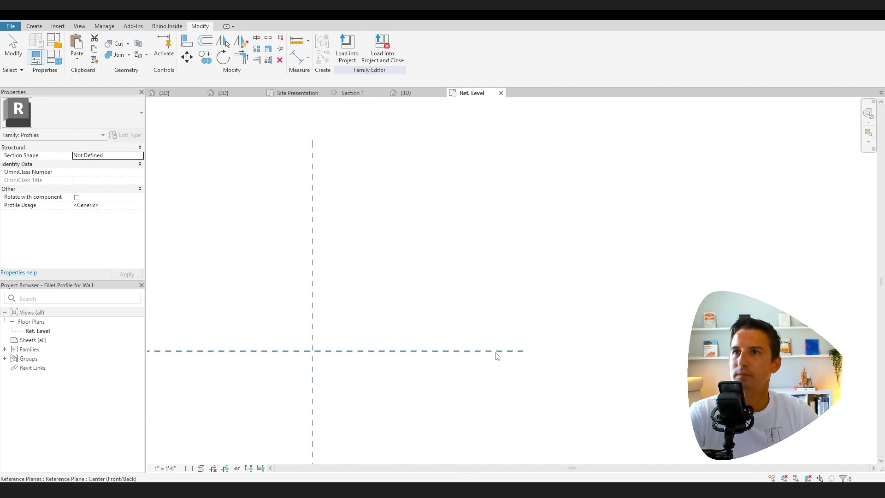
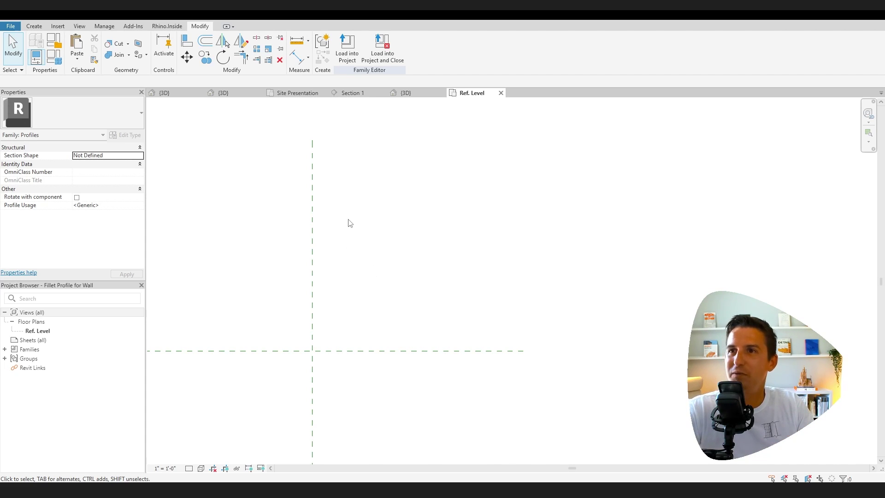
Step: Draw a 2.5' horizontal profile line along the reference plane, starting at the reference plane intersection
click(34, 26)
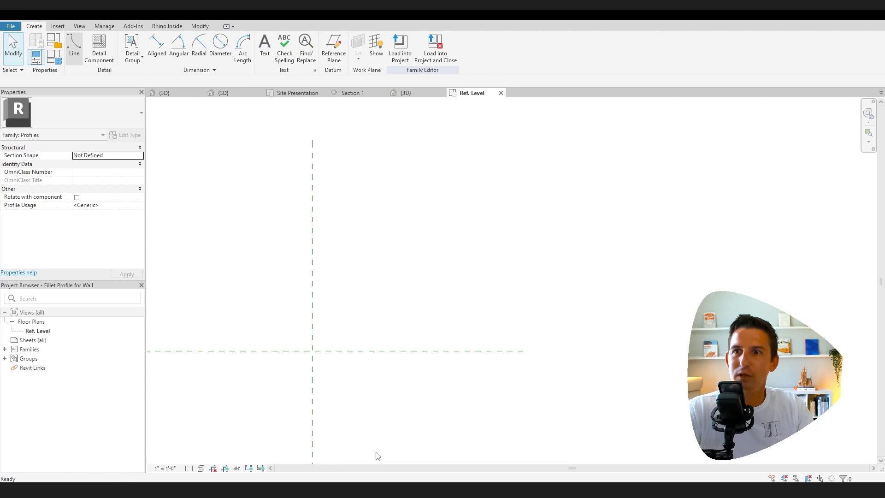
key(l)
key(i)
click(312, 350)
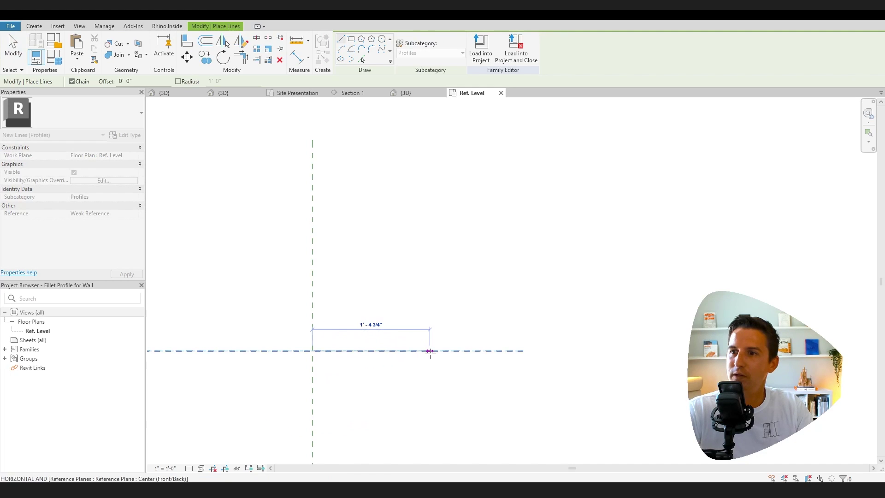
text(2.5')
key(Return)
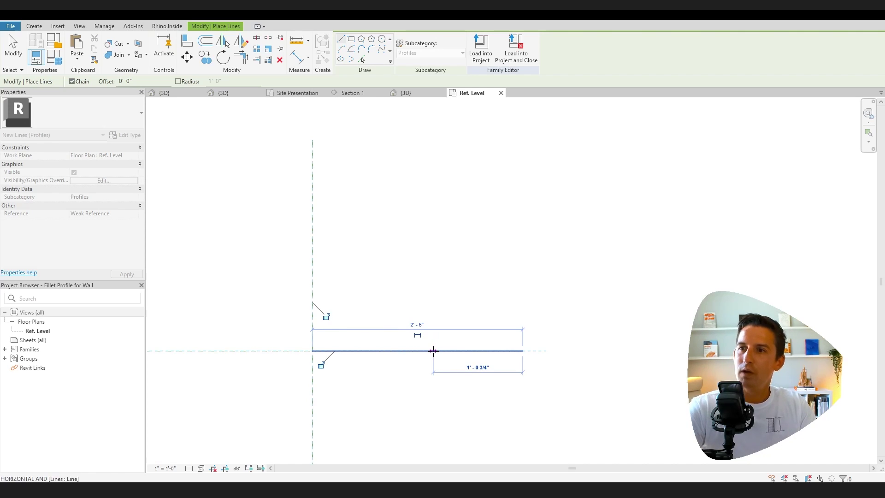
key(Escape)
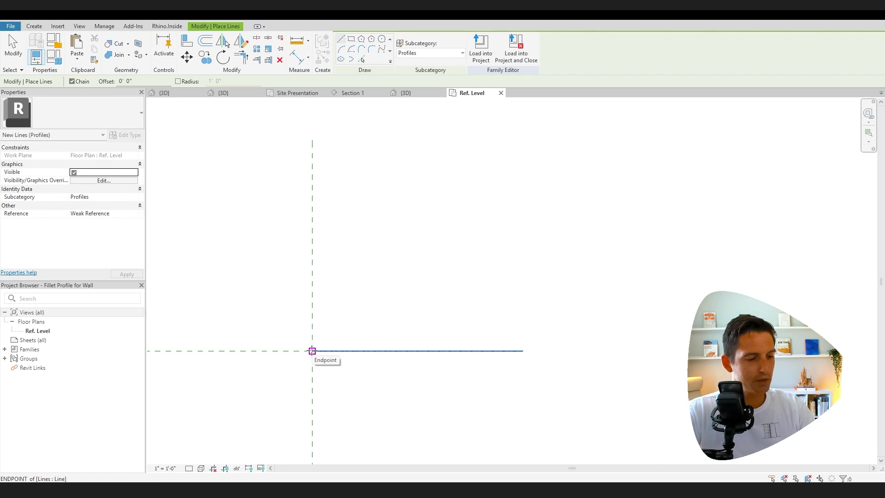
Step: Draw a 2.5' vertical profile line upward from the reference plane intersection
click(312, 350)
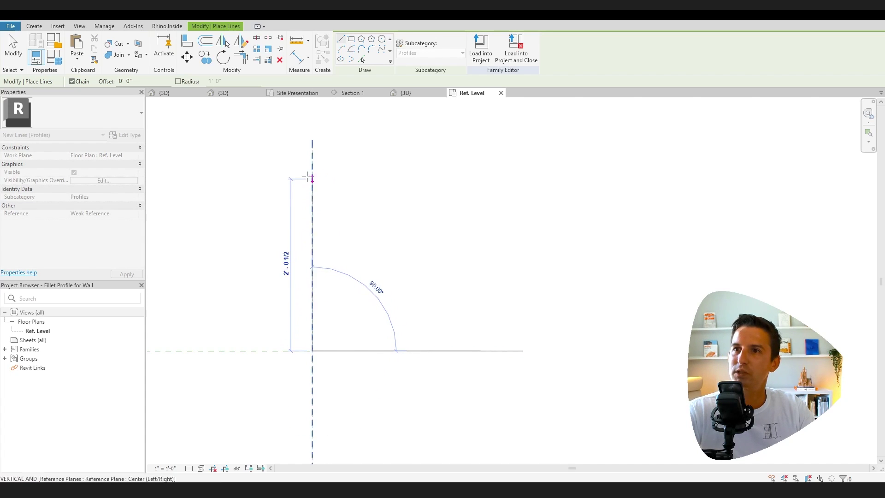
text(2.5)
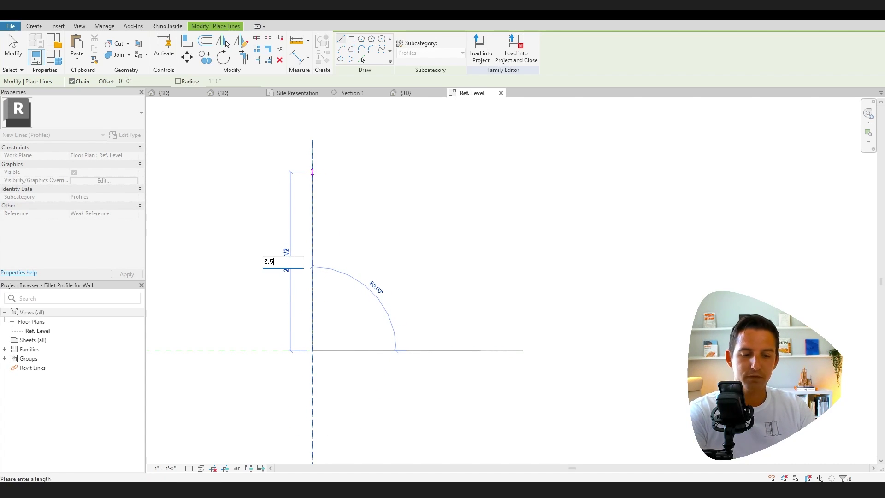
key(Return)
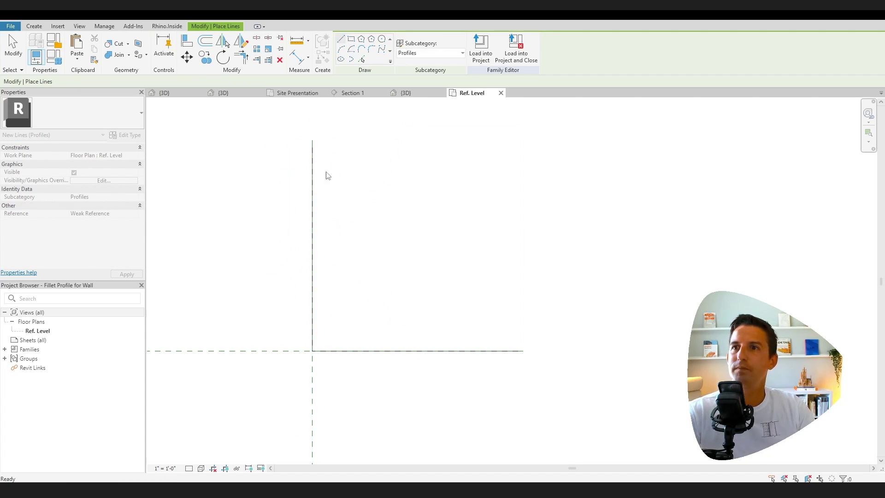
key(Escape)
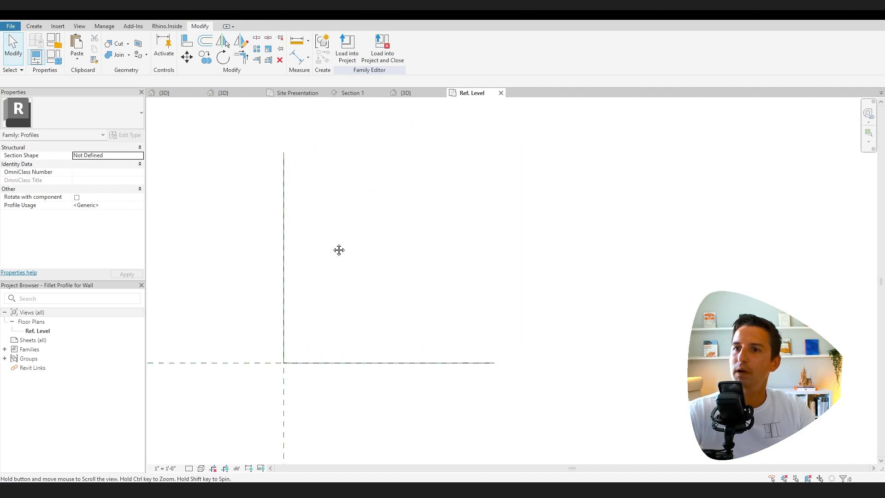
Step: Align the vertical and horizontal profile lines to their reference planes with the alignments locked
scroll(352, 243, down, 2)
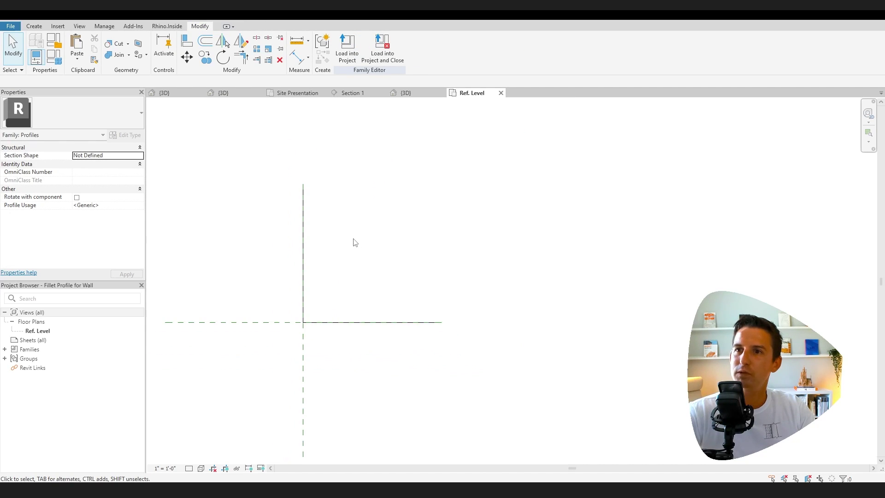
click(187, 41)
click(287, 227)
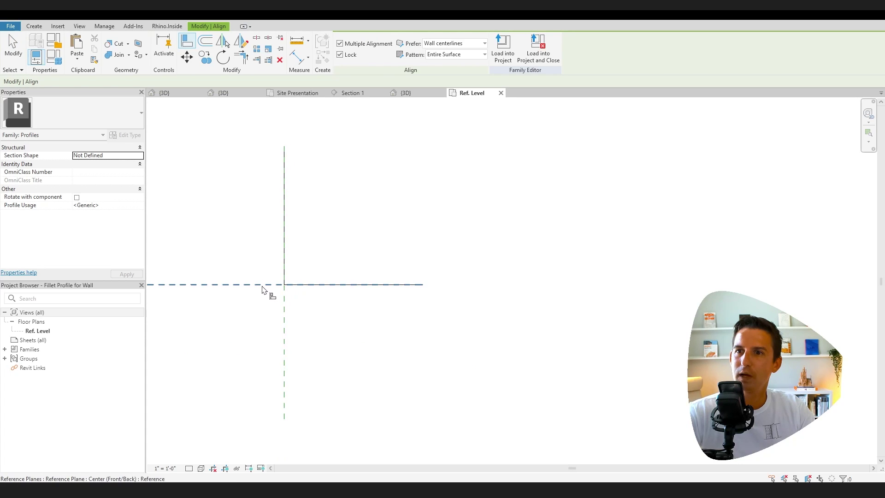
click(311, 290)
middle_drag(347, 323, 355, 369)
key(Escape)
scroll(313, 312, up, 3)
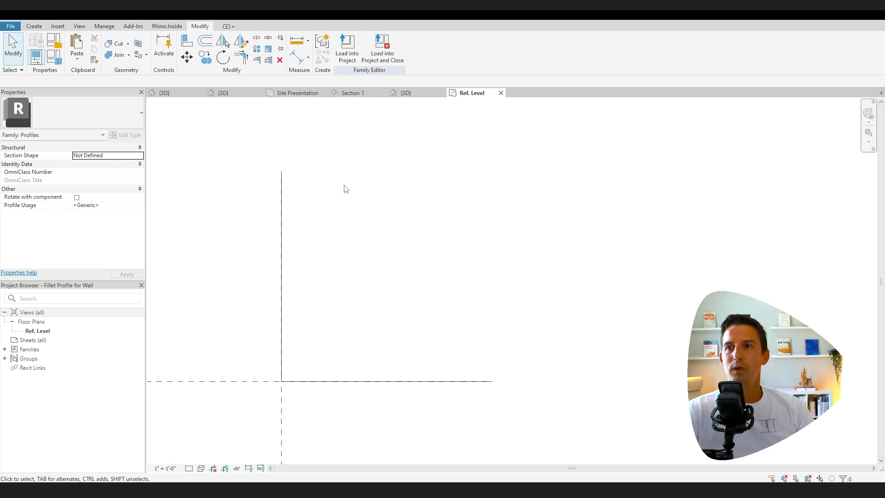
Step: Draw a fillet arc with a 1' 0" radius between the vertical and horizontal profile lines
click(35, 26)
click(71, 44)
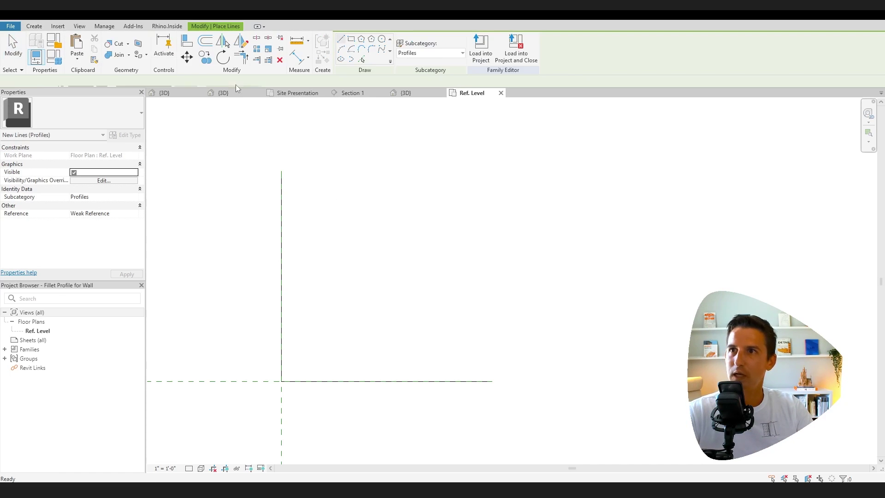
click(282, 183)
click(332, 381)
Step: Try to set the fillet arc's radius to 2' - 6"
click(326, 308)
text(2)
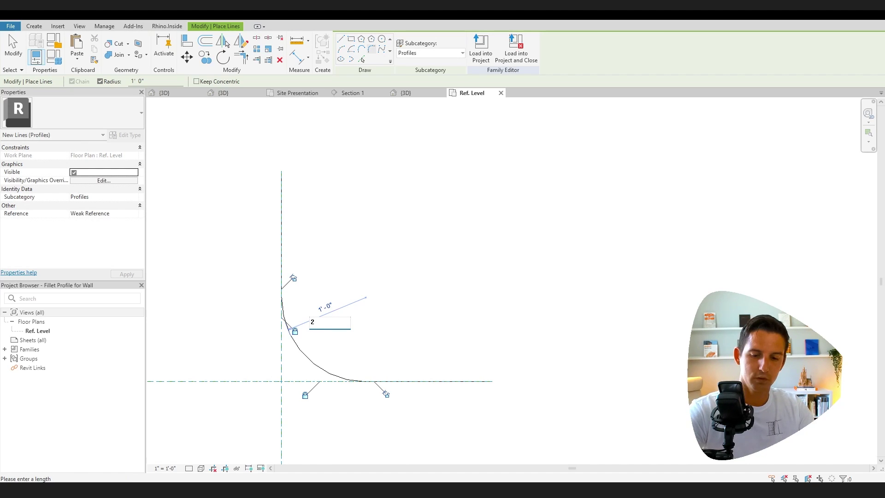
text(' - 6)
key(Return)
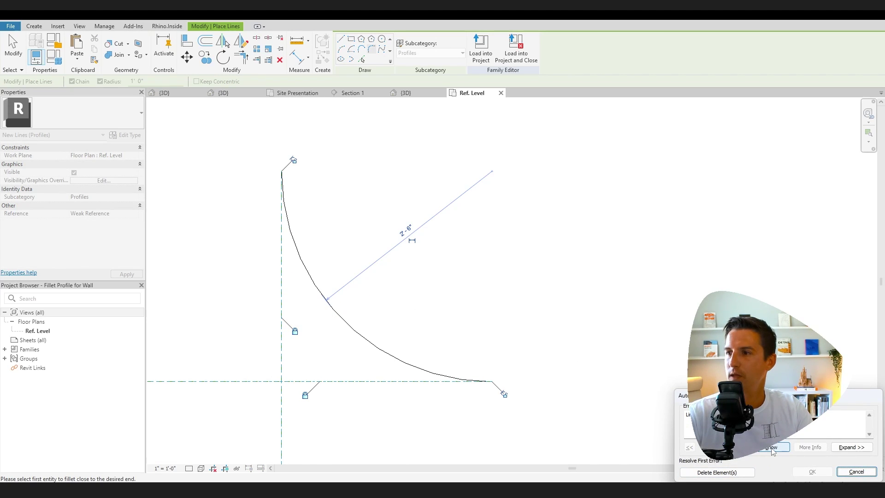
click(856, 471)
Step: Make the arc's radius dimension permanent and label it with a new type parameter named Fillet Radius
click(332, 318)
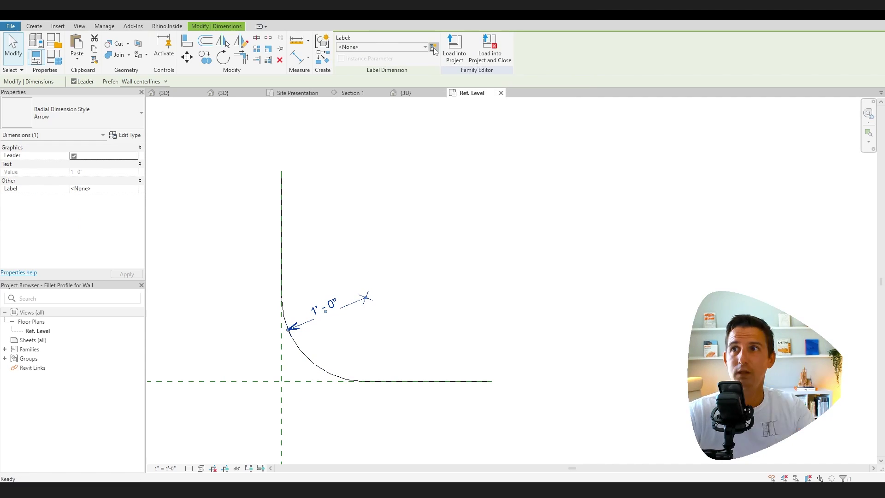
click(434, 48)
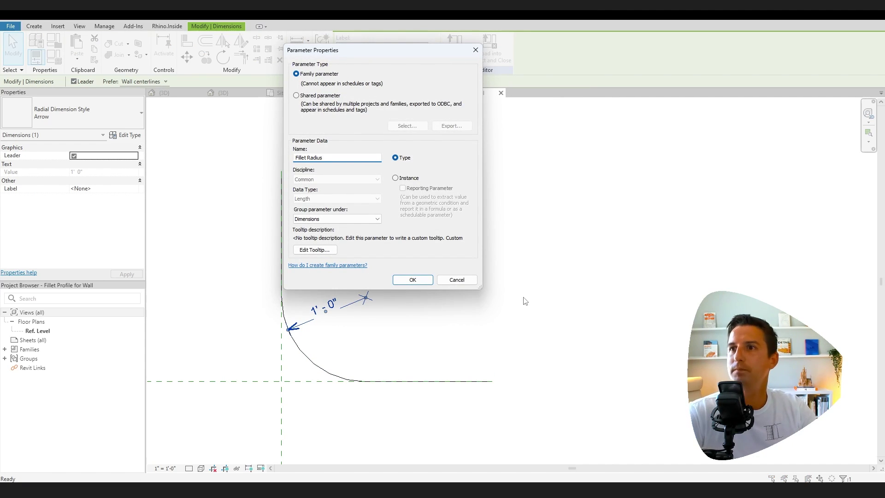
click(413, 280)
Step: Stretch the outer ends of the two straight lines back to the reference plane intersection to close the fillet profile
click(282, 182)
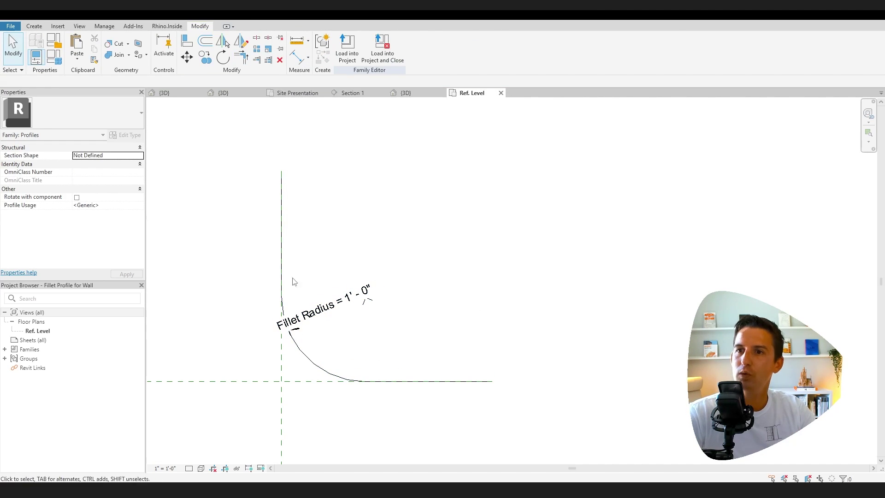
drag(282, 172, 282, 381)
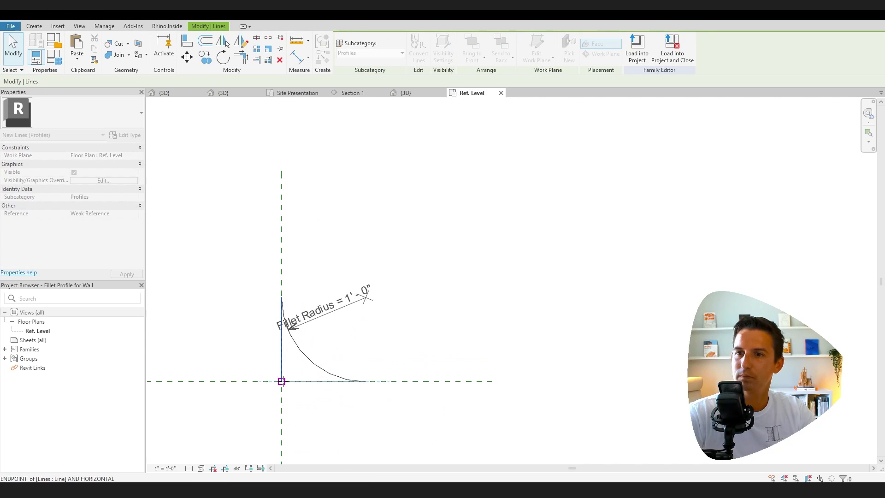
key(Escape)
Step: Test the Fillet Radius parameter at 2' - 6" and return it to 1' - 0"
click(351, 323)
scroll(392, 332, up, 2)
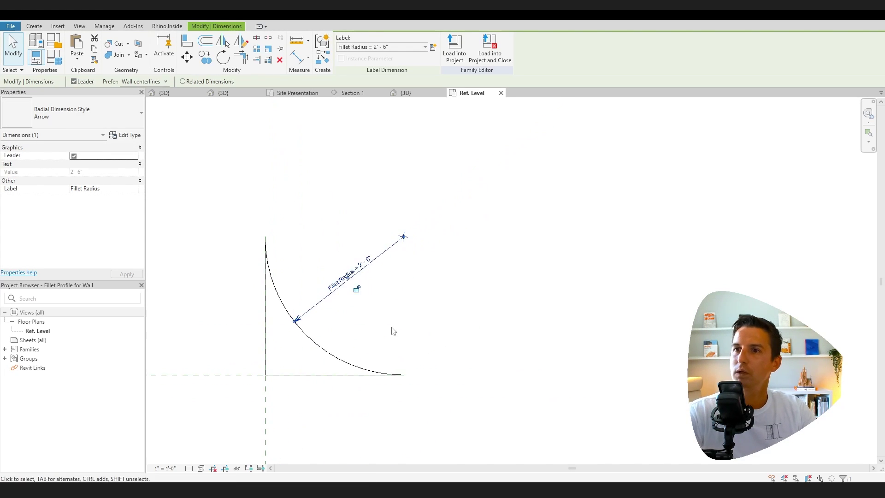
click(452, 152)
text(1)
key(Return)
scroll(326, 248, down, 3)
key(Escape)
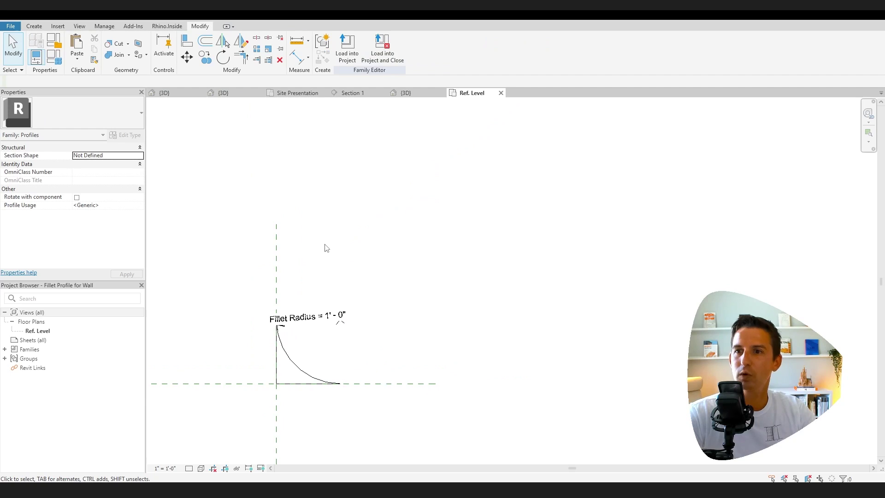
Step: Load the fillet profile into the pool project, closing the family, and set the work plane to Level : Pool Floor
click(382, 46)
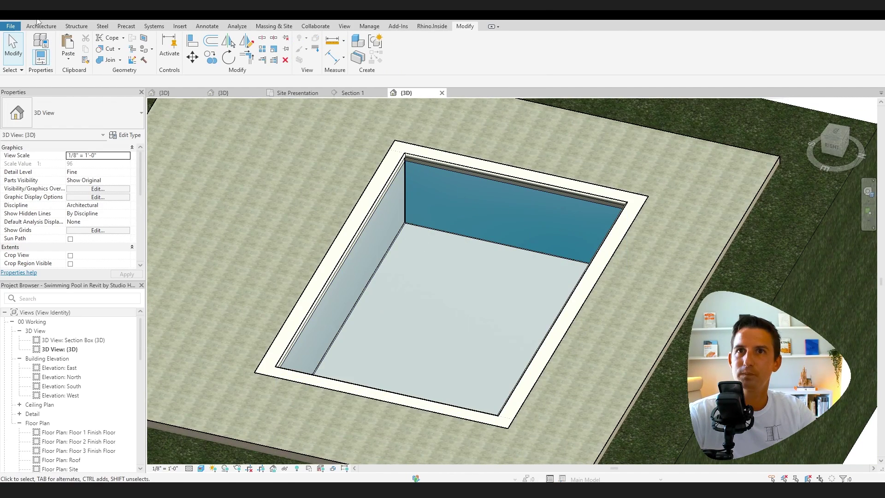
click(39, 25)
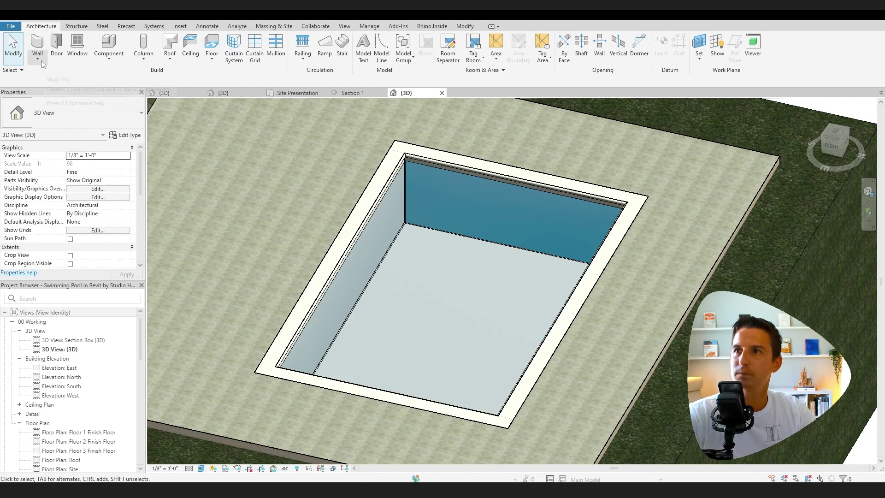
click(701, 58)
click(722, 76)
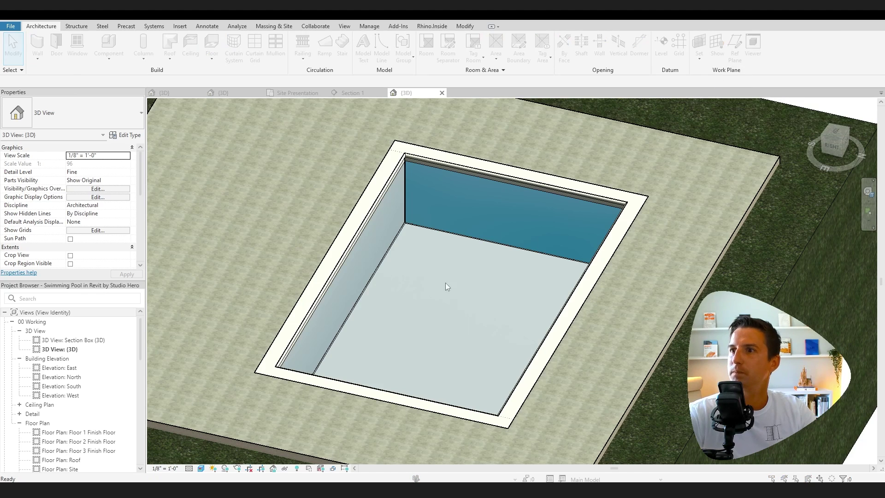
click(441, 250)
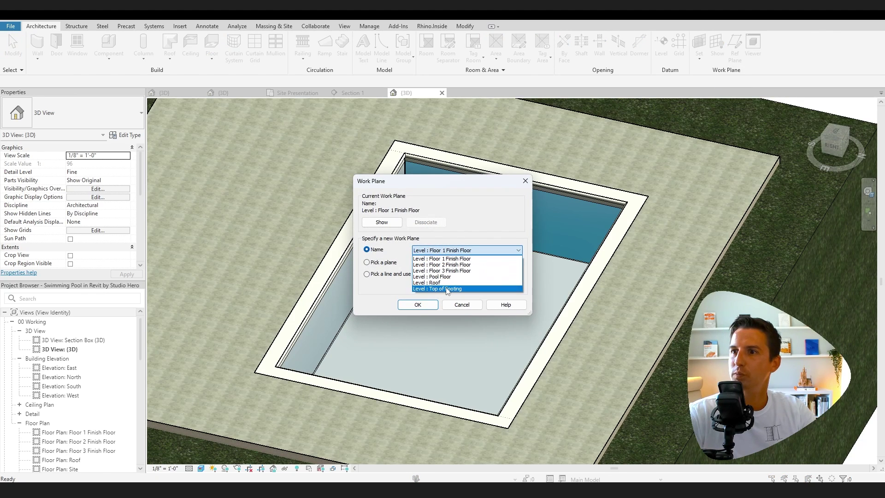
click(431, 277)
click(417, 305)
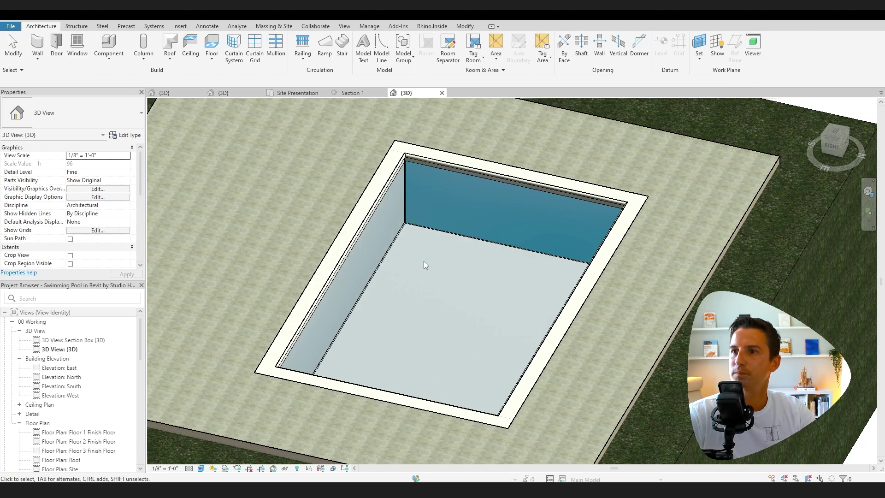
Step: Start a horizontal wall sweep and duplicate the Cornice type as Pool Fillet
click(38, 59)
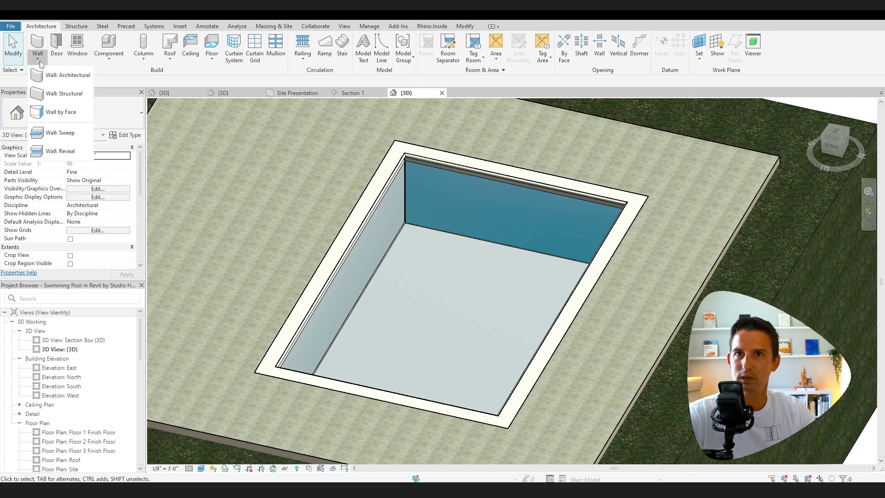
click(63, 133)
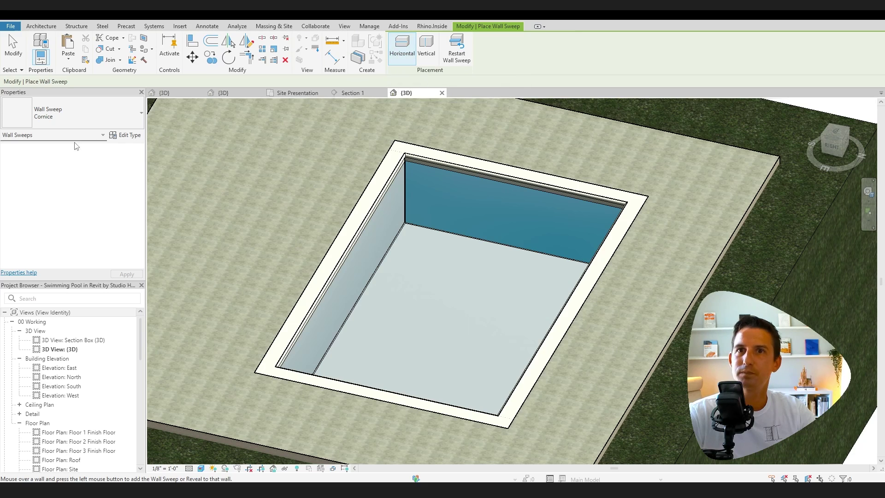
click(63, 117)
click(63, 116)
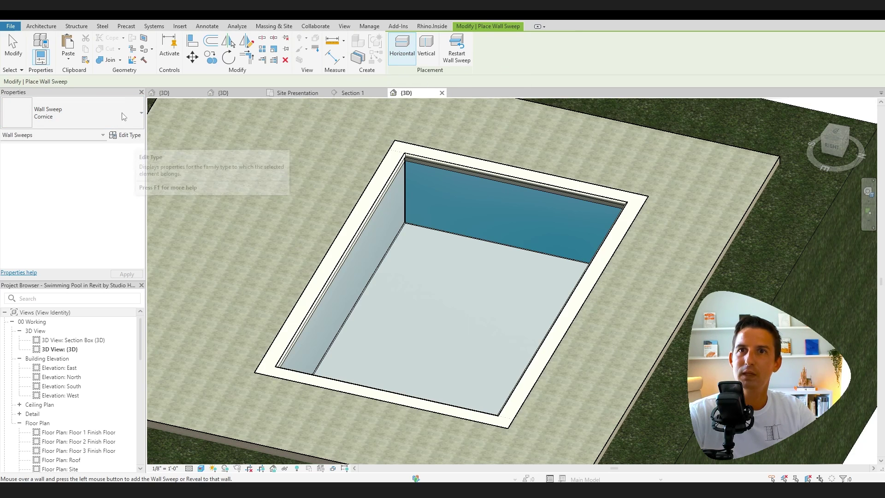
click(127, 136)
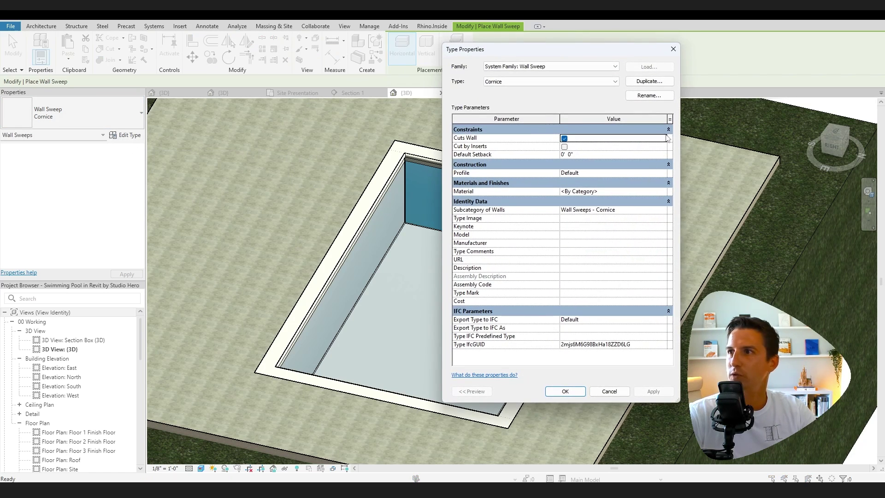
click(662, 85)
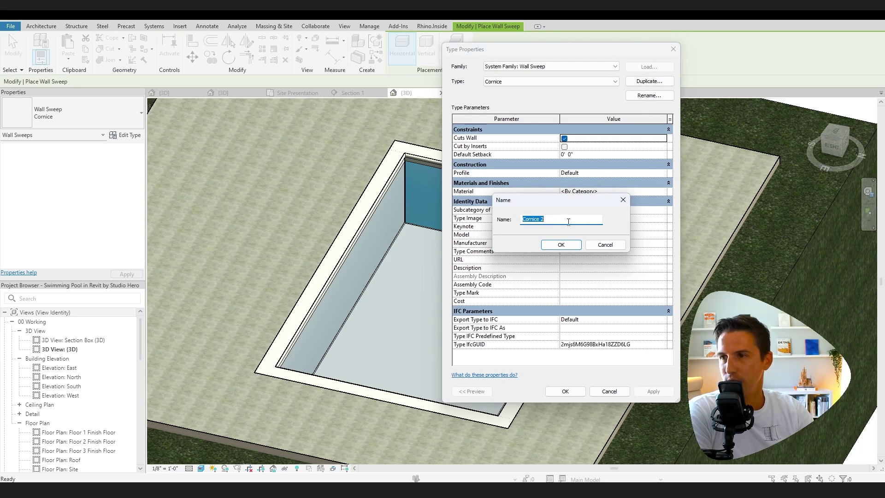
key(Return)
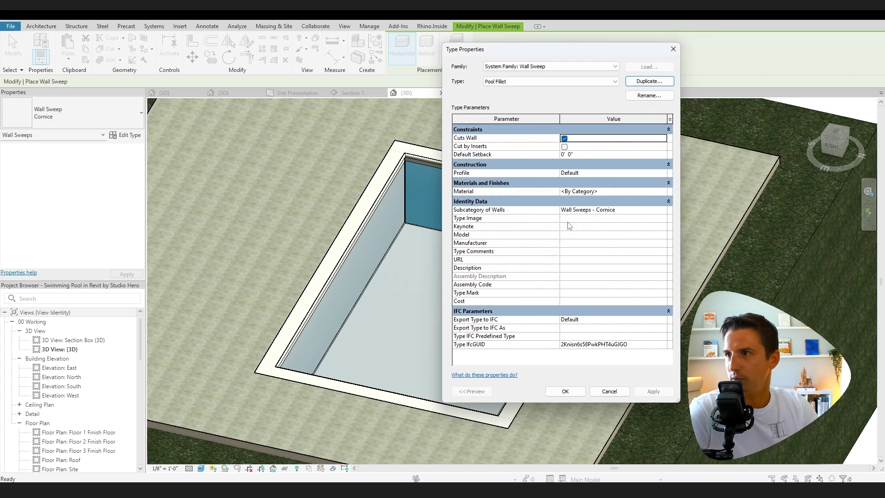
Step: Give the Pool Fillet type the Fillet Profile for Wall profile and a material, and place the sweep along the pool walls
click(660, 173)
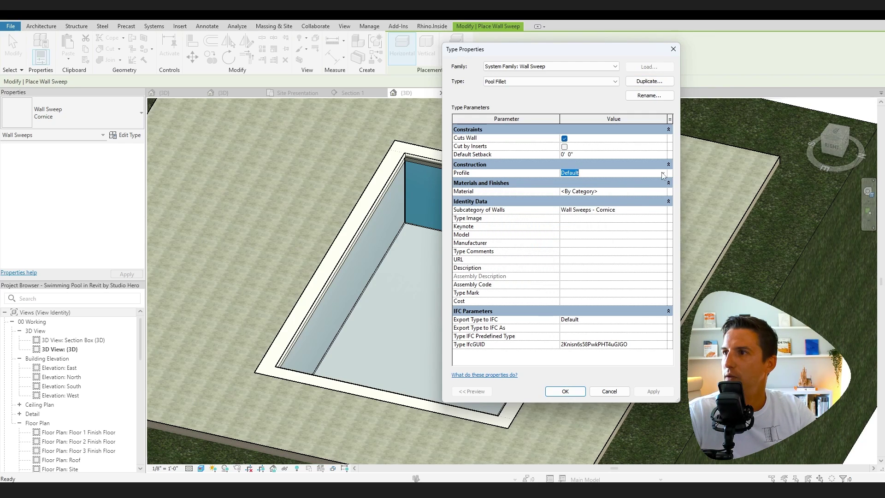
text(Fil)
click(589, 184)
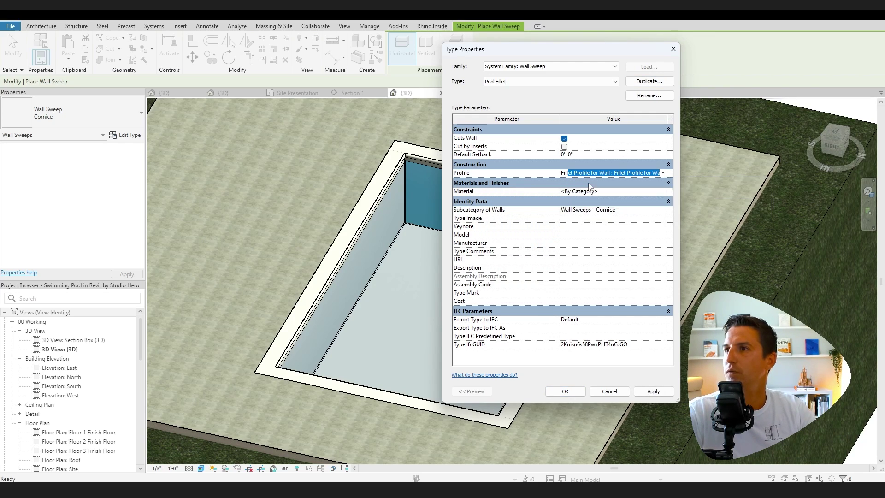
click(664, 192)
click(624, 391)
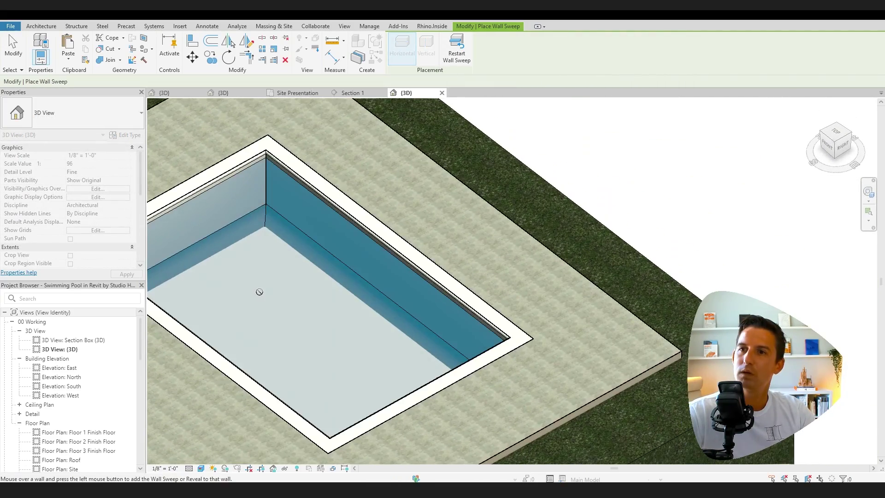
key(Escape)
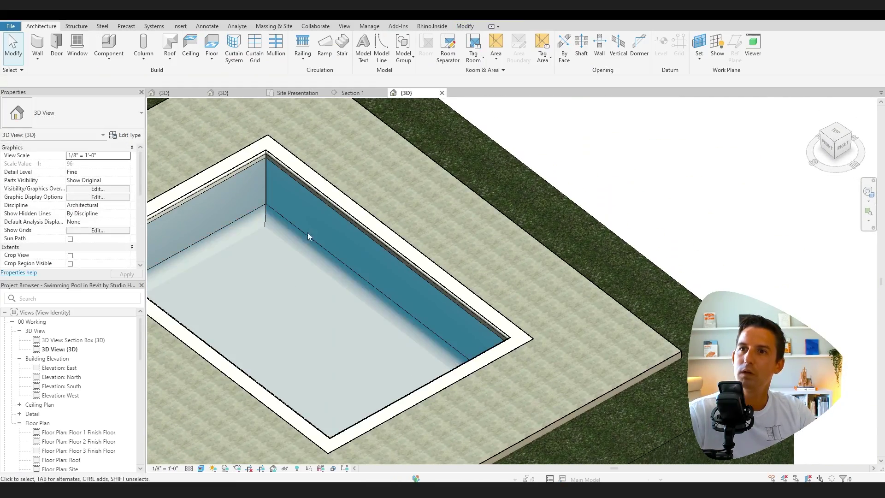
Step: Set the level of the Pool Fillet wall sweep to Pool Floor
click(313, 247)
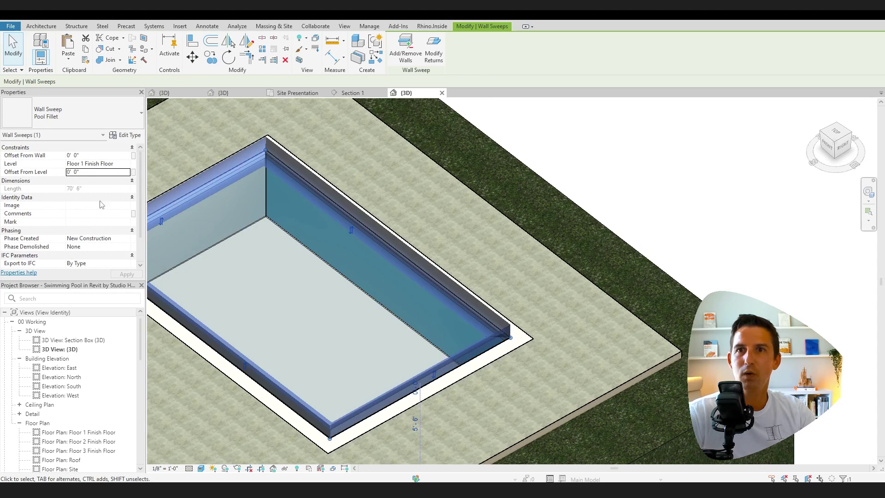
click(128, 164)
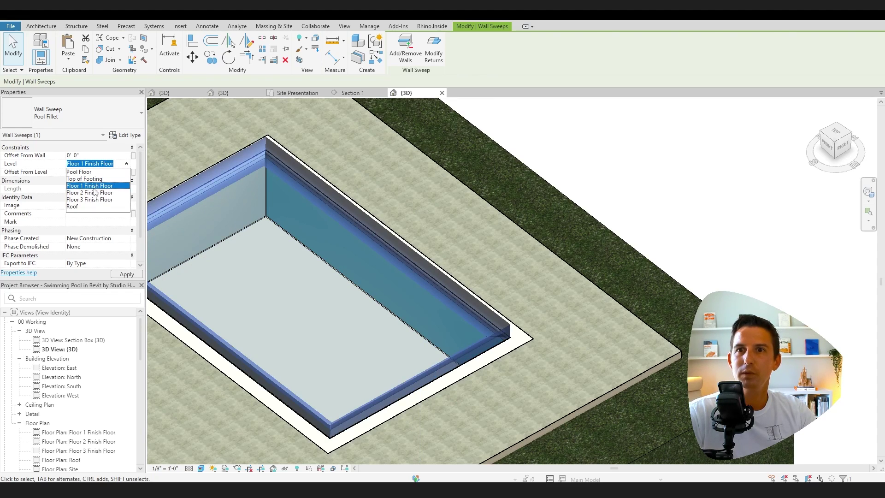
click(85, 174)
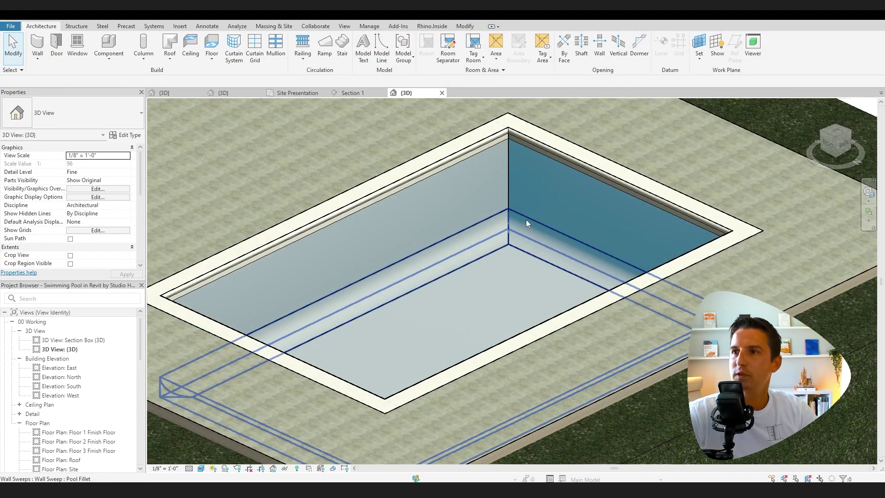
click(527, 221)
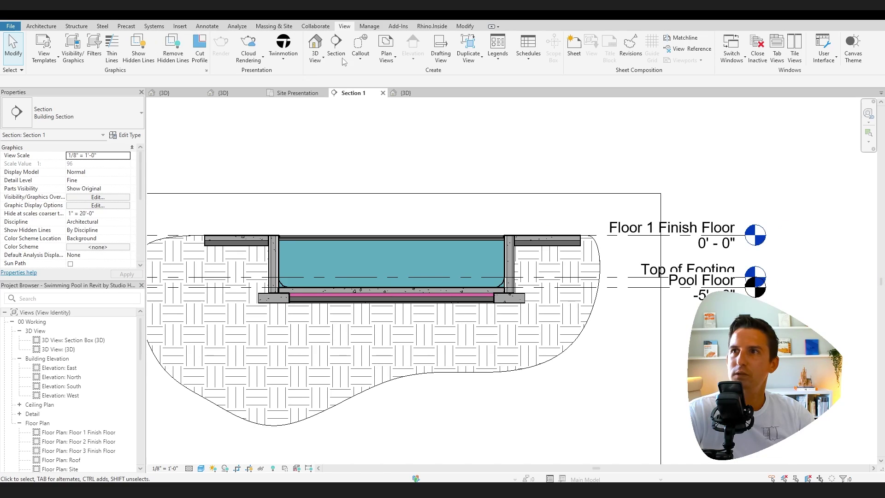
Step: Draw a rectangular callout around the right-hand pool wall and footing in Section 1, and set its detail level to Fine
click(395, 60)
click(380, 61)
click(364, 63)
click(382, 84)
scroll(523, 251, up, 3)
drag(464, 196, 563, 372)
drag(458, 283, 440, 284)
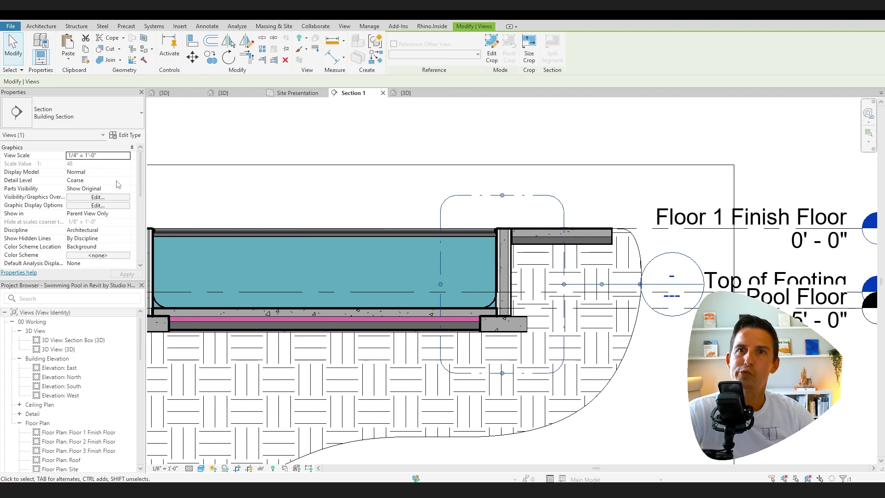
click(128, 183)
click(81, 204)
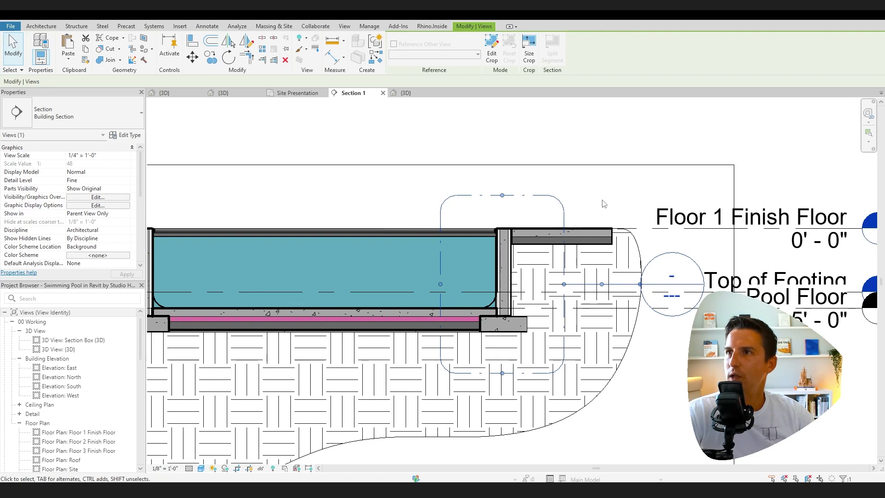
Step: Copy the Earth filled region around the pool in Section 1 to the clipboard
click(628, 363)
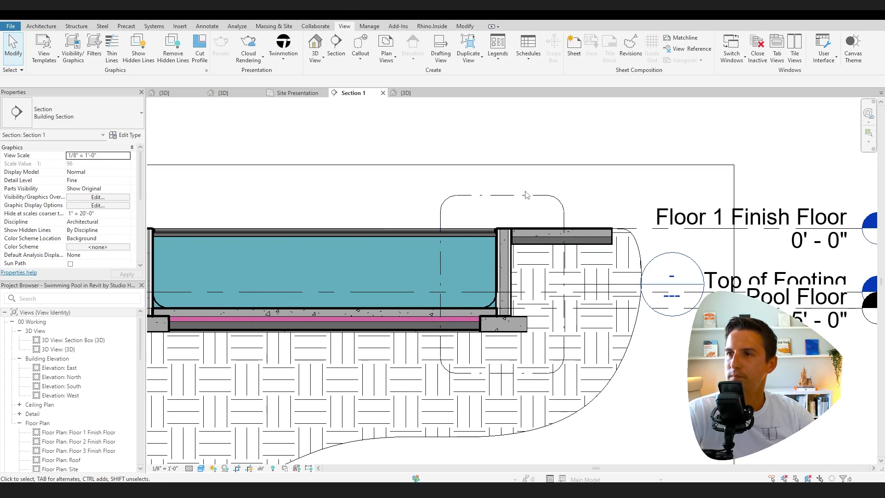
click(640, 356)
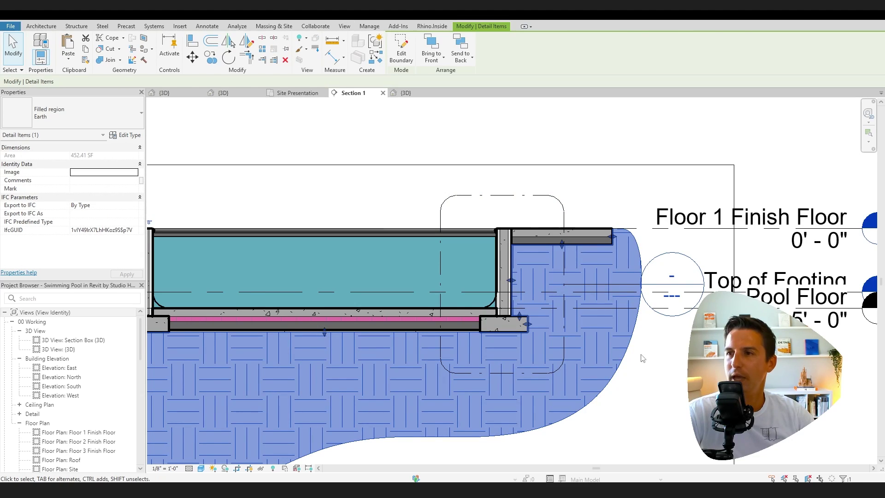
click(676, 385)
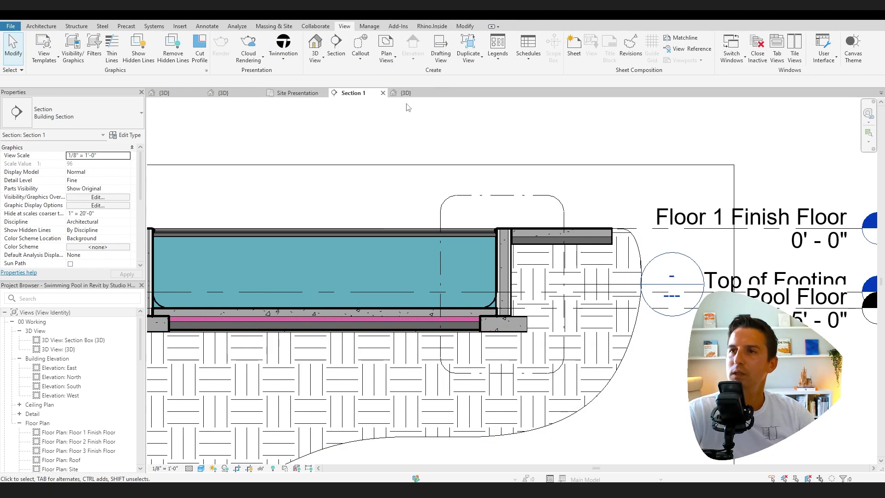
Step: Open the new callout view and set its scale to 1 1/2" = 1'-0"
right_click(494, 191)
click(530, 252)
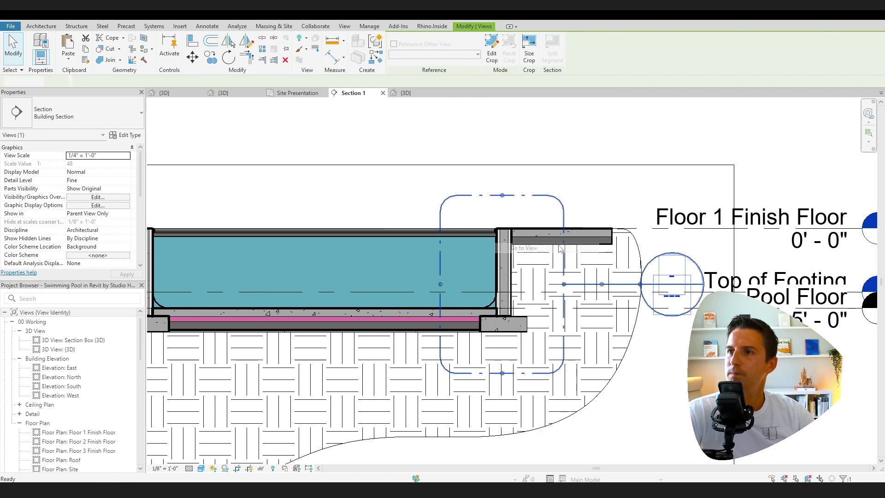
click(165, 468)
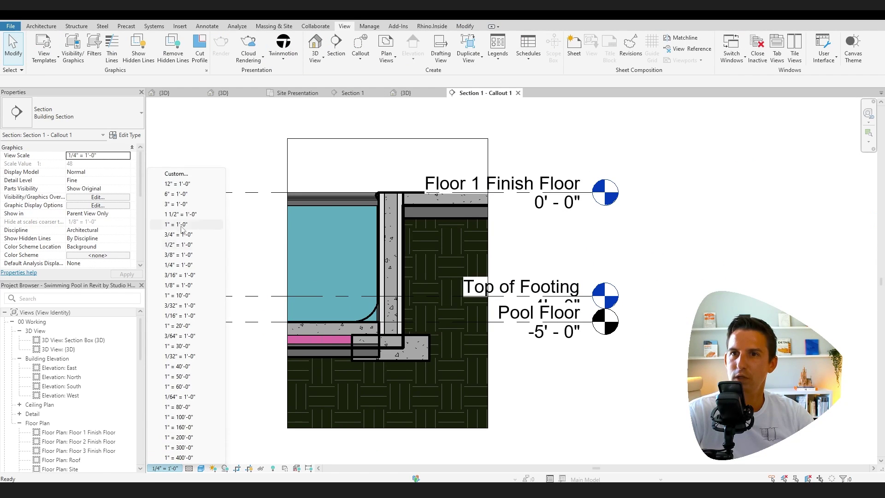
click(180, 214)
Step: Hide the toposolid element in the callout view
click(404, 239)
click(405, 239)
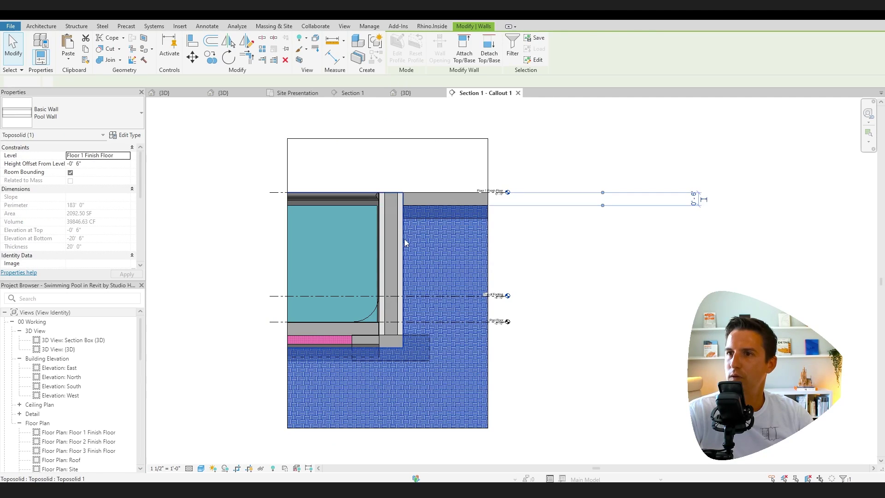
right_click(437, 257)
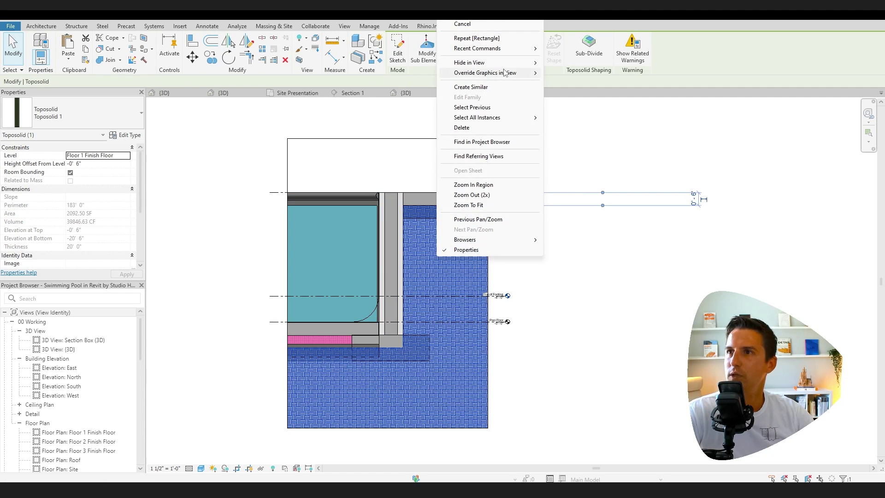
mouse_move(501, 62)
click(560, 63)
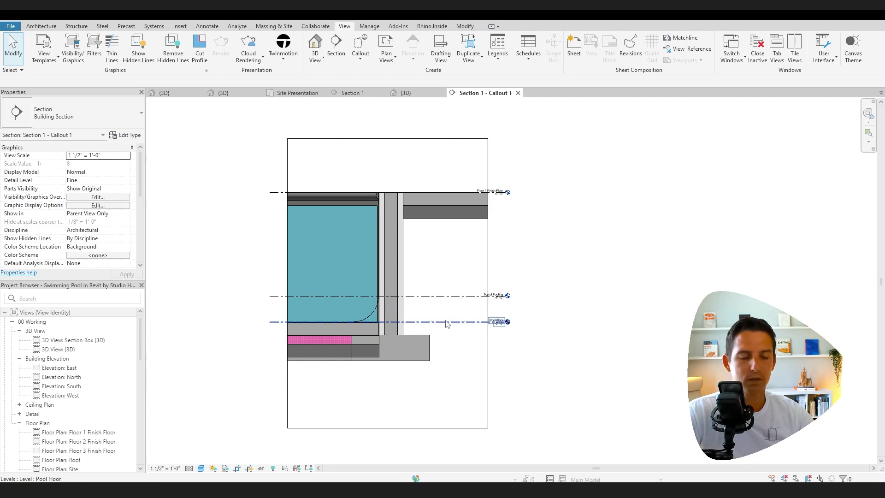
Step: Paste the copied Earth filled region into the callout view, aligned to the same place
click(467, 27)
click(74, 62)
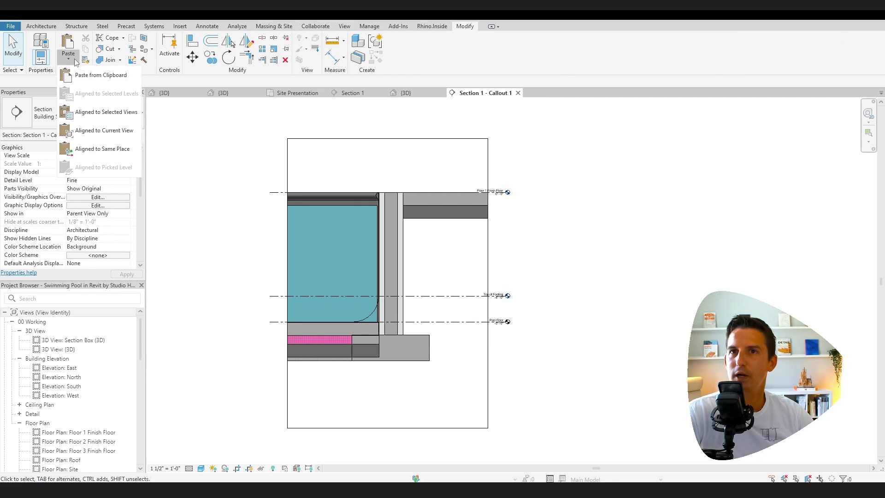
click(101, 150)
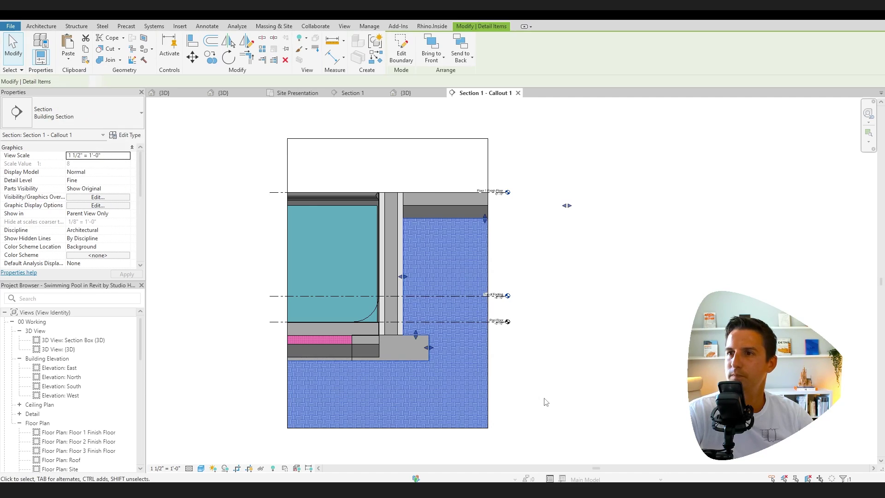
key(Escape)
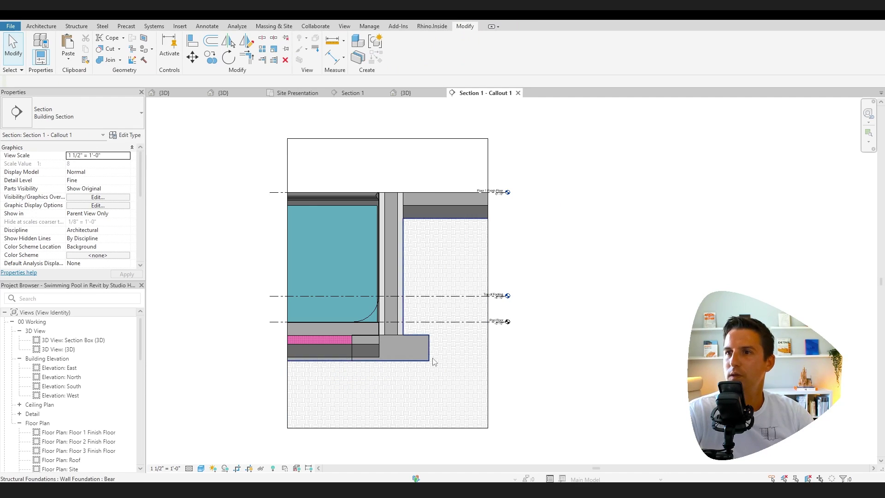
Step: Change the callout view's scale to 3/4" = 1'-0"
click(164, 469)
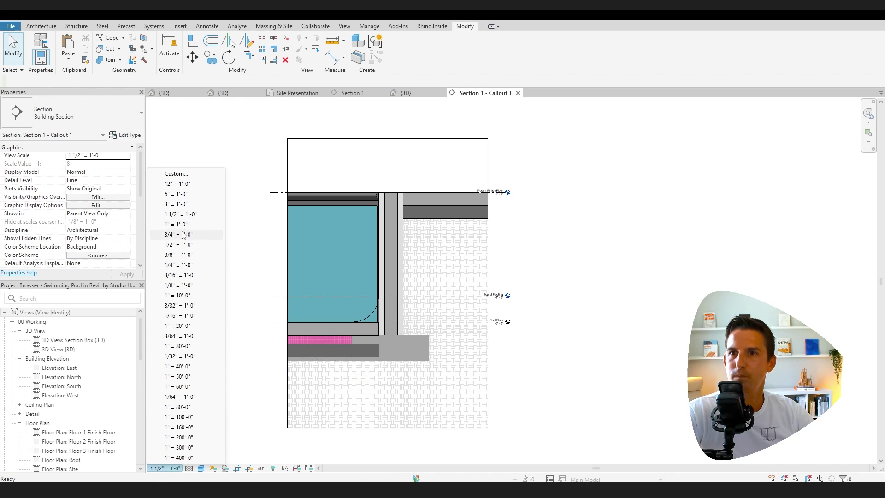
click(183, 235)
scroll(396, 282, up, 5)
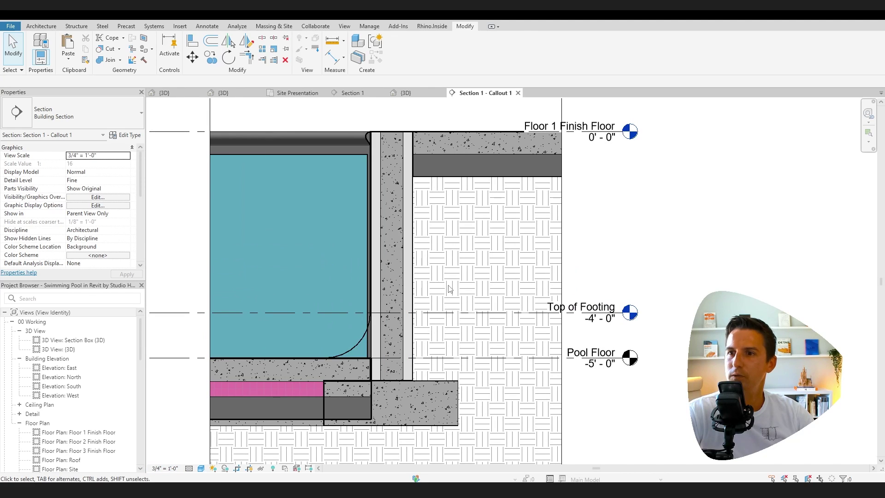
Step: Edit the cut profile of the pool floor's gravel layer so it stops at the inner edge of the footing
click(359, 392)
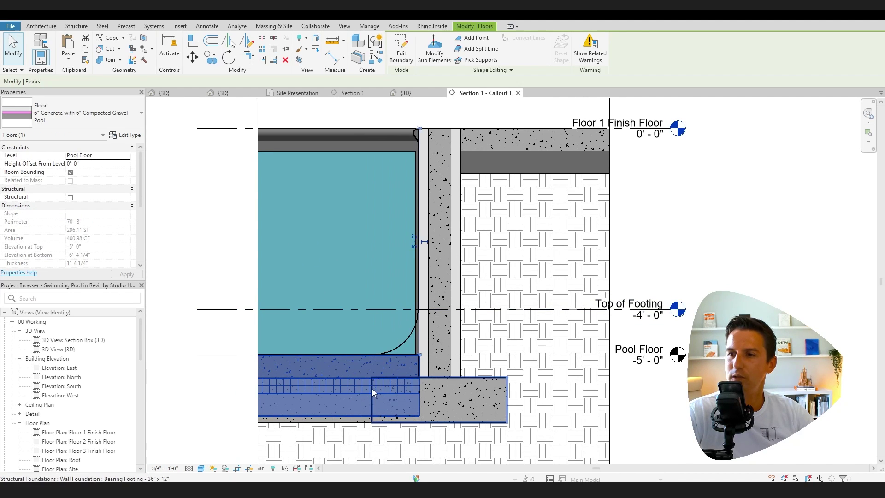
key(Escape)
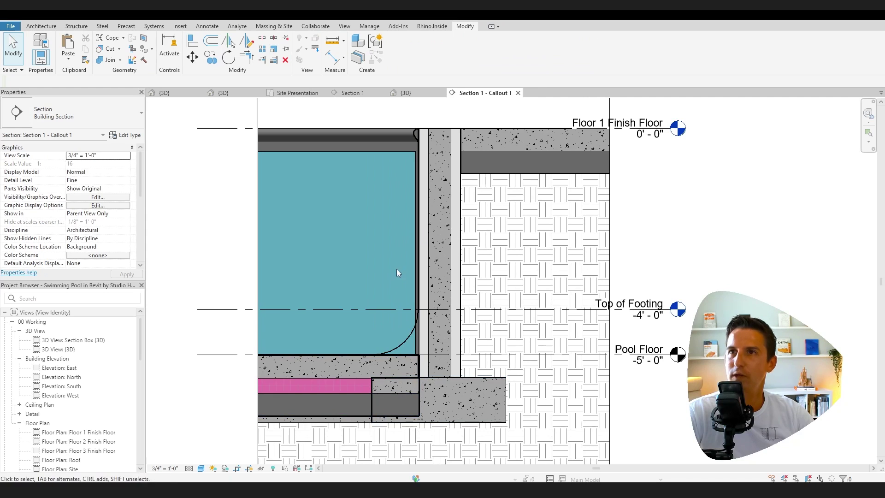
click(345, 26)
click(199, 49)
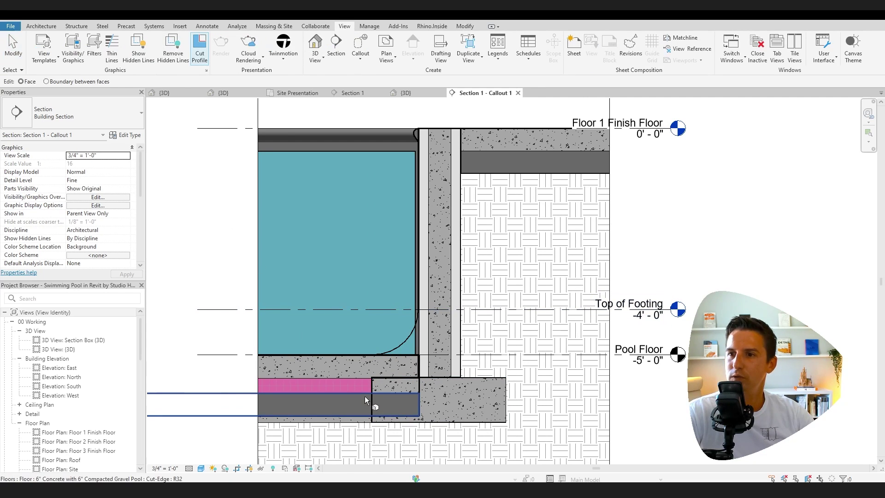
click(364, 398)
scroll(368, 400, up, 3)
click(374, 442)
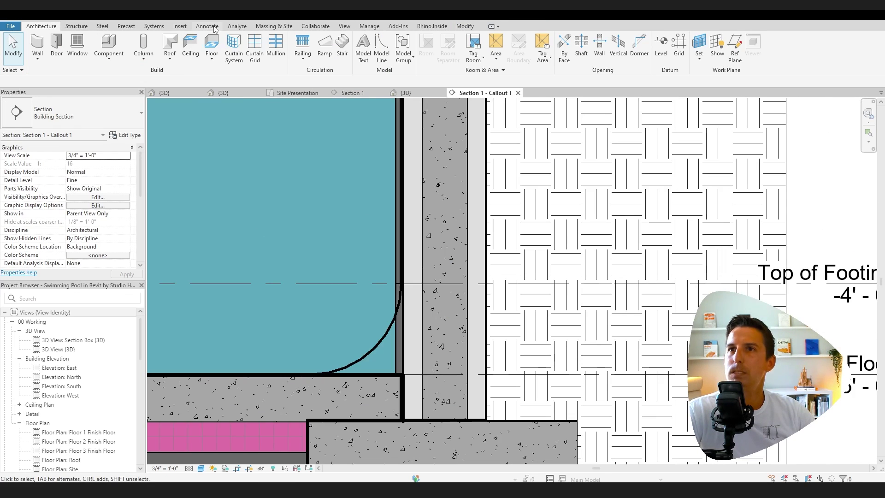
Step: Create a Sand filled region bounded by the fillet arc, the pool wall face and the pool floor
click(207, 26)
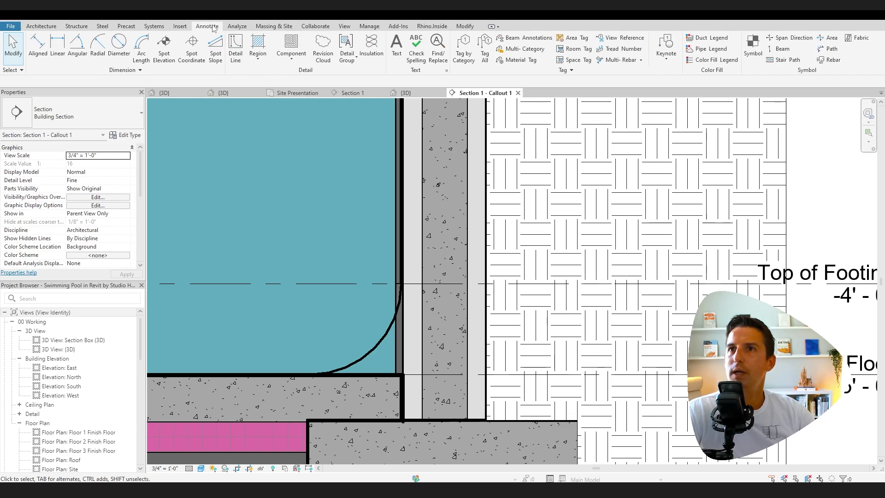
click(256, 61)
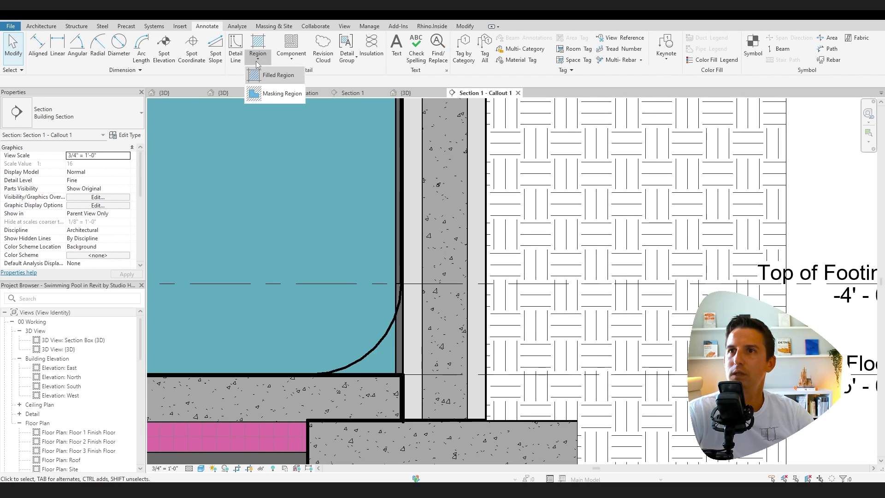
click(270, 77)
click(100, 116)
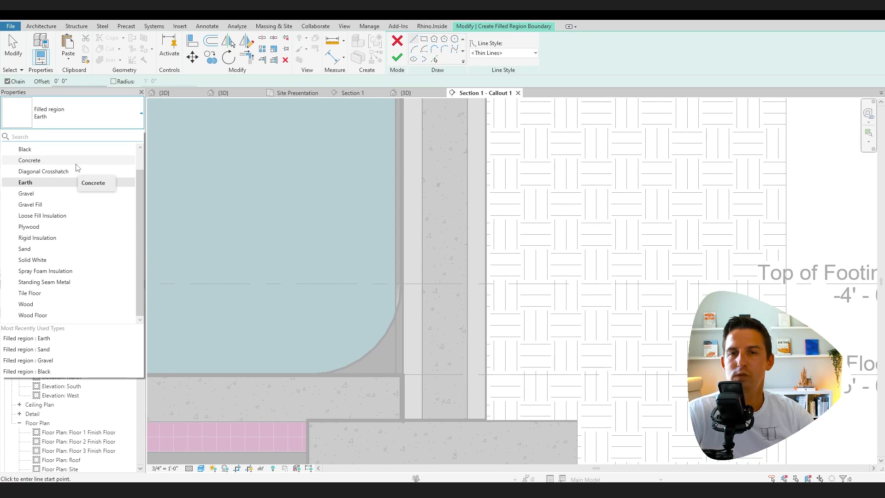
click(65, 249)
click(366, 355)
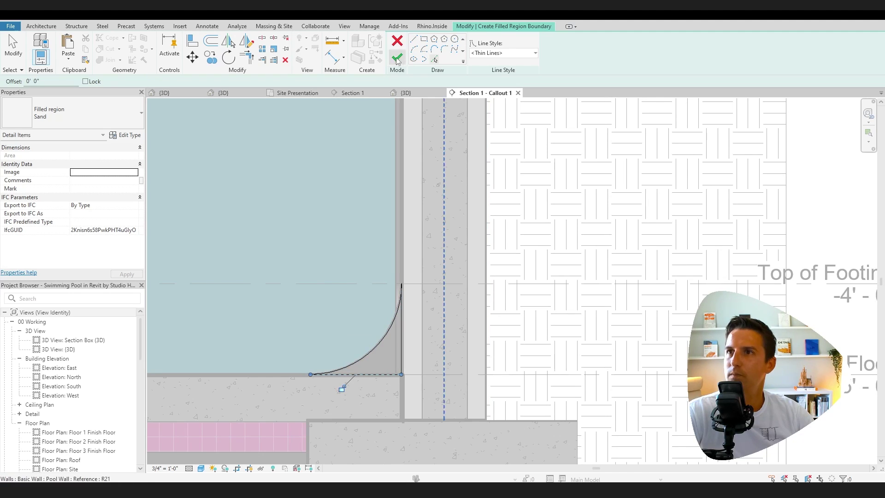
click(397, 58)
Step: Switch the callout view's visual style to Hidden Line
click(201, 469)
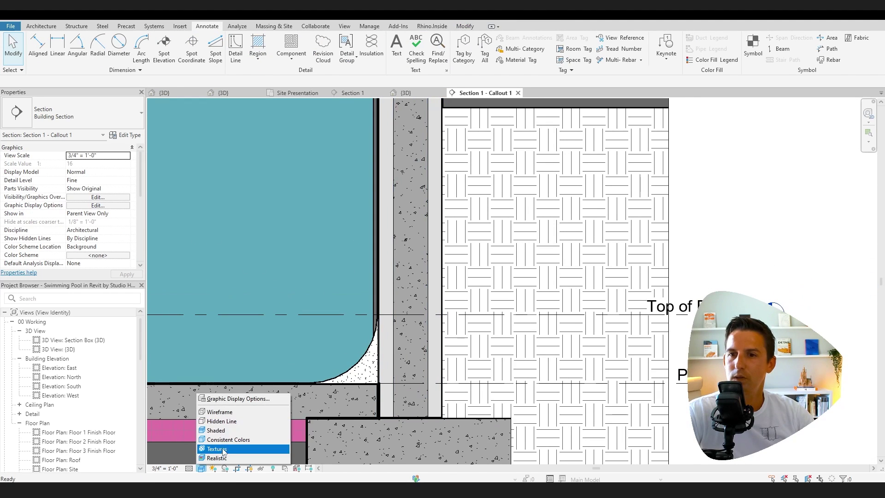
click(221, 421)
scroll(397, 342, up, 2)
scroll(397, 343, down, 2)
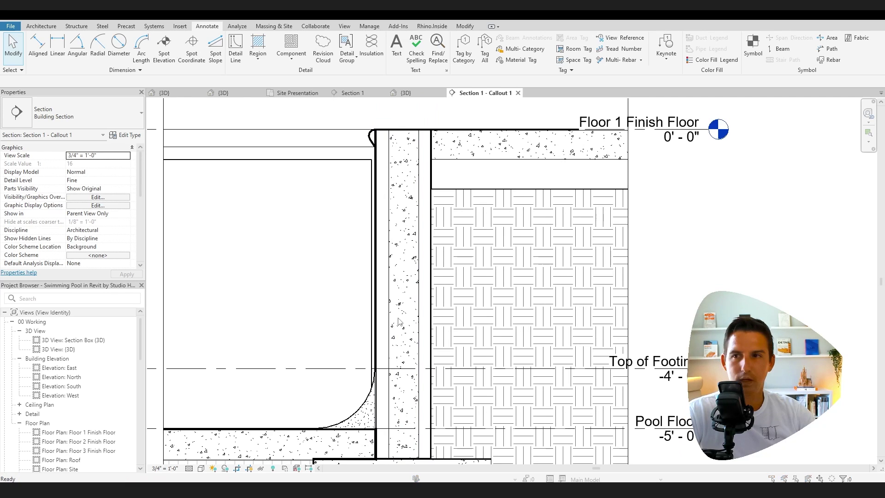
Step: Select all model categories in the callout view's visibility and graphic overrides and override their cut lines
key(v)
key(g)
click(343, 302)
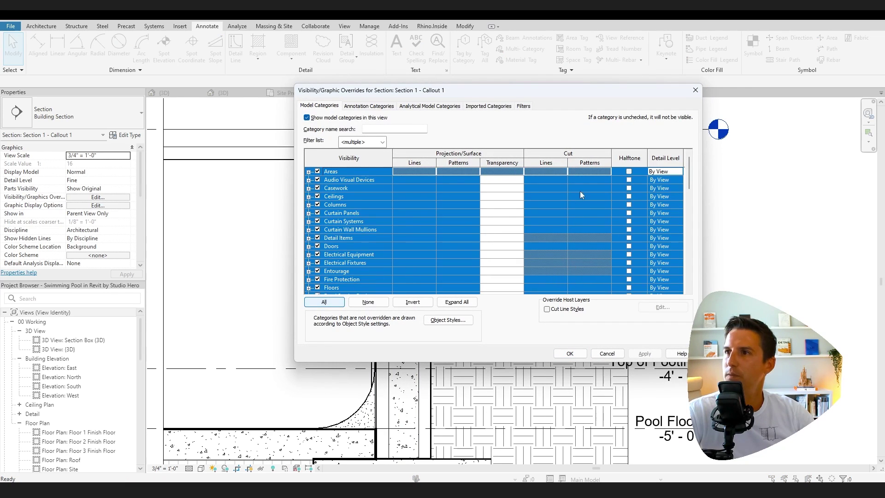
click(596, 205)
click(596, 205)
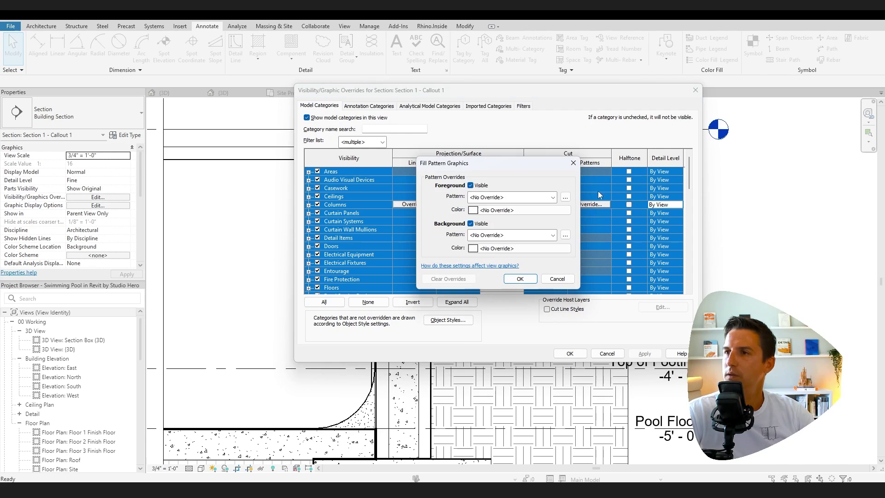
key(Escape)
click(546, 205)
click(537, 211)
click(533, 223)
click(488, 223)
click(536, 305)
click(535, 229)
click(517, 259)
click(533, 270)
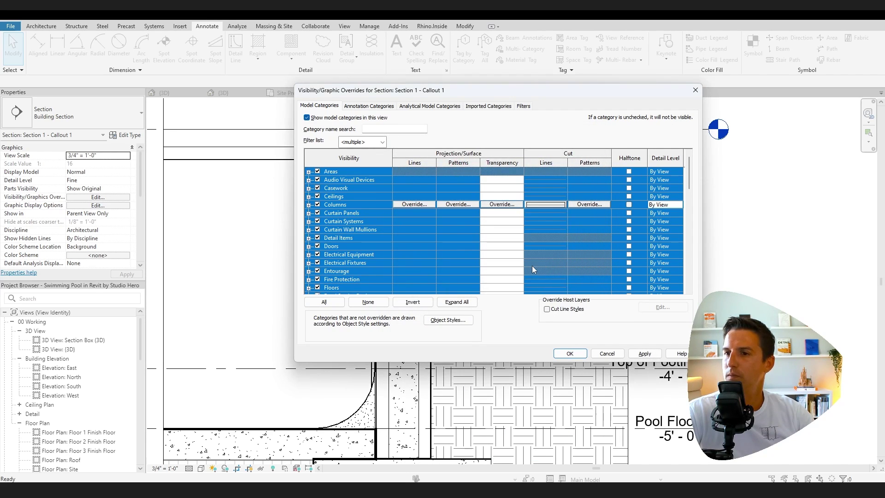
Step: Revise the cut line override for all selected model categories and apply the changes to the callout view
click(547, 205)
click(538, 206)
click(512, 224)
click(533, 270)
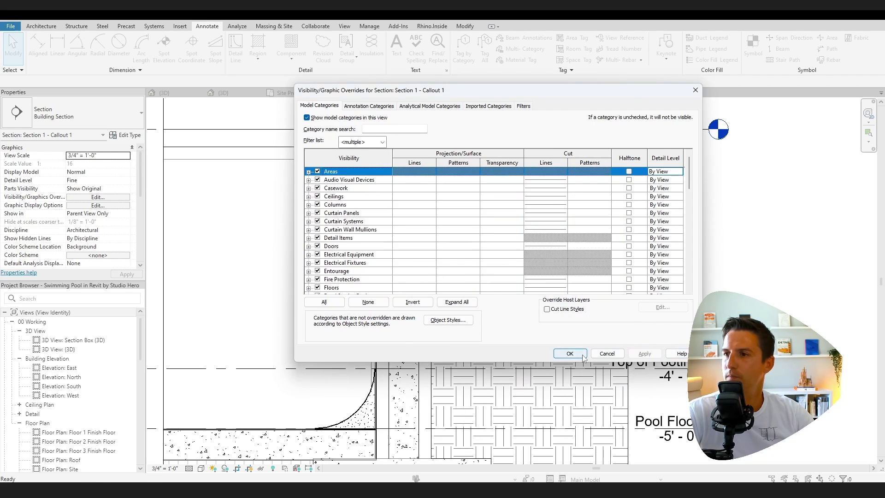
click(570, 353)
Step: Examine the thick coping profile in the callout and review the model category list in the view's graphic overrides
click(389, 278)
click(371, 194)
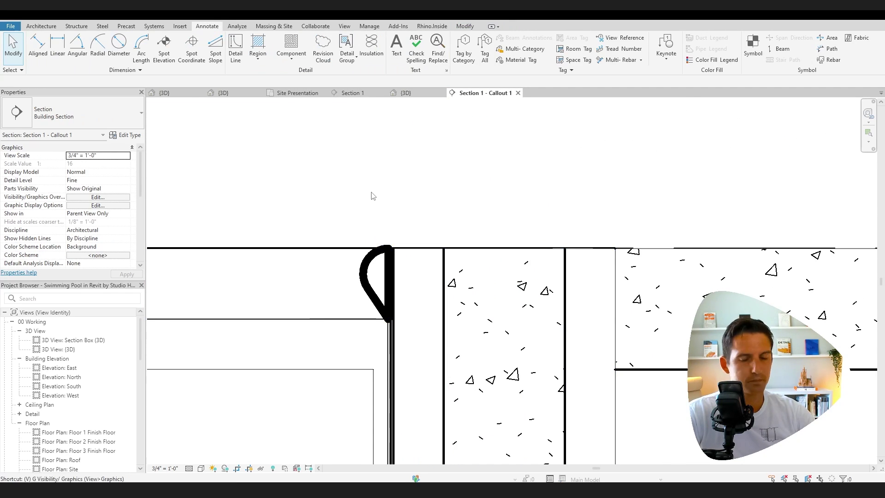
key(v)
key(v)
scroll(356, 262, down, 8)
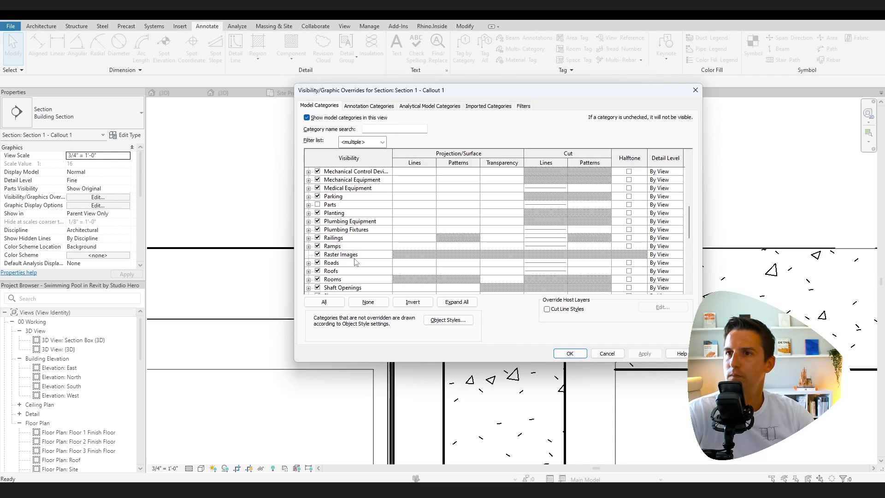
scroll(358, 230, down, 5)
click(570, 353)
scroll(395, 223, down, 4)
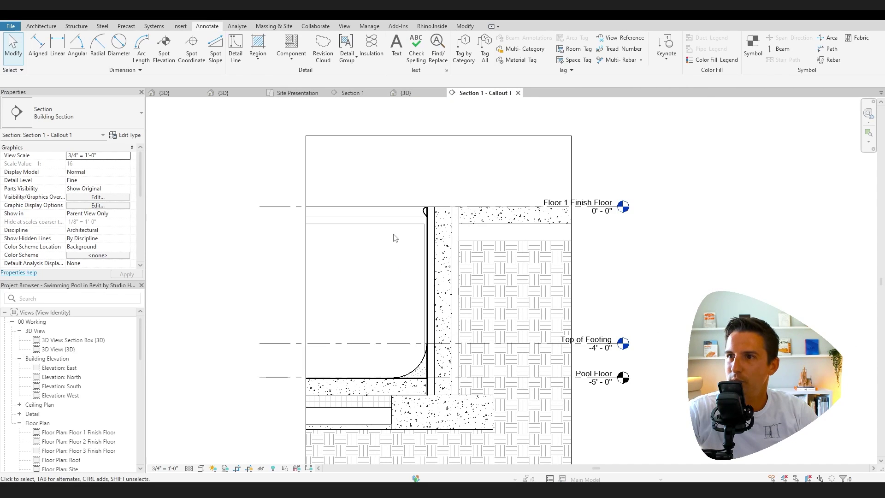
click(396, 223)
key(Escape)
middle_drag(380, 311, 338, 318)
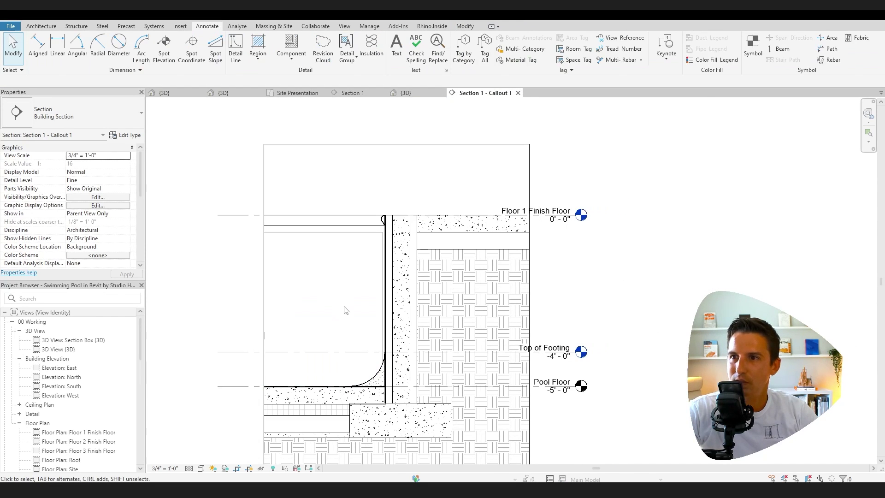
Step: Start a filled region and duplicate the Black filled region type as Water
click(265, 41)
click(89, 112)
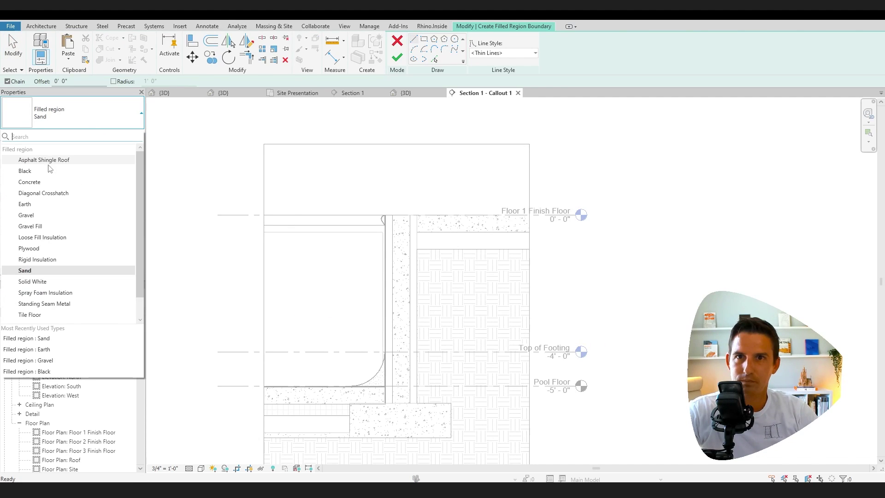
click(46, 170)
click(130, 135)
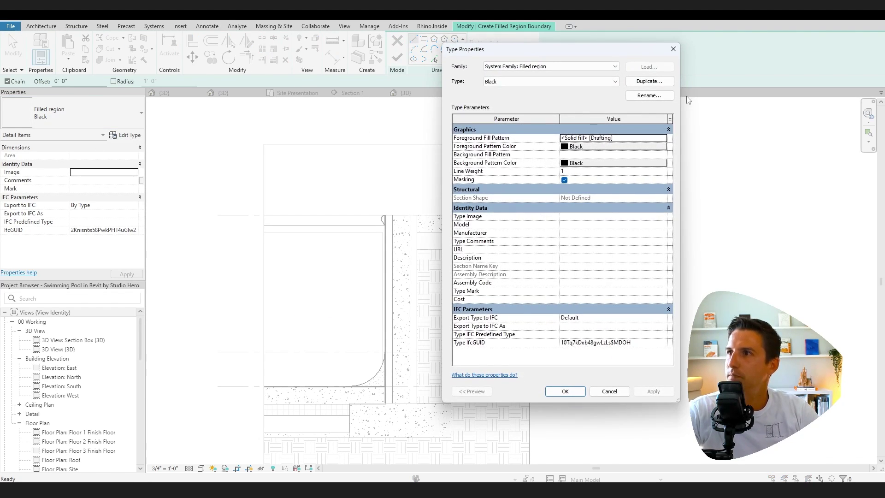
click(664, 85)
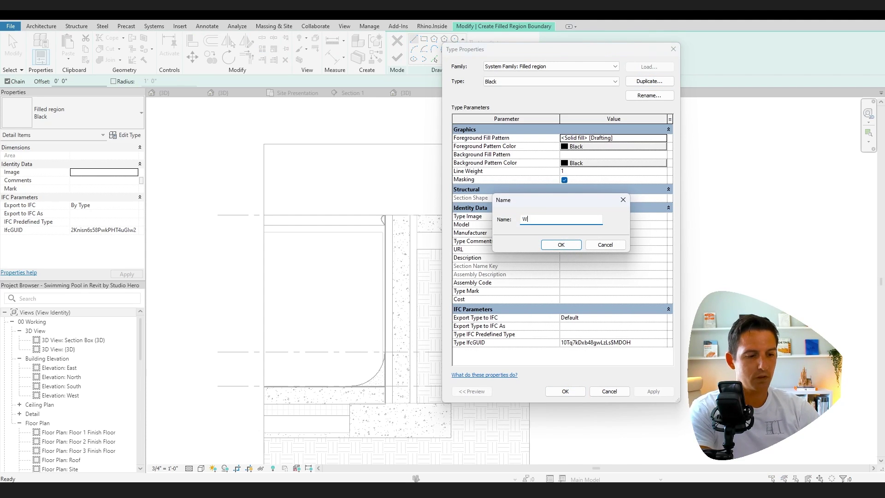
text(Water)
key(Return)
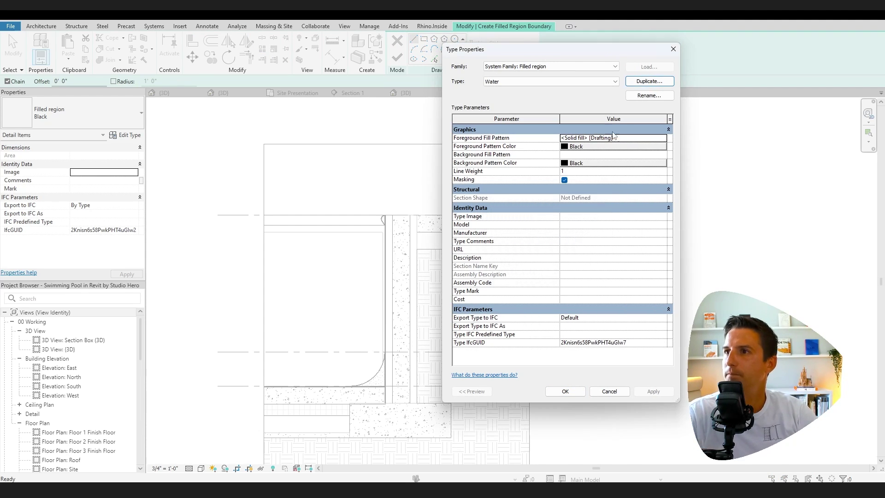
Step: Set the Water type's foreground pattern color to RGB 196-255-255
click(613, 146)
click(512, 170)
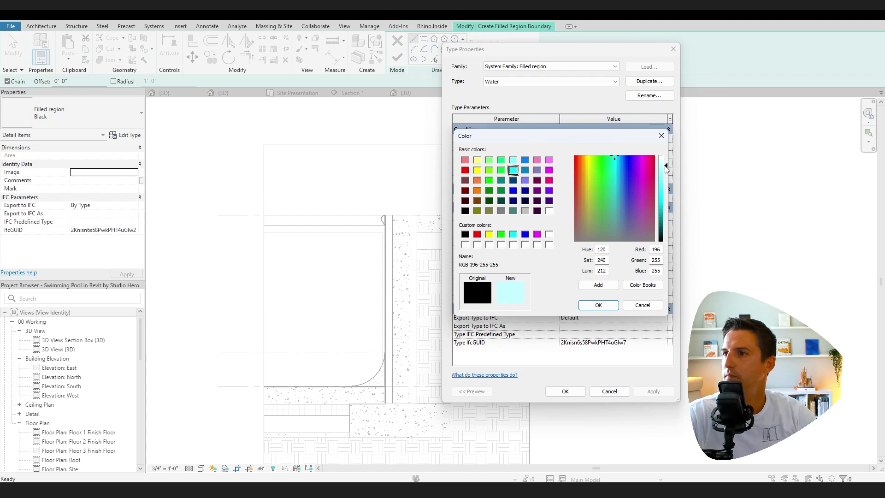
click(607, 305)
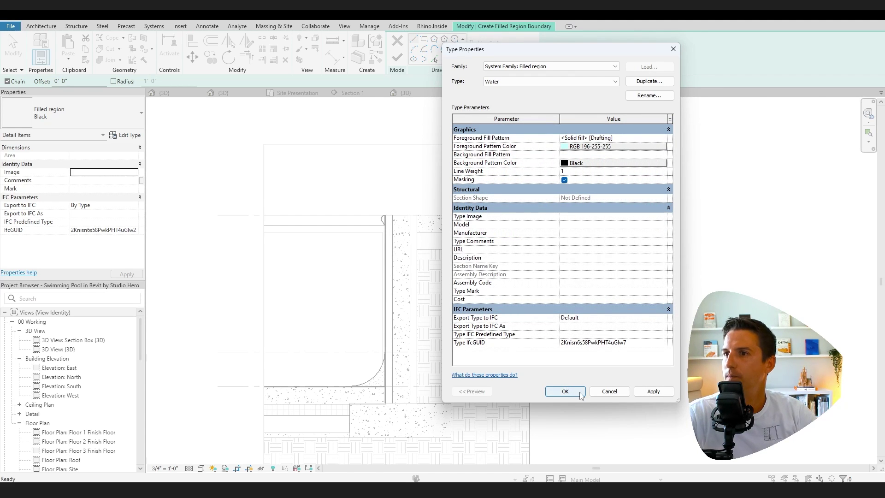
click(582, 395)
Step: Sketch the Water region boundary along the waterline, pool wall face, fillet arc and pool floor, trimming the lines at their corners
click(386, 318)
click(373, 376)
scroll(358, 382, up, 3)
key(t)
key(r)
click(413, 315)
scroll(414, 314, down, 3)
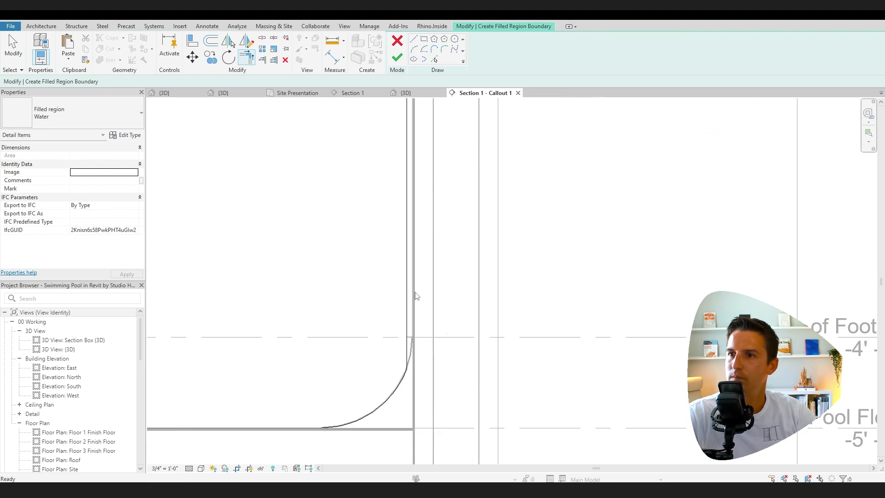
scroll(424, 234, up, 3)
scroll(421, 350, down, 3)
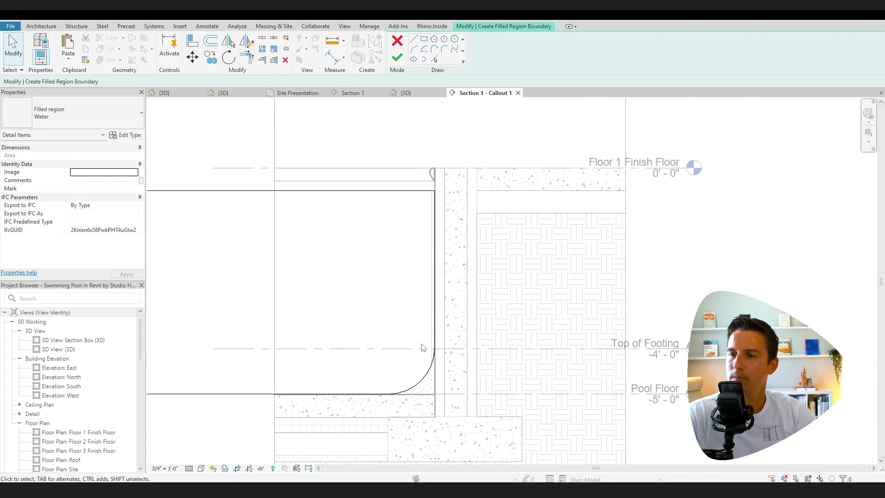
Step: Close the Water region boundary on its open side beyond the callout crop and finish the filled region
scroll(406, 244, down, 2)
scroll(391, 254, down, 3)
click(361, 288)
click(375, 241)
click(391, 295)
click(397, 57)
Step: Trace the coping's rounded nose and slanted underside with detail lines in the Wide Lines style
scroll(363, 217, up, 3)
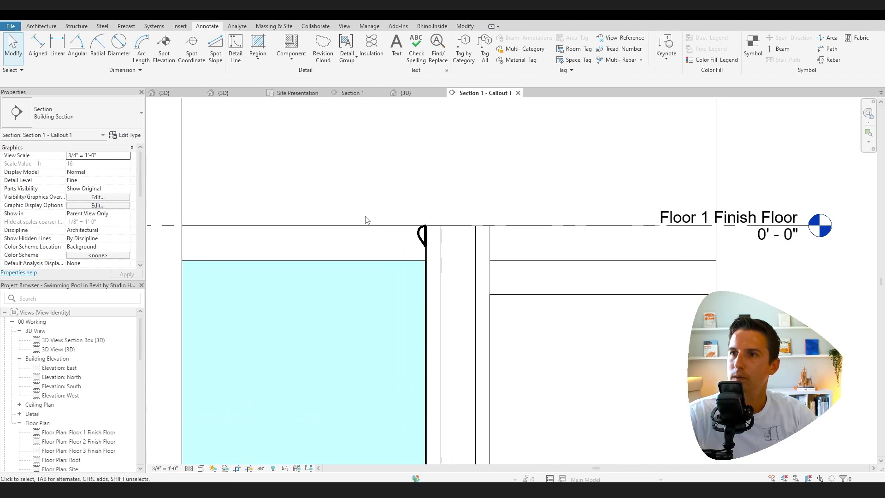
scroll(364, 217, up, 2)
click(422, 244)
key(Escape)
key(d)
key(l)
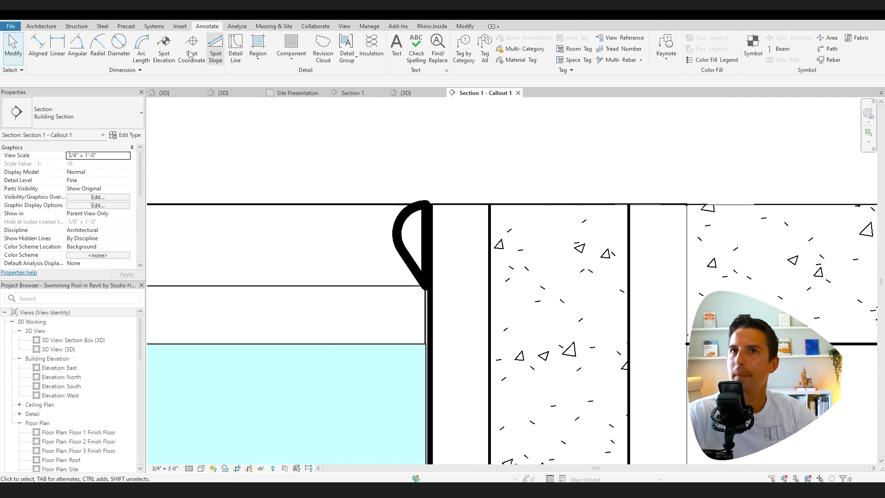
click(484, 53)
click(469, 160)
key(Escape)
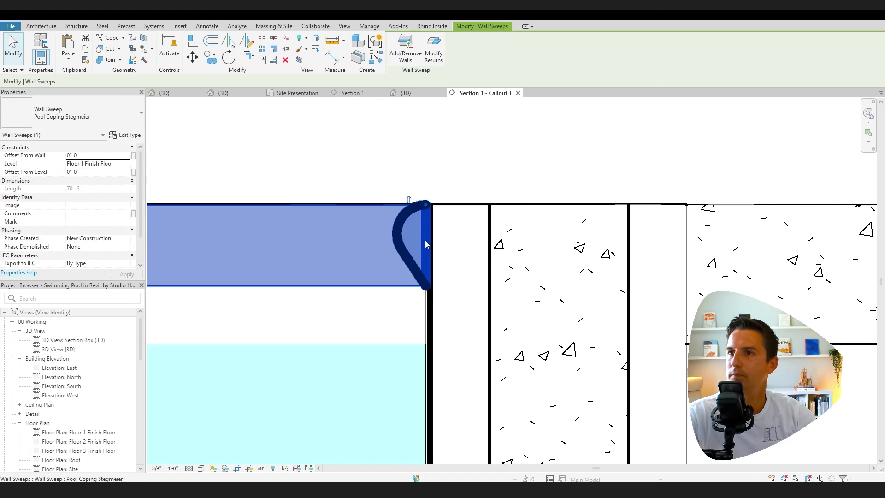
Step: Hide the Pool Coping Stegmeier wall sweep in the callout view
right_click(424, 226)
scroll(392, 258, down, 2)
mouse_move(392, 258)
middle_down()
mouse_move(354, 270)
mouse_move(409, 266)
middle_up()
Step: Draw a horizontal Thin Lines detail line about 3'-9" long from the coping's lower tip to beyond the crop edge
click(35, 27)
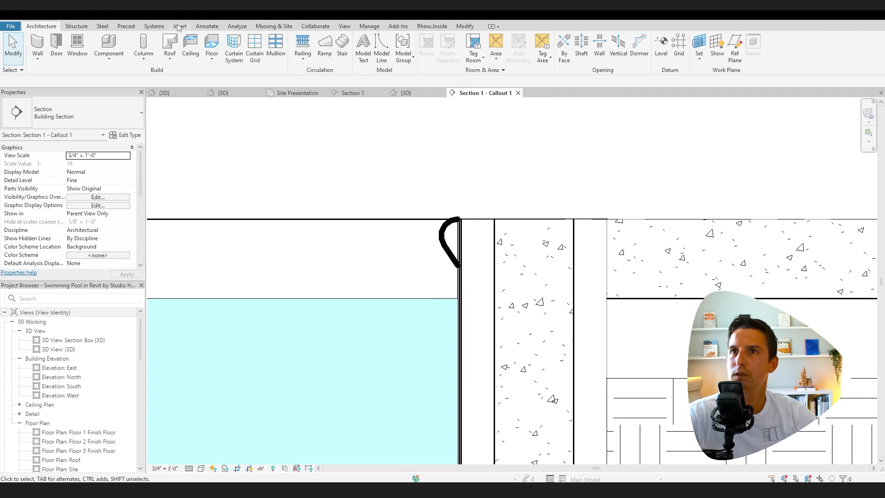
key(d)
key(l)
click(484, 53)
click(468, 151)
scroll(308, 253, down, 2)
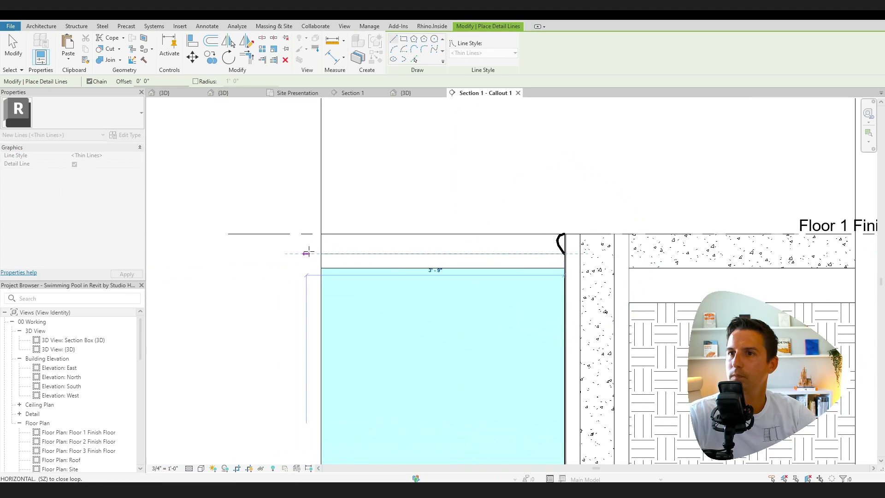
key(Escape)
key(Escape)
click(465, 215)
key(Escape)
scroll(420, 175, down, 2)
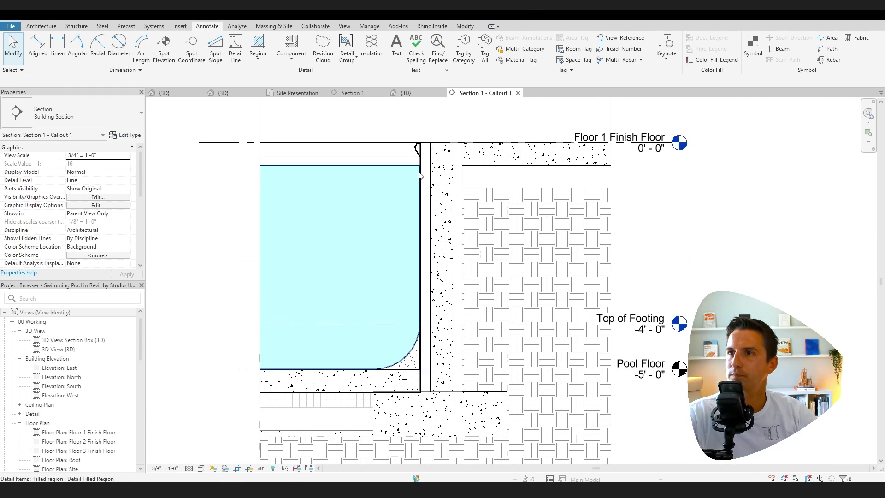
Step: Start a filled region over the head of the pool wall and set its top boundary edge to Wide Lines
click(421, 175)
scroll(443, 157, up, 2)
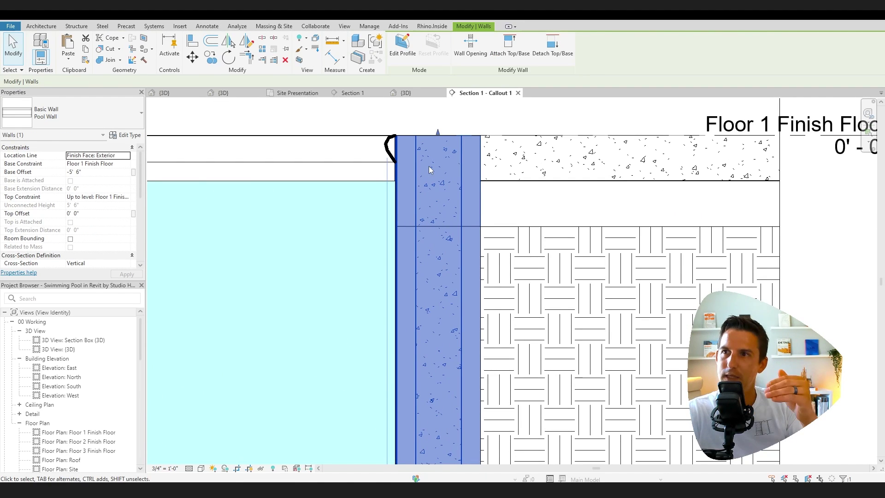
scroll(450, 153, up, 2)
key(Escape)
click(265, 60)
click(278, 75)
click(434, 59)
click(503, 52)
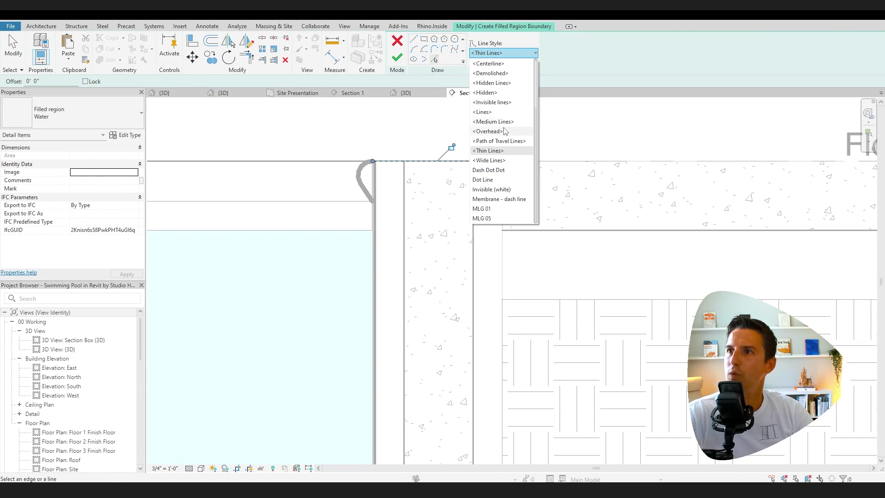
click(481, 208)
click(438, 161)
click(502, 53)
click(488, 160)
Step: Draw the region's outer side in Wide Lines along the wall face and its lower edge in Thin Lines to the coping tip
click(413, 39)
click(503, 161)
click(503, 201)
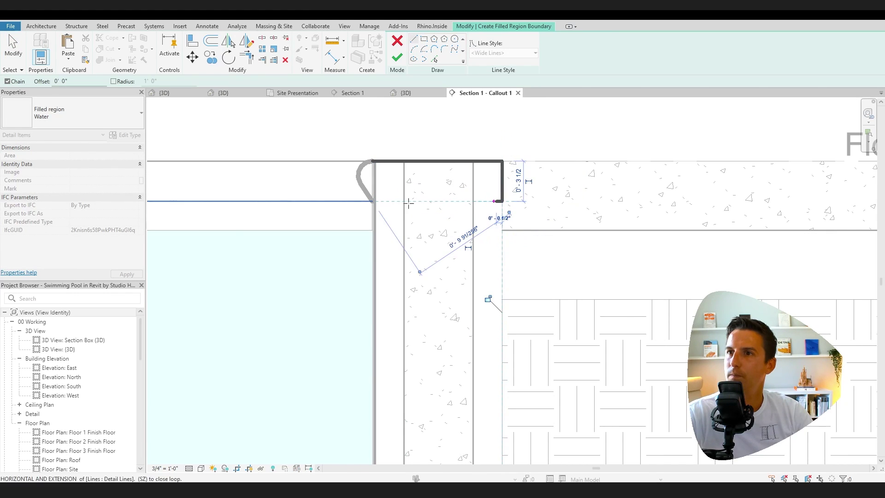
click(502, 53)
click(498, 120)
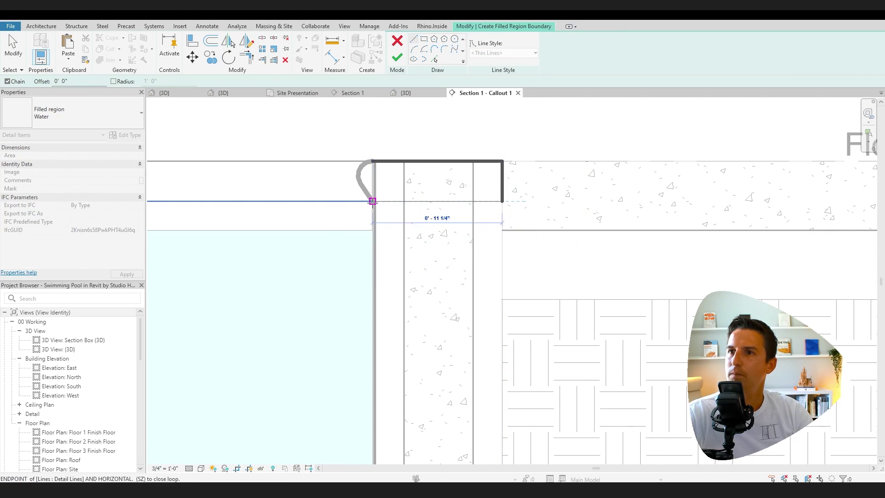
click(372, 201)
Step: Add the coping nose's arc and slanted line to the boundary in Wide Lines and finish the filled region
scroll(372, 202, up, 2)
click(411, 207)
key(Escape)
key(Escape)
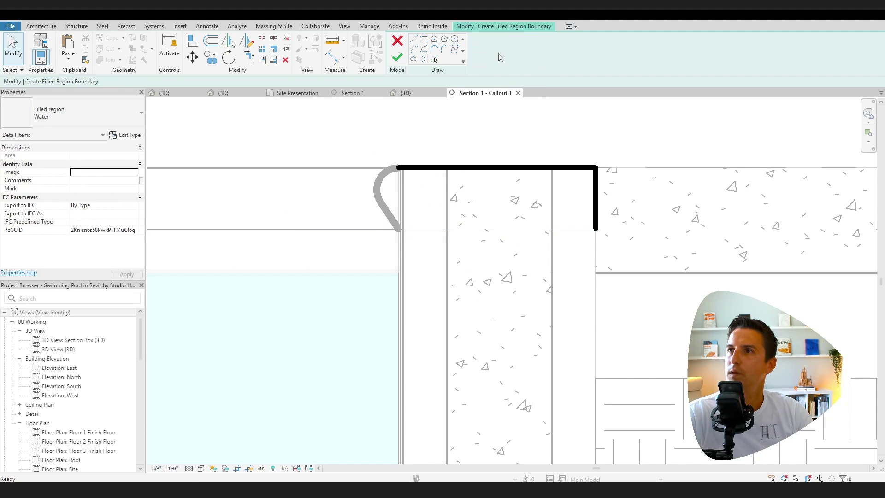
click(436, 62)
click(503, 53)
key(Escape)
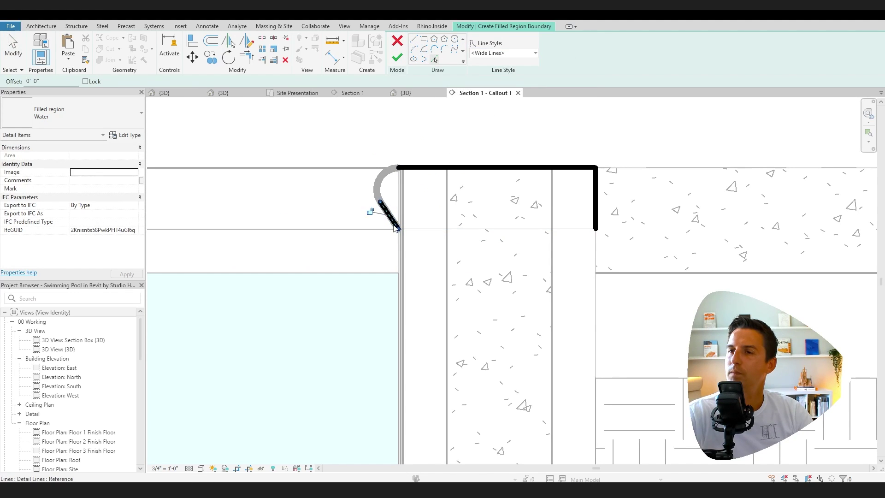
click(397, 57)
Step: Change the coping filled region's type to Concrete
key(Escape)
click(479, 223)
click(83, 113)
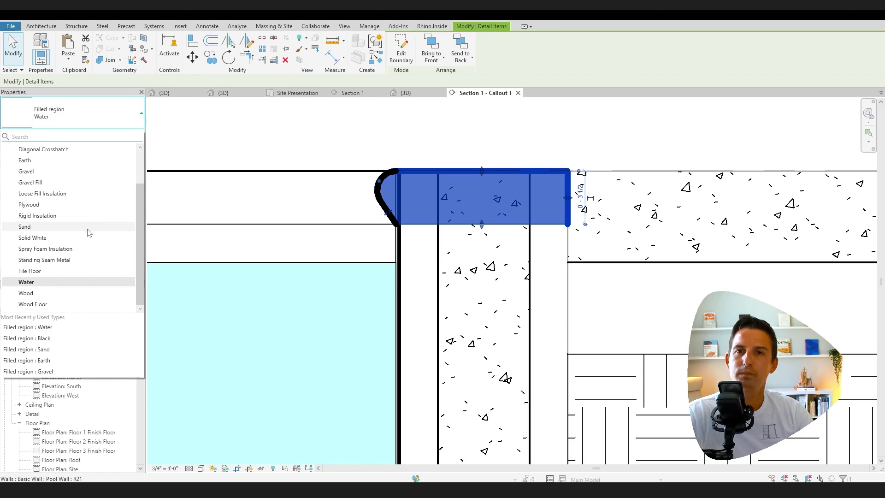
click(42, 222)
key(Escape)
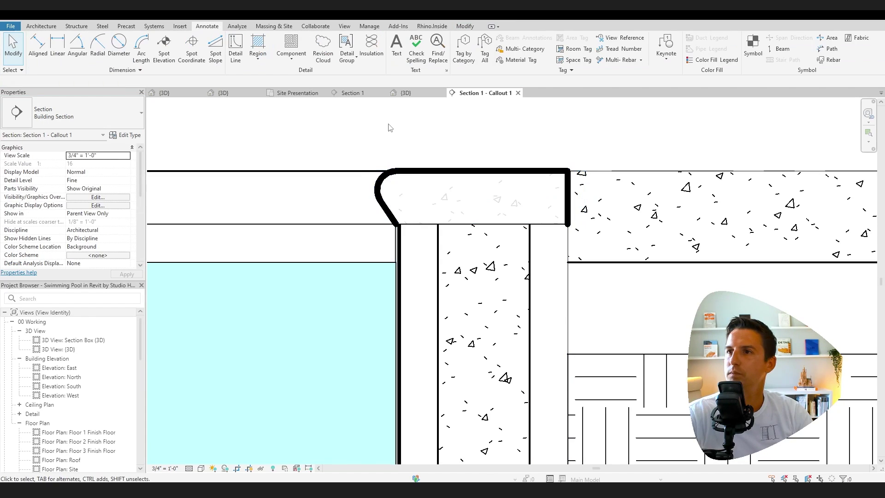
Step: Open the Concrete, Cast-in-Place gray material from the Pool Wall type's layer structure
scroll(469, 300, down, 2)
scroll(433, 232, up, 2)
click(432, 233)
key(Escape)
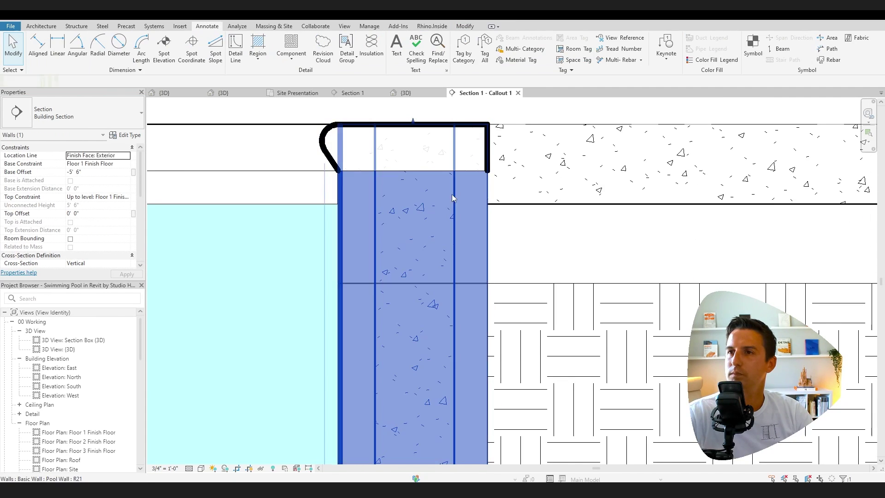
double_click(452, 195)
click(595, 135)
click(538, 161)
click(549, 113)
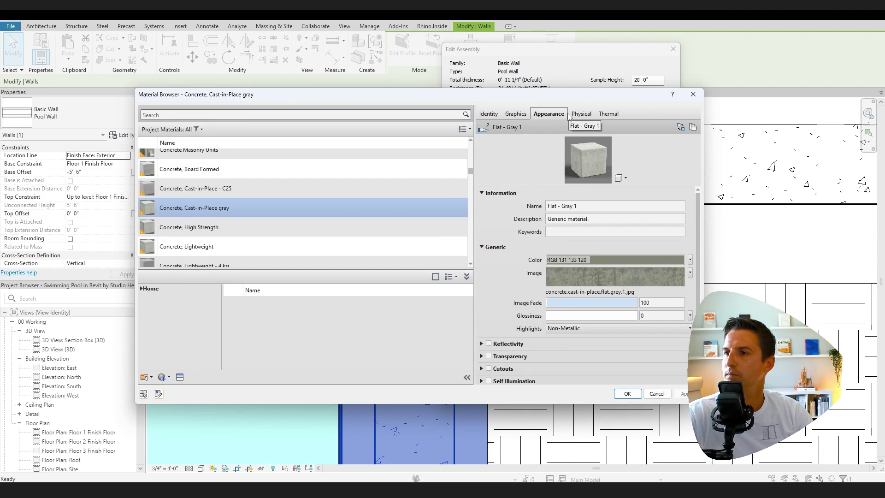
Step: Set the material's cut foreground pattern to Concrete - detail and accept the wall structure changes
click(516, 114)
click(629, 326)
click(230, 220)
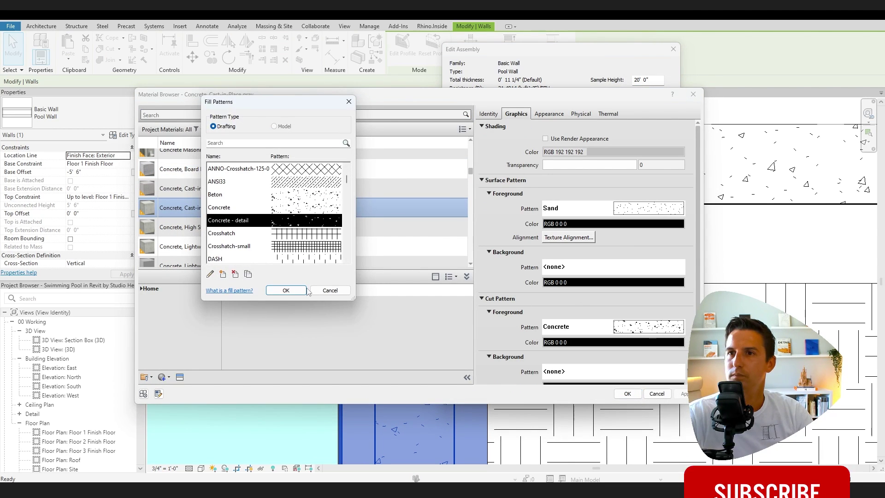
click(286, 291)
click(627, 393)
click(555, 383)
Step: Override the pool wall's element graphics in the callout view
key(Escape)
click(454, 217)
right_click(454, 217)
click(584, 301)
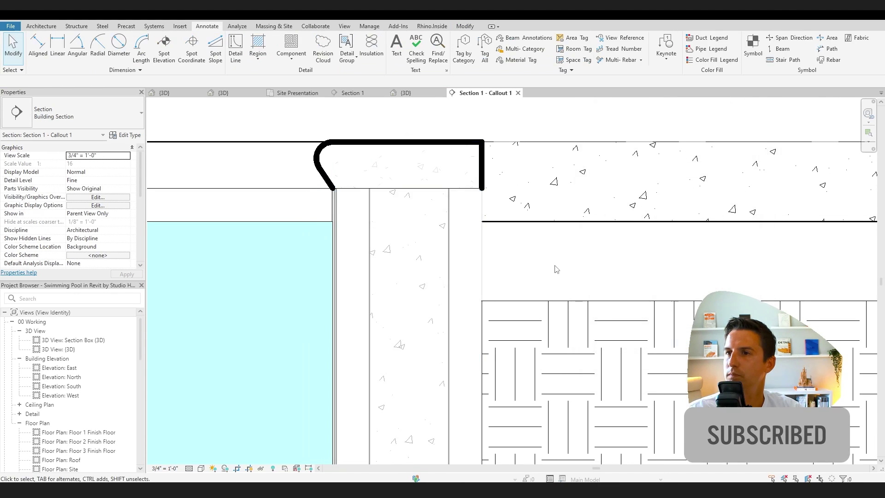
Step: Edit the coping region's boundary, adding thin lines along both faces of the wall's concrete core and trimming them to the coping
scroll(463, 180, down, 2)
double_click(464, 180)
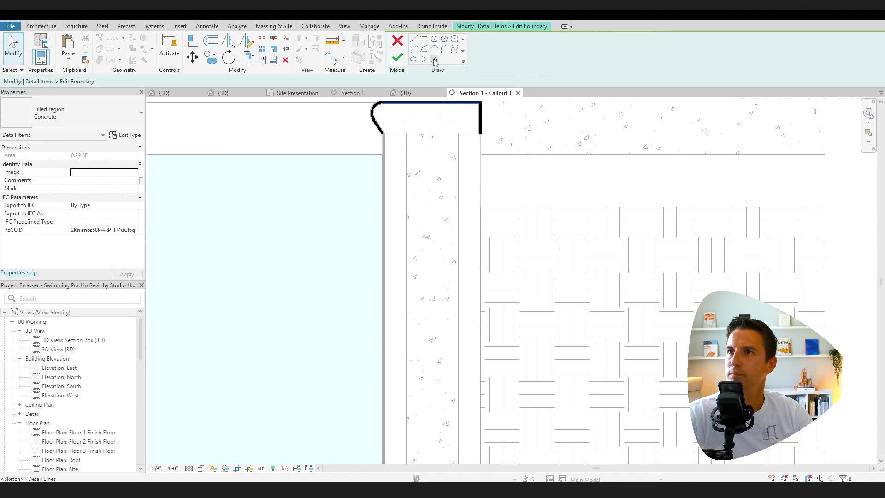
scroll(415, 292, down, 2)
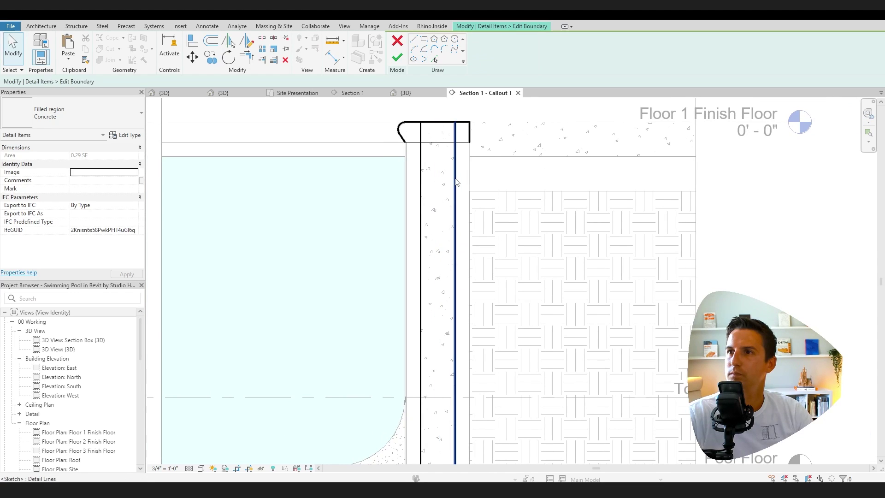
click(421, 277)
ctrl+click(455, 277)
click(455, 277)
scroll(474, 211, down, 2)
scroll(452, 154, up, 5)
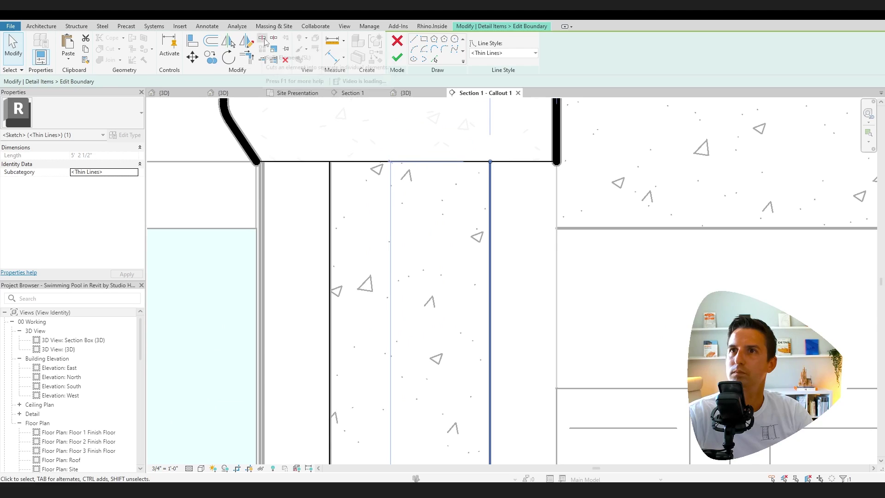
key(t)
key(r)
scroll(391, 213, down, 5)
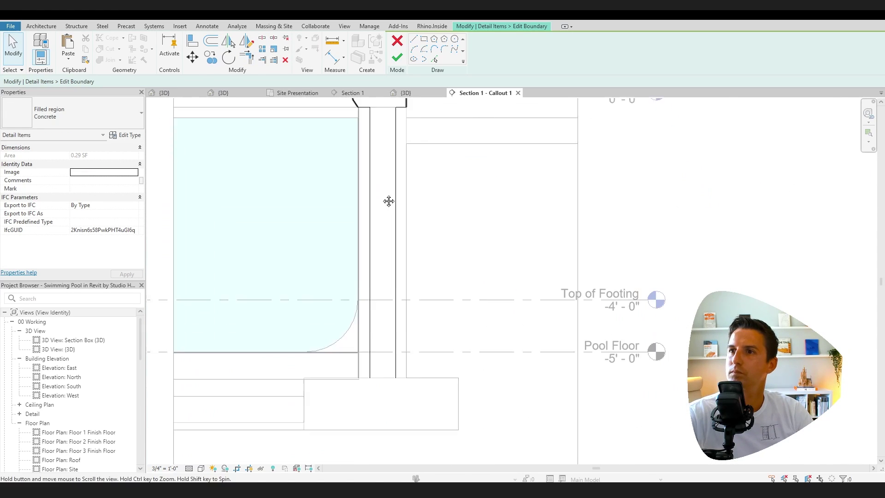
Step: Outline the wall footing in the concrete region's boundary using the Wide Lines style
middle_drag(391, 213, 391, 164)
click(413, 39)
scroll(392, 360, up, 4)
click(503, 52)
click(488, 150)
click(503, 52)
click(502, 160)
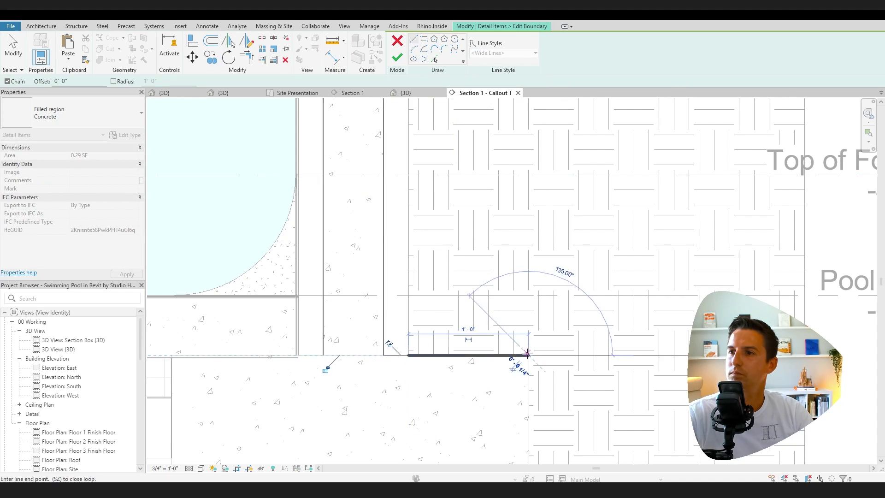
scroll(461, 330, down, 3)
click(345, 300)
scroll(346, 300, up, 2)
scroll(337, 223, down, 1)
scroll(337, 223, up, 3)
click(255, 260)
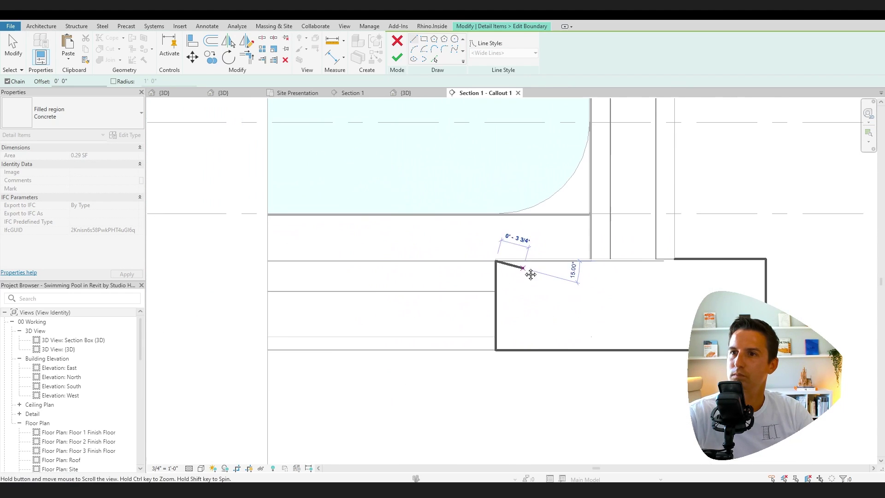
Step: Continue the Wide Lines boundary around the pool floor slab, ending where the slab's upper edge meets the fillet
scroll(521, 214, up, 2)
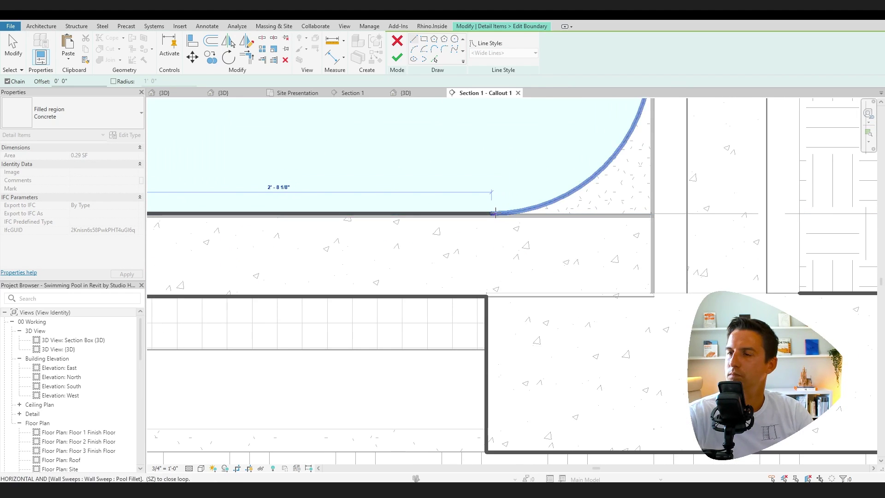
click(495, 214)
scroll(461, 231, down, 4)
middle_drag(421, 251, 442, 349)
key(Escape)
key(Escape)
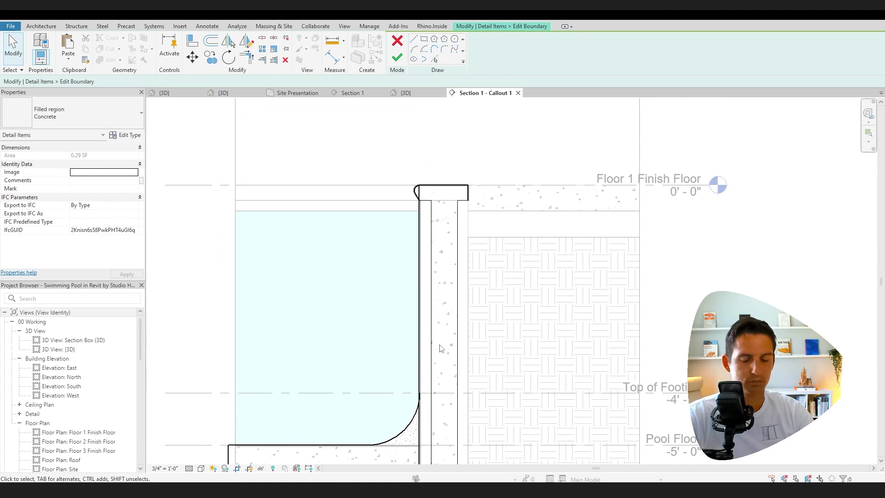
middle_drag(412, 419, 403, 312)
key(Escape)
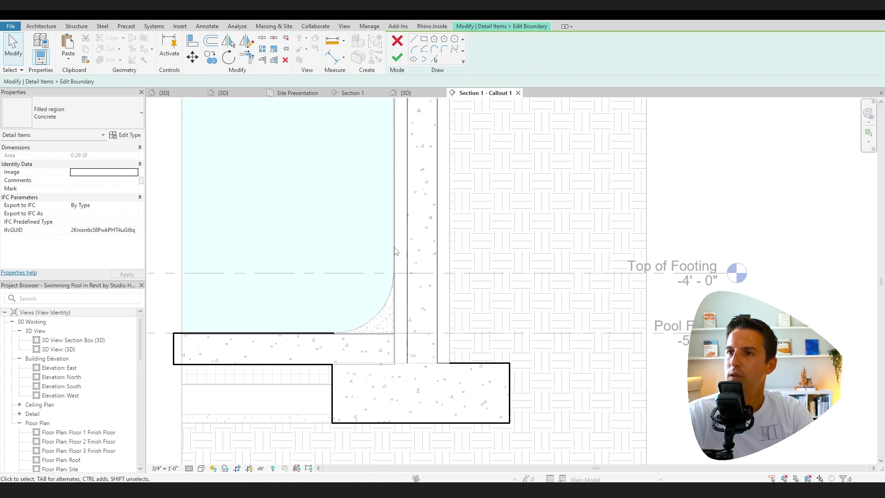
Step: Connect the pool slab's upper edge to the wall core line with Thin Lines boundary segments beneath the fillet
scroll(338, 302, up, 1)
click(337, 302)
click(413, 39)
click(534, 53)
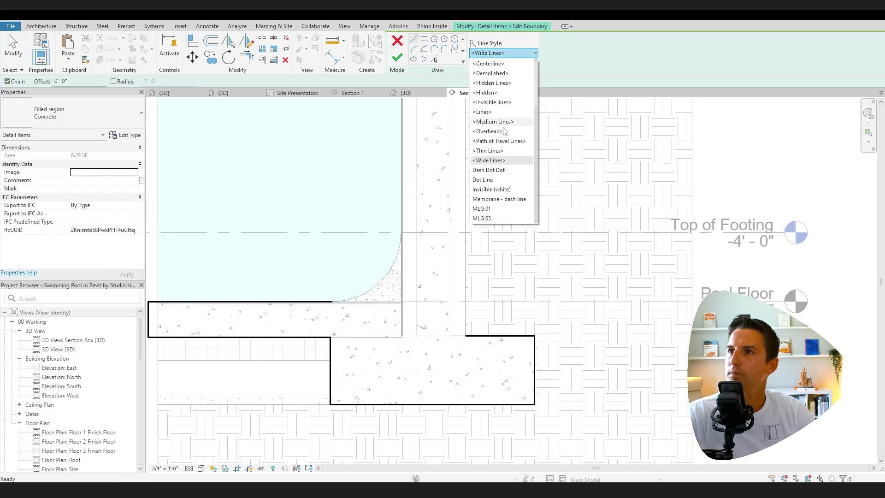
click(488, 121)
scroll(329, 300, up, 2)
click(329, 300)
scroll(470, 296, up, 3)
scroll(485, 300, down, 3)
scroll(482, 300, up, 4)
scroll(467, 425, down, 4)
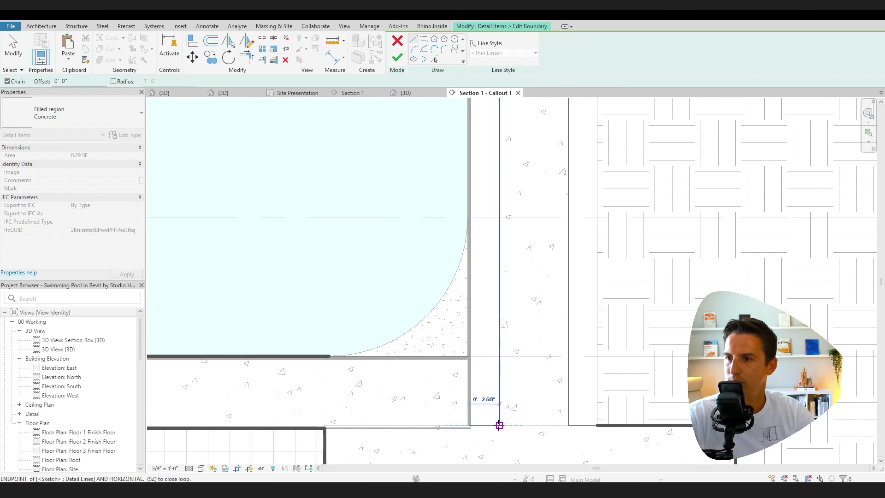
click(499, 424)
Step: Finish the boundary edit of the combined coping, wall, footing and slab concrete region
scroll(461, 341, down, 5)
key(Escape)
key(Escape)
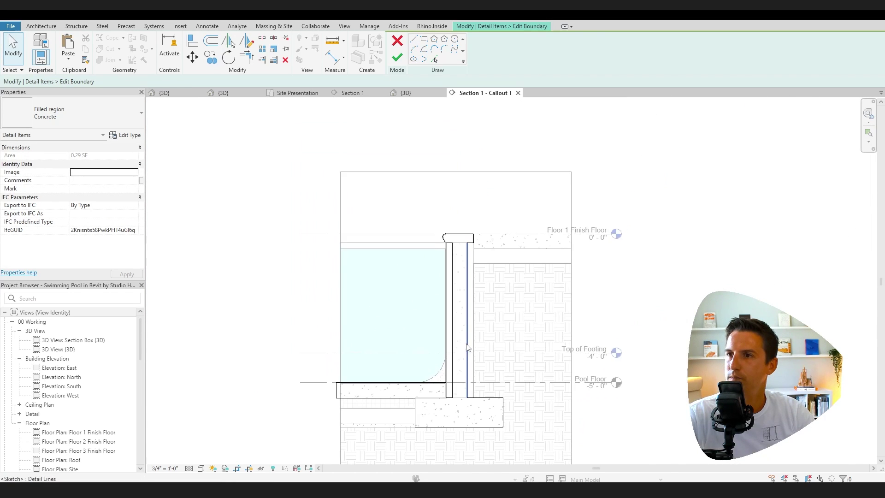
click(397, 57)
key(Escape)
scroll(461, 277, up, 2)
scroll(461, 276, down, 1)
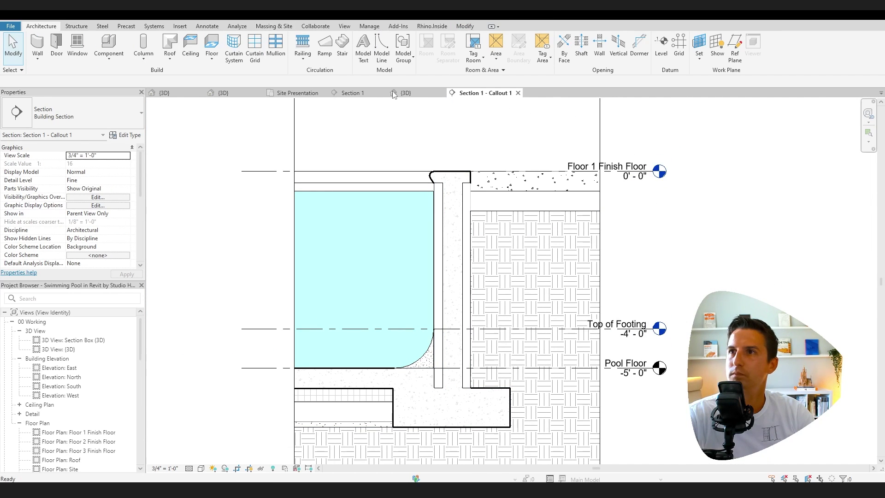
Step: Create rectangular Rigid Insulation filled regions along both sides of the wall's concrete core, from the coping down to the footing
click(207, 26)
click(257, 50)
click(74, 113)
click(50, 208)
scroll(441, 182, up, 2)
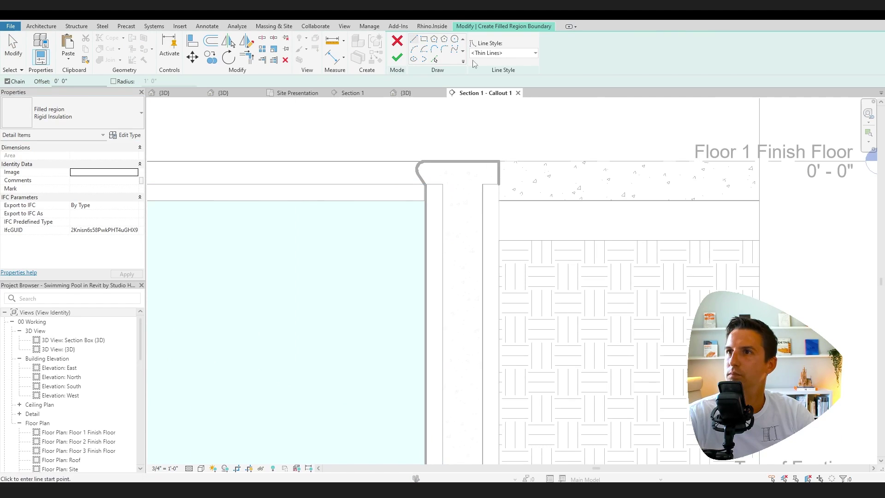
scroll(434, 189, down, 3)
scroll(498, 367, down, 2)
scroll(431, 306, up, 2)
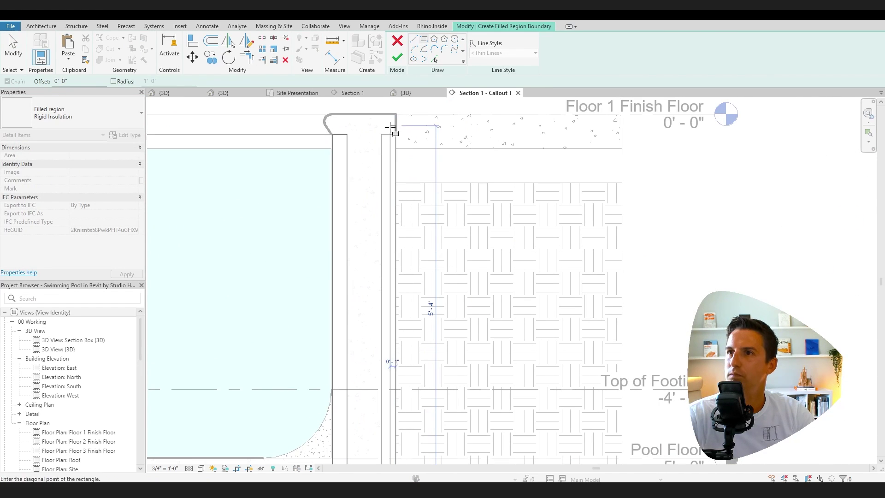
click(399, 57)
Step: Trace the wall's outer face, its pool-side face and the pool fillet arc with Wide Lines detail lines
scroll(435, 193, down, 1)
middle_drag(433, 194, 413, 119)
click(239, 49)
click(515, 52)
click(480, 141)
click(413, 205)
scroll(403, 338, up, 5)
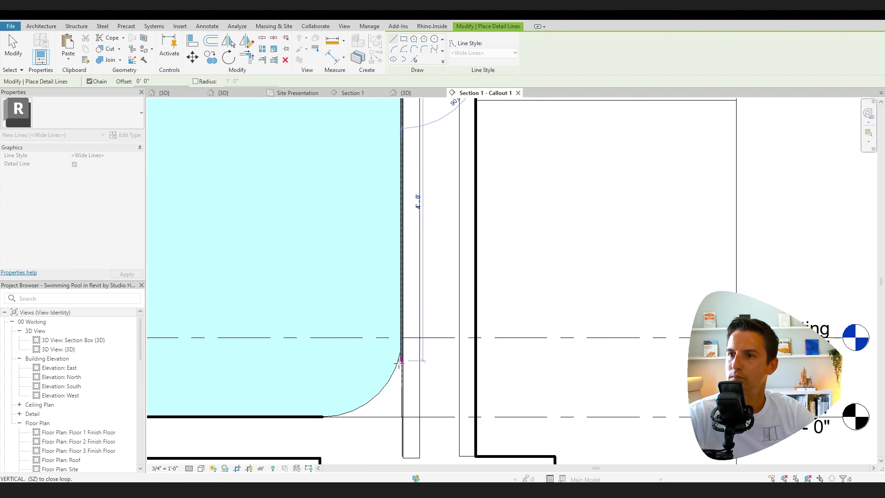
scroll(406, 350, up, 2)
click(410, 342)
scroll(410, 342, down, 3)
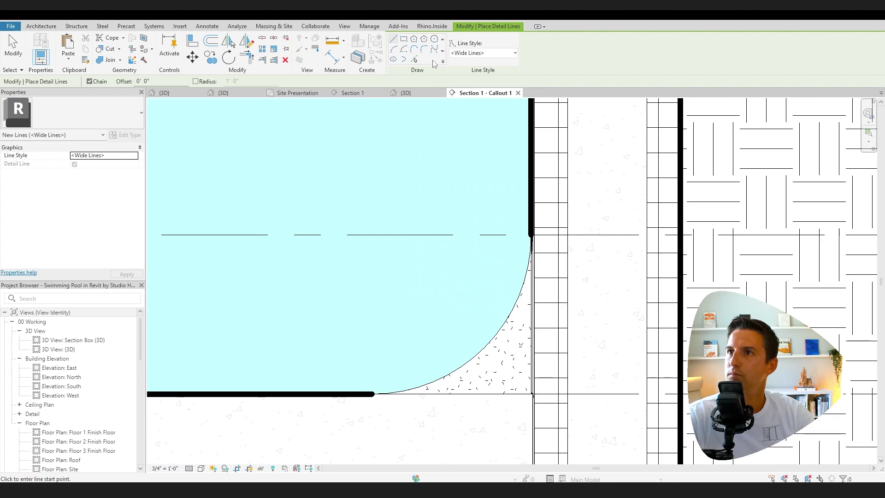
scroll(490, 352, up, 1)
key(Escape)
key(Escape)
scroll(490, 352, down, 1)
Step: Create a rectangular Gravel Fill region beneath the insulation under the pool slab
click(269, 41)
click(74, 113)
click(55, 156)
key(Escape)
click(372, 349)
click(188, 383)
click(397, 58)
key(Escape)
scroll(273, 371, up, 3)
scroll(326, 373, down, 2)
scroll(488, 313, up, 2)
click(489, 312)
key(Escape)
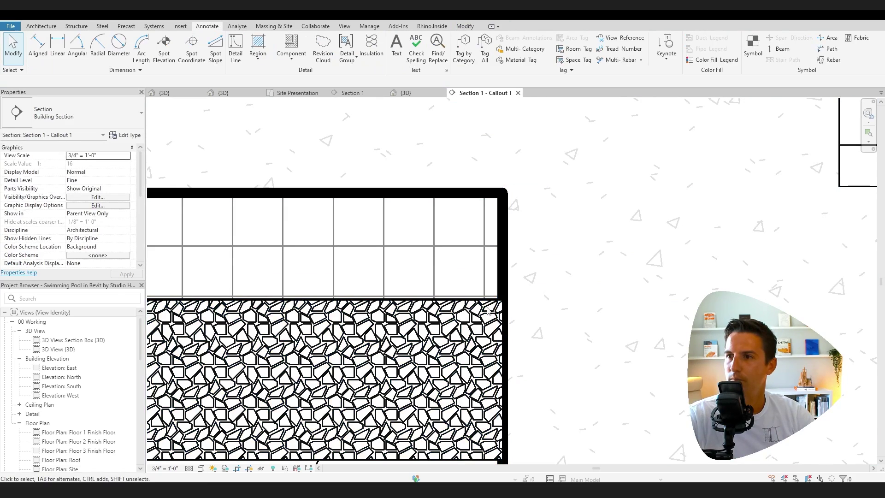
click(506, 279)
click(505, 277)
click(507, 276)
right_click(506, 276)
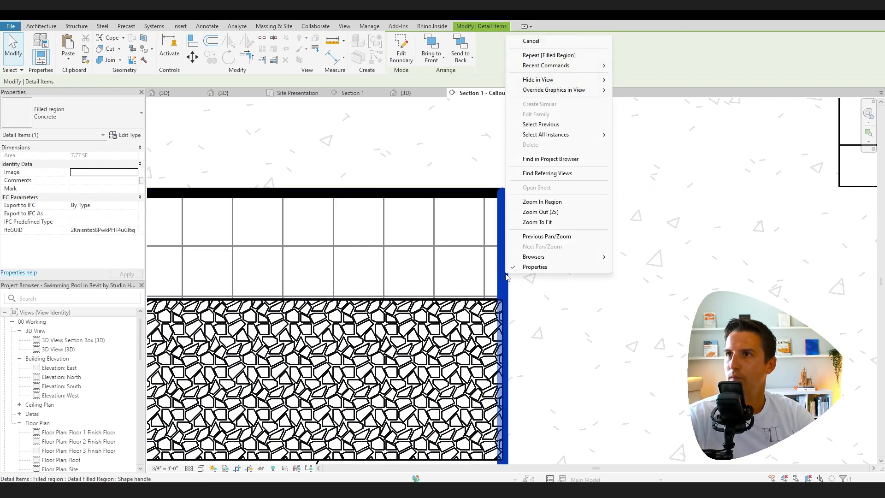
key(Escape)
scroll(506, 276, down, 2)
key(Escape)
scroll(506, 276, down, 2)
scroll(528, 231, up, 4)
Step: Select the fillet arc and the other wide detail lines in the view to bring them in front of the filled regions
click(527, 236)
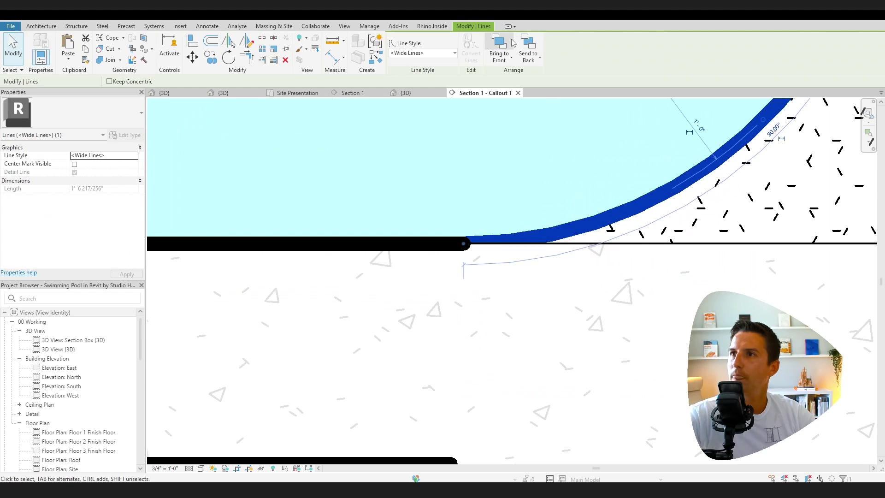
scroll(570, 226, down, 5)
right_click(569, 226)
click(706, 326)
scroll(600, 334, down, 2)
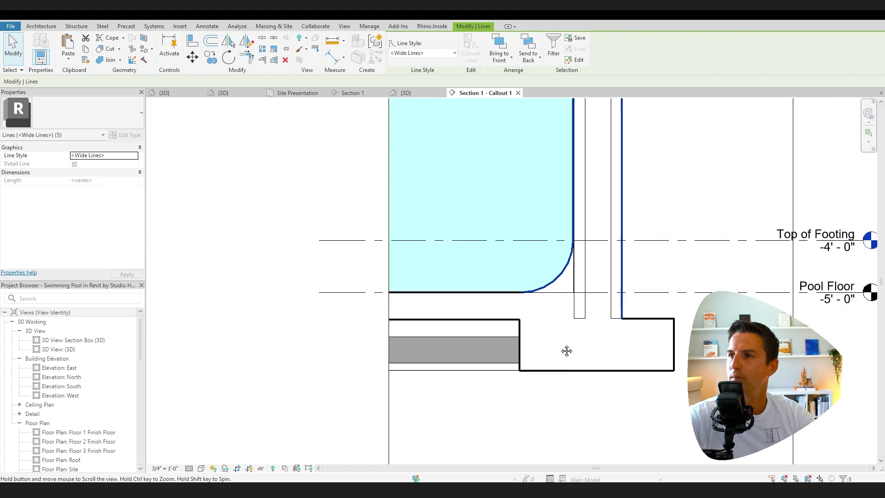
Step: Remove the Top of Footing level from the callout view
key(Escape)
scroll(599, 334, down, 3)
scroll(489, 368, up, 3)
click(714, 297)
key(Delete)
key(Return)
Step: Draw a rectangular Gravel Fill region between the Floor 1 concrete slab and the earth, and send it to the back
scroll(601, 174, up, 2)
mouse_move(602, 174)
middle_down()
mouse_move(491, 217)
mouse_move(452, 173)
middle_up()
scroll(456, 211, down, 2)
right_click(332, 415)
click(365, 254)
scroll(479, 184, up, 3)
click(423, 39)
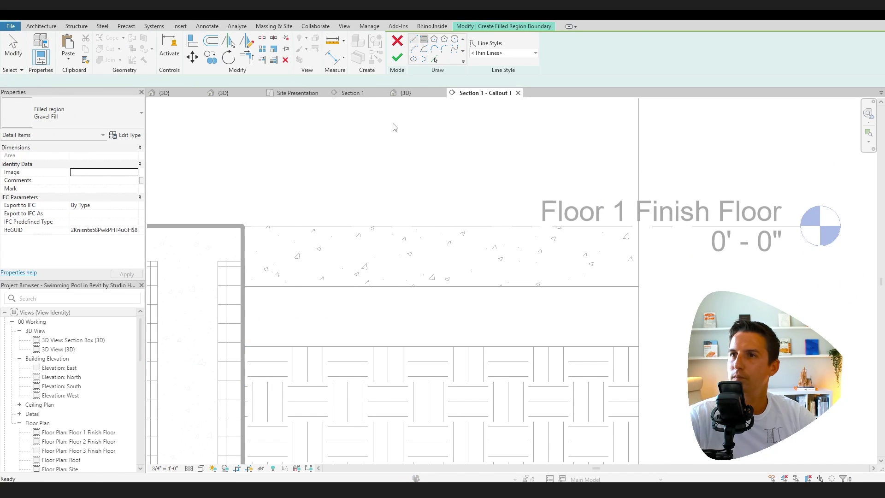
click(243, 287)
click(639, 346)
click(397, 57)
click(461, 46)
key(Escape)
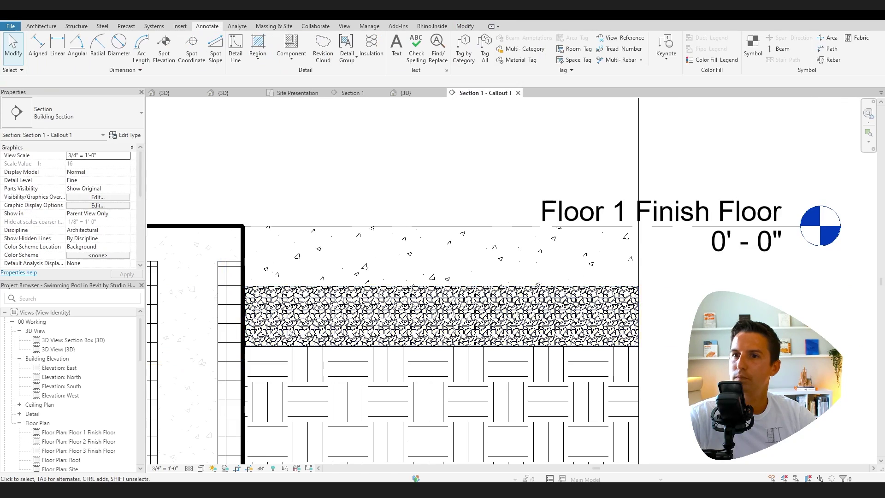
Step: Place an 8" PVC Drainage Pipe detail component in the earth beside the wall, just above the footing
scroll(565, 162, down, 3)
middle_drag(524, 313, 550, 302)
scroll(531, 349, up, 3)
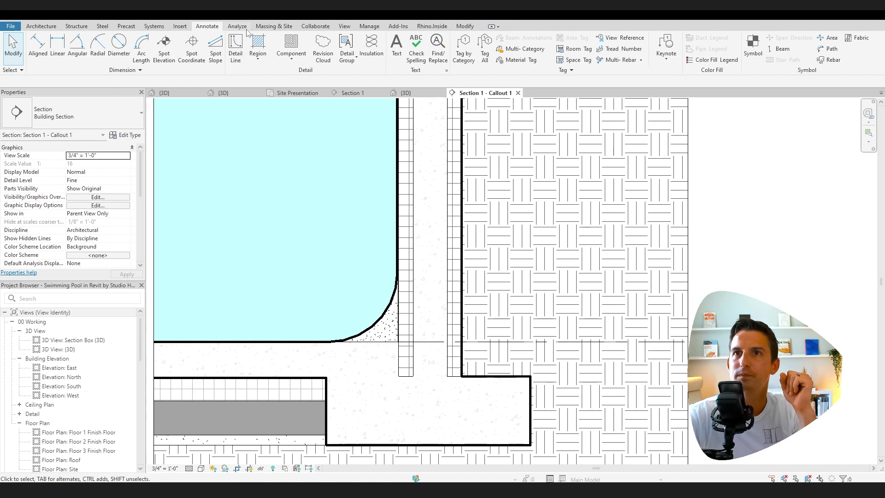
click(291, 49)
click(304, 73)
click(85, 118)
text(drain)
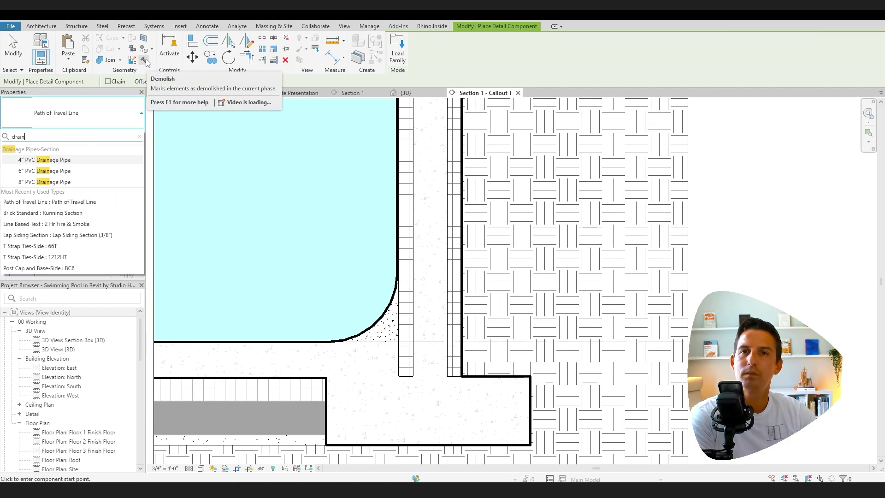
click(51, 182)
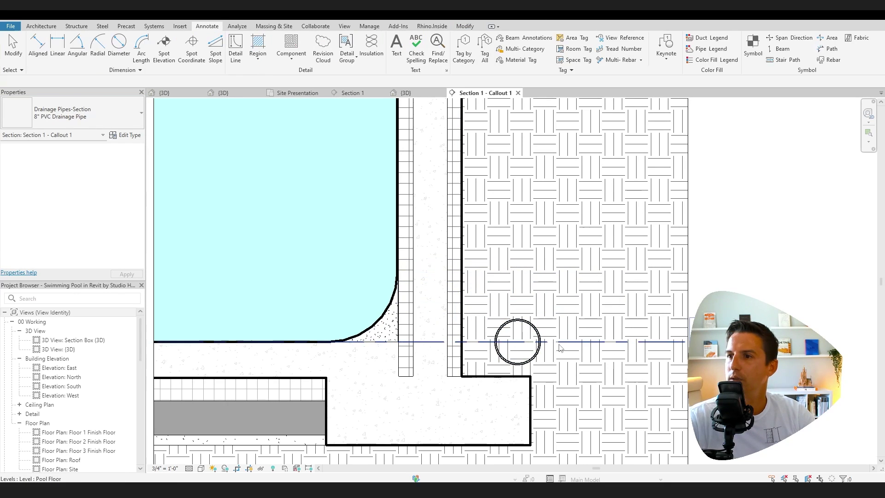
click(576, 343)
key(Escape)
key(Escape)
middle_drag(593, 319, 516, 314)
Step: Sketch a Gravel Fill region around the drainage pipe, using the wall and footing edges and a freeform spline through the earth
click(261, 58)
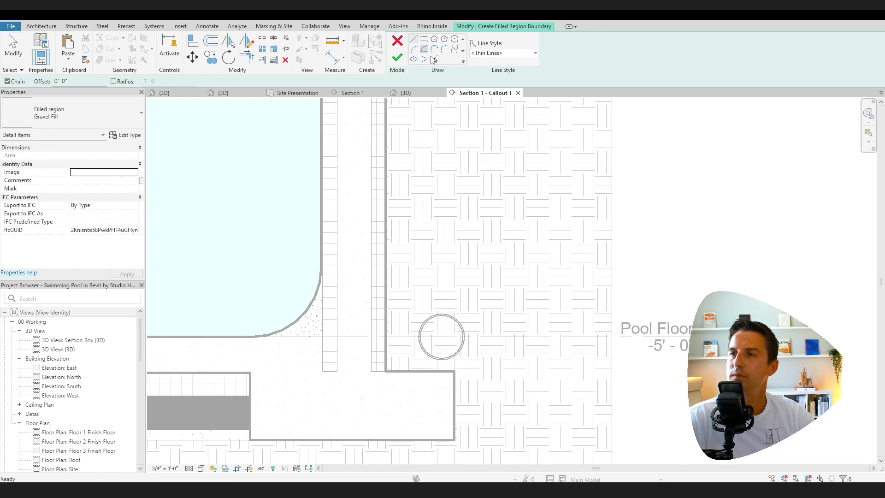
middle_drag(454, 395, 388, 263)
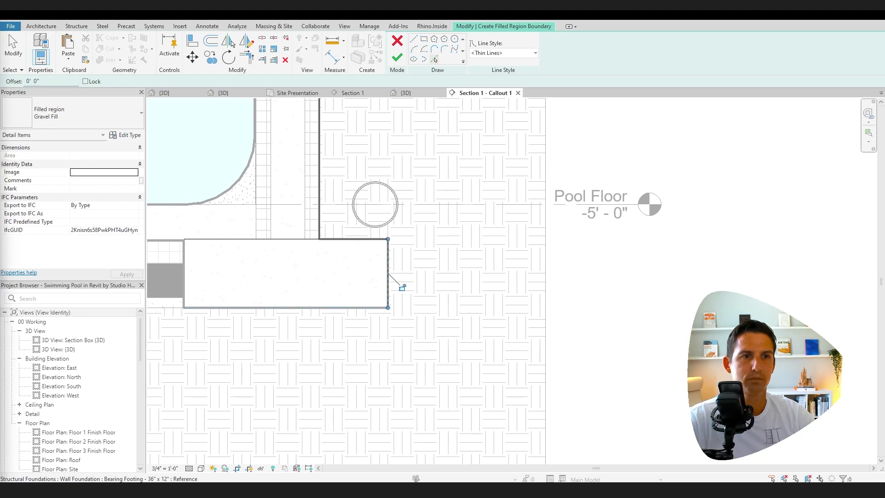
click(436, 60)
middle_drag(355, 199, 328, 323)
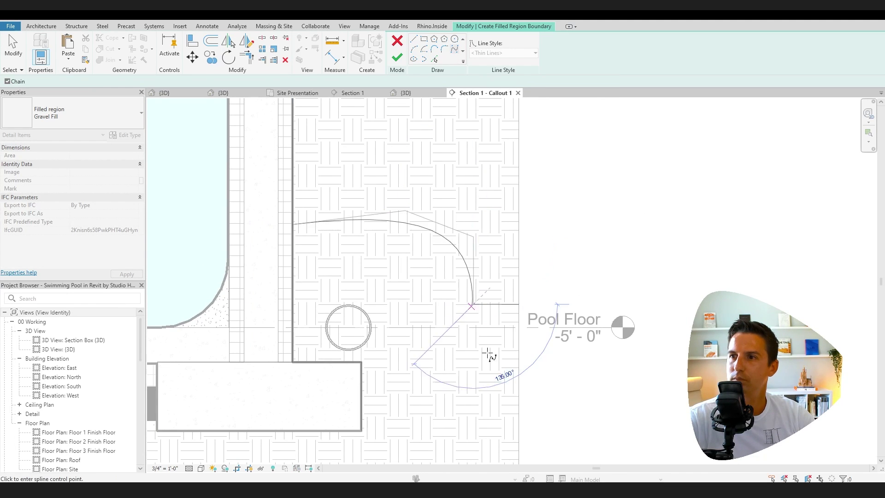
middle_drag(537, 412, 458, 315)
click(292, 331)
key(Escape)
key(Escape)
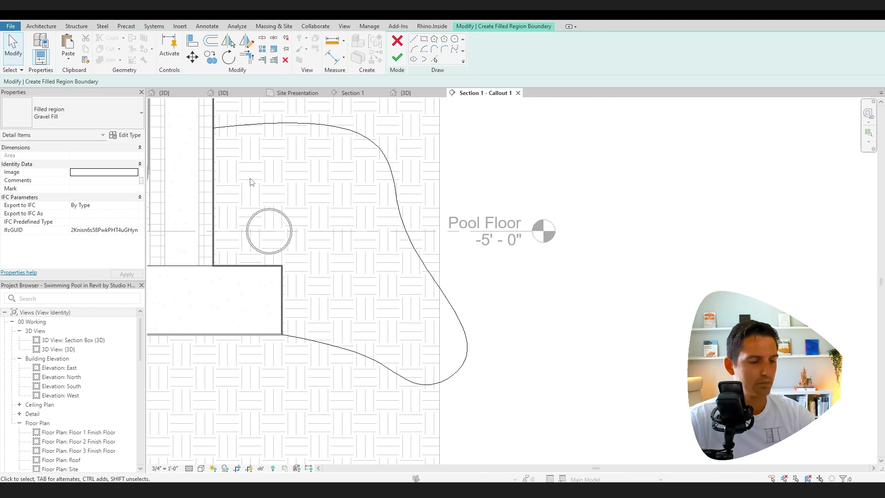
Step: Trim the wall edge to the spline's end and finish the Gravel Fill region around the pipe
scroll(216, 135, down, 3)
key(Escape)
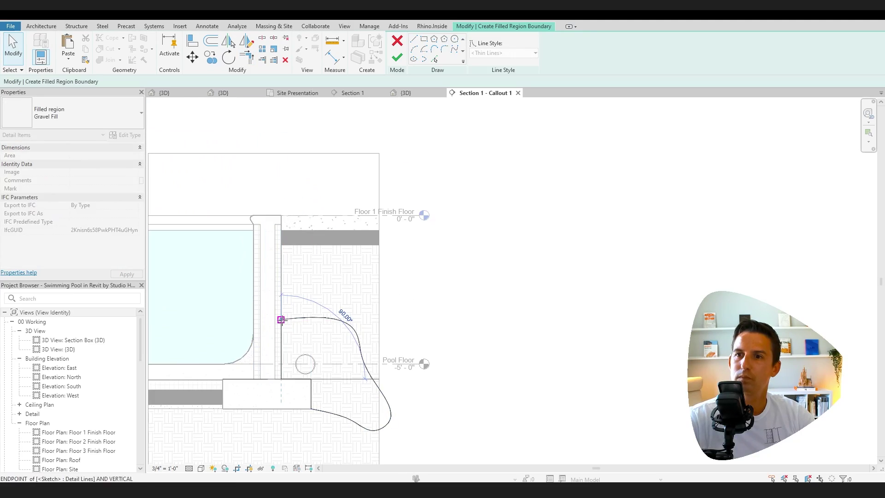
scroll(342, 312, up, 3)
click(397, 58)
key(Return)
key(t)
key(r)
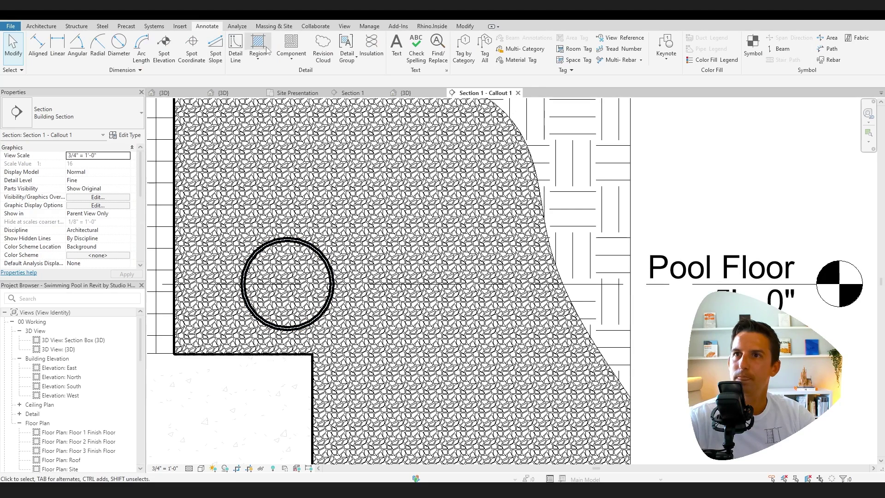
Step: Create a circular masking region with Wide Lines over the drainage pipe to hide the gravel inside it
click(257, 60)
click(277, 90)
click(435, 59)
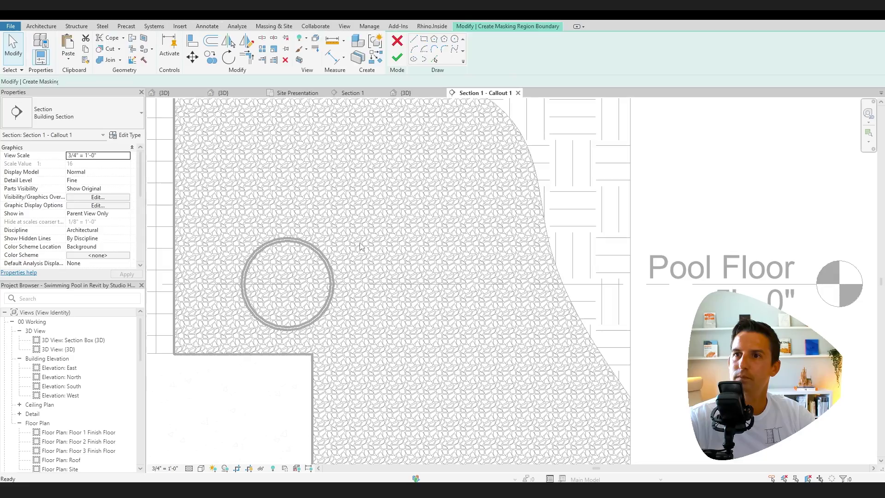
click(534, 53)
click(503, 165)
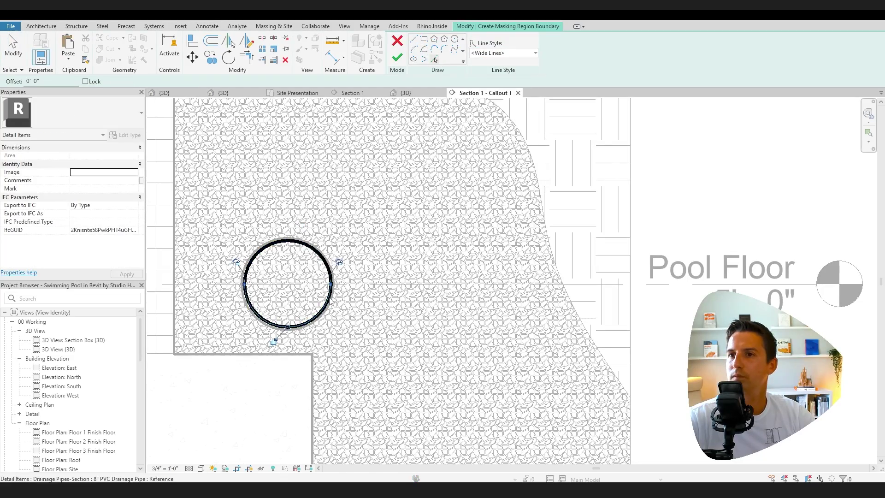
click(397, 58)
scroll(342, 281, up, 3)
scroll(348, 286, down, 6)
scroll(348, 286, up, 2)
scroll(359, 369, down, 3)
scroll(358, 369, up, 4)
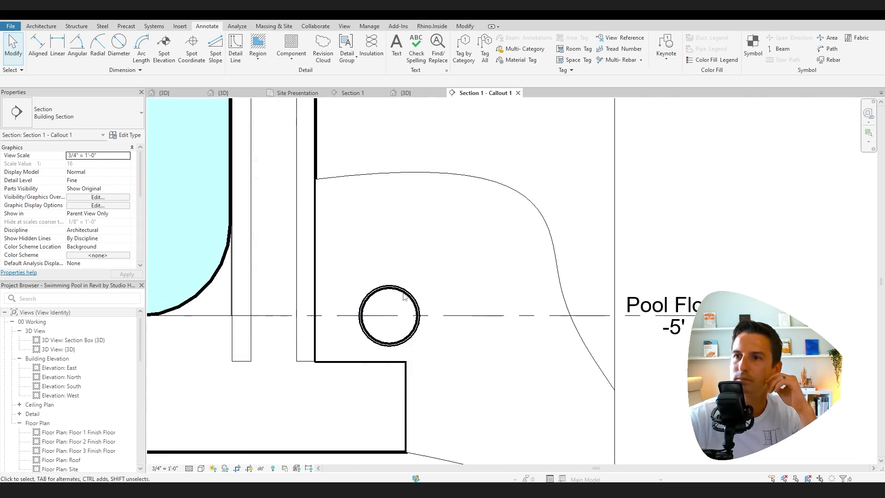
Step: Move the drainage pipe and its masking region against the wall's outer face and down onto the footing
click(405, 297)
scroll(397, 304, down, 2)
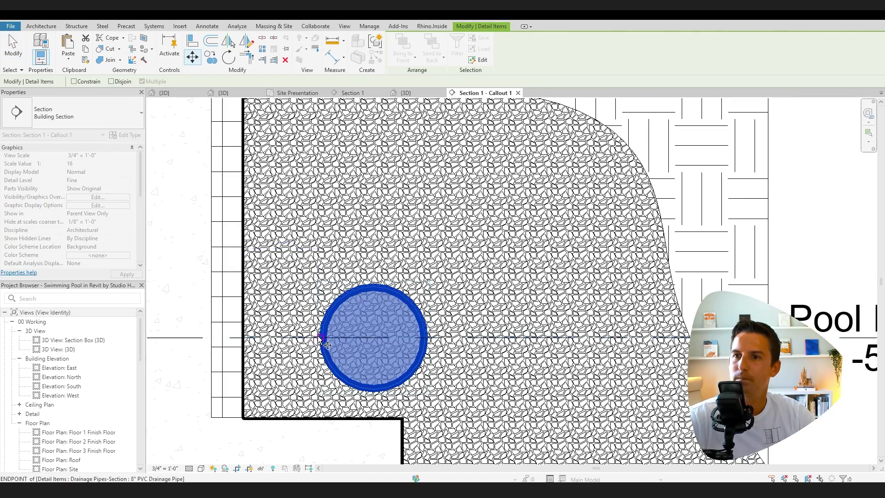
drag(326, 352, 247, 352)
drag(333, 359, 333, 387)
scroll(333, 386, down, 5)
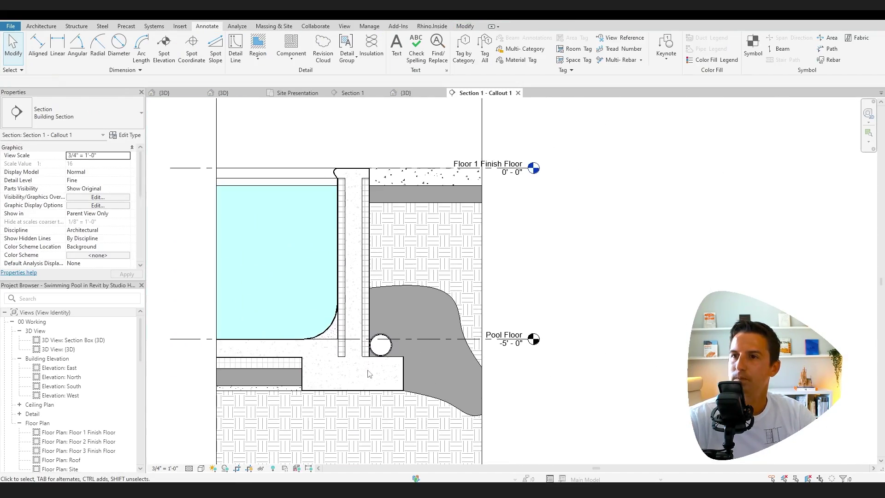
Step: Delete spline control points from the Gravel Fill boundary around the pipe to simplify its upper edge, and finish the sketch
scroll(451, 347, up, 3)
double_click(513, 407)
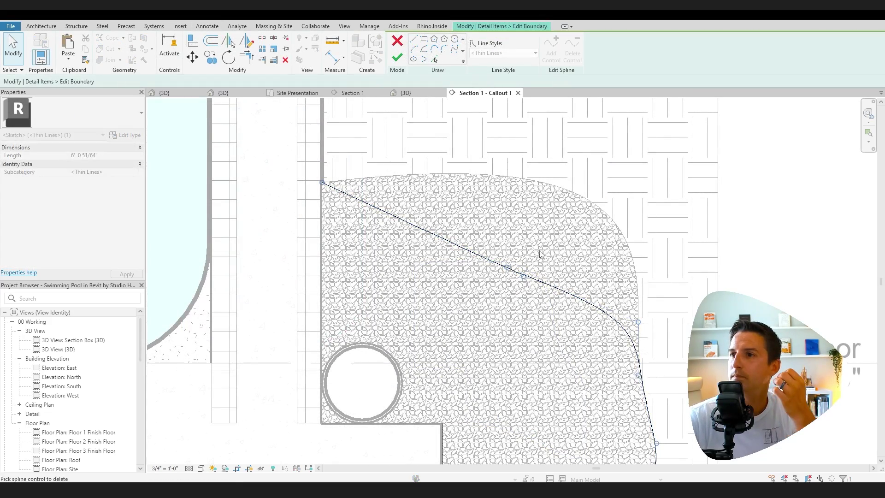
scroll(662, 444, down, 3)
scroll(629, 300, up, 3)
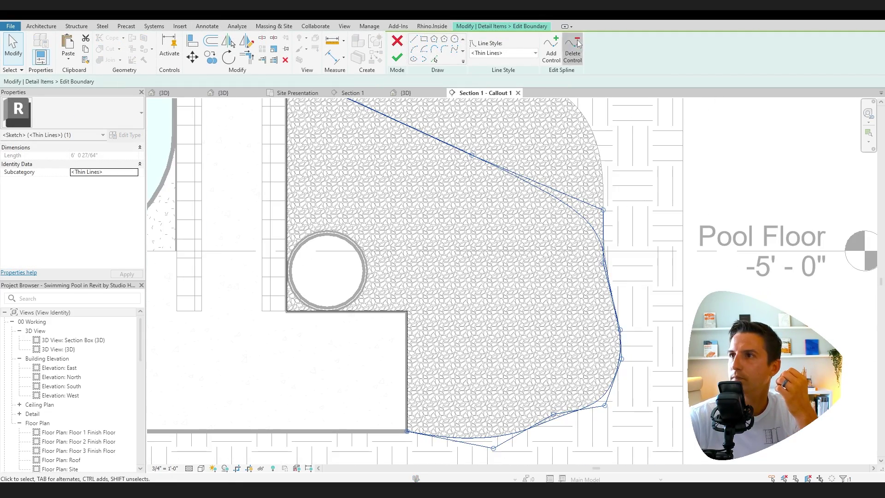
click(397, 57)
scroll(533, 296, down, 5)
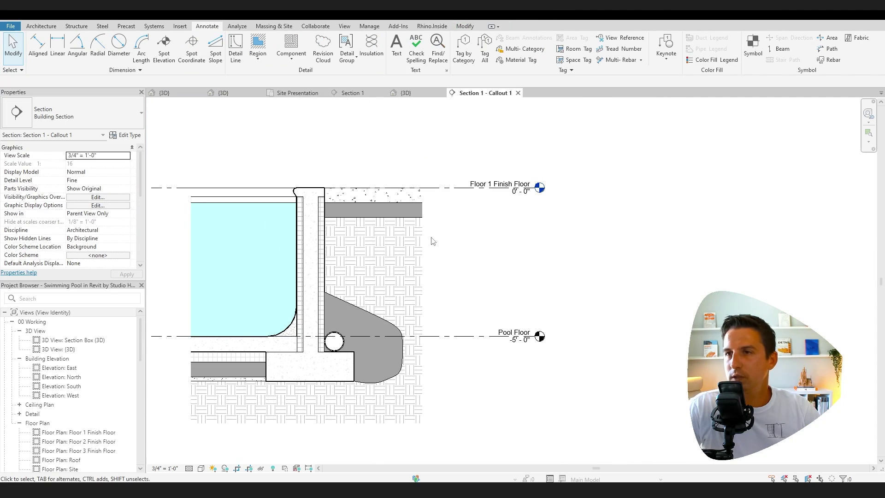
Step: Add a text note with an arc leader to the deck slab, reading 6" Concrete Deck and 6" Compacted Gravel on two lines
click(402, 45)
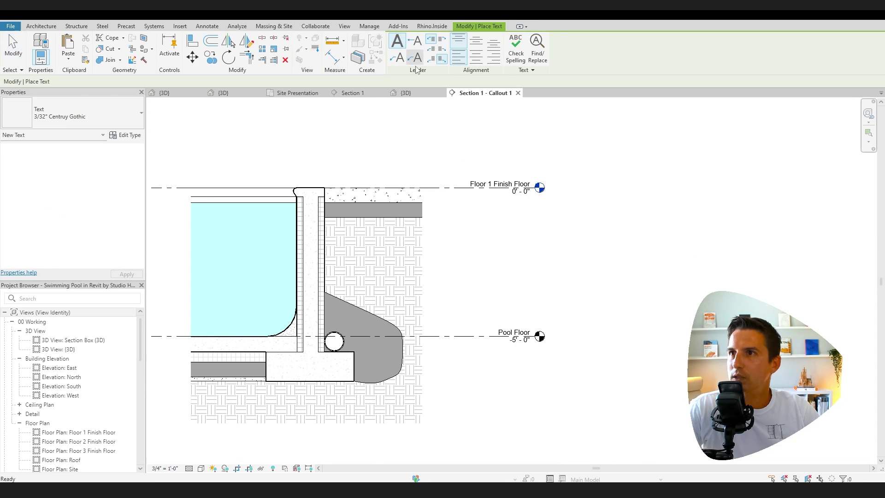
click(419, 59)
scroll(374, 184, up, 1)
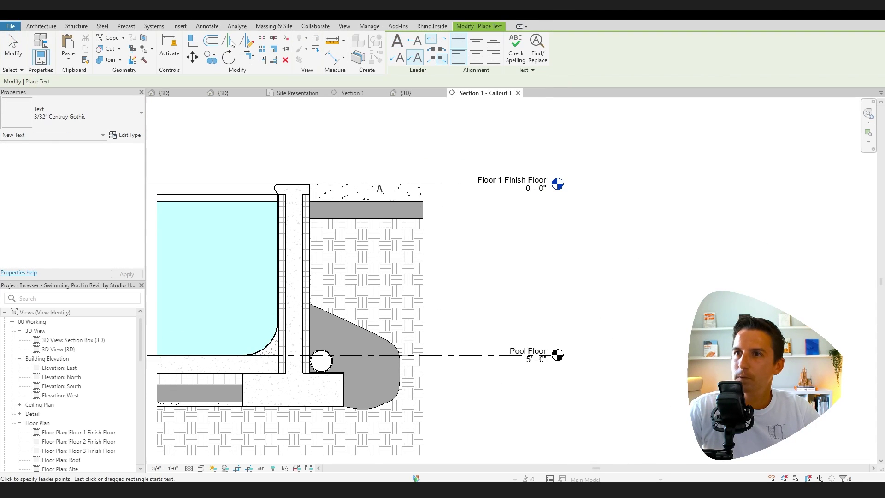
click(430, 137)
text(6" Compacted Gravel)
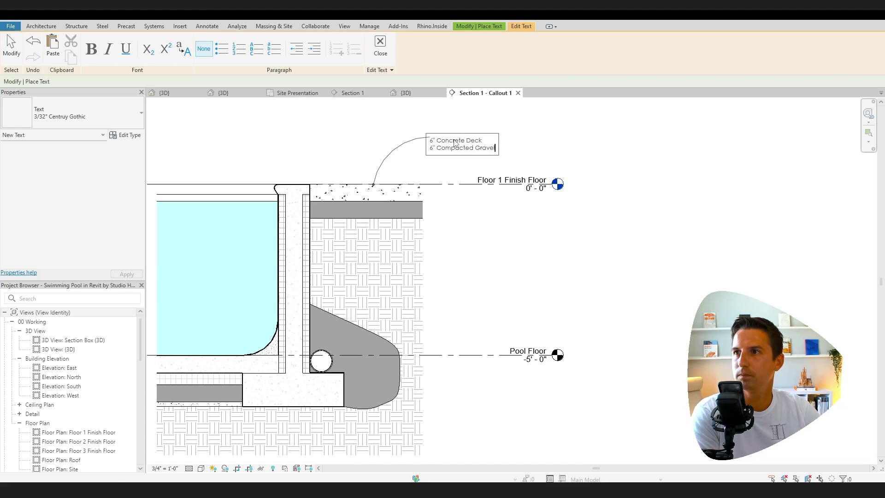
key(Escape)
key(Escape)
scroll(442, 152, down, 2)
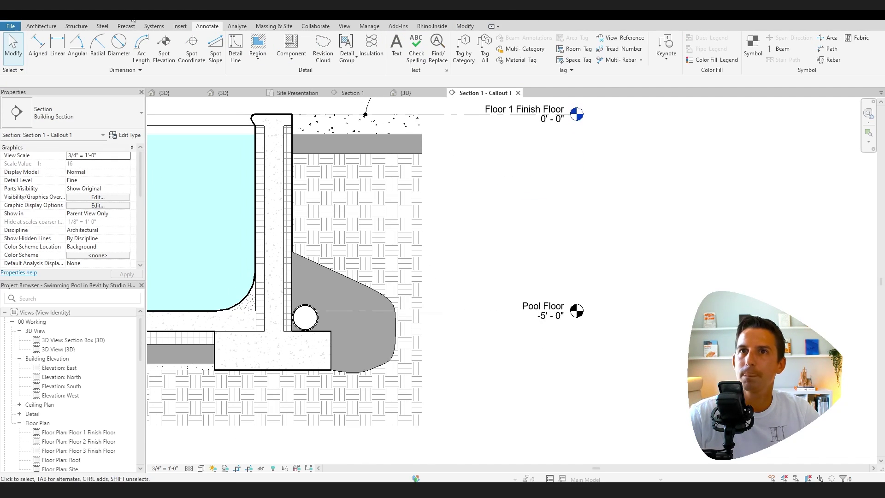
Step: Copy the deck note with its leader several times, spaced vertically down beside the detail
click(431, 133)
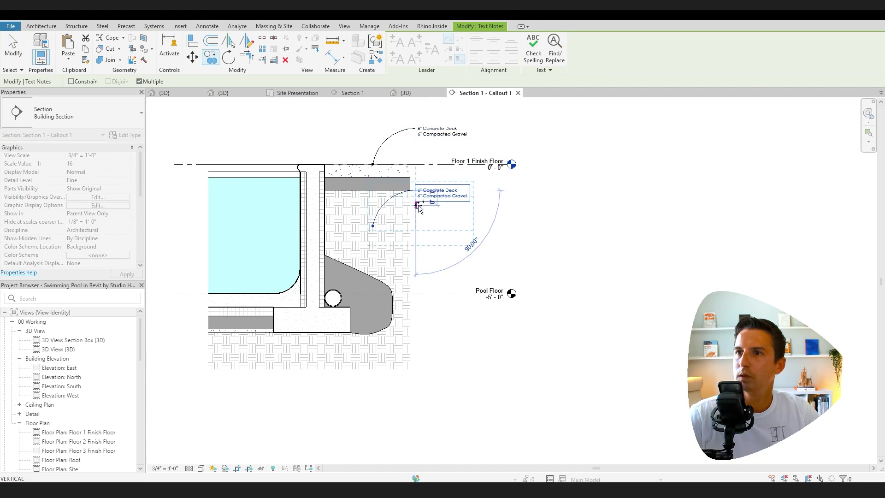
click(418, 202)
click(418, 228)
click(415, 316)
scroll(415, 316, up, 4)
key(Escape)
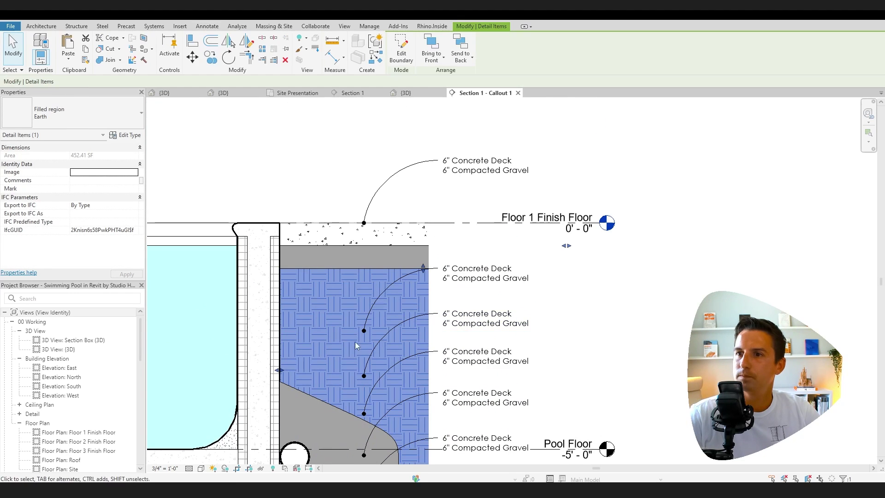
Step: Point the first copied note's leader at the top of the pool wall and change its text to Stegmeier Formed Coping
click(479, 273)
drag(364, 331, 286, 280)
drag(266, 221, 263, 224)
double_click(442, 268)
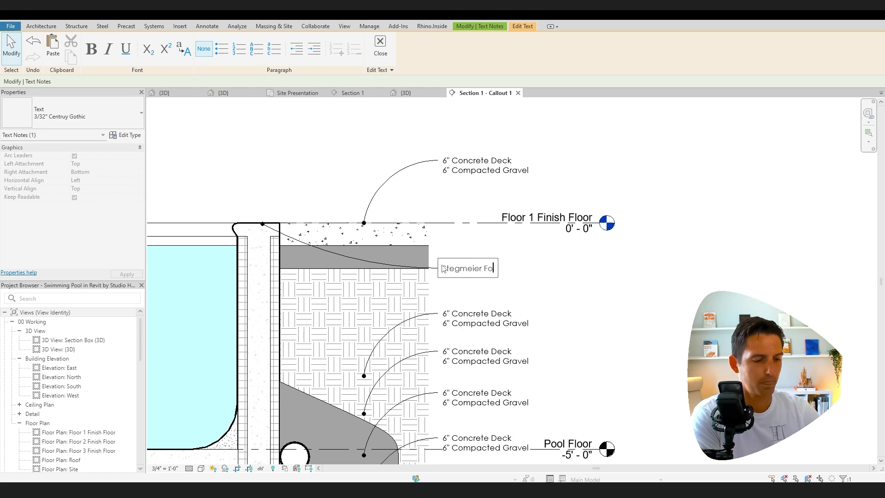
click(617, 271)
key(Escape)
scroll(292, 222, up, 4)
key(d)
key(l)
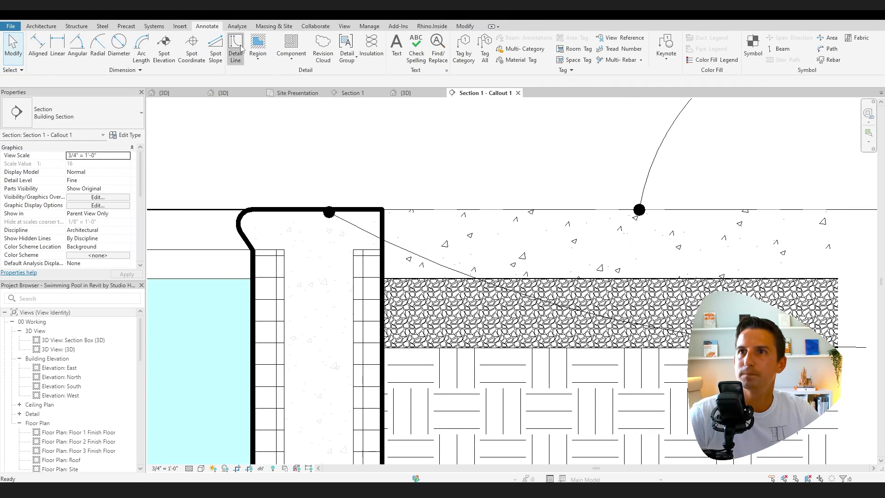
key(Escape)
key(Escape)
scroll(292, 234, down, 5)
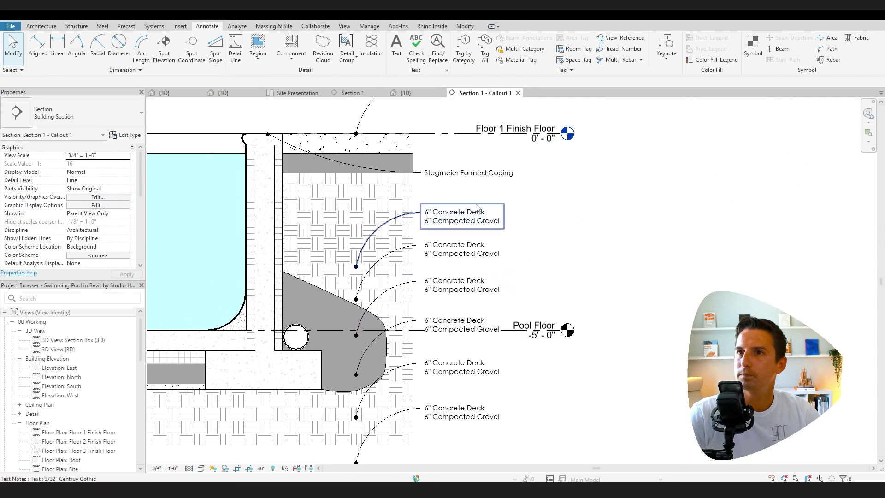
Step: Point the leader of the note below Stegmeier Formed Coping at the wall's outer face, just under the deck gravel
click(459, 216)
mouse_move(356, 267)
mouse_down()
mouse_move(248, 169)
mouse_move(283, 182)
mouse_up()
key(Escape)
Step: Draw Membrane - dash line detail lines down the wall's outer face, across the footing top and down the footing's outer side
scroll(285, 175, up, 2)
click(236, 46)
click(515, 53)
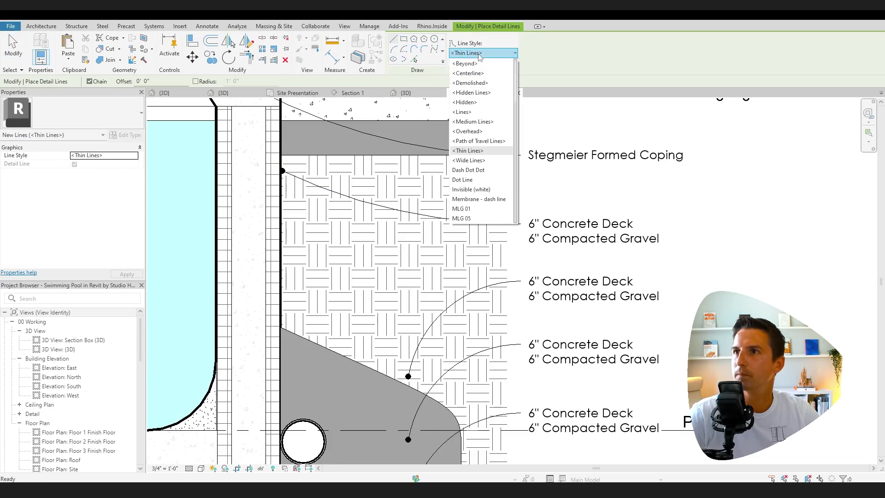
click(481, 125)
scroll(356, 290, up, 4)
scroll(349, 184, down, 3)
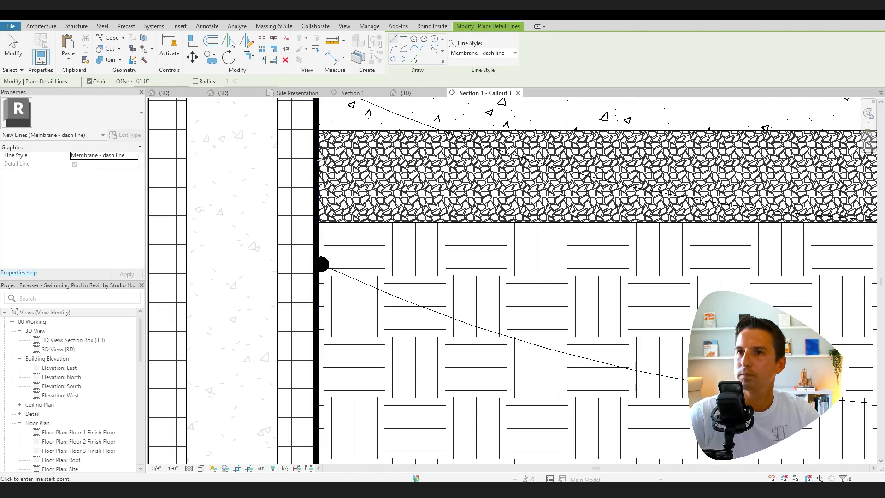
scroll(357, 298, up, 4)
scroll(357, 299, down, 3)
scroll(352, 229, up, 3)
scroll(336, 173, down, 3)
scroll(336, 174, up, 3)
click(342, 143)
scroll(341, 438, up, 5)
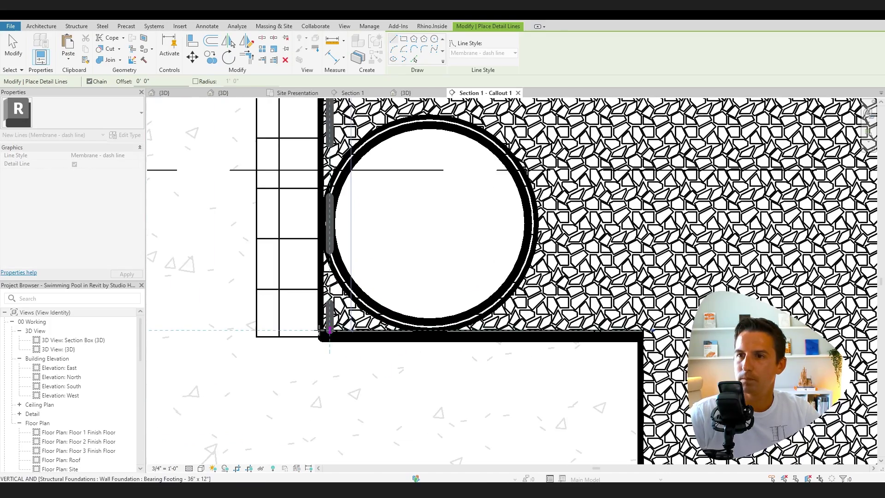
scroll(634, 316, down, 3)
scroll(579, 217, up, 3)
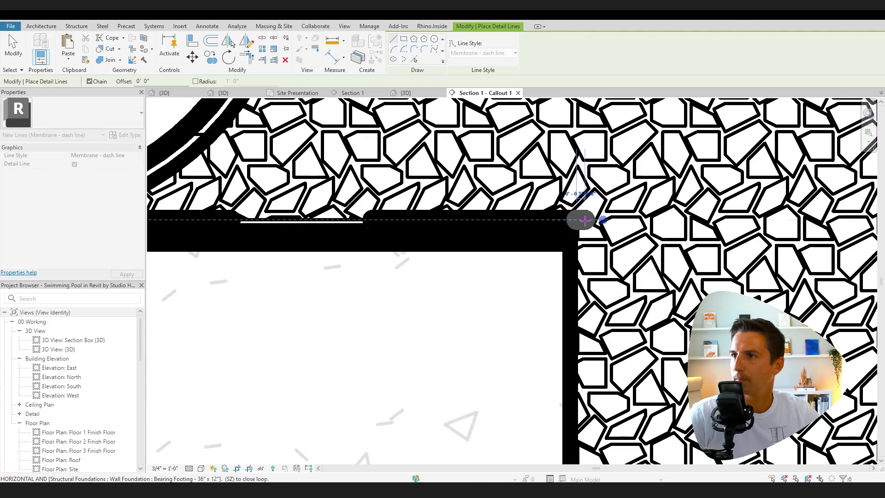
scroll(585, 333, down, 3)
click(585, 333)
scroll(606, 386, down, 4)
key(Escape)
key(Escape)
Step: Select the detail lines along the wall's outer face and examine how the membrane line sits against the wall edge
scroll(415, 323, up, 5)
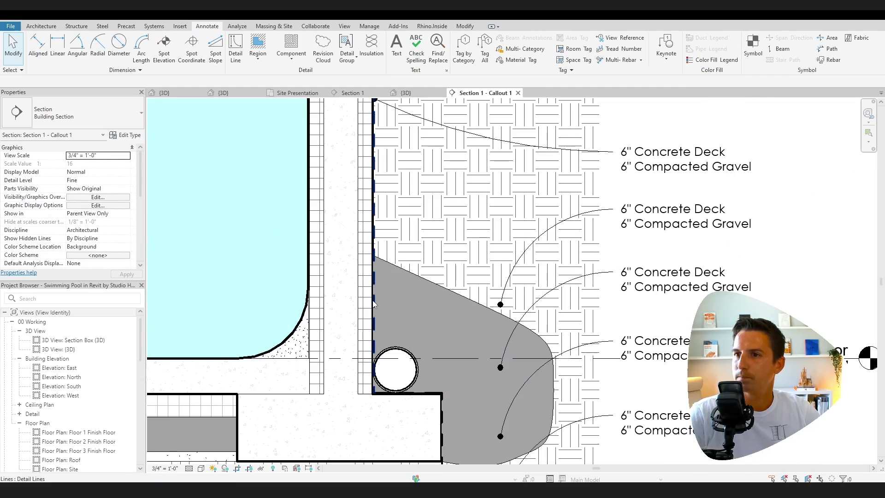
click(365, 343)
key(Escape)
scroll(394, 301, down, 5)
scroll(372, 258, up, 5)
click(356, 295)
key(Escape)
click(358, 298)
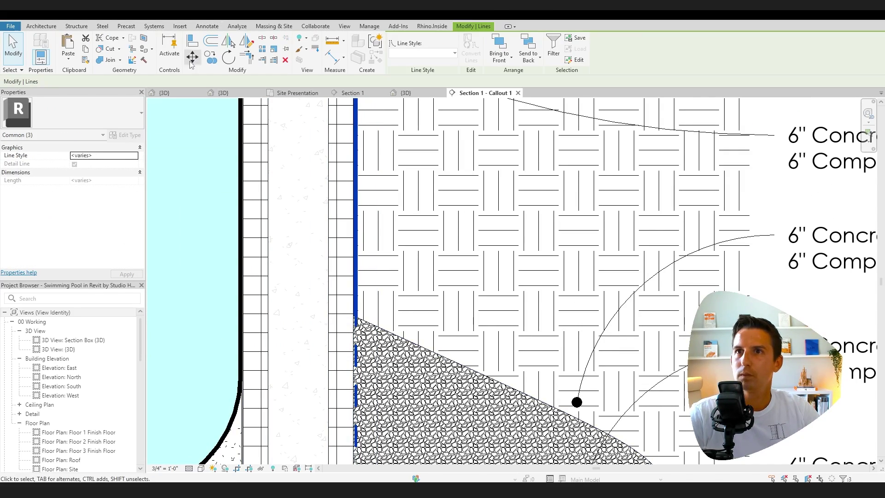
key(Escape)
scroll(415, 276, up, 2)
scroll(392, 277, down, 2)
click(334, 297)
key(Escape)
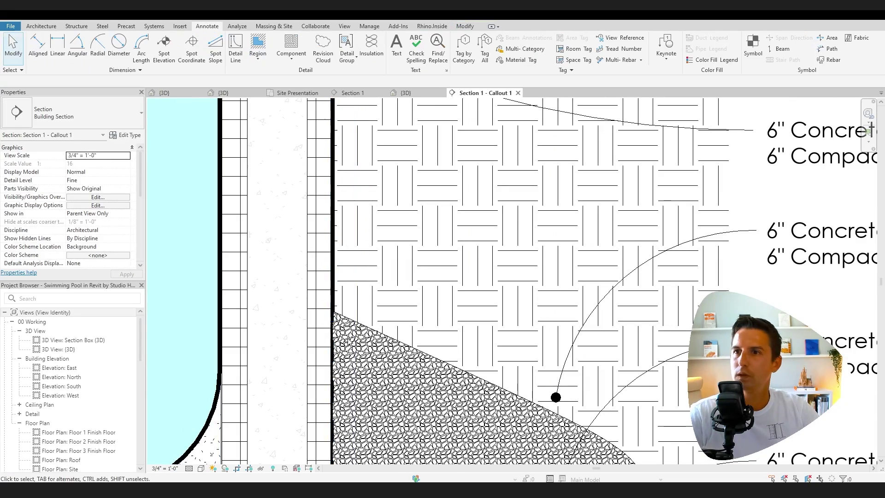
scroll(351, 323, down, 4)
click(365, 288)
scroll(353, 267, up, 4)
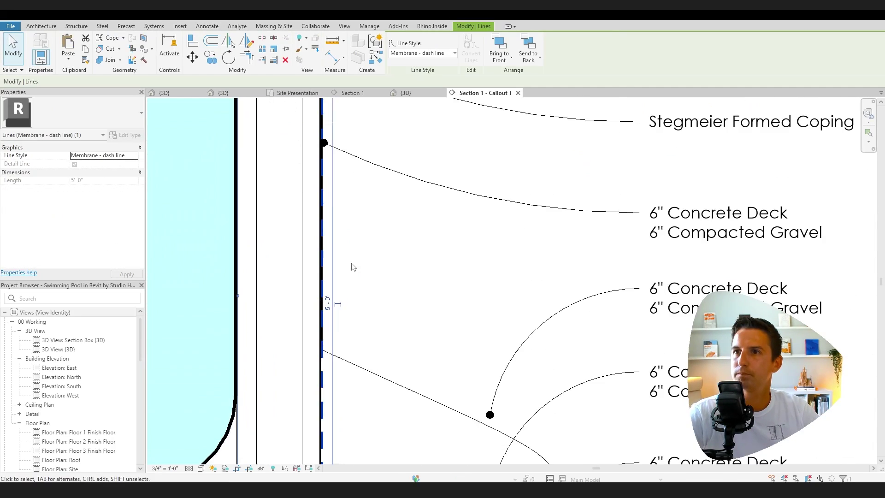
scroll(353, 267, up, 3)
scroll(348, 300, down, 6)
key(Escape)
Step: Change the text of the note pointing at the wall's outer face to Waterproofing Membrane
scroll(438, 371, up, 4)
scroll(498, 262, down, 1)
click(500, 262)
double_click(499, 262)
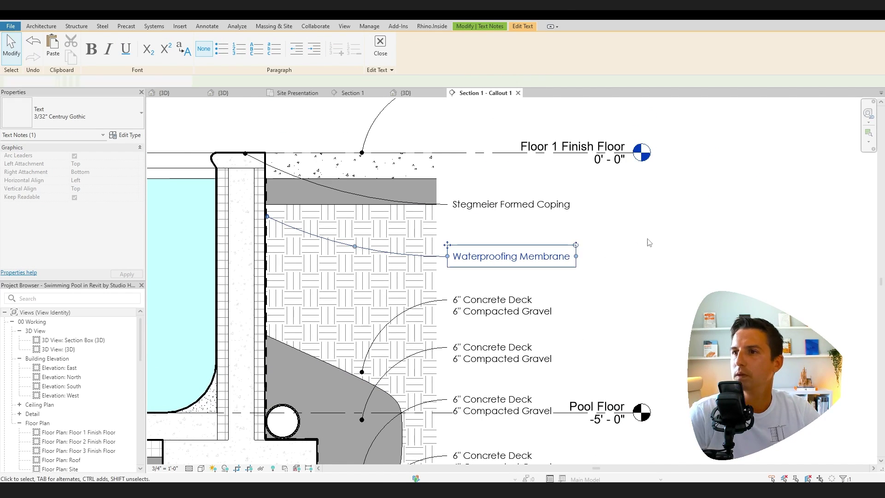
Step: Point the next note at the wall and rewrite it as BuildBlock 6" Concrete Wall System with bulleted 2 1/2" EPS Insulation, 6" Concrete, 2 1/2" EPS Insulation
click(502, 305)
drag(362, 371, 259, 228)
double_click(542, 312)
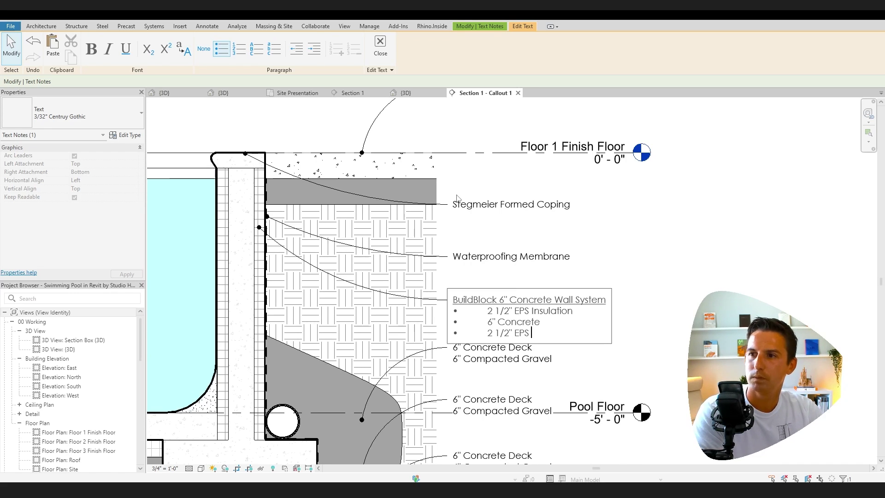
click(457, 198)
Step: Move the BuildBlock wall system note slightly up and place its leader end in the wall's concrete core
drag(531, 300, 530, 284)
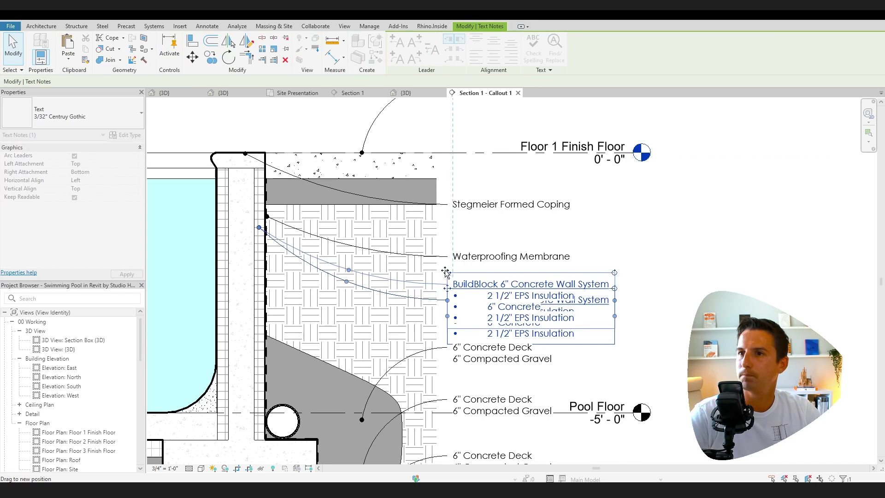
drag(259, 227, 254, 241)
key(Escape)
click(245, 245)
key(Escape)
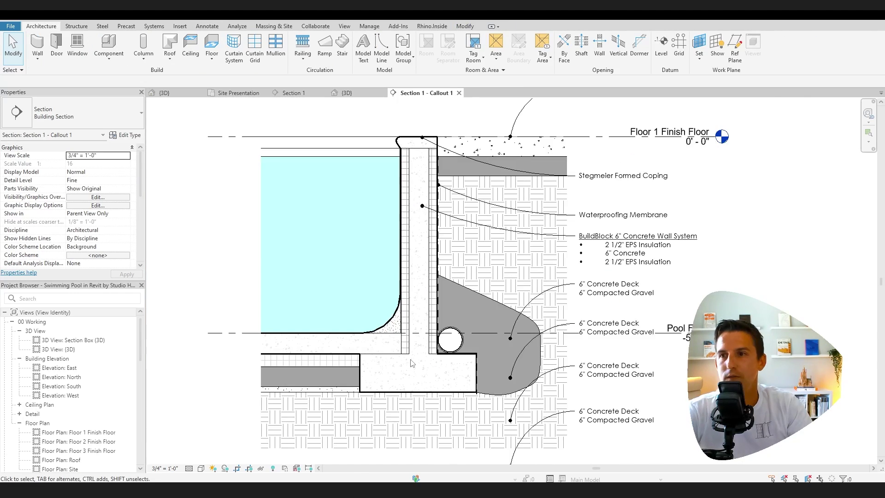
Step: Edit the Sand region's boundary at the pool's curved corner and add a short Thin Lines segment from the arc's end to the wall face
scroll(433, 184, up, 5)
click(433, 179)
double_click(433, 178)
scroll(436, 203, up, 3)
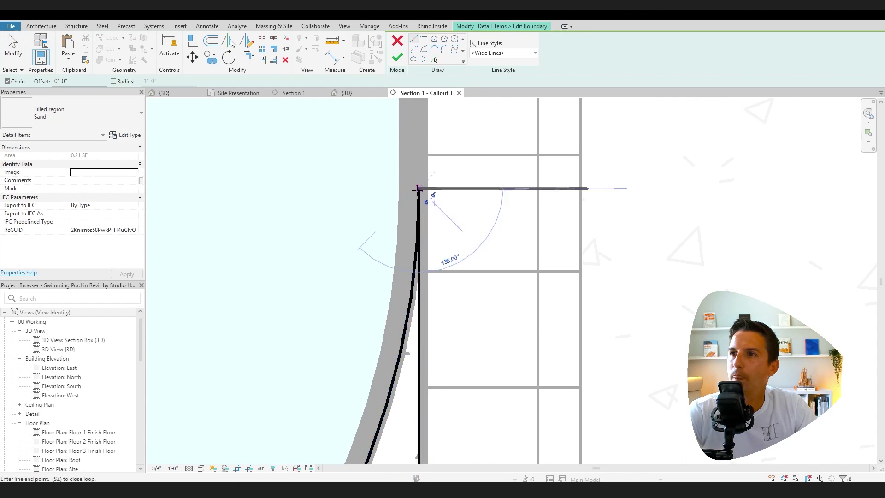
click(534, 53)
click(489, 158)
click(420, 188)
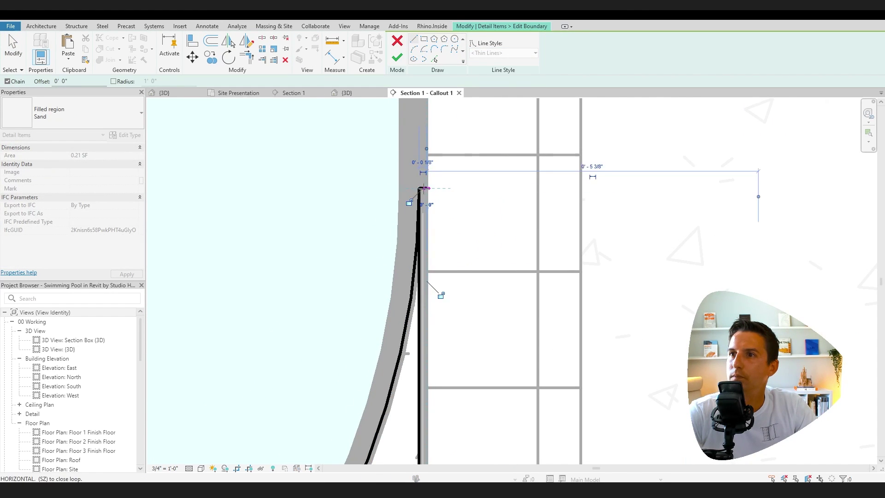
key(Escape)
key(Escape)
Step: Trim the Sand region's boundary lines to meet at the wall face and finish the sketch
scroll(456, 229, up, 2)
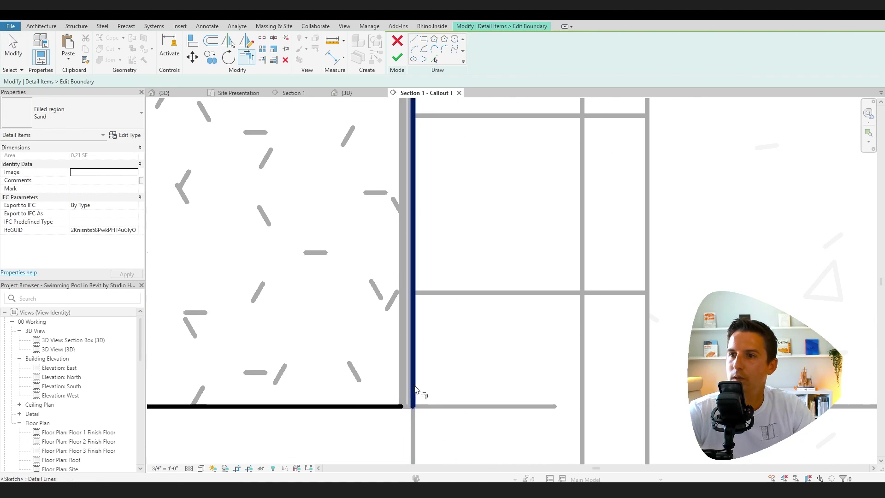
scroll(415, 390, down, 3)
scroll(382, 376, up, 3)
scroll(405, 369, down, 3)
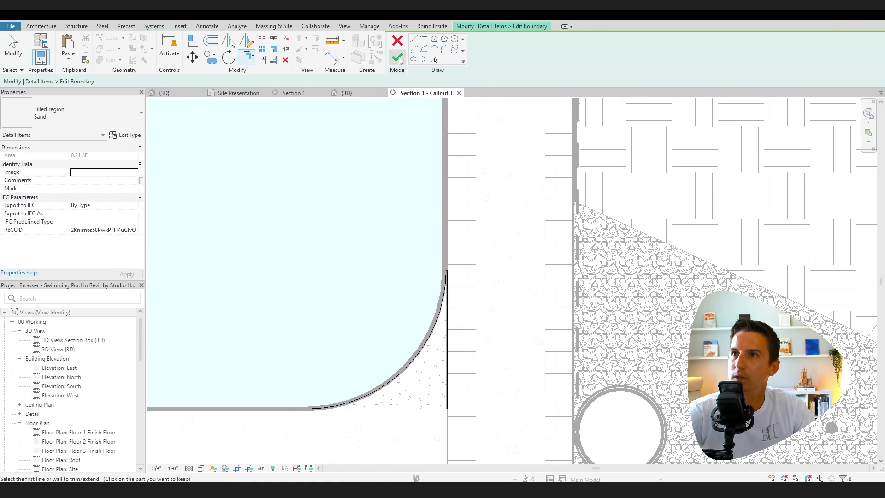
click(398, 59)
scroll(421, 253, down, 5)
key(Escape)
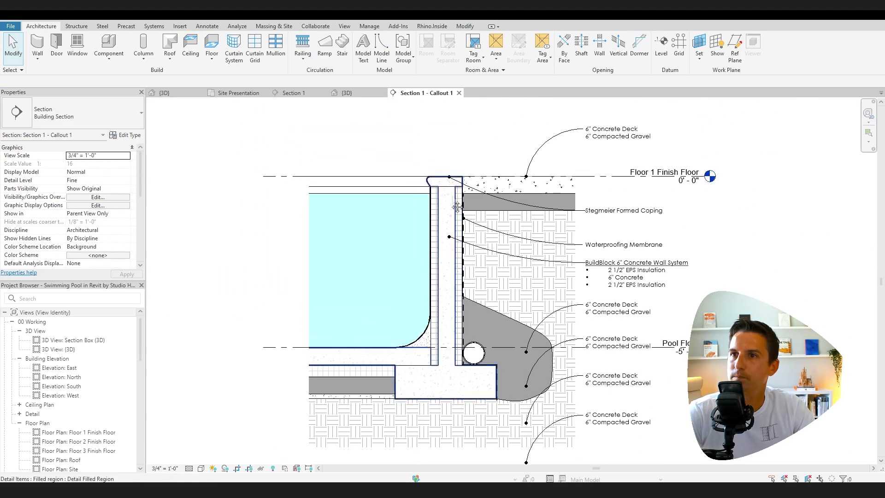
Step: Start detail lines in the Wide Lines style at the concrete deck and gravel beside the coping
scroll(507, 181, up, 8)
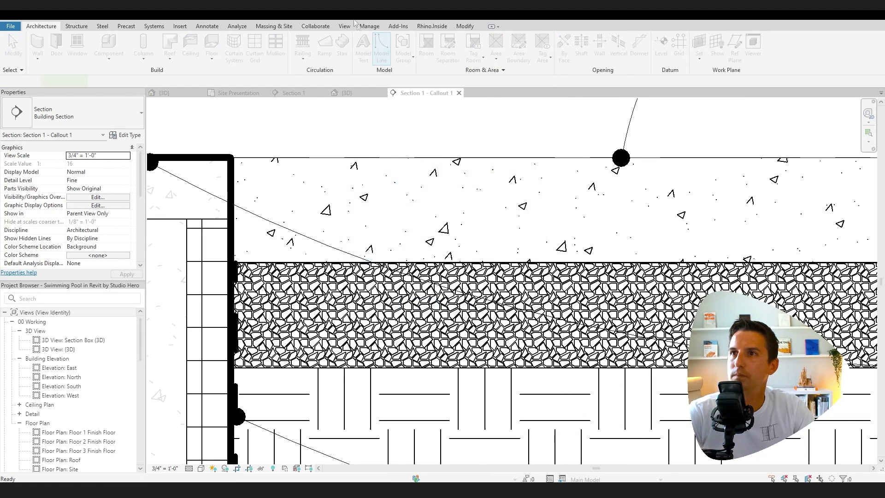
click(207, 26)
click(237, 46)
click(483, 53)
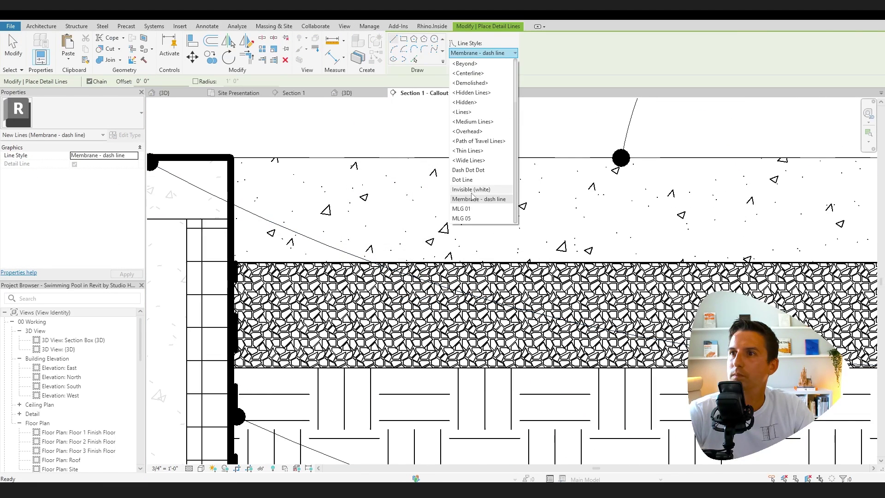
click(470, 161)
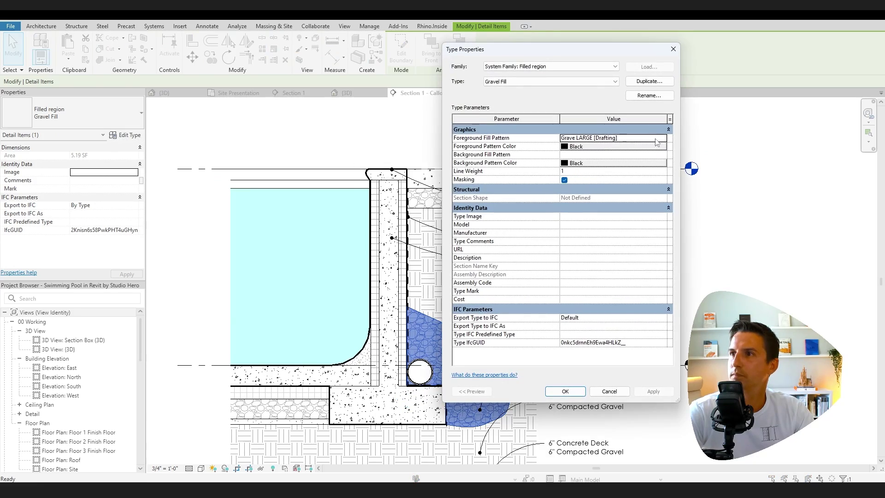
Step: Open the foreground fill pattern setting of the Gravel Fill region type
click(657, 142)
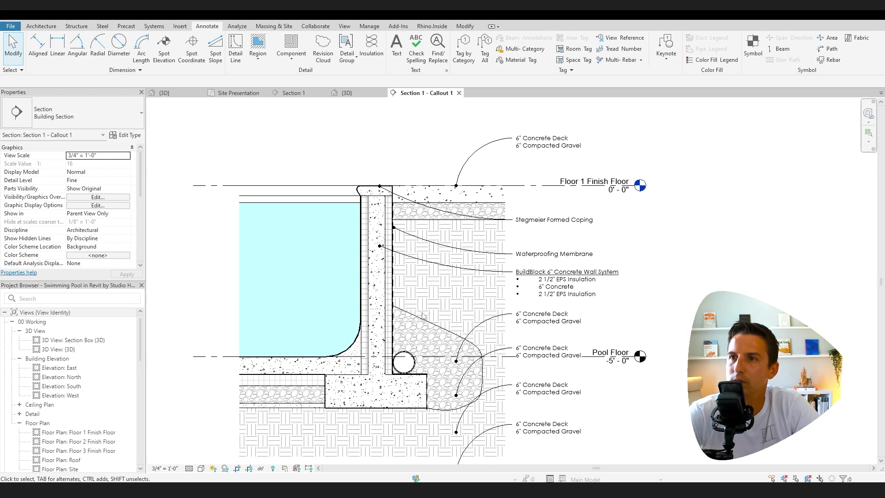
Step: Draw Wide Lines detail lines along the top and bottom edges of the concrete deck beside the coping
scroll(423, 316, up, 5)
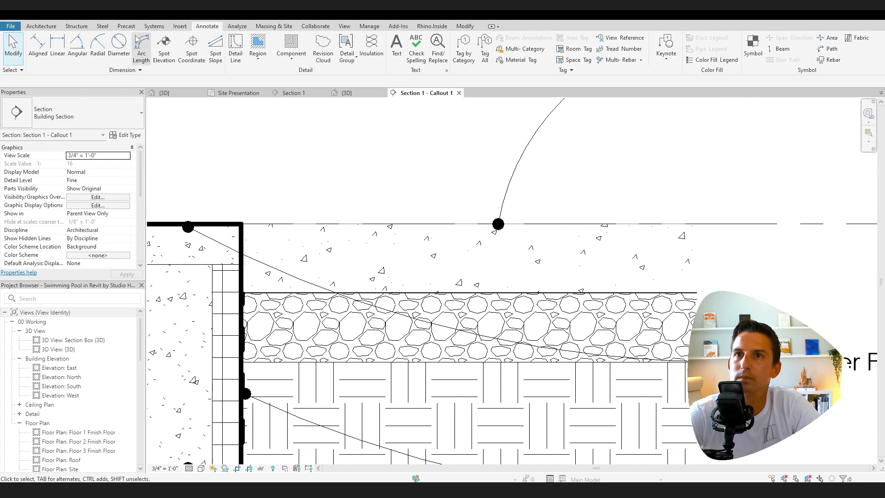
click(236, 46)
click(507, 53)
click(480, 142)
scroll(249, 292, up, 4)
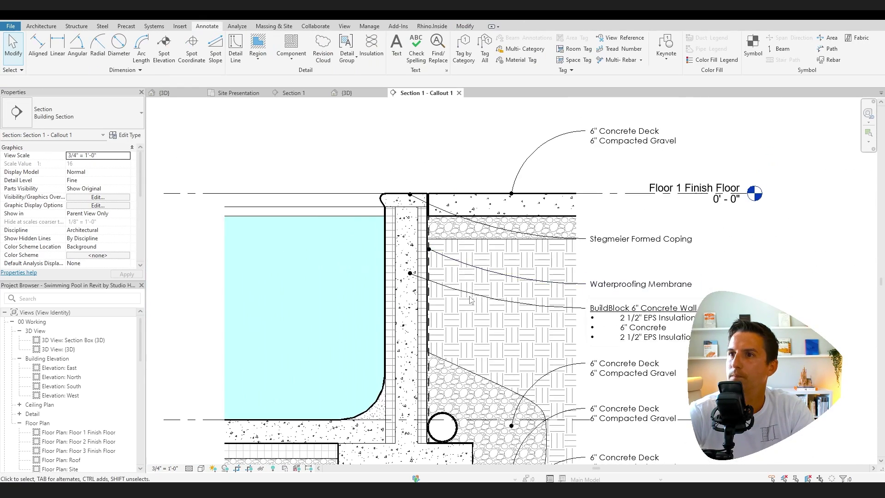
scroll(250, 245, down, 1)
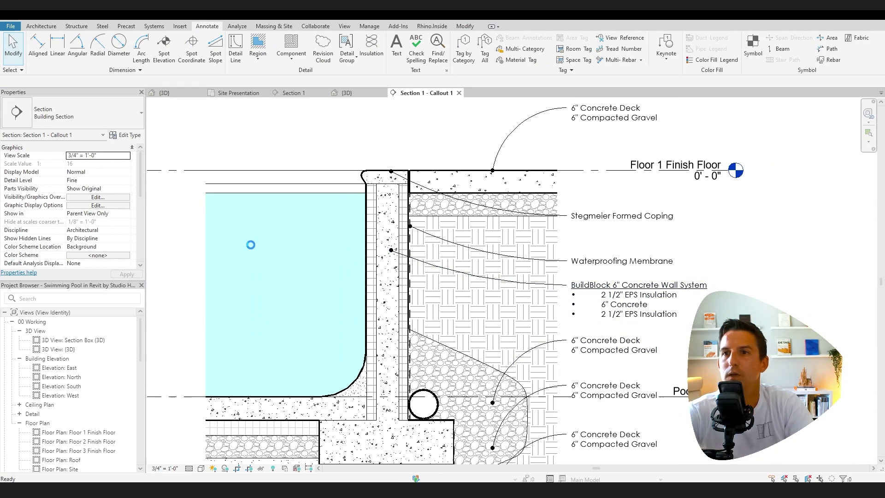
scroll(247, 249, down, 1)
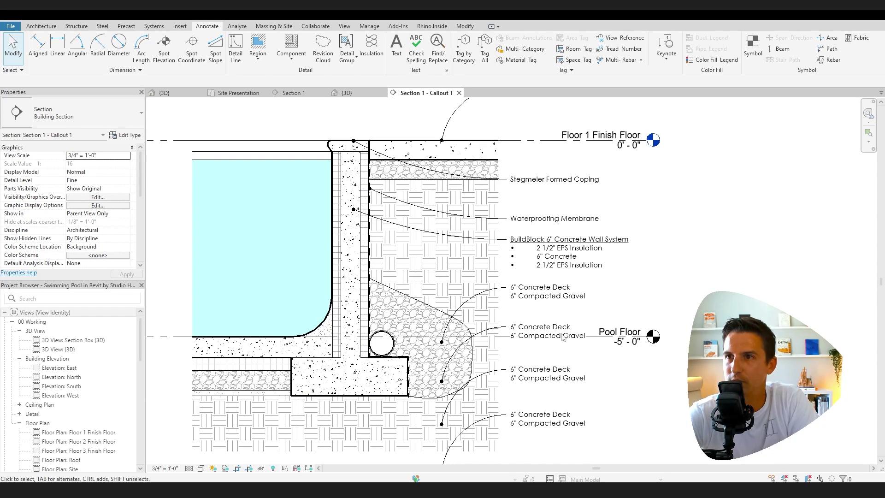
click(369, 273)
scroll(370, 276, up, 10)
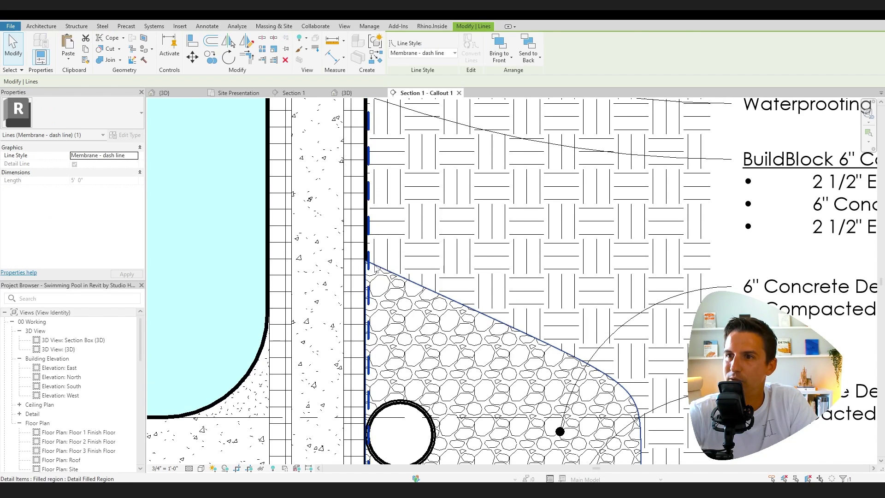
scroll(369, 267, down, 8)
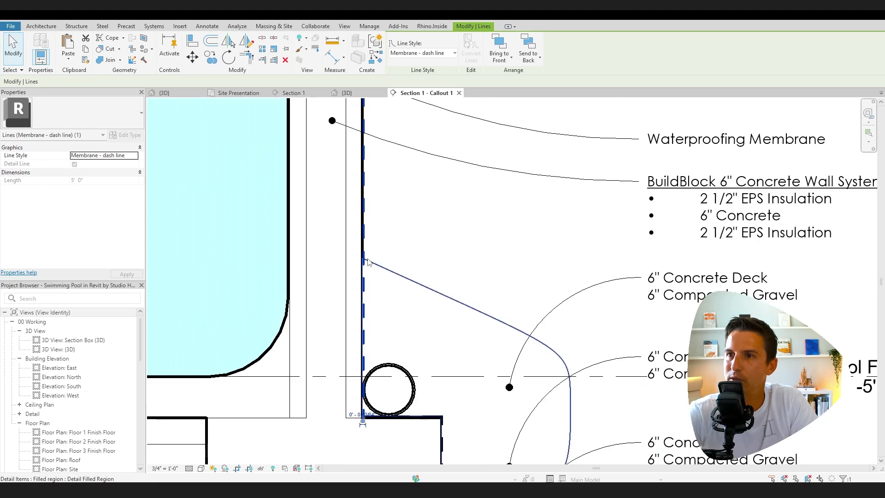
middle_drag(434, 241, 423, 268)
click(664, 254)
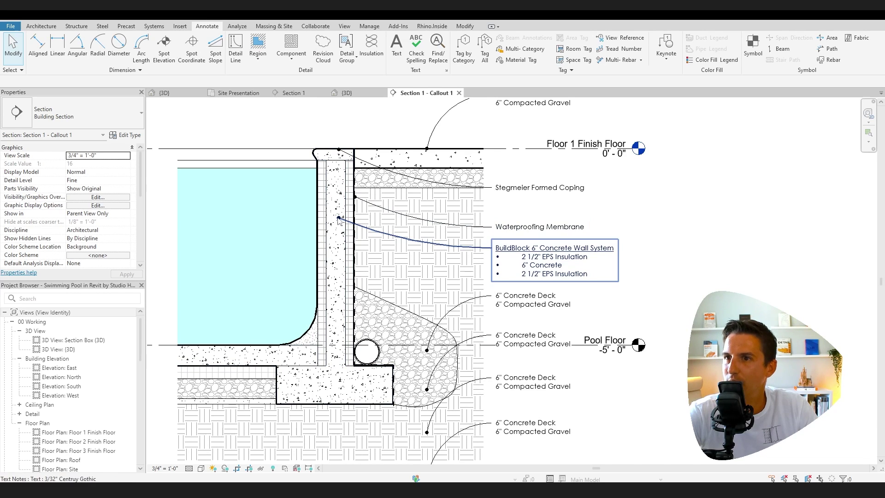
Step: Point the leader of the note below the BuildBlock wall system note at the pool wall's inner face
click(530, 299)
drag(427, 350, 322, 243)
scroll(322, 243, up, 3)
scroll(324, 245, down, 4)
Step: Replace that note's text with the underlined title "Sider-Crete Finish System"
double_click(507, 310)
key(ctrl+a)
click(125, 48)
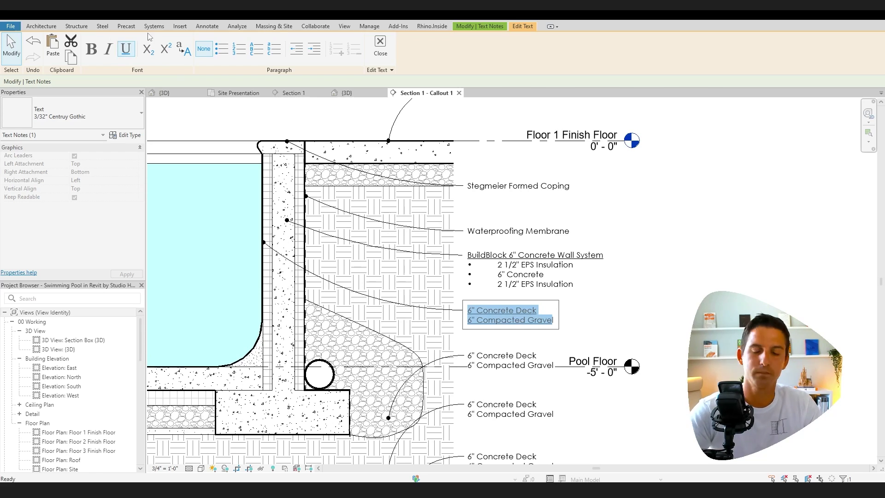
text(Siden)
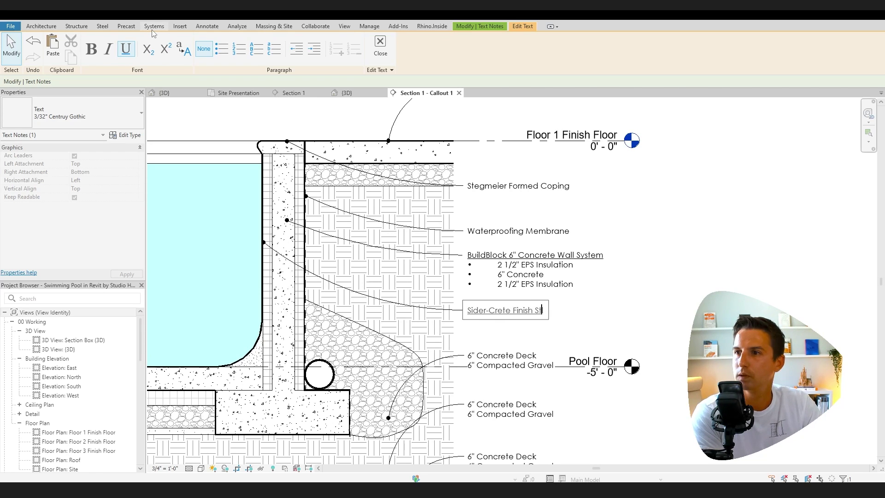
key(Return)
Step: Add bullets "1/8" Sider Power-Base ICF Roll-on Bsae Coat with embedded fiberglass mesh" and "1/8" Sider-Proof FF-PR Trowel-on Finish Coat" under the title
click(125, 48)
click(221, 48)
text(1/8" Sider Power-Base ICF Roll-on bsae coat with e)
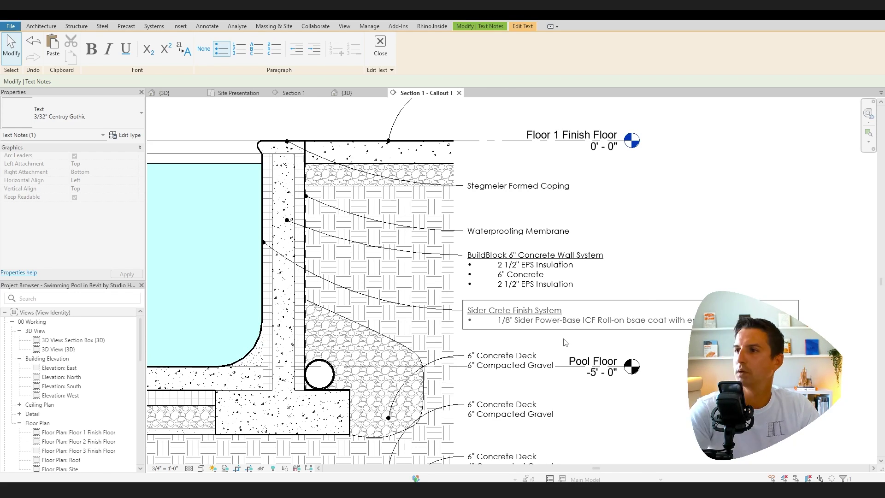
key(Return)
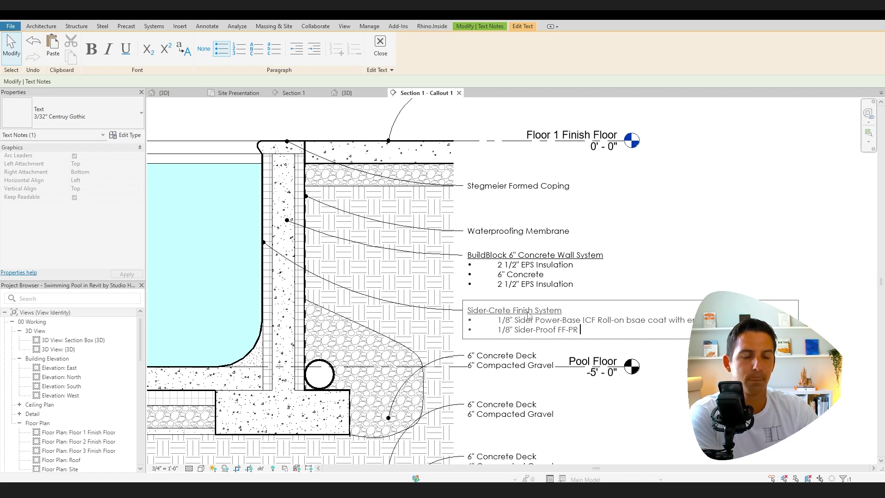
drag(647, 321, 652, 324)
click(680, 342)
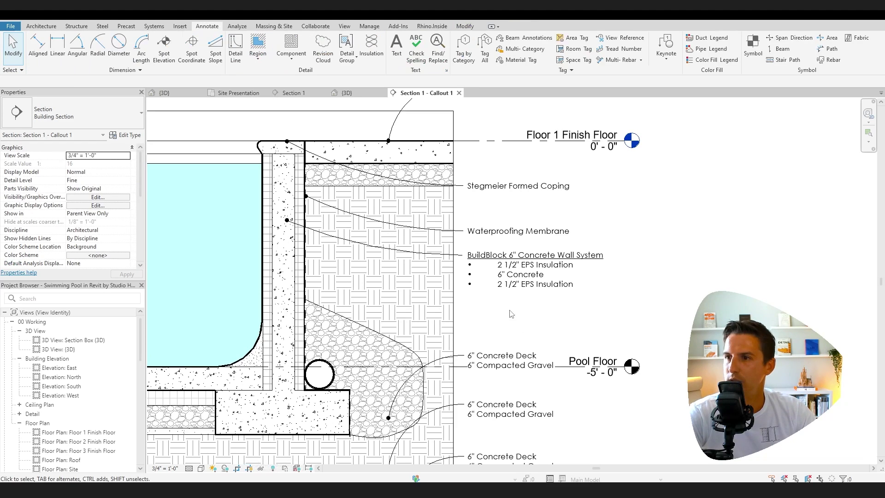
Step: Move the Sider-Crete, BuildBlock wall system and Waterproofing Membrane notes up to space them more tightly
scroll(509, 311, down, 3)
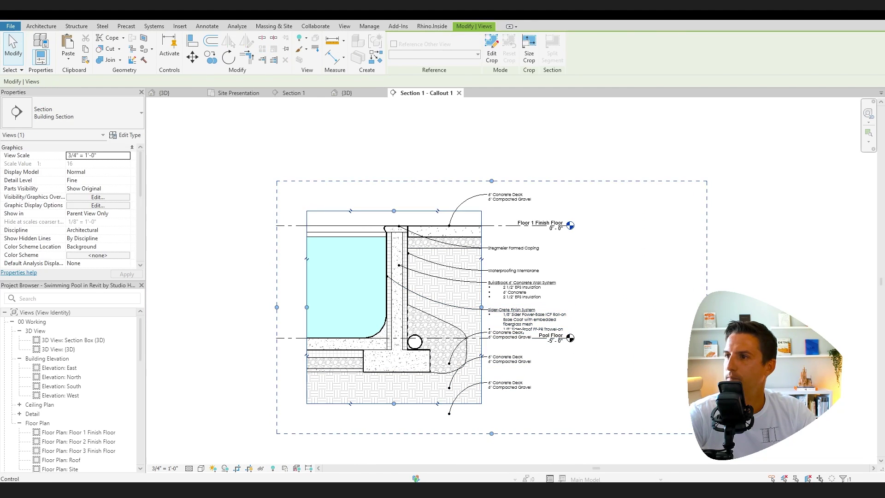
click(423, 441)
scroll(509, 380, up, 3)
click(530, 263)
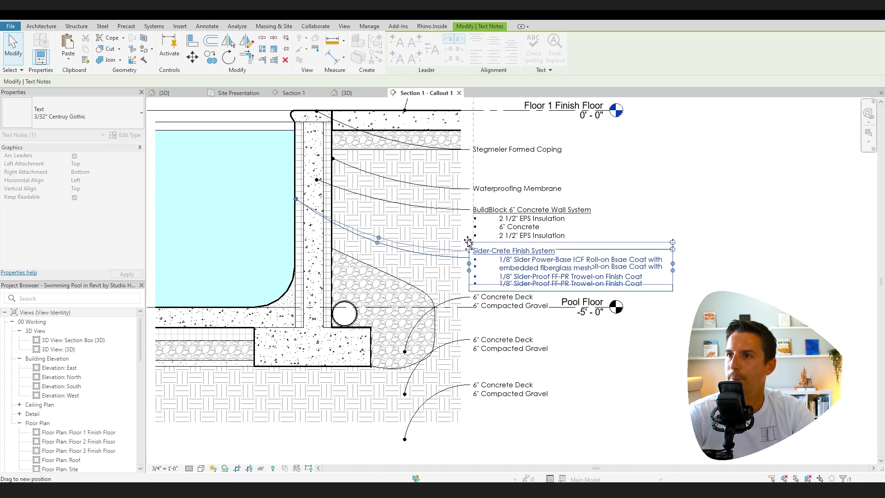
click(530, 216)
click(512, 178)
key(Escape)
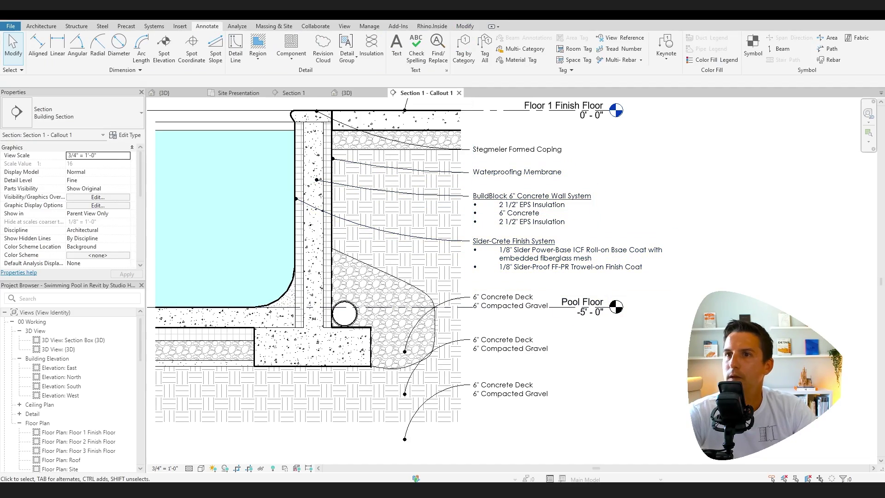
Step: Move the deck and compacted gravel note down to just beneath the Floor 1 Finish Floor level line
scroll(255, 197, up, 6)
click(399, 203)
scroll(398, 203, down, 6)
key(Escape)
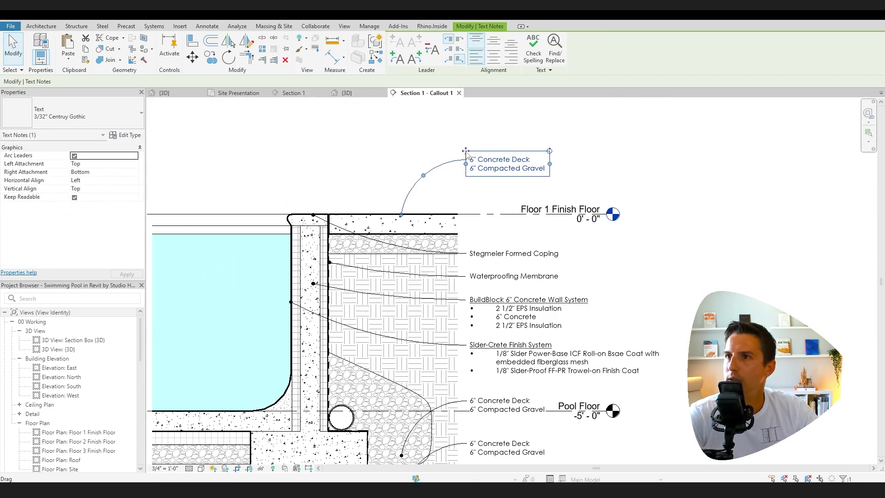
Step: Try changing the concrete deck and compacted gravel note to uppercase, and undo the change
drag(664, 221, 537, 425)
middle_drag(537, 425, 524, 320)
key(Escape)
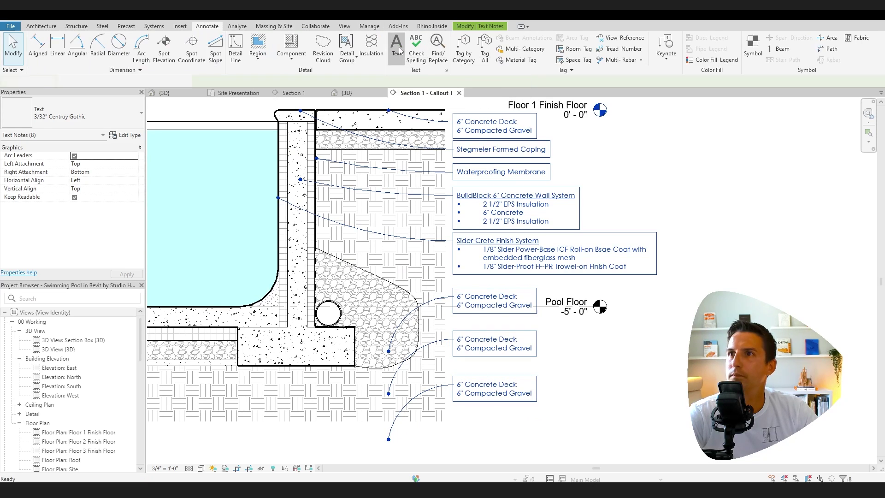
click(501, 131)
double_click(501, 131)
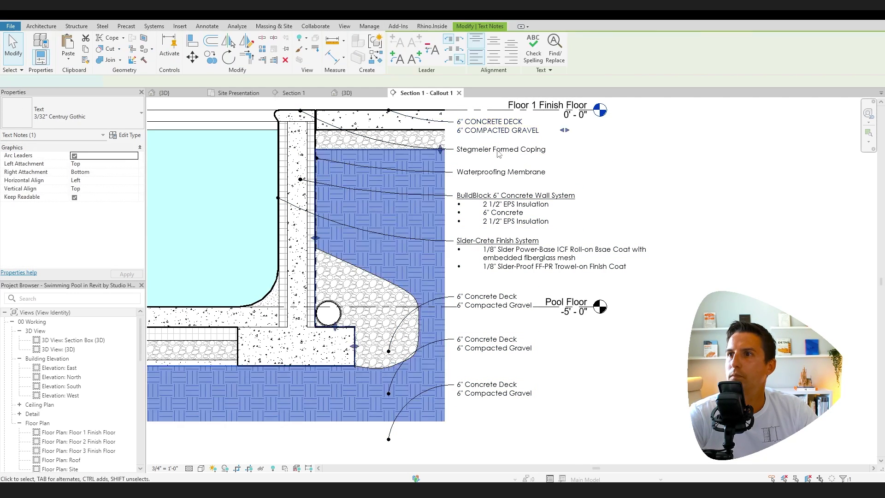
key(Escape)
key(ctrl+z)
Step: Capitalize "Embedded Fiberglass Mesh" in the Sider-Crete Finish System note
middle_drag(701, 213, 681, 227)
double_click(515, 273)
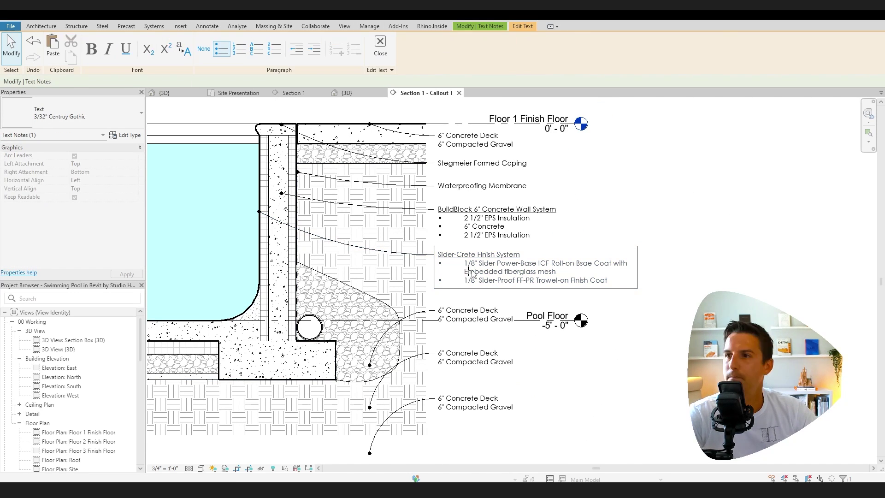
text(M)
key(Escape)
key(Escape)
Step: Point the next note's leader at the pool's curved corner and change its text to "Build Up Fillet with Base Coat"
click(480, 323)
drag(370, 364, 259, 302)
double_click(457, 311)
text(Build Up Fillet with Base Coa)
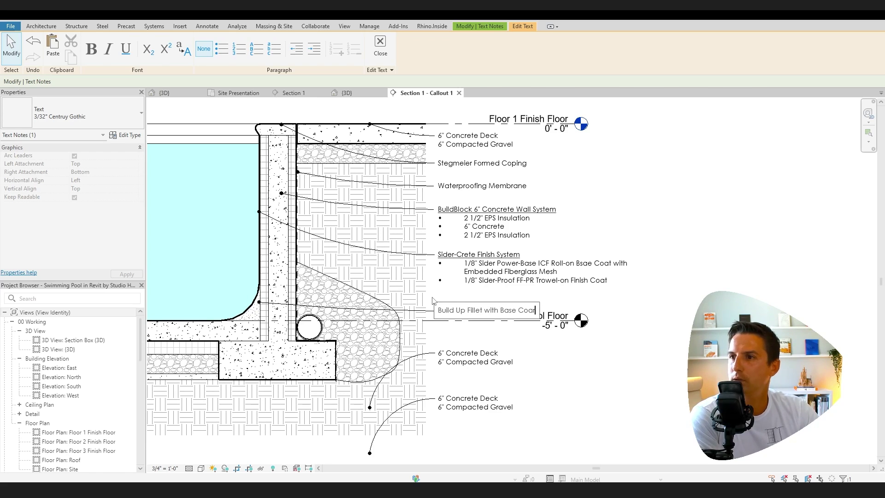
text(t)
key(Escape)
key(Escape)
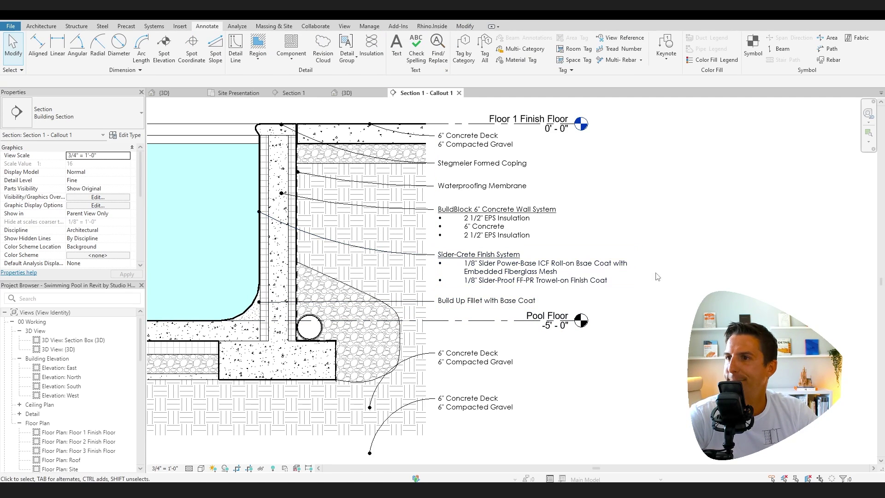
Step: Point the following note's leader at the drainage pipe and change its text to "Gravel Fill and Drain"
click(471, 357)
drag(370, 406, 324, 325)
double_click(468, 357)
text(Gravel Fill and Drain)
key(Escape)
key(Escape)
Step: Point the last note's leader at the footing and change its text to "Reinforced Concrete Footing"
click(469, 405)
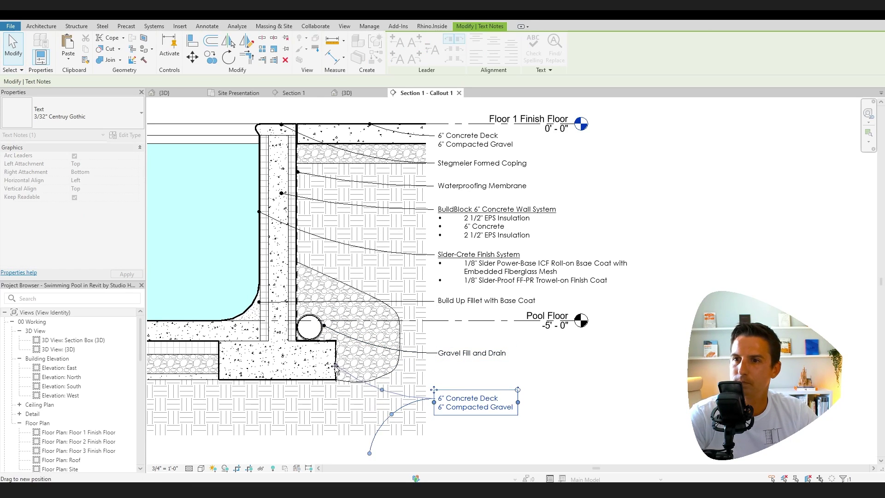
double_click(470, 406)
key(Delete)
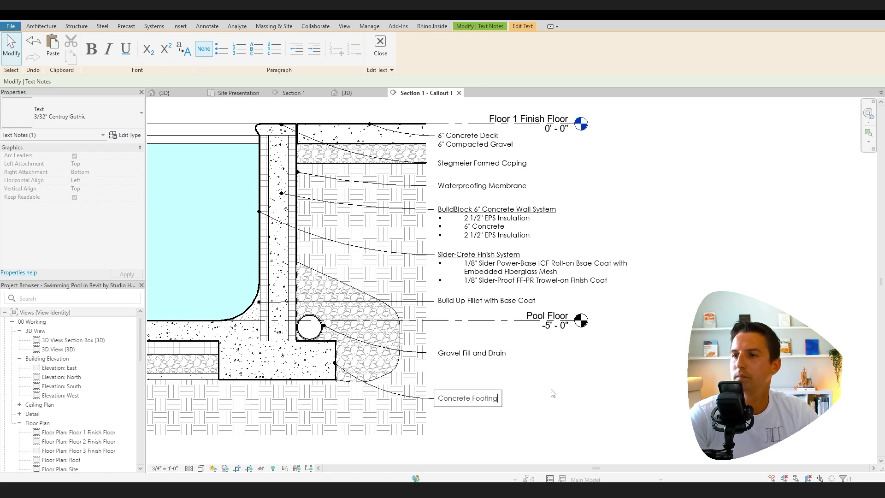
middle_drag(548, 395, 590, 381)
click(483, 388)
text(Reinfor)
middle_drag(674, 384, 693, 393)
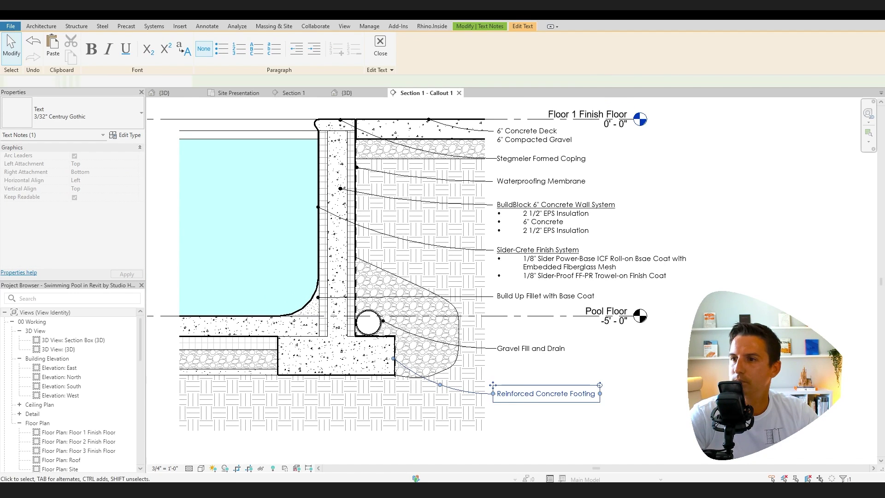
key(Escape)
Step: Change the BuildBlock wall system's concrete bullet to "6" Reinforced Concrete (#4 Bars @ 12" O.C.)"
middle_drag(507, 203, 496, 222)
click(530, 224)
double_click(522, 241)
text(Reinforced)
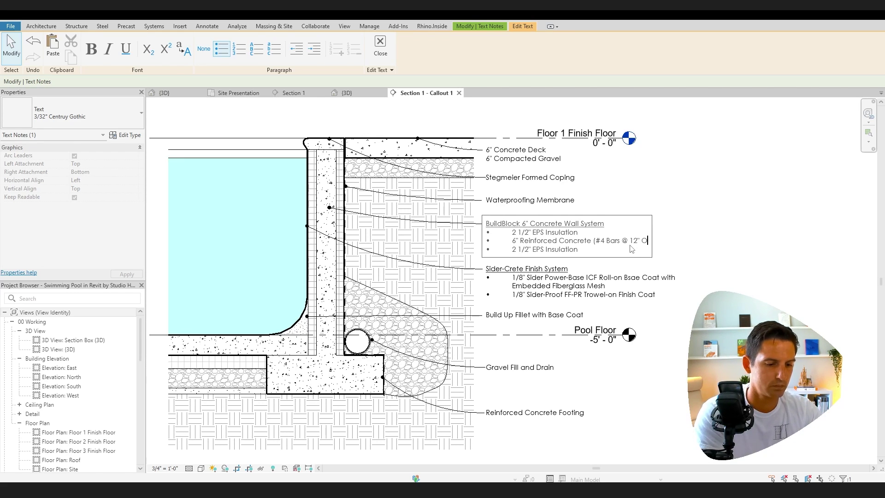
Step: Delete the bracketed "(Vert. #4 Bars @ 12" O.C.)" from the concrete bullet and finish editing the note
middle_drag(629, 260, 551, 245)
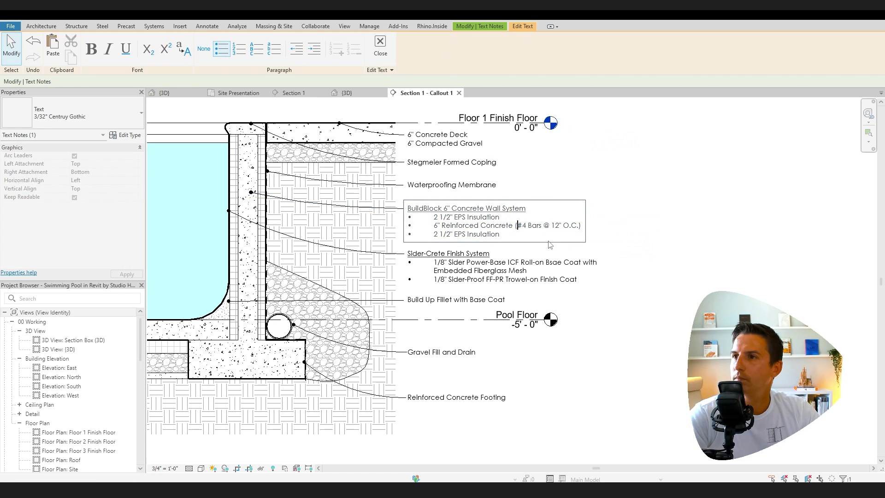
click(653, 257)
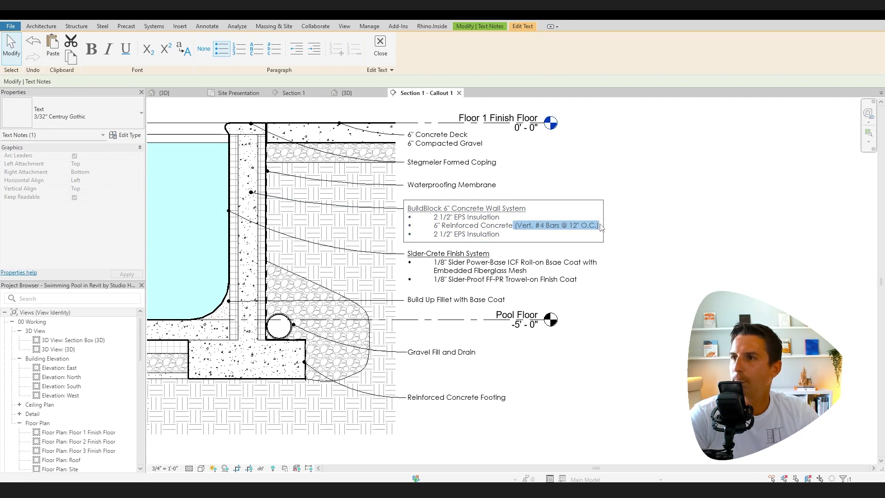
key(Delete)
click(653, 257)
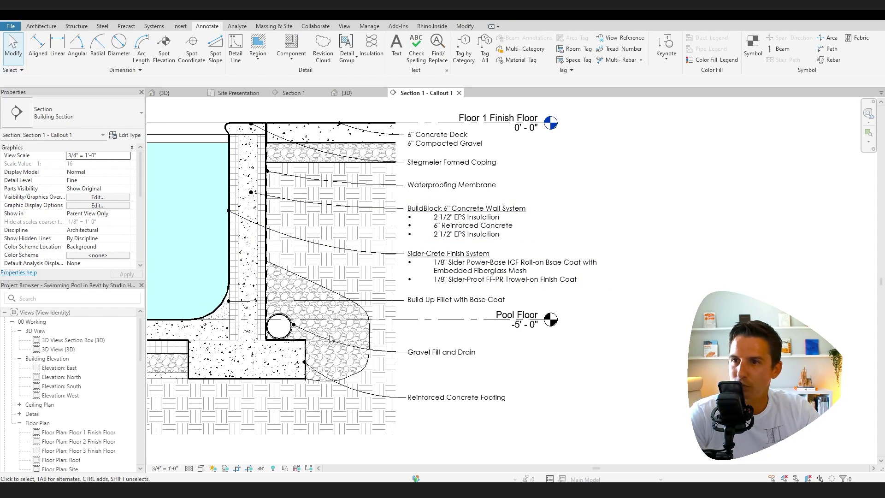
Step: Switch to the BuildBlock PDF in Adobe Acrobat and examine the pool cutaway image on the cover
middle_drag(610, 394, 668, 401)
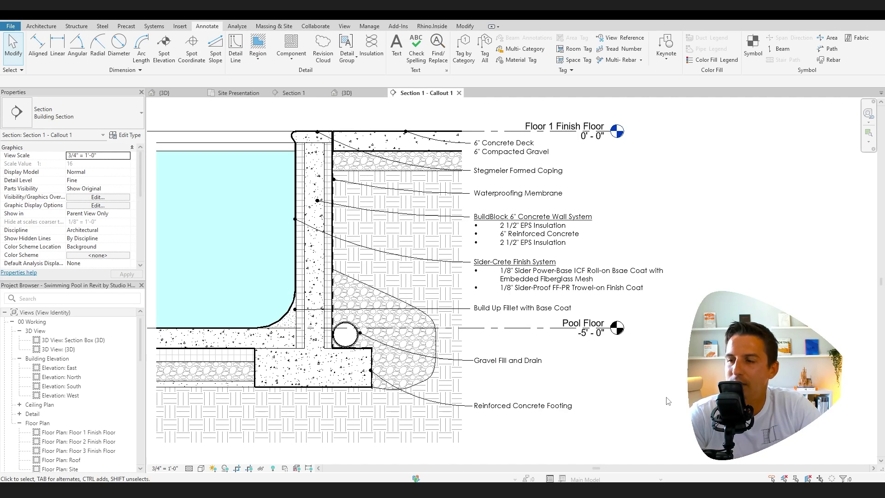
mouse_move(640, 479)
click(644, 442)
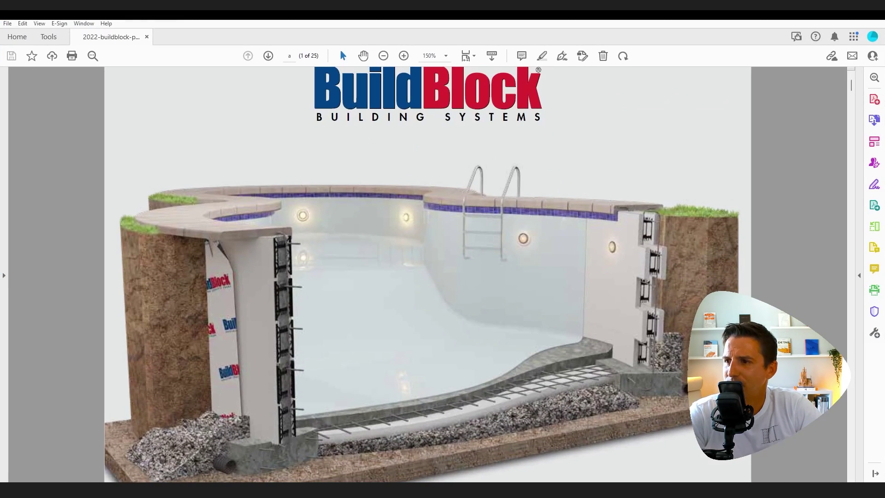
scroll(409, 186, up, 3)
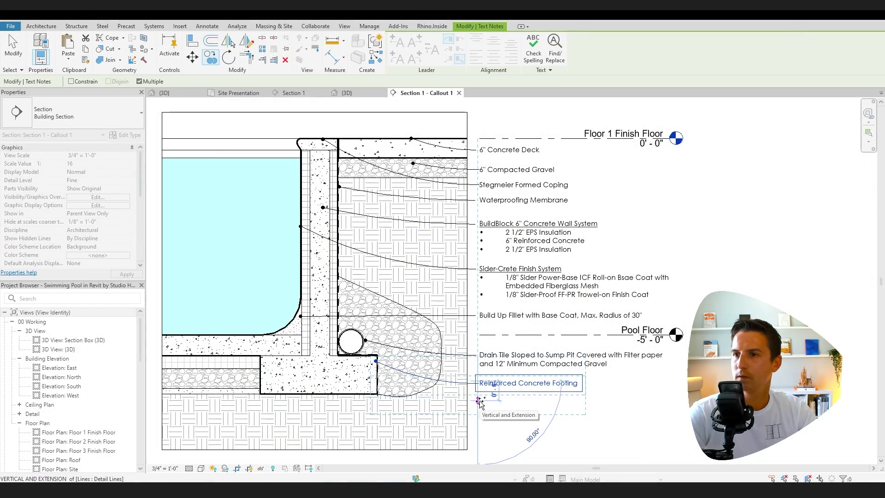
Step: Copy the Reinforced Concrete Footing note below itself, with its leader on the pool floor slab and the underlined title "Pool Floor System"
drag(476, 397, 475, 403)
drag(376, 380, 194, 353)
double_click(529, 402)
key(ctrl+a)
key(ctrl+u)
text(Pool Floor System)
key(Return)
Step: Add the non-underlined bullets "6" Reinforced Concrete", "4" EPS Insulation" and "6" Compacted Gravel" under the Pool Floor System title
key(ctrl+u)
click(222, 49)
text(6" Reinforced Concrete)
key(Return)
text(4" EPS Insulation)
key(Return)
text(6" Compacted Gravel)
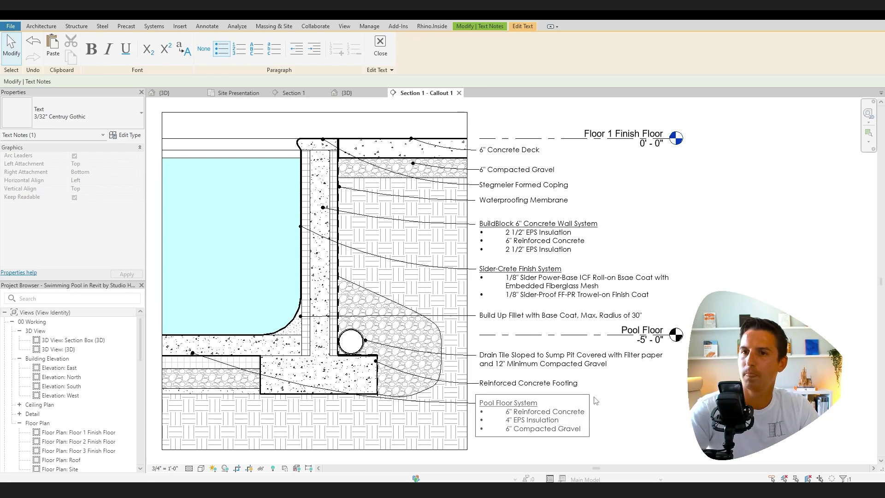
click(604, 408)
click(638, 397)
Step: Add the 1/8" Sider Power-Base base coat and 1/8" Sider-Proof finish coat bullets above the concrete in the Pool Floor System note
scroll(658, 374, down, 1)
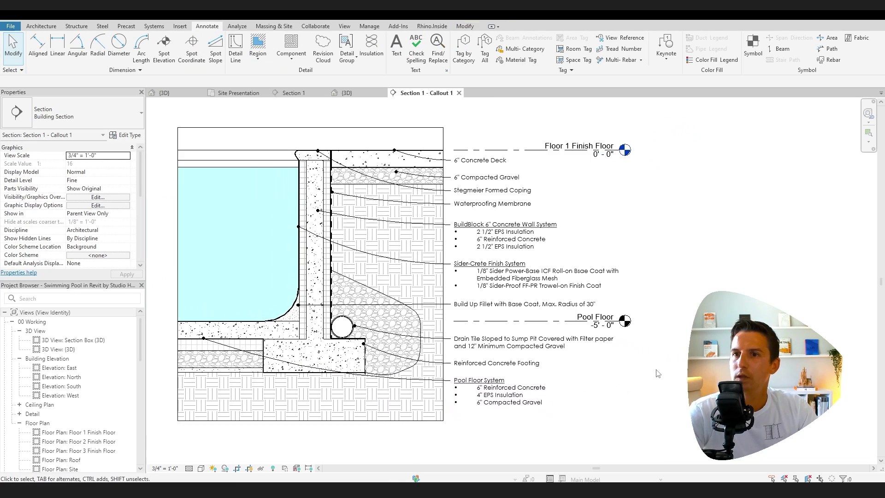
scroll(474, 383, up, 3)
click(481, 392)
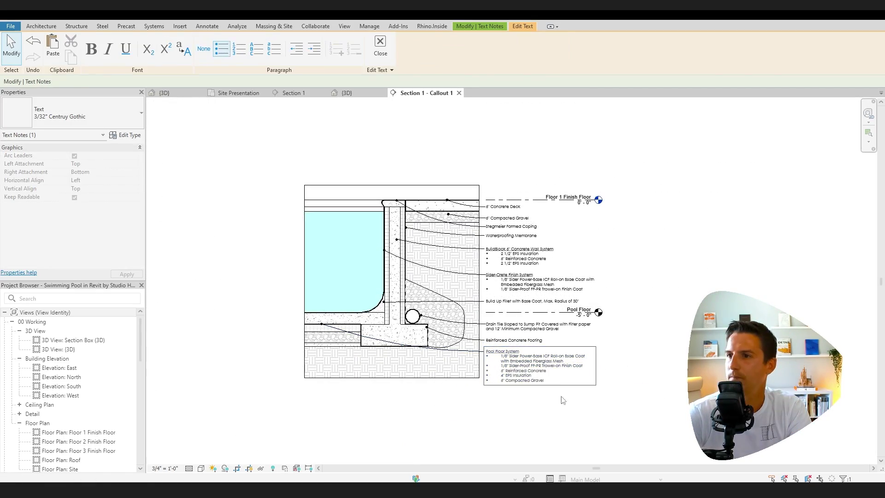
key(Escape)
key(Escape)
scroll(558, 385, down, 1)
click(530, 378)
scroll(518, 394, up, 3)
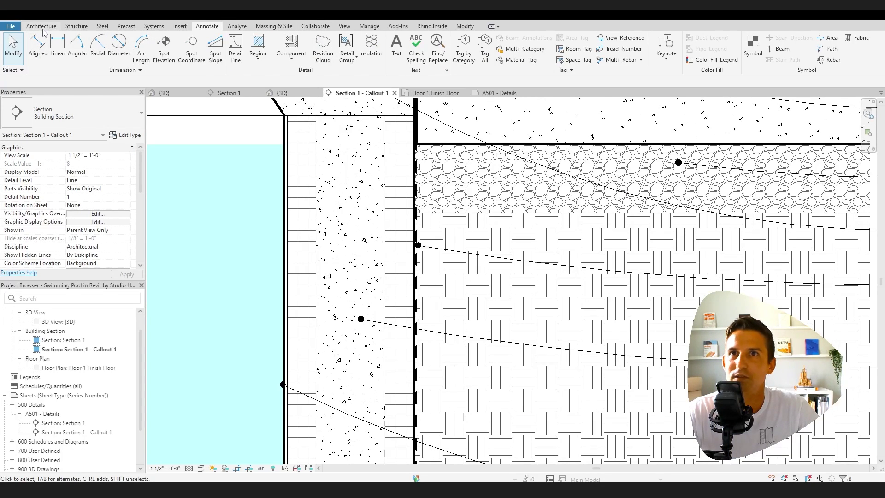
Step: Draw a wall tie in wide detail lines near the pool wall's top, spanning the concrete core with diagonal legs into both EPS layers
click(236, 48)
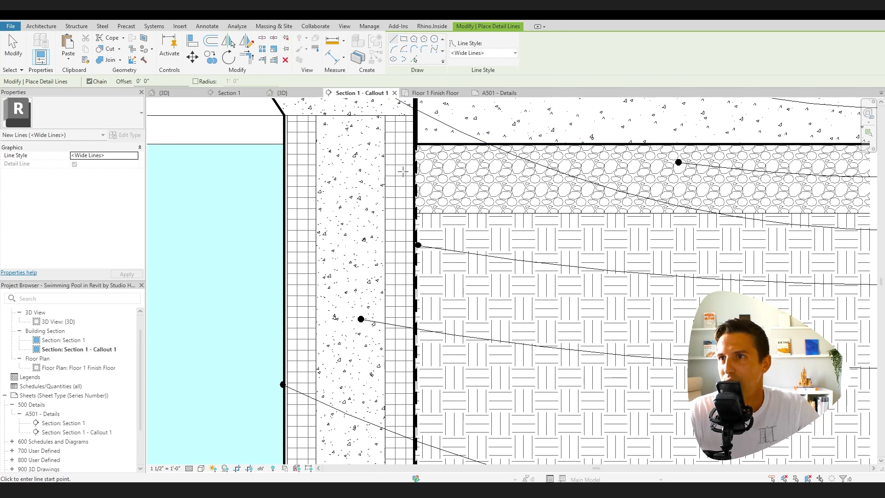
click(398, 140)
click(381, 159)
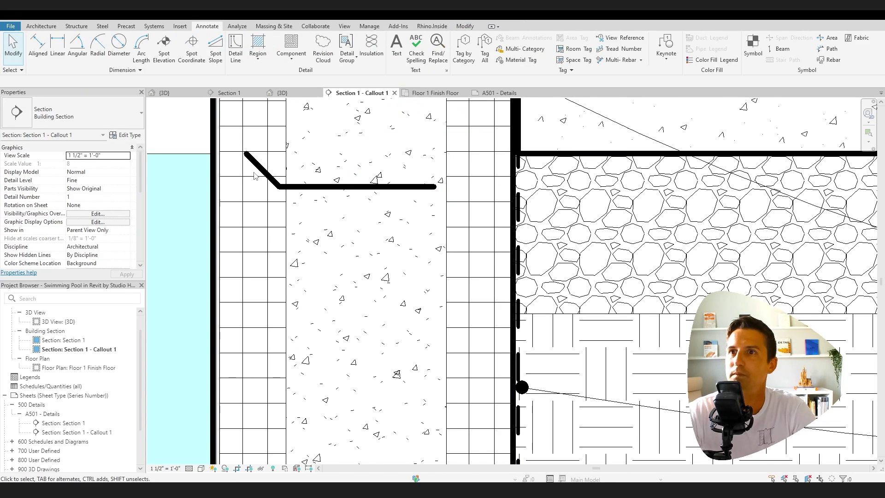
click(262, 169)
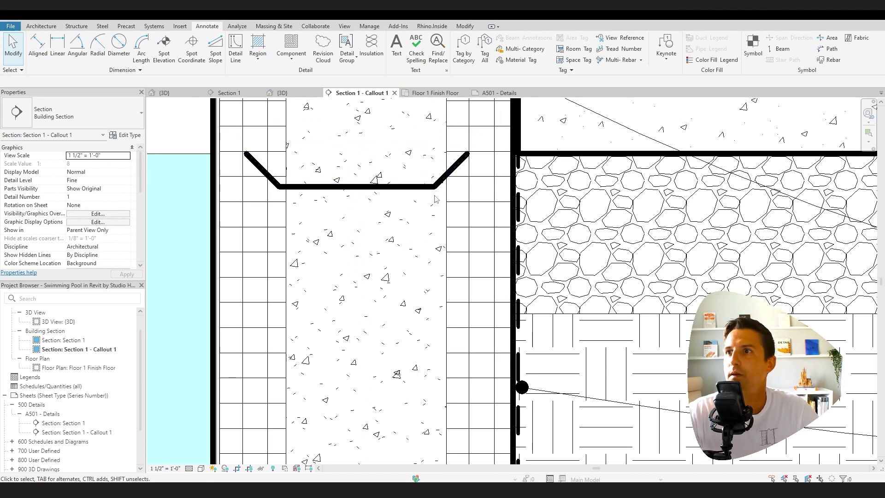
click(226, 175)
ctrl+click(414, 175)
click(229, 40)
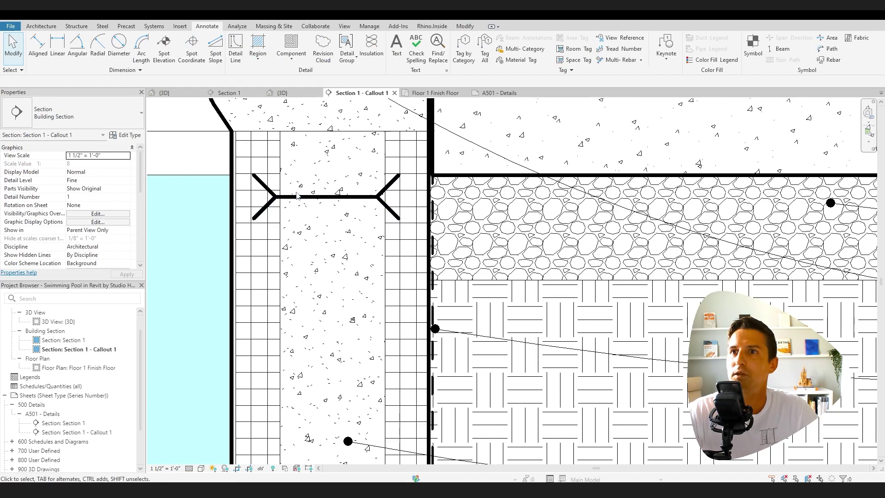
Step: Select all five lines of the wall tie and move them together to position near the top of the pool wall
click(265, 186)
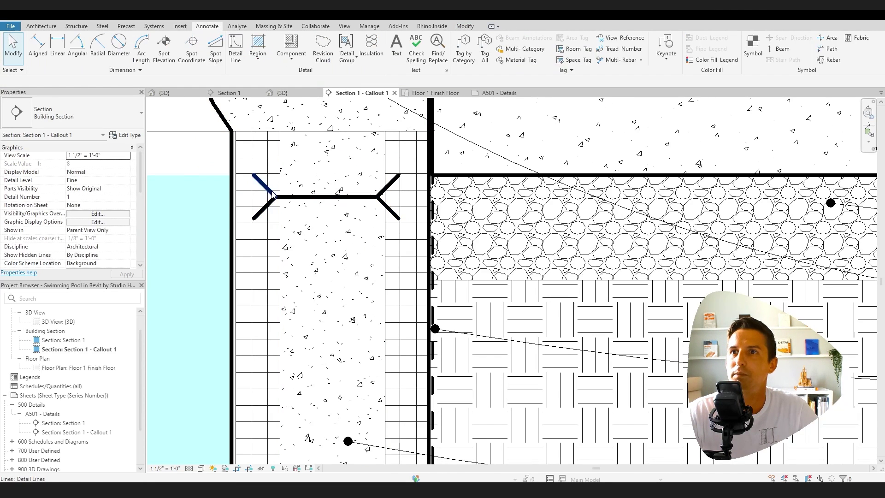
ctrl+click(266, 211)
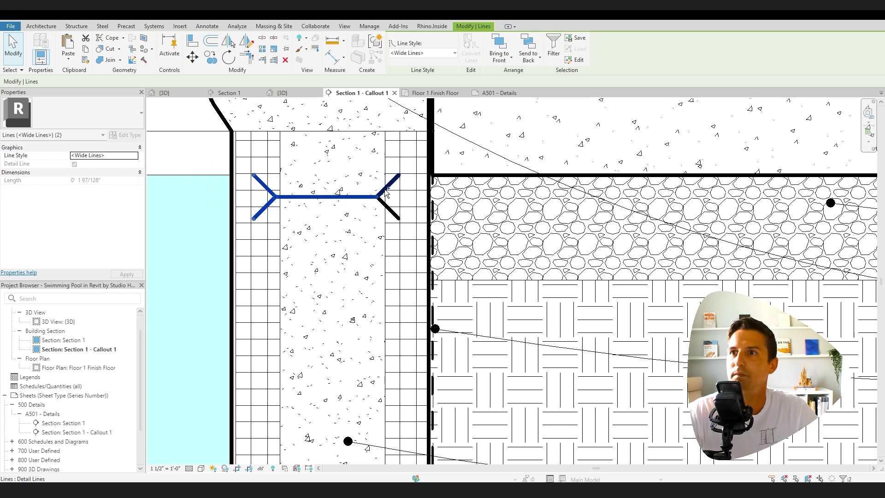
scroll(394, 213, up, 2)
key(m)
key(v)
click(361, 331)
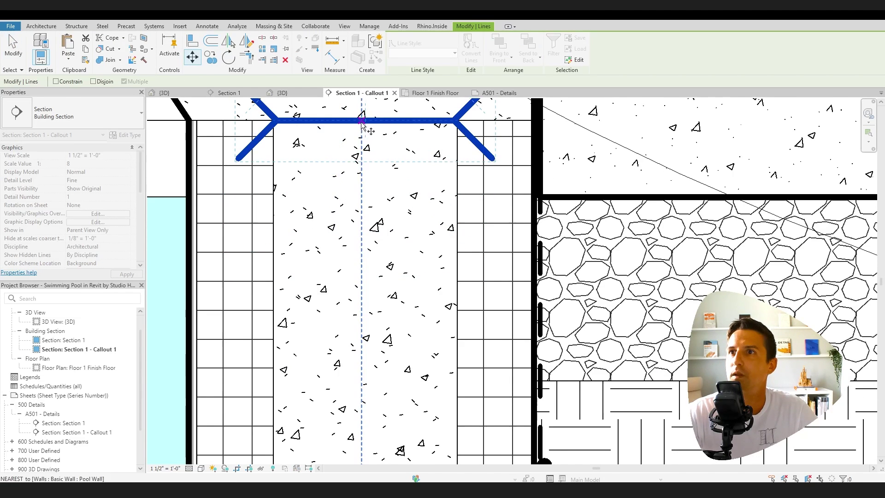
scroll(361, 213, down, 4)
click(304, 164)
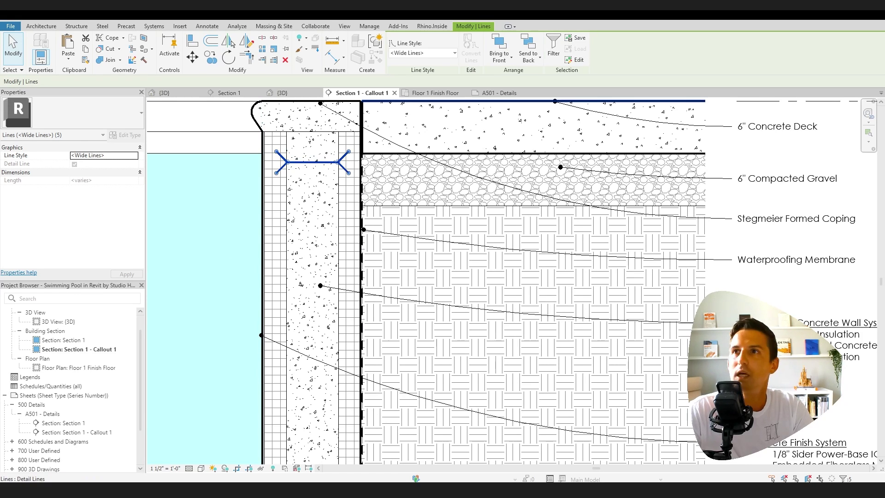
Step: Copy the wall tie repeatedly down the height of the pool wall, spacing the copies about 8 inches apart
key(c)
key(o)
click(312, 213)
middle_drag(312, 283, 312, 154)
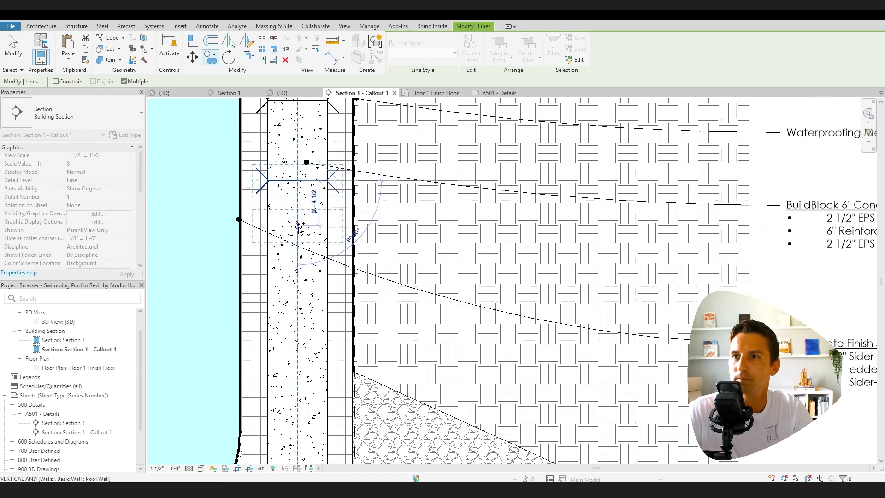
middle_drag(273, 433, 272, 229)
click(272, 230)
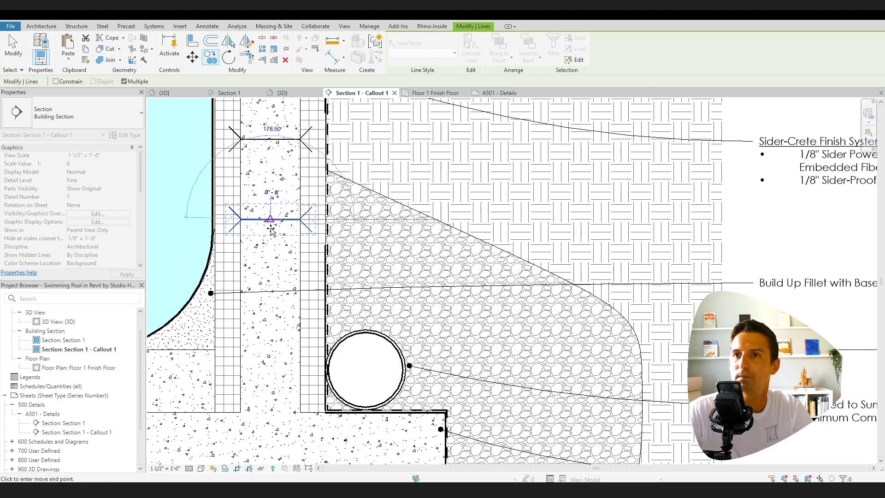
click(270, 299)
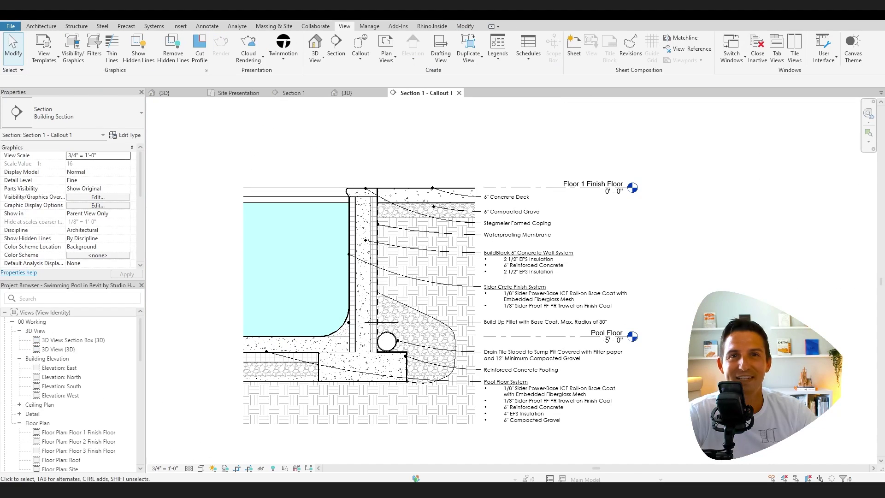